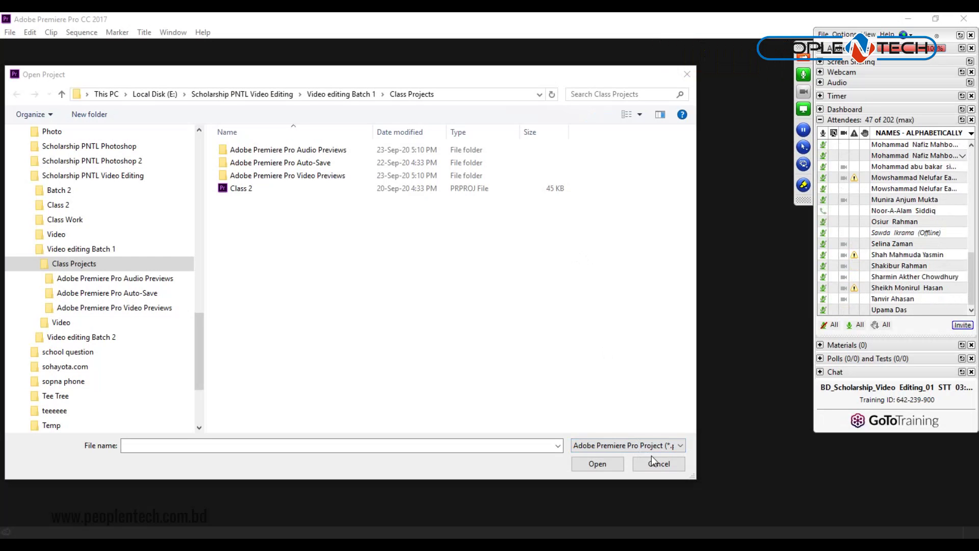
Step: Open the Class 2 project file from the Class Projects folder and collapse the GoToTraining control window
left_click(241, 192)
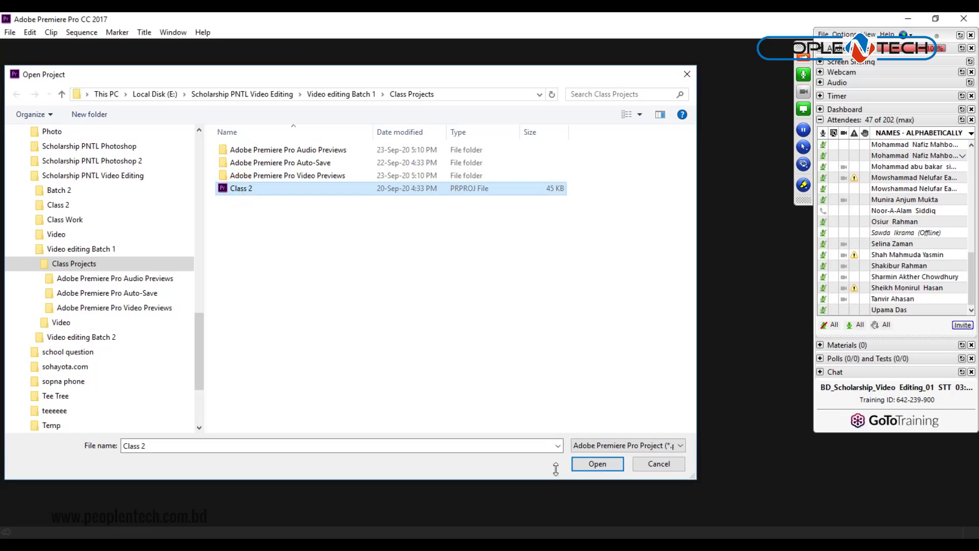
left_click(598, 464)
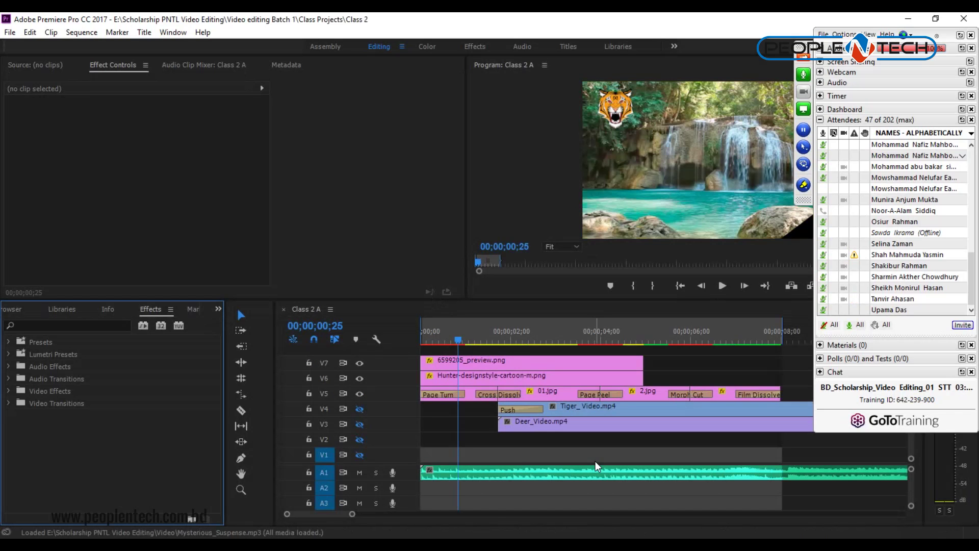
left_click_drag(353, 514, 471, 514)
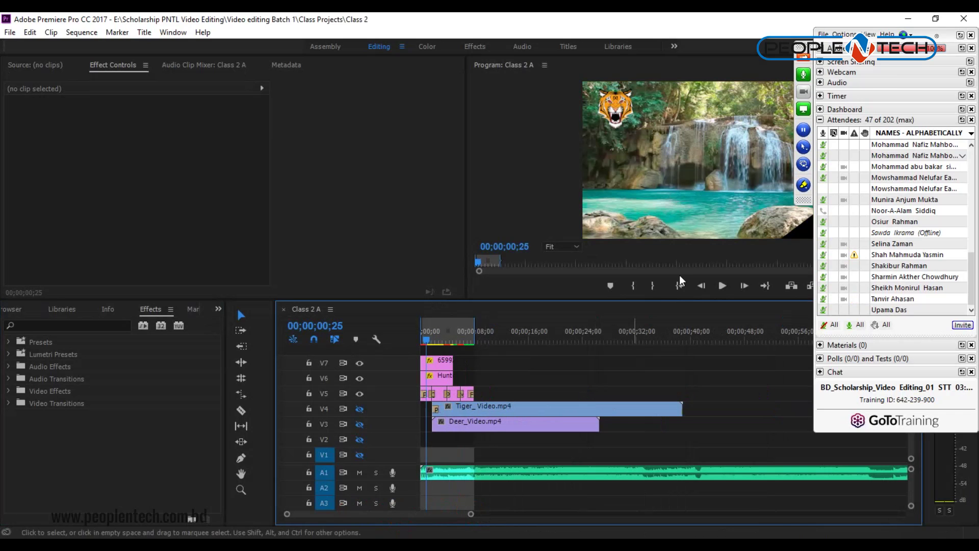
left_click(803, 56)
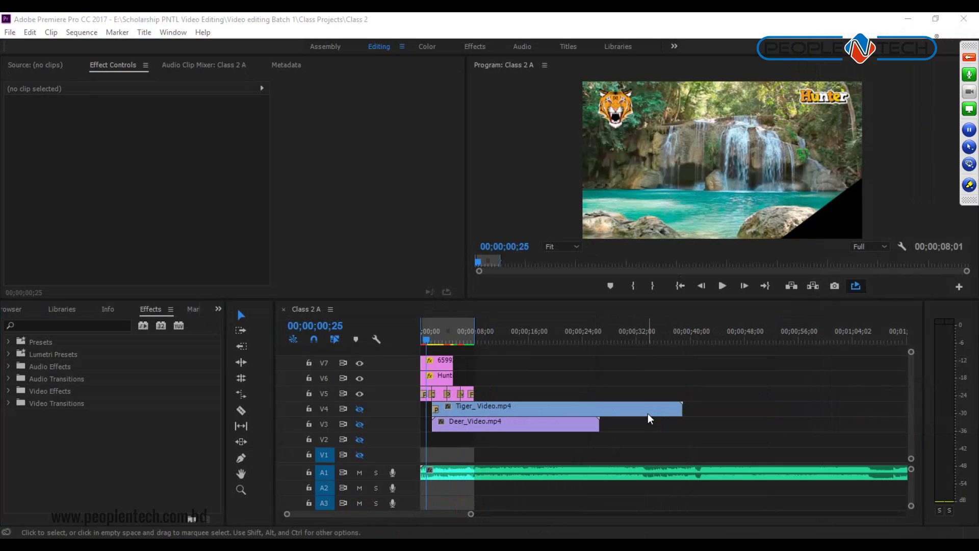
Step: Clear the In and Out points from the Class 2 A sequence
left_click(454, 334)
right_click(454, 335)
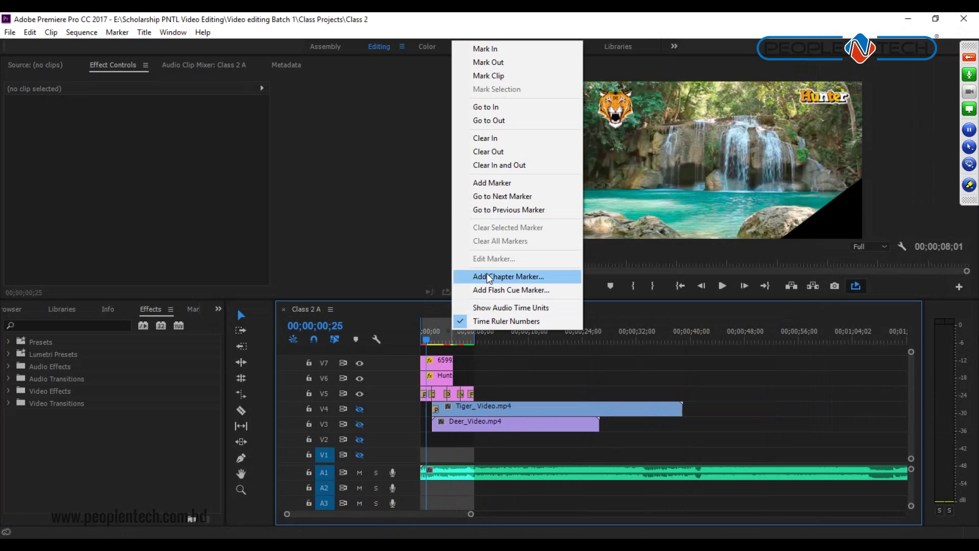
left_click(502, 168)
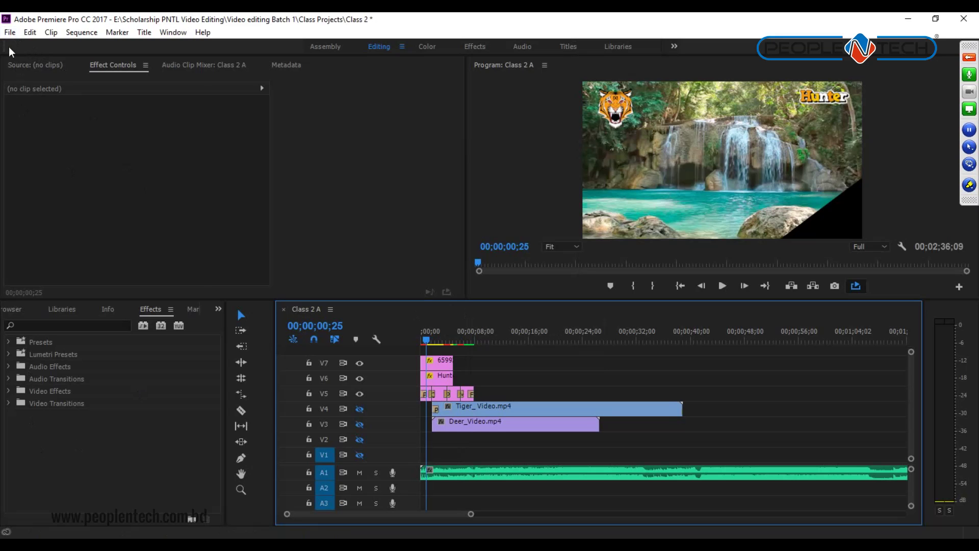
Step: Create a new sequence named Class 4 with the HDV 1080p24 preset
left_click(10, 32)
mouse_move(35, 51)
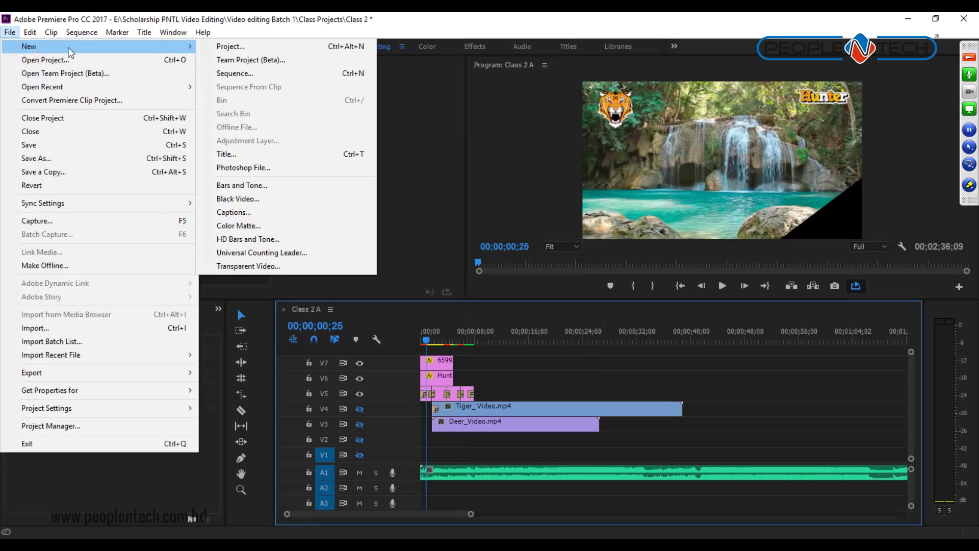
left_click(251, 81)
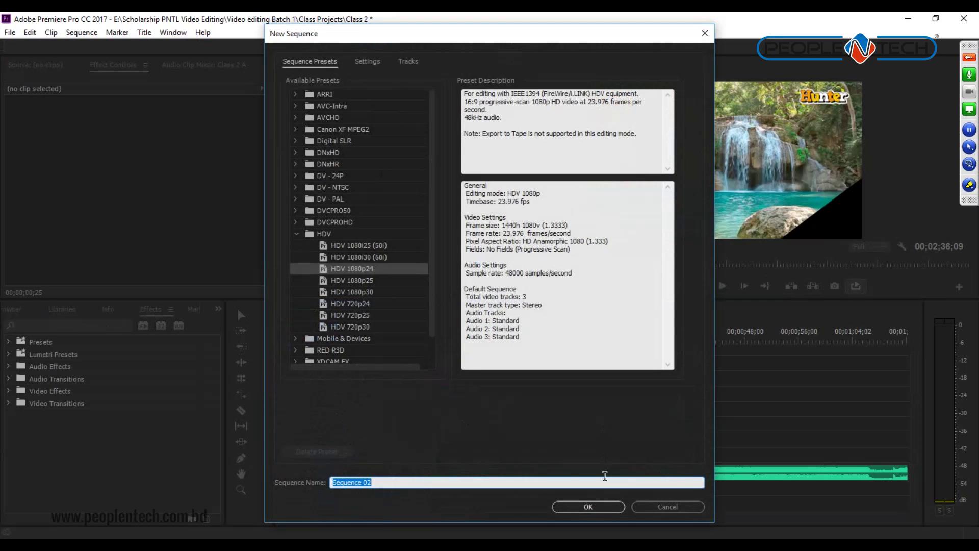
type("Class 4")
left_click(590, 508)
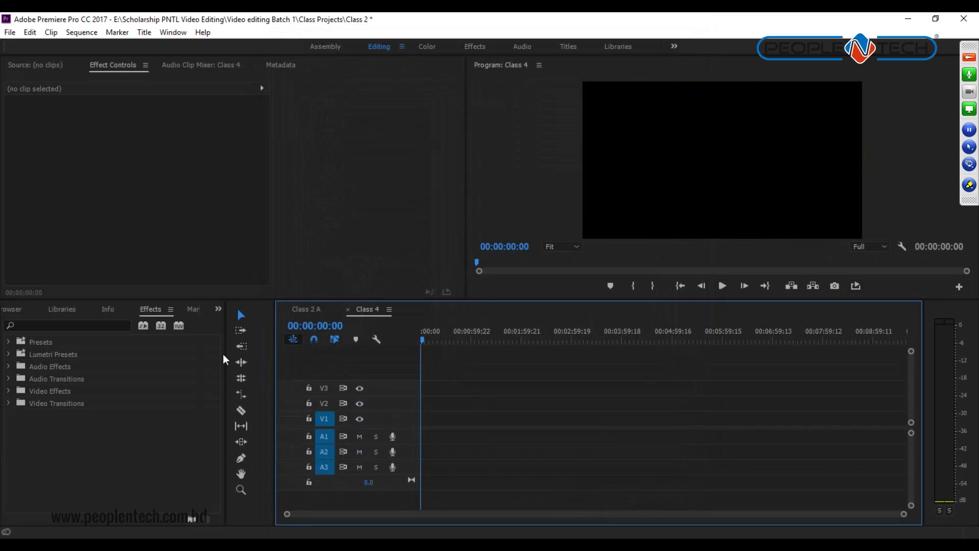
Step: Show the Class 2 project's media list with more height and select Tiger_ Video.mp4 inside the Footage 1 bin
left_click(219, 309)
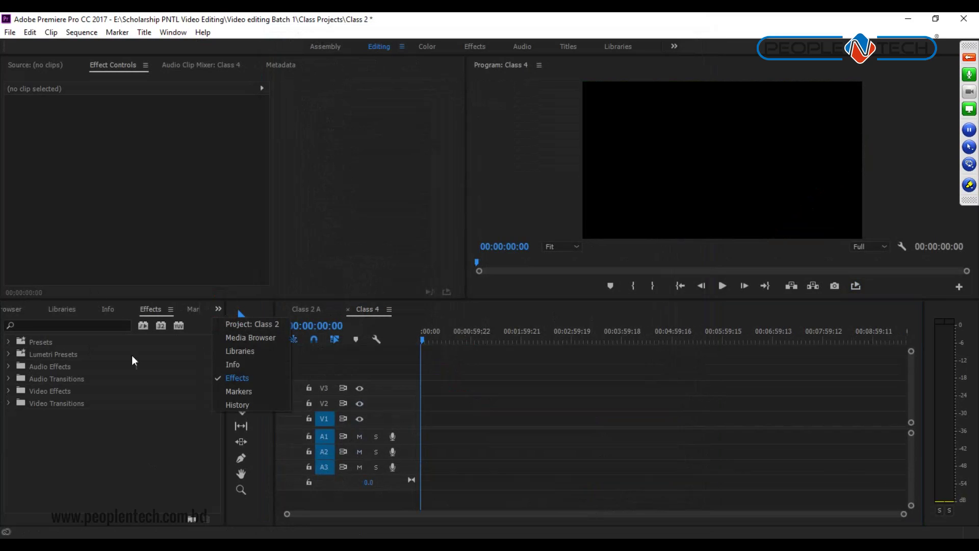
left_click(249, 327)
scroll(115, 446, "down", 1)
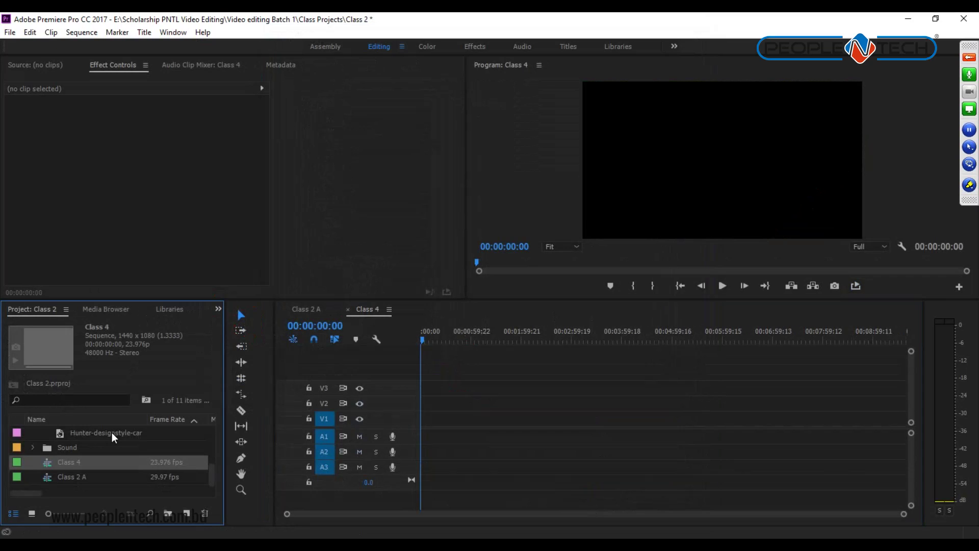
left_click_drag(275, 299, 283, 220)
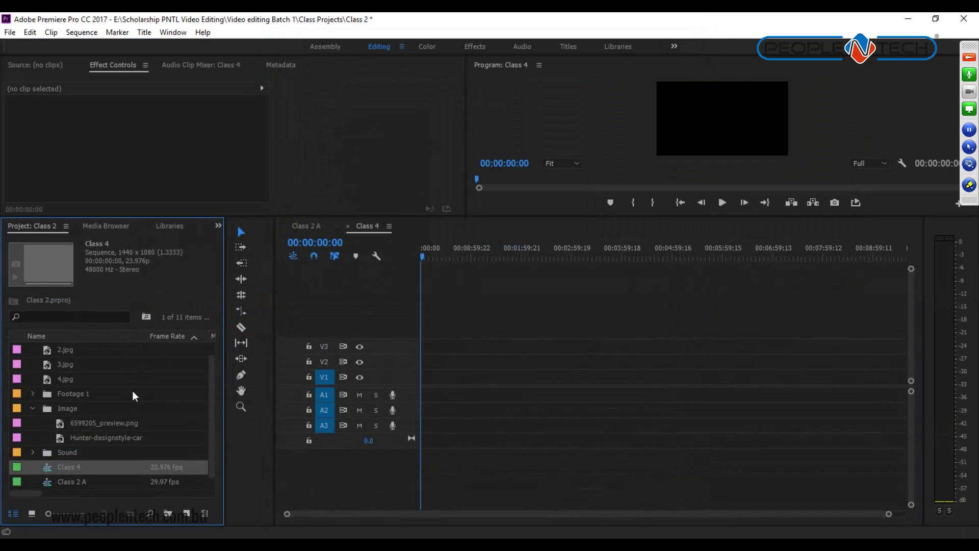
left_click(32, 408)
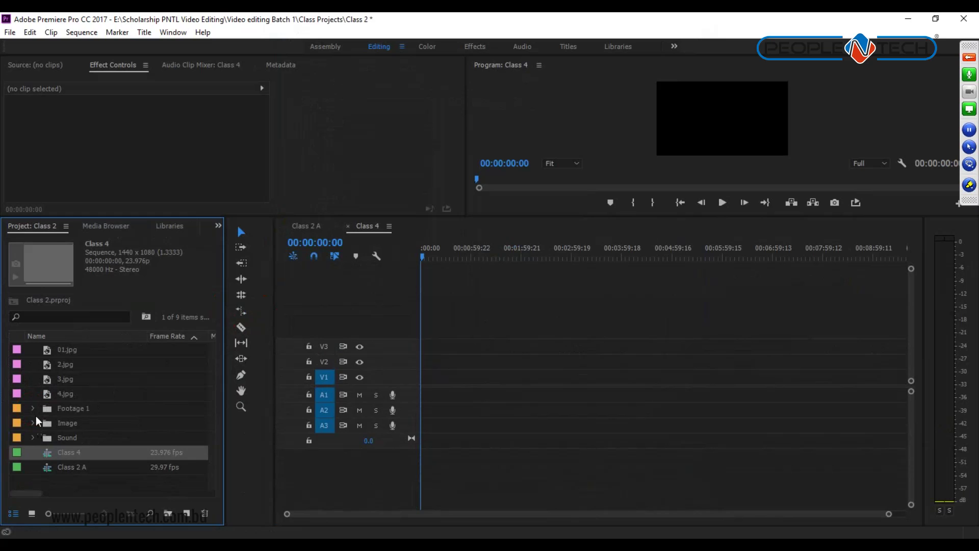
left_click(33, 409)
left_click(59, 438)
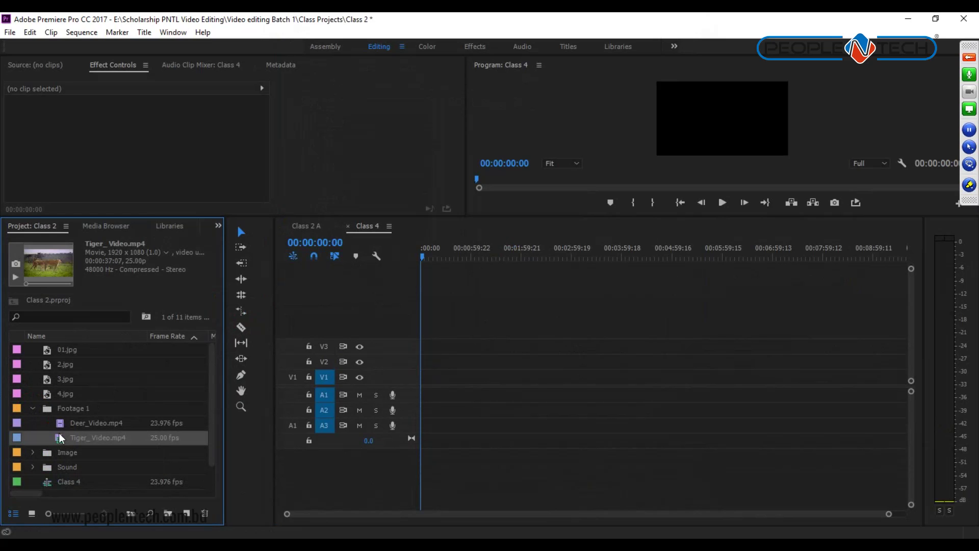
left_click(9, 33)
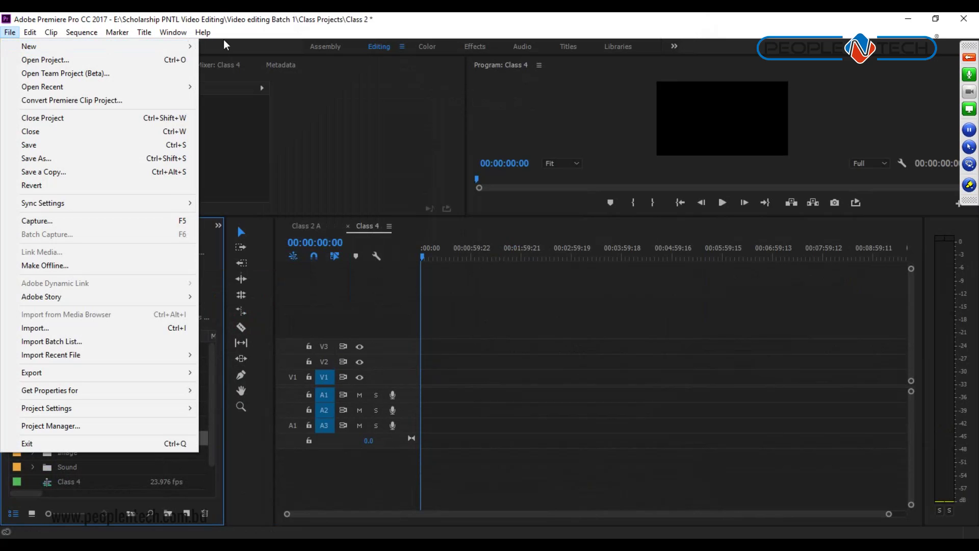
mouse_move(60, 46)
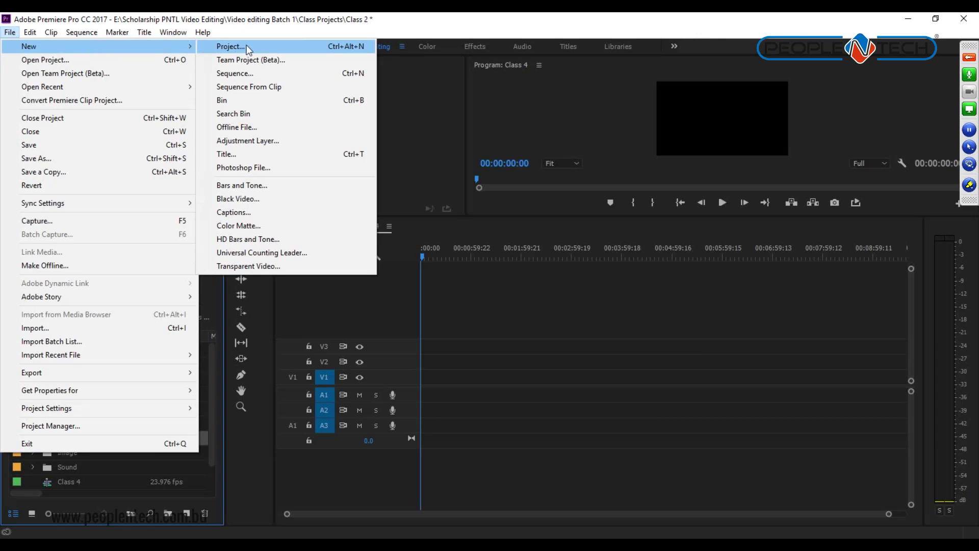
left_click(418, 140)
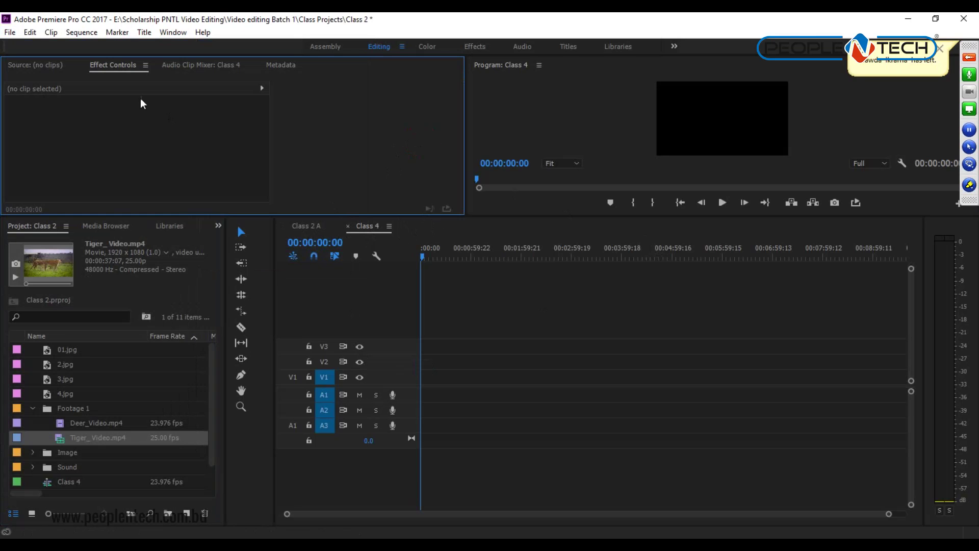
left_click(8, 34)
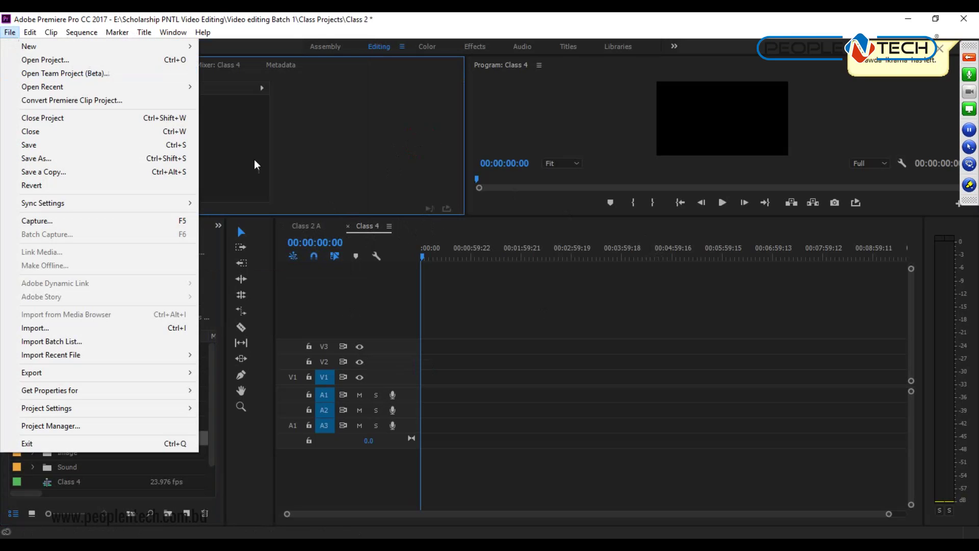
left_click(377, 297)
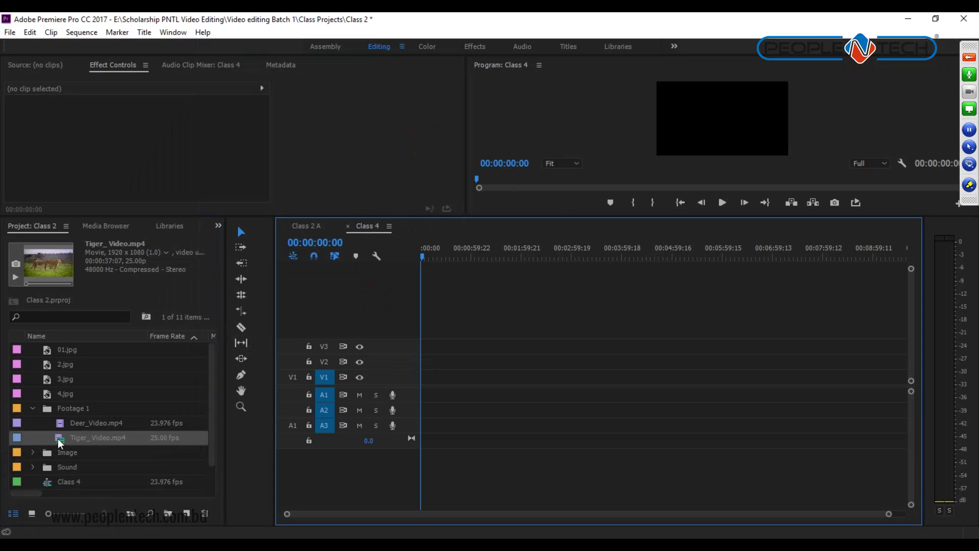
Step: Widen the timeline area, enlarge the monitors, and load Tiger_ Video.mp4 into the Source Monitor
left_click(275, 247)
left_click_drag(275, 247, 253, 246)
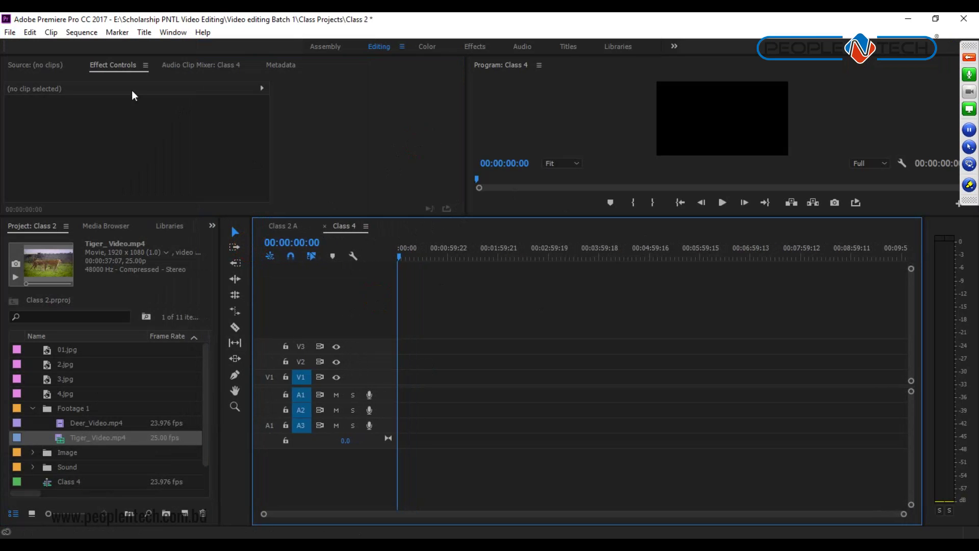
left_click_drag(498, 214, 514, 268)
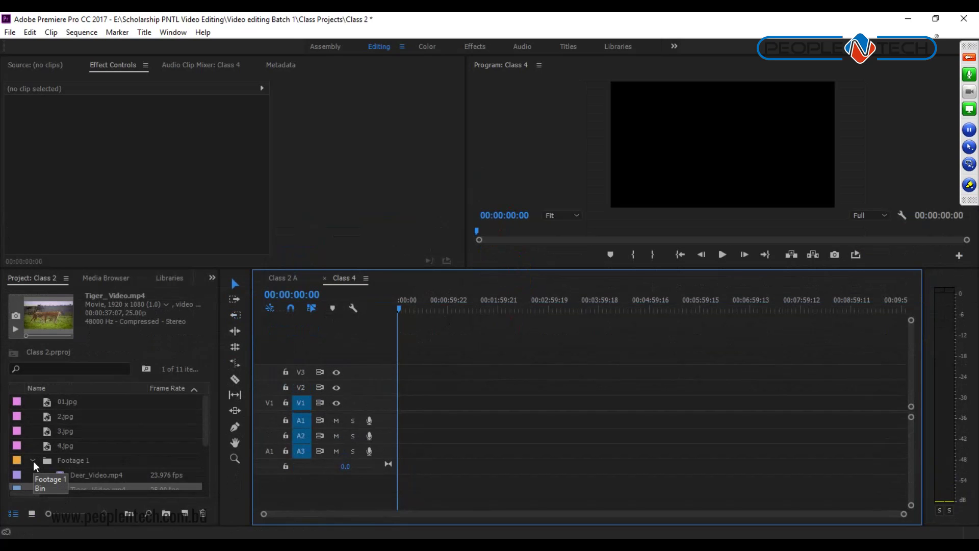
scroll(158, 409, "down", 1)
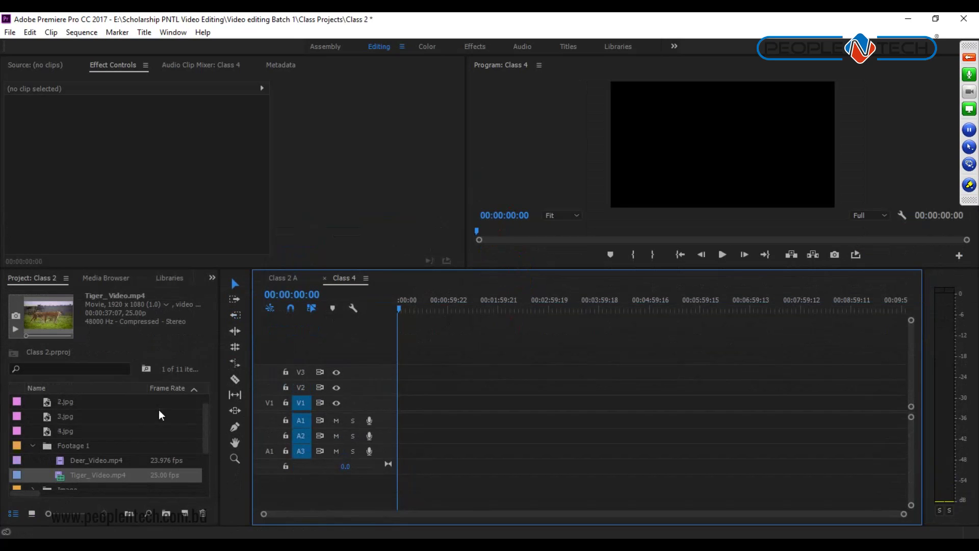
double_click(77, 478)
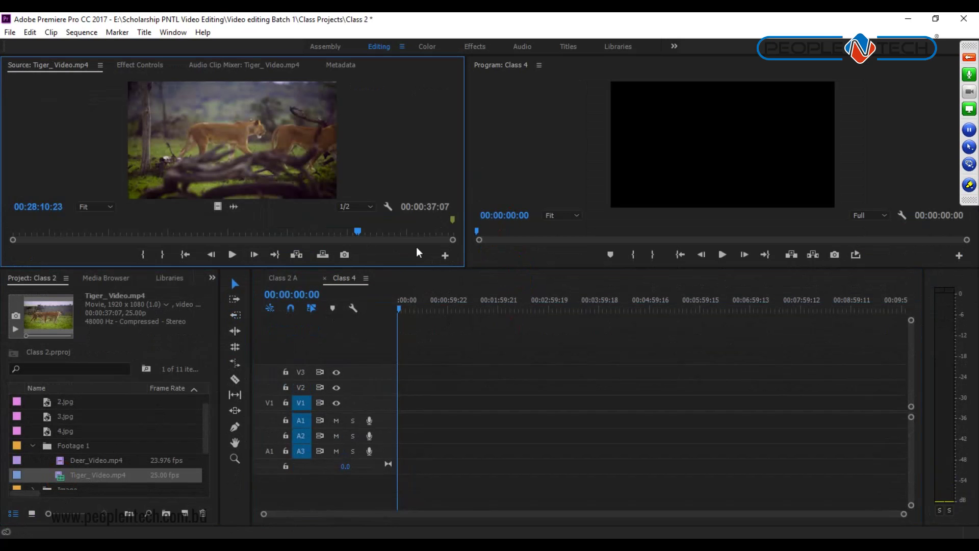
Step: Place Tiger_ Video.mp4 at the start of track V1 in Class 4, changing the sequence settings to match the clip
right_click(60, 476)
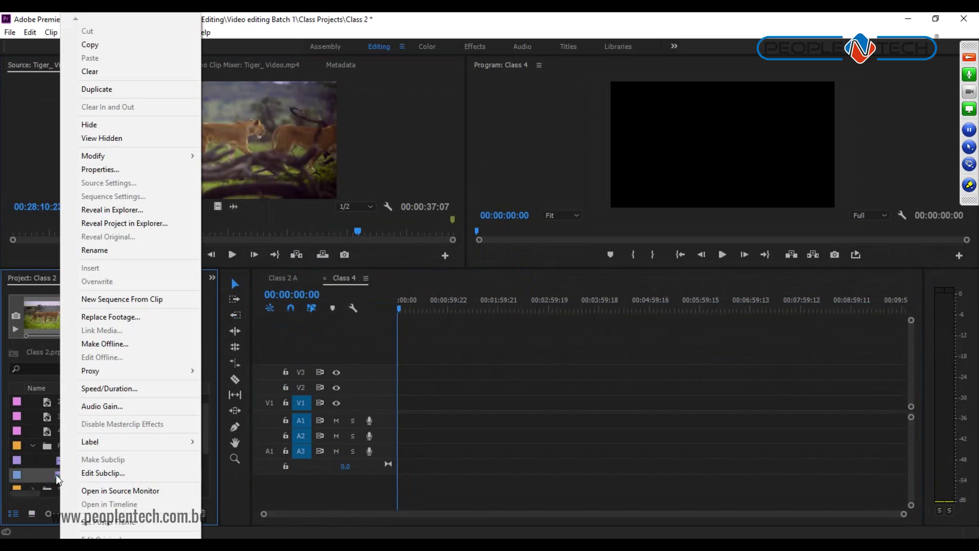
left_click(59, 479)
left_click_drag(61, 482, 398, 417)
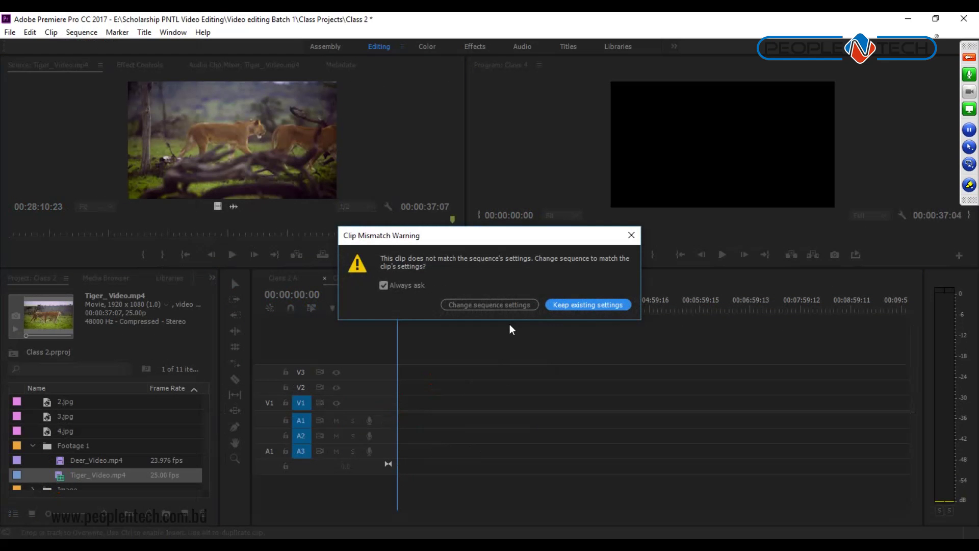
left_click(490, 305)
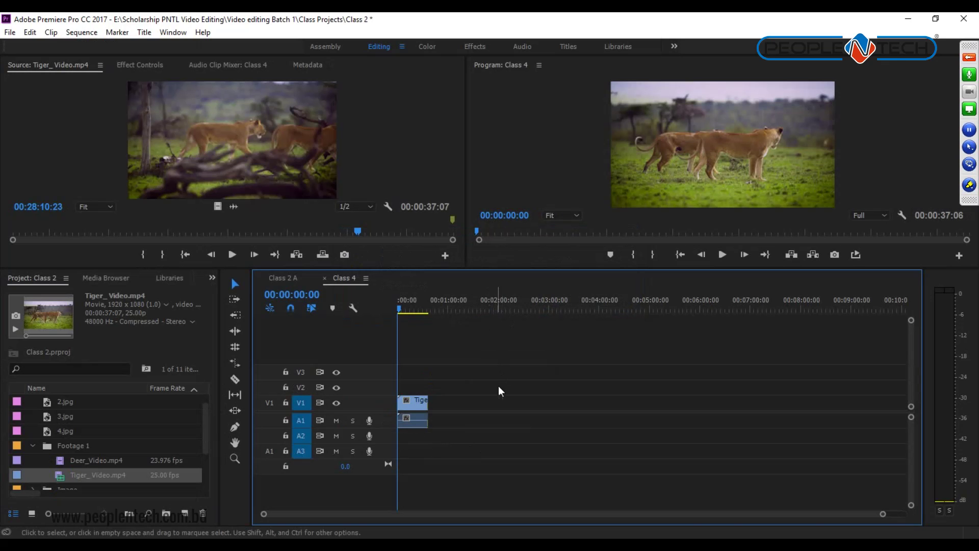
left_click_drag(885, 516, 684, 515)
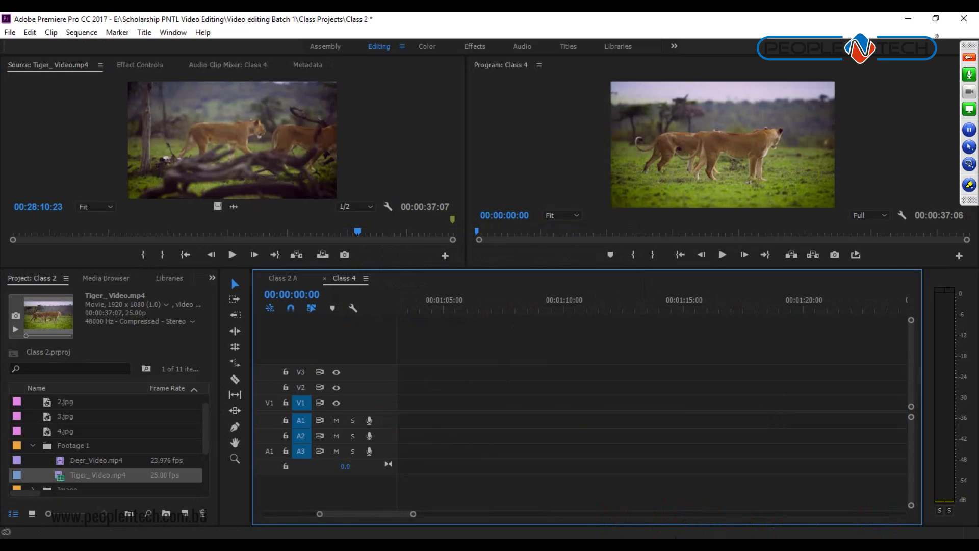
left_click_drag(413, 515, 592, 510)
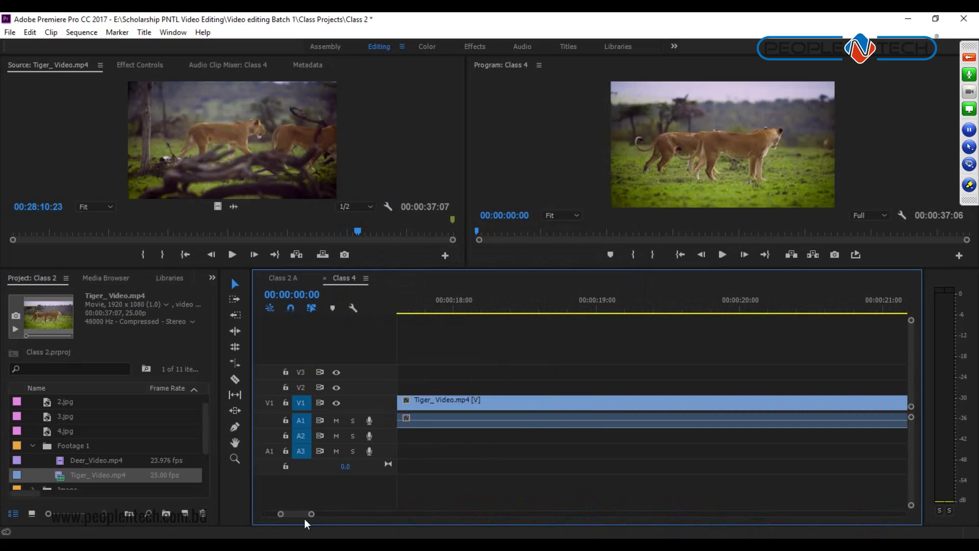
left_click_drag(311, 514, 417, 516)
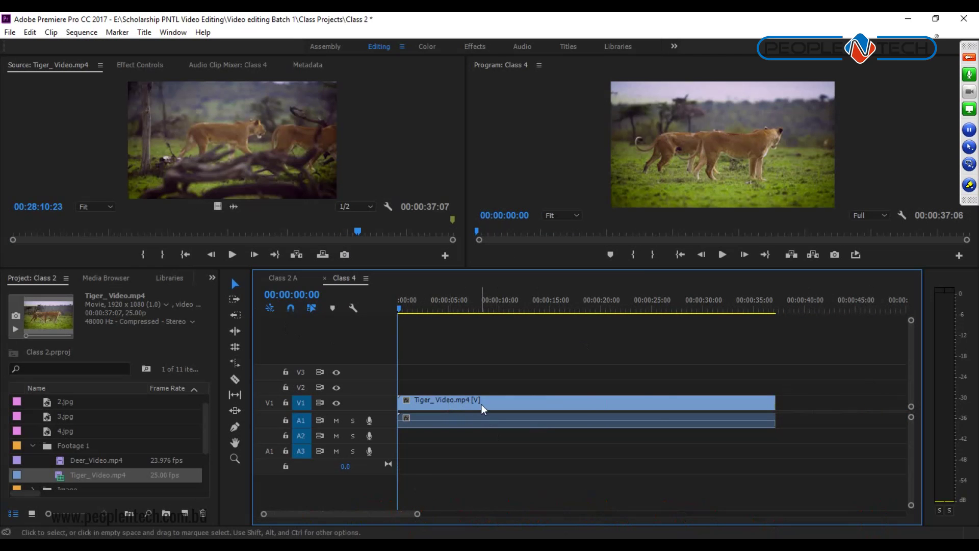
Step: Try moving the Tiger_ Video.mp4 clip to begin at about 23 seconds and return it to the sequence start
left_click(657, 411)
left_click_drag(656, 411, 712, 412)
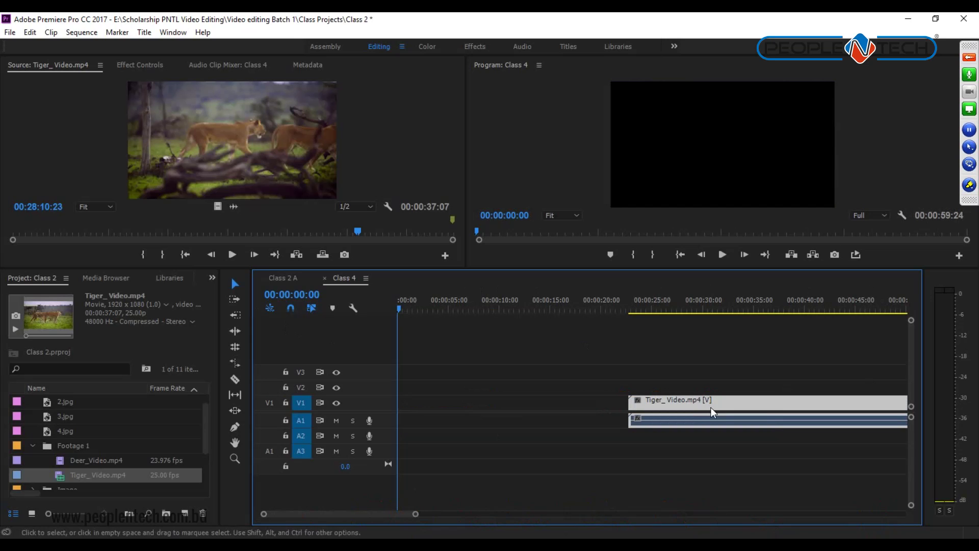
left_click(590, 400)
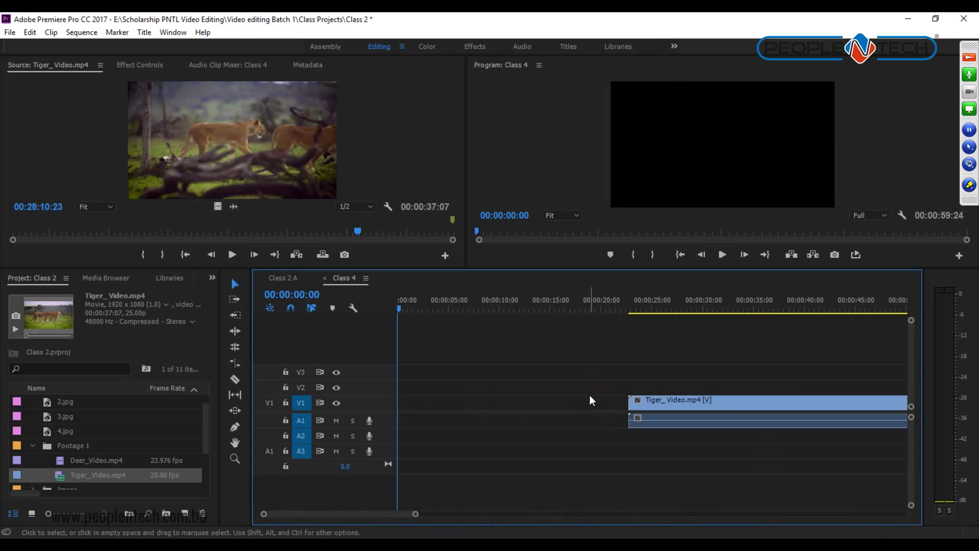
key("Delete")
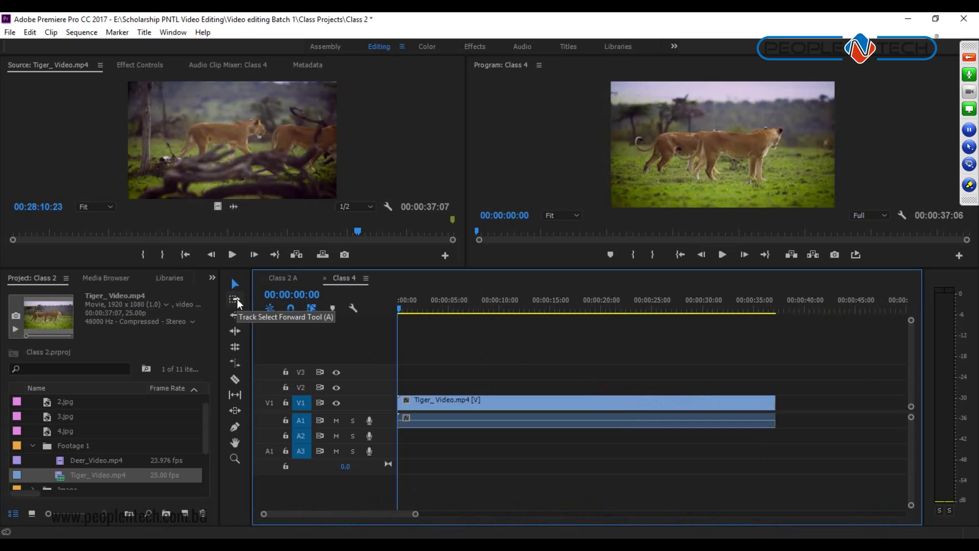
Step: Shift the clip to about 20 seconds with Track Select Forward and back to the sequence start with Track Select Backward
left_click(237, 299)
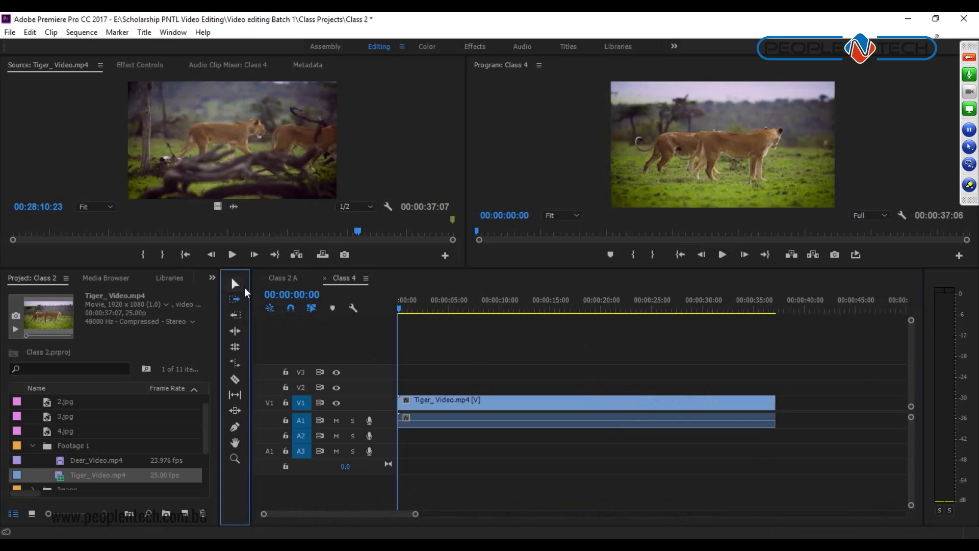
left_click_drag(442, 403, 666, 400)
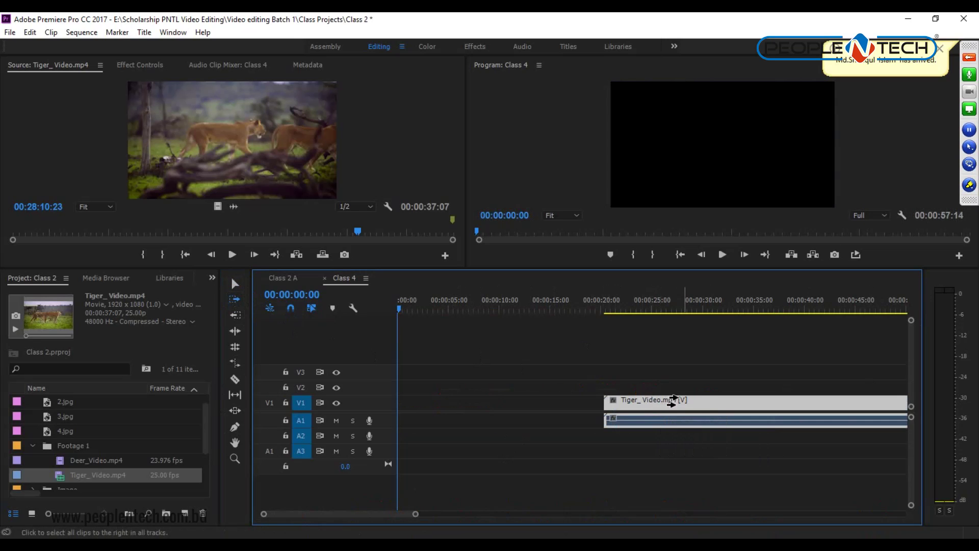
left_click(236, 315)
left_click_drag(733, 409, 500, 415)
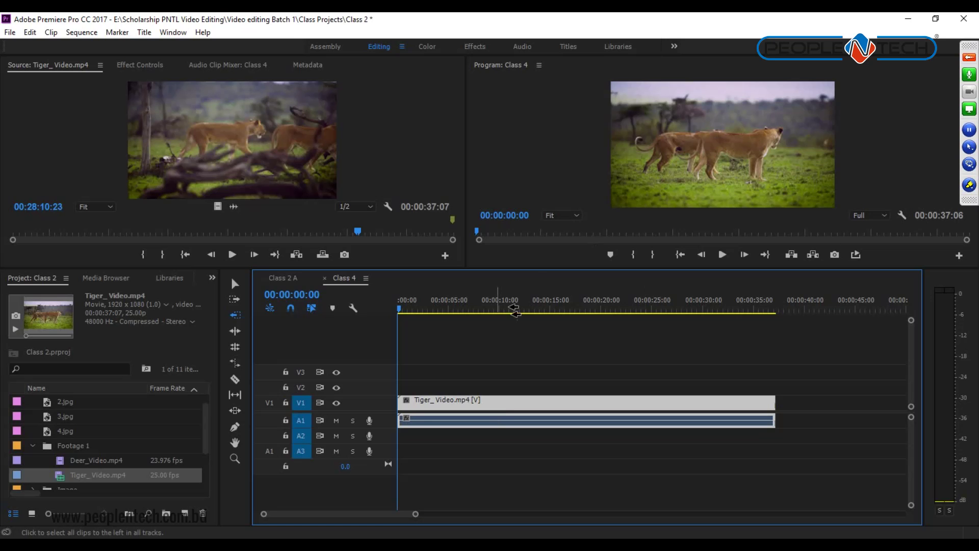
Step: Try Track Select Forward on the Tiger_ Video.mp4 clip, return to Track Select Backward, and enlarge the timeline area
left_click_drag(528, 268, 522, 309)
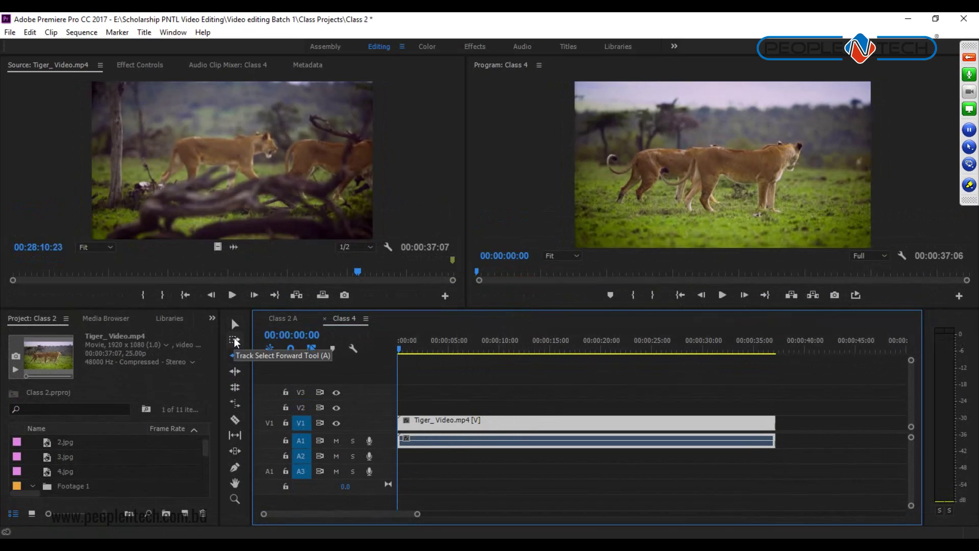
left_click(234, 338)
mouse_move(476, 424)
left_mouse_down()
mouse_move(739, 417)
mouse_move(468, 435)
left_mouse_up()
left_click(236, 356)
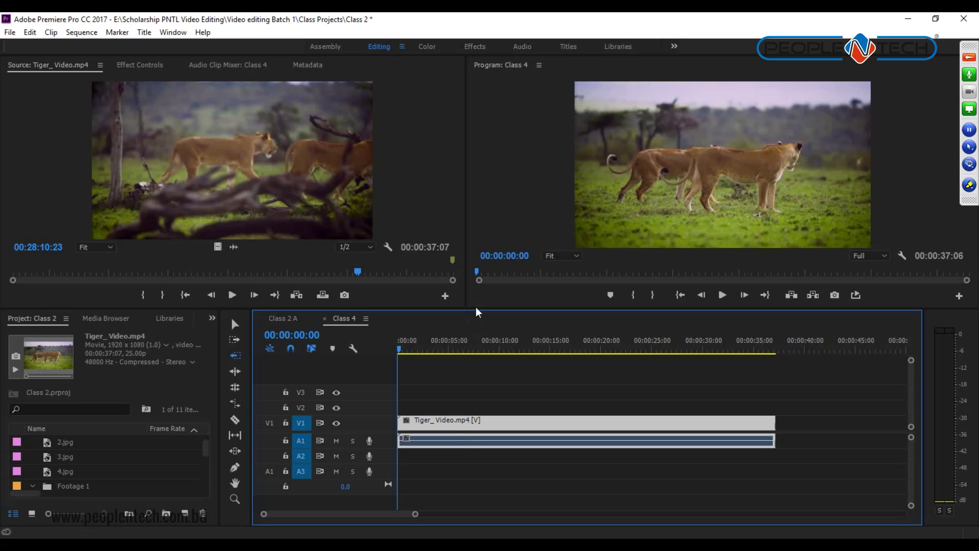
left_click_drag(478, 309, 474, 247)
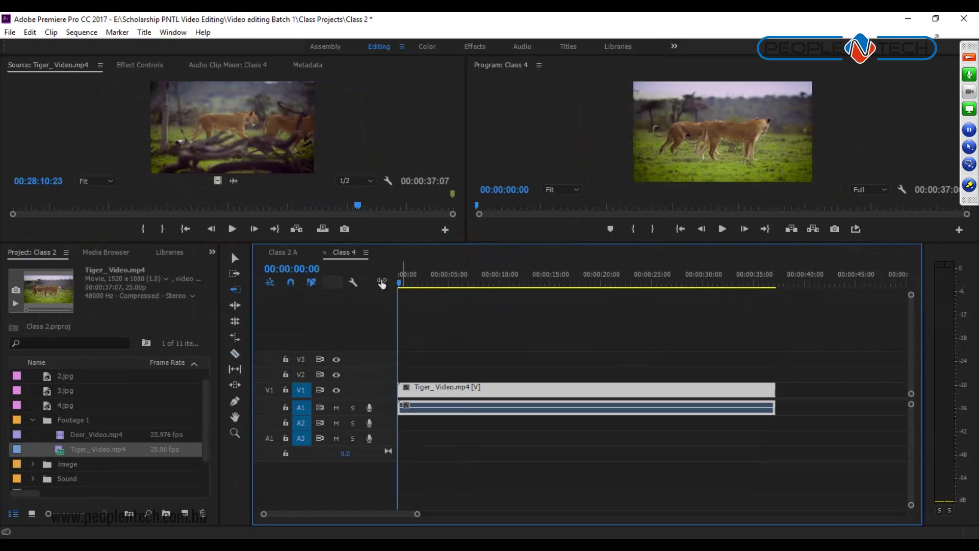
Step: Open and close the Find dialog, search the project items for "tig", and clear the search
left_click(148, 516)
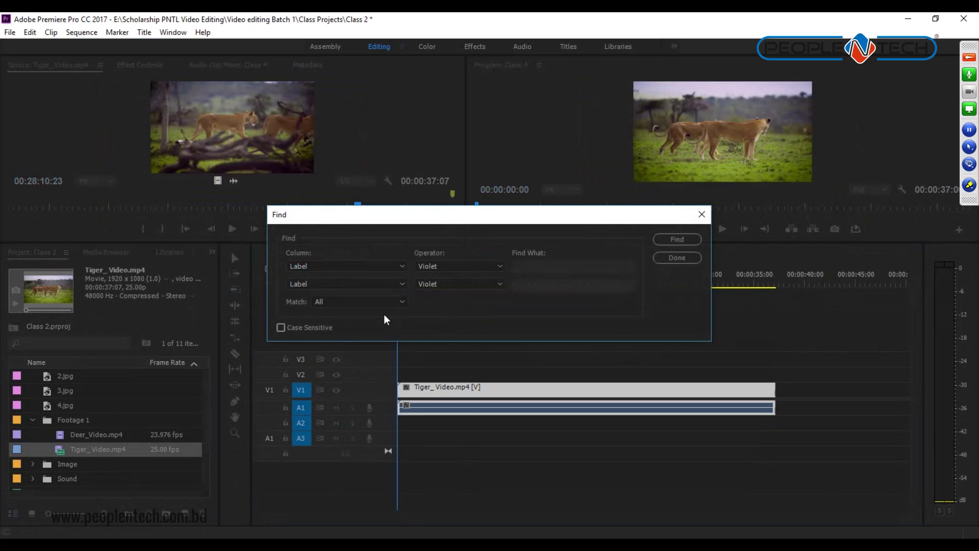
left_click(677, 257)
left_click(66, 343)
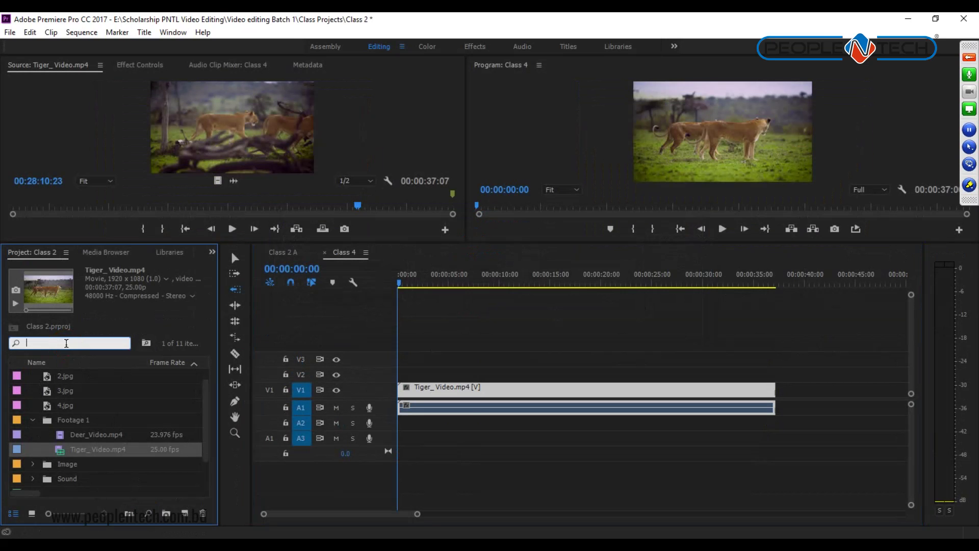
scroll(83, 443, "down", 2)
scroll(87, 443, "up", 3)
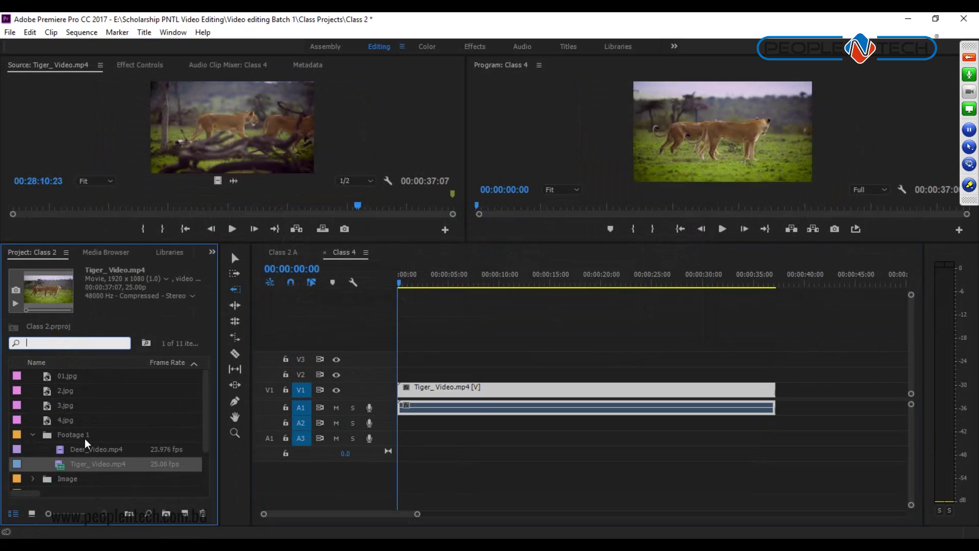
scroll(86, 443, "down", 3)
scroll(88, 444, "up", 3)
type("tig")
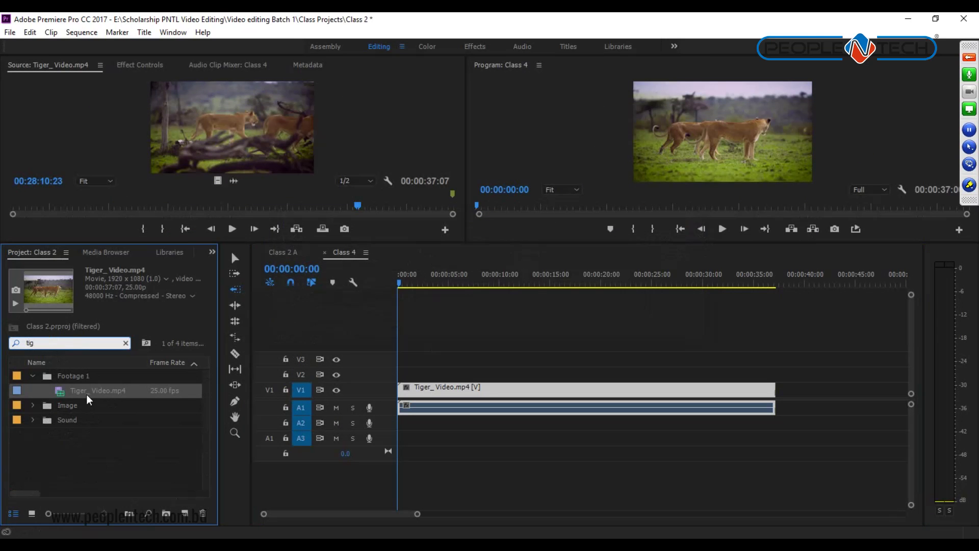
key("BackSpace")
key("BackSpace")
key("BackSpace")
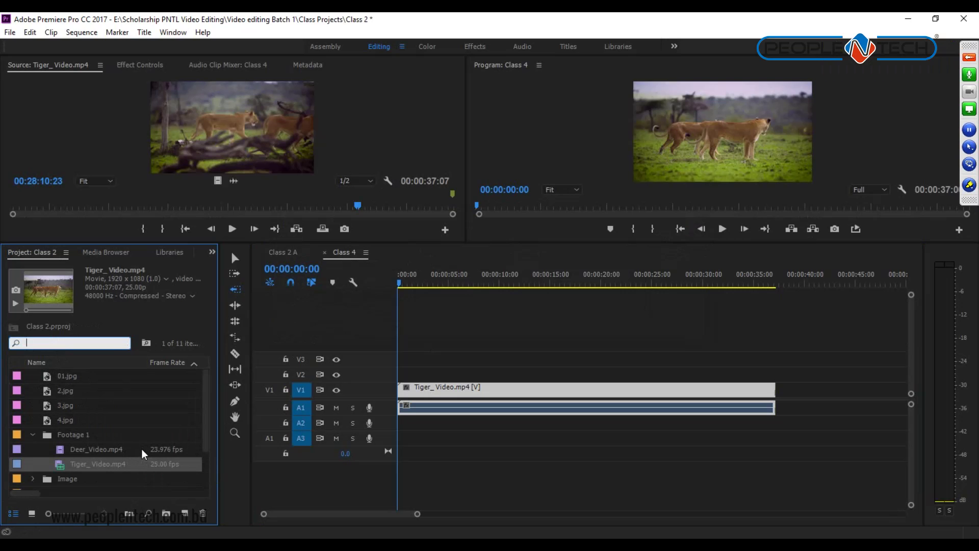
Step: Create a new title named Start at 1920 x 1080, 25.00 fps, with square pixels
left_click(186, 516)
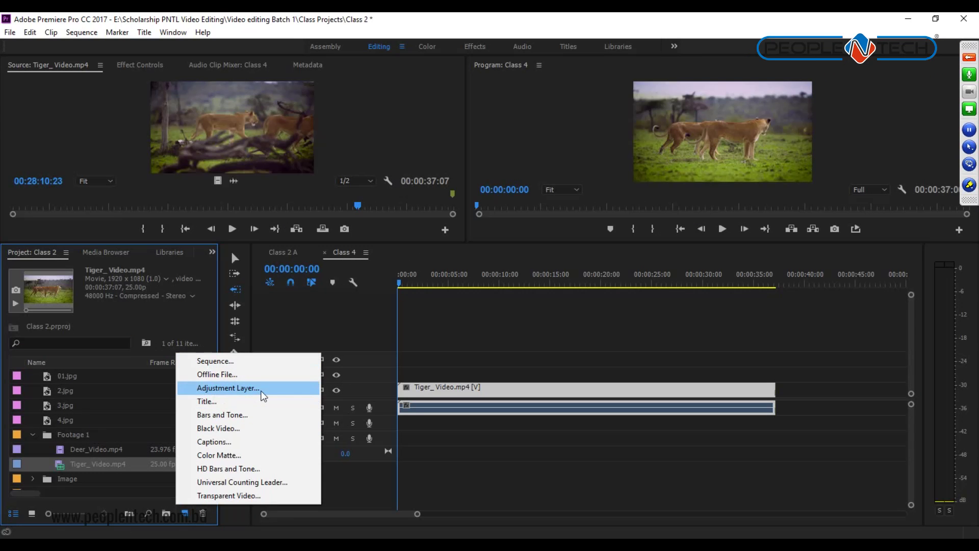
left_click(216, 402)
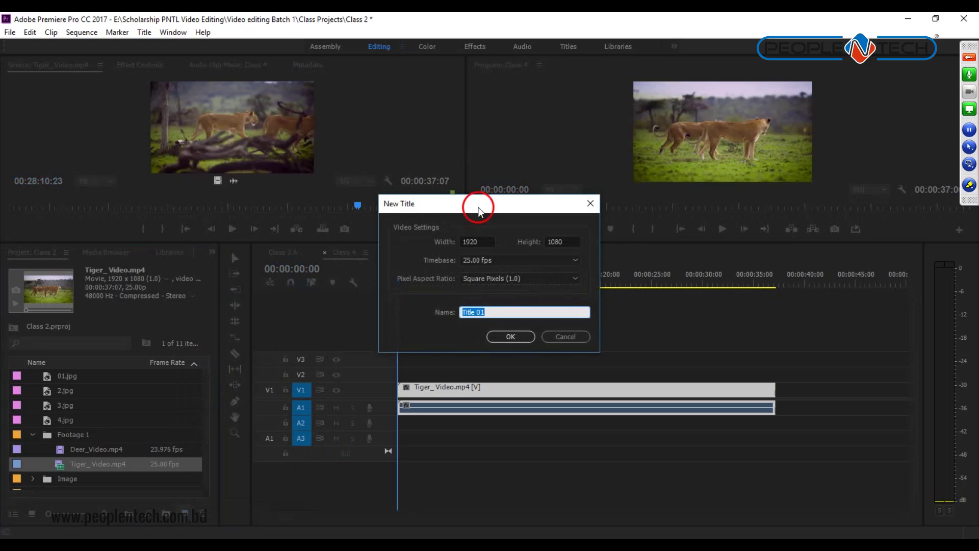
left_click_drag(479, 203, 500, 117)
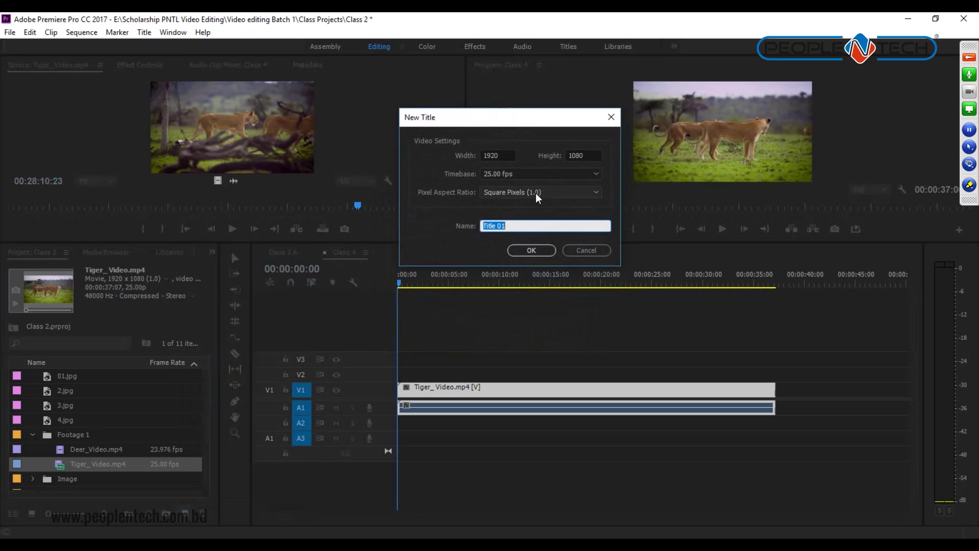
left_click(523, 226)
left_click_drag(524, 225, 341, 227)
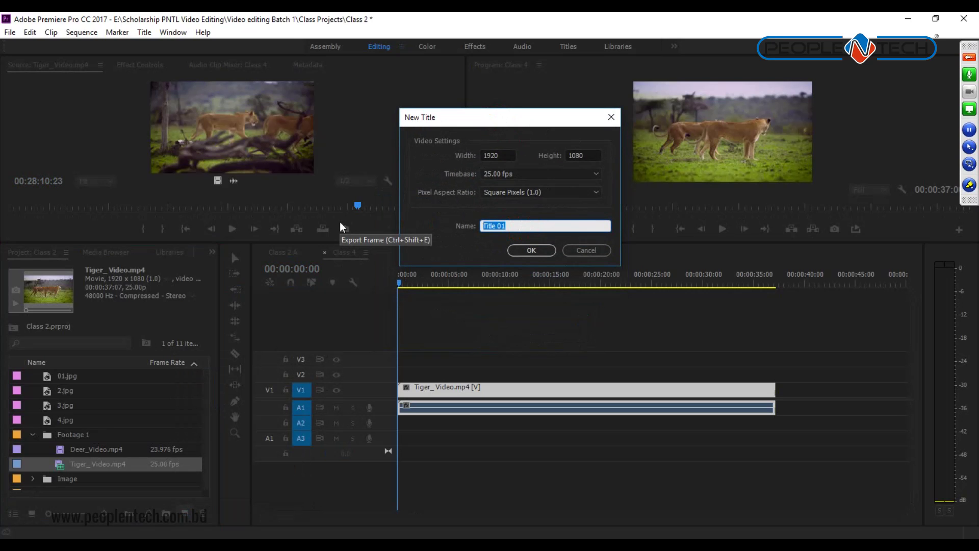
type("Start")
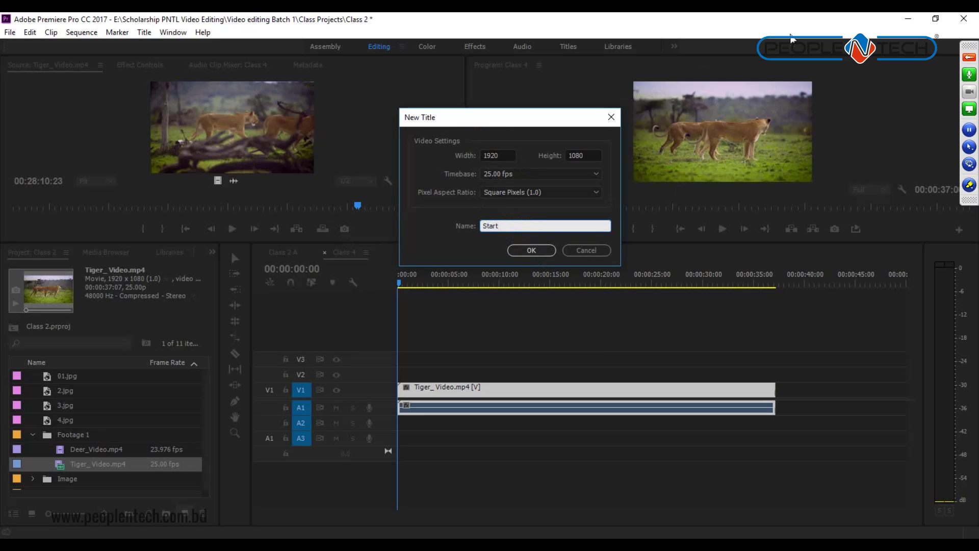
left_click(530, 250)
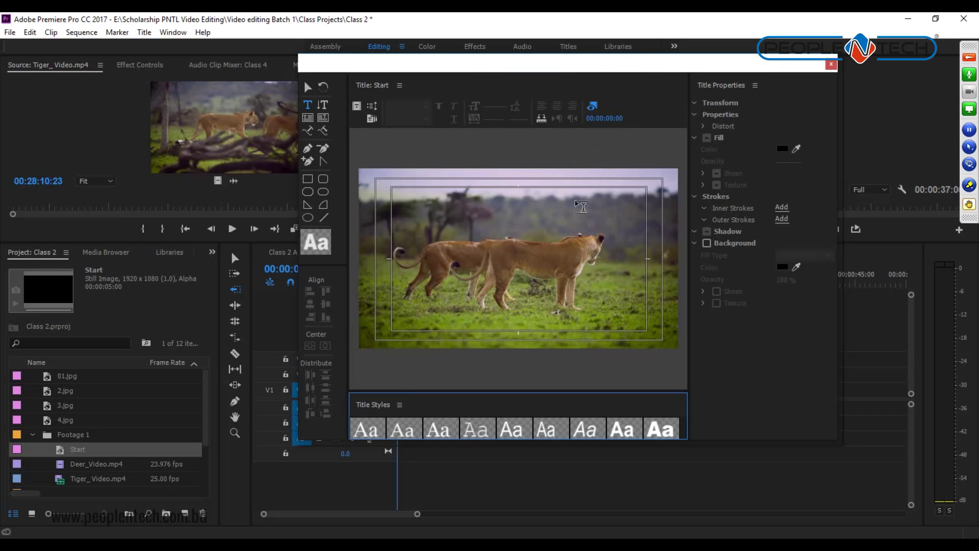
Step: Toggle the background video behind the Start title off and back on twice
left_click(593, 106)
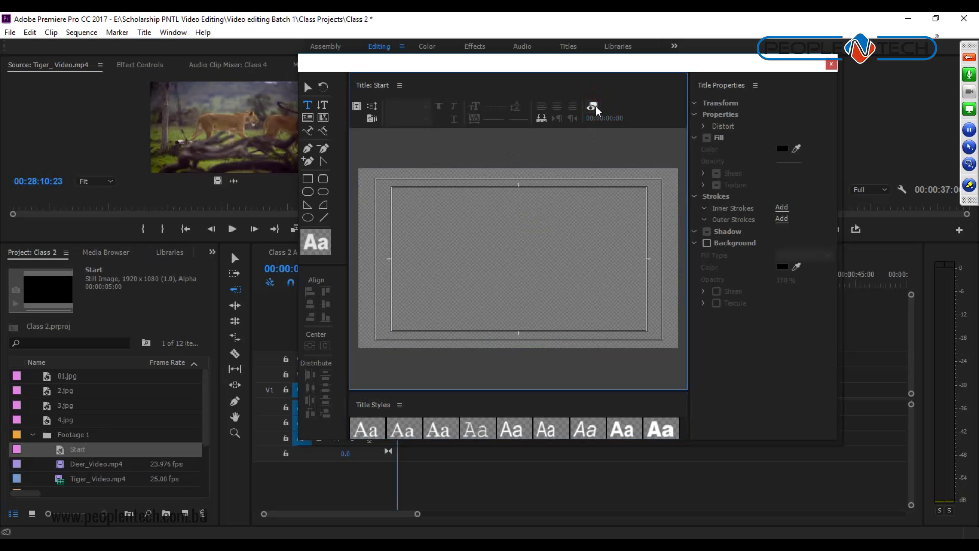
left_click(596, 107)
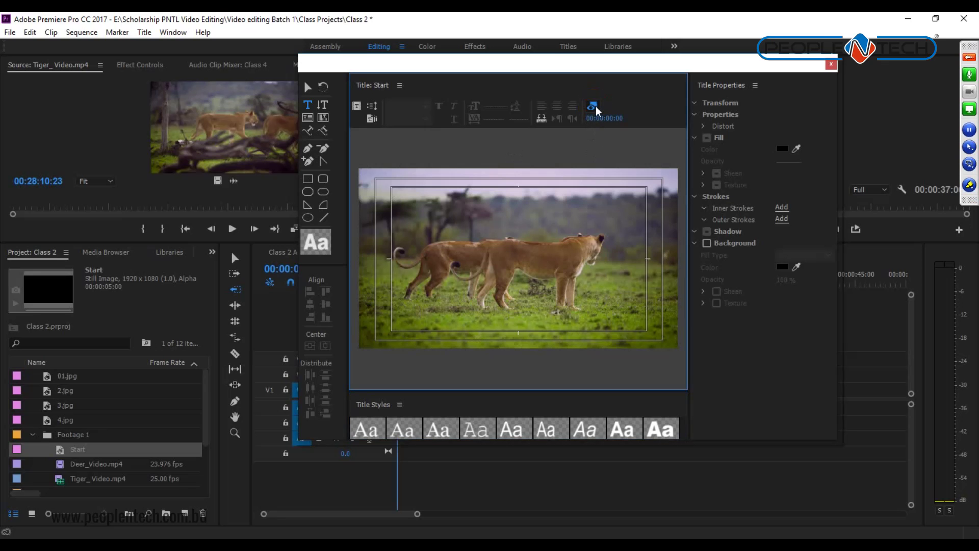
left_click(596, 109)
left_click(596, 108)
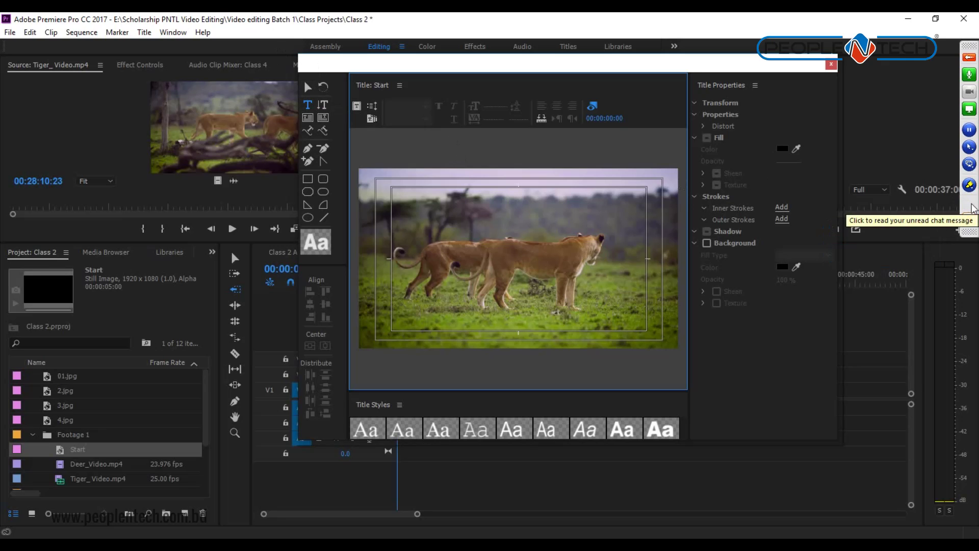
Step: Switch to the GoToTraining chat, send "check ur audie" to the entire audience, and collapse the control panel
left_click(971, 208)
left_click(887, 449)
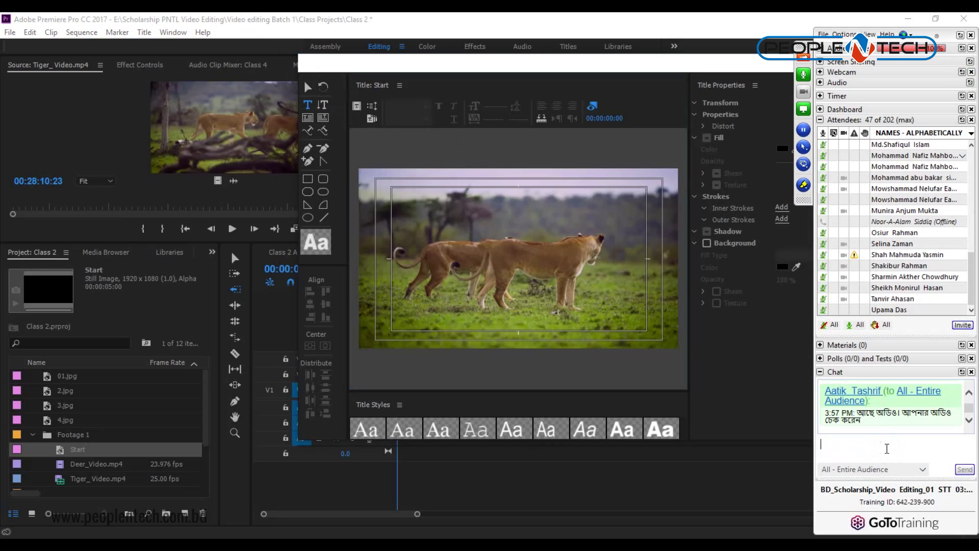
type("check ur audie")
key("Return")
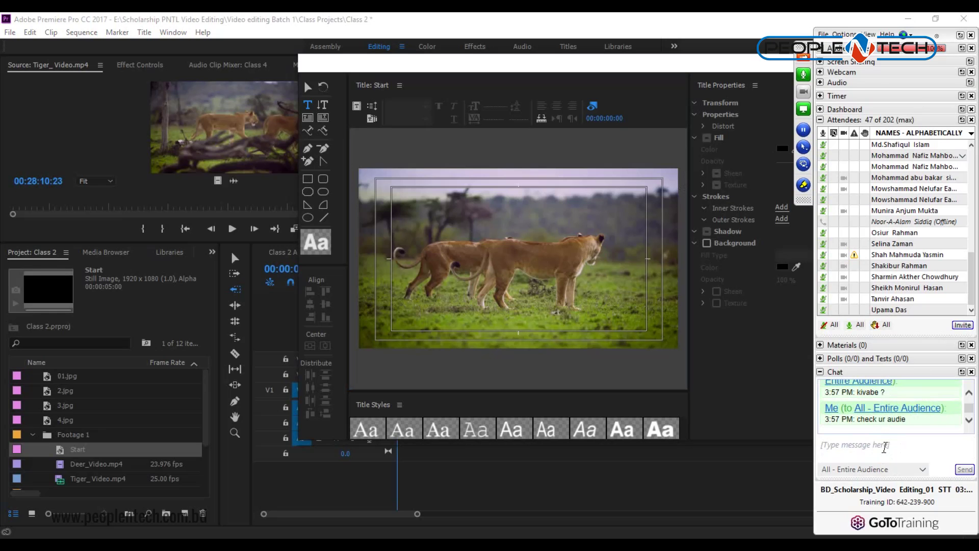
left_click(806, 61)
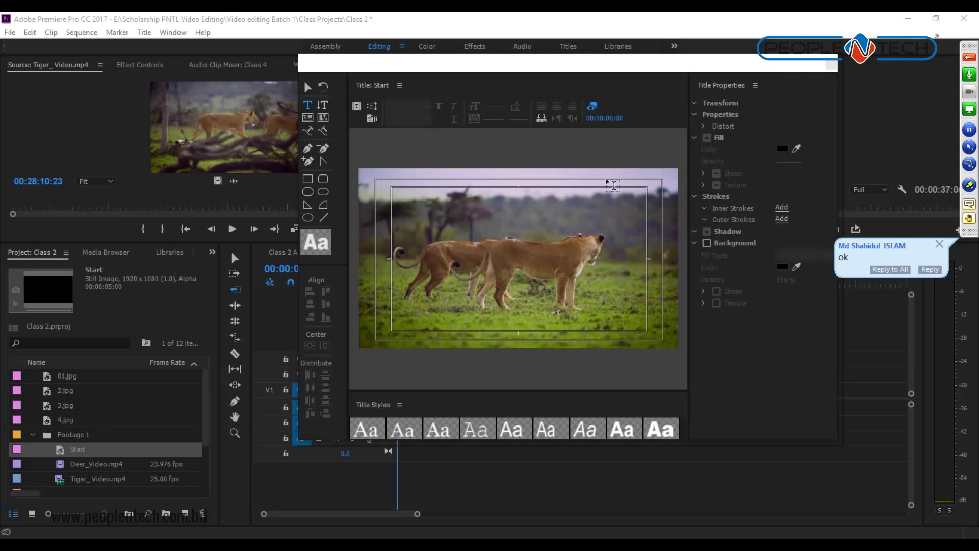
Step: Move and enlarge the title window, and add the text HUNTER above the lions in the Start title
left_click_drag(451, 66, 314, 53)
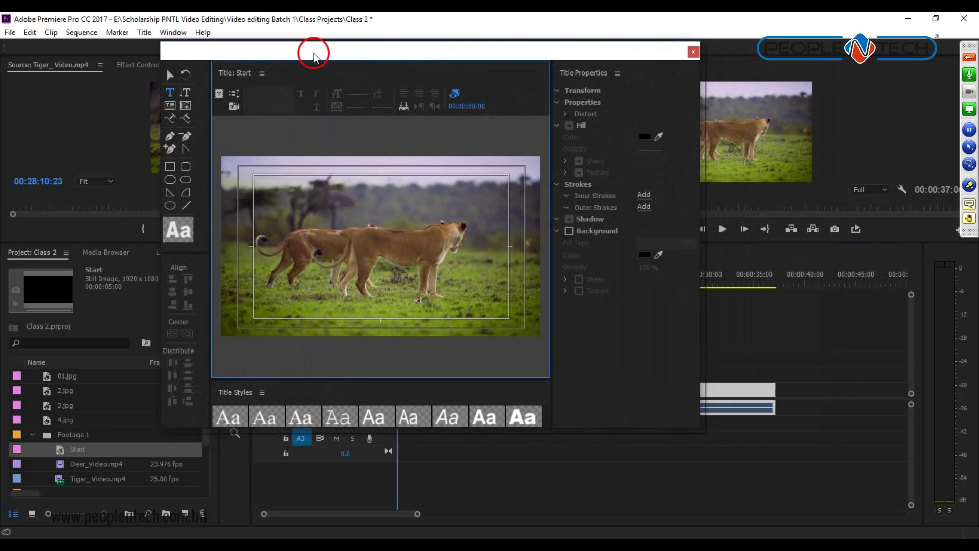
left_click_drag(702, 431, 848, 461)
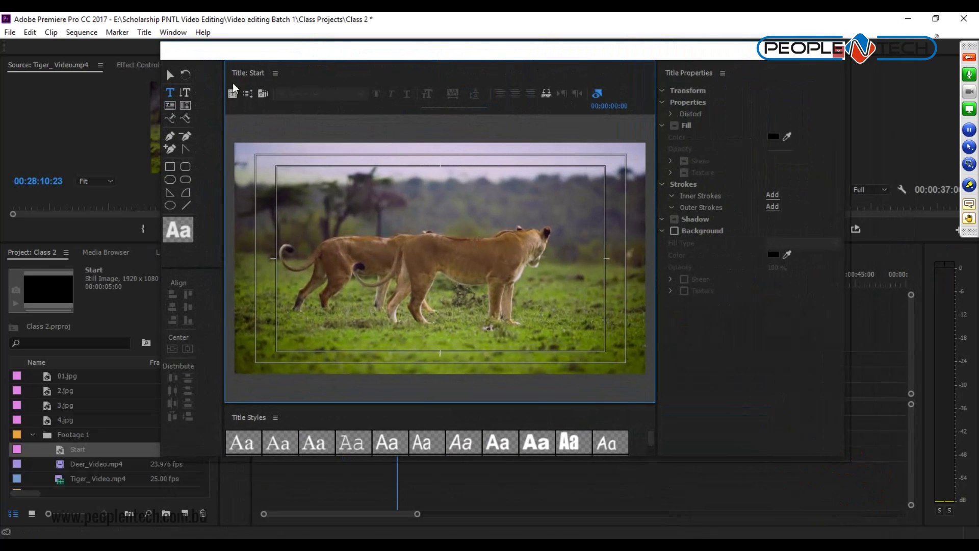
left_click(171, 92)
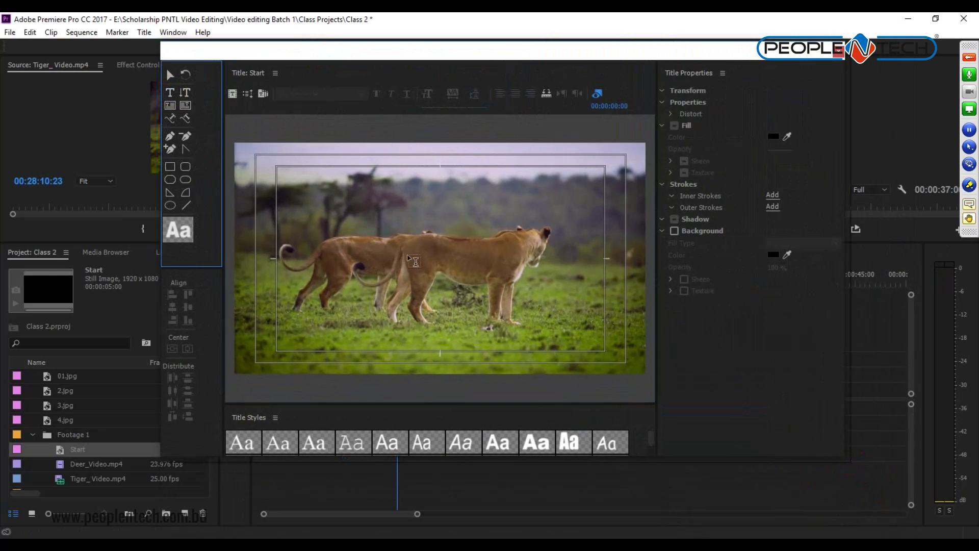
left_click(381, 217)
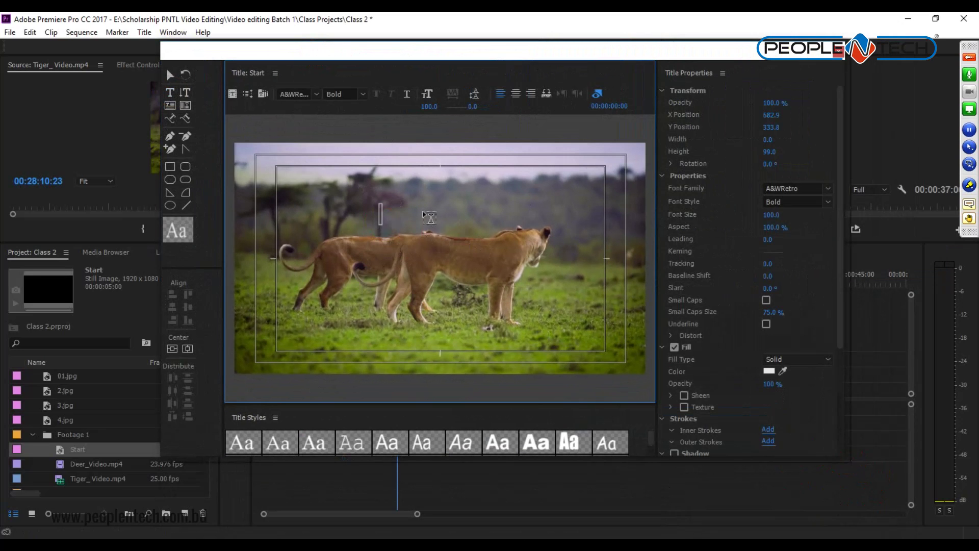
type("HU")
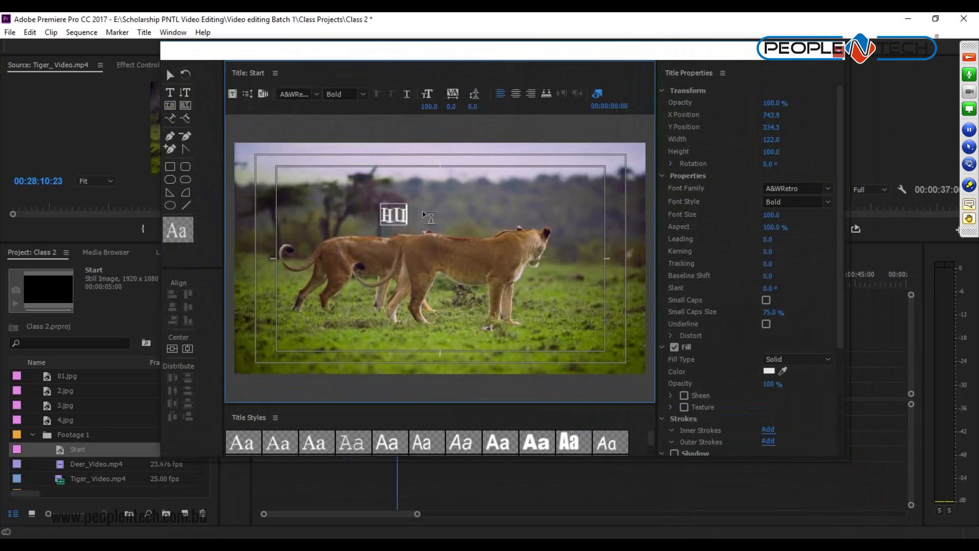
type("NTER")
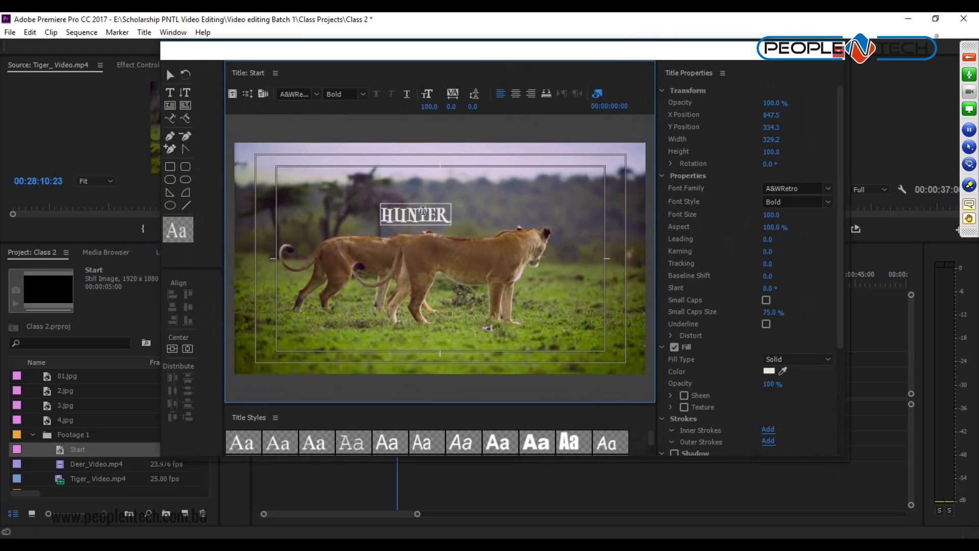
key("Escape")
key("Escape")
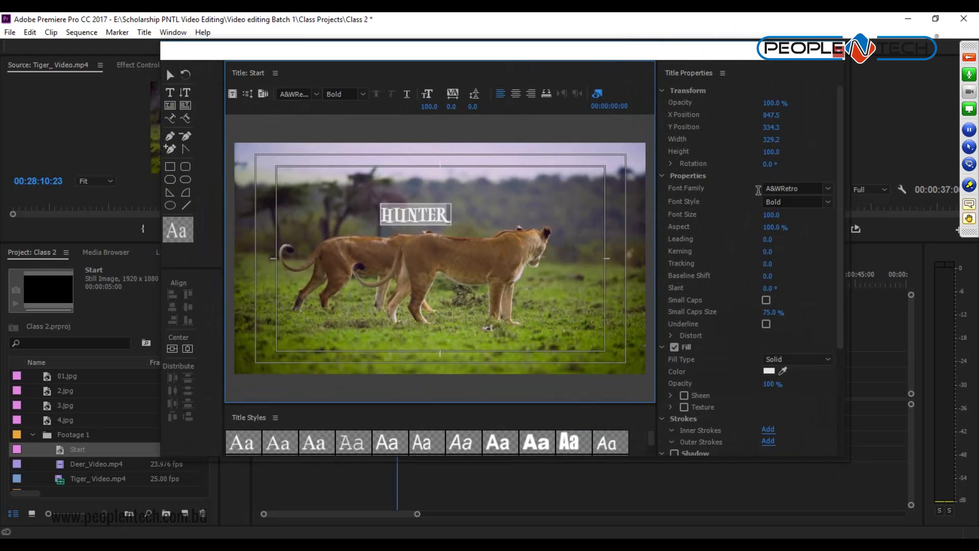
Step: Try Adelaide_TR on the HUNTER text, and format it in AmerTypewriter BT Bold at font size 207
left_click(828, 188)
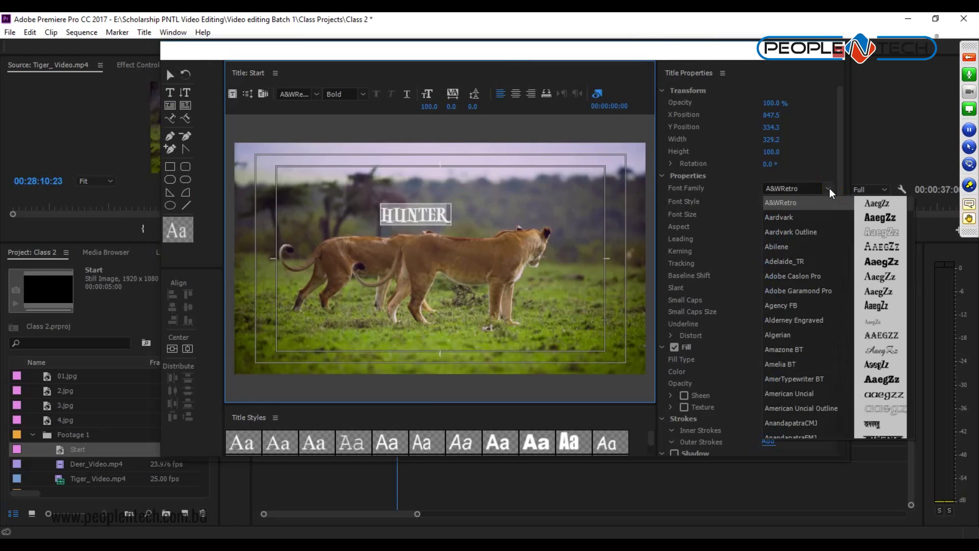
left_click(789, 264)
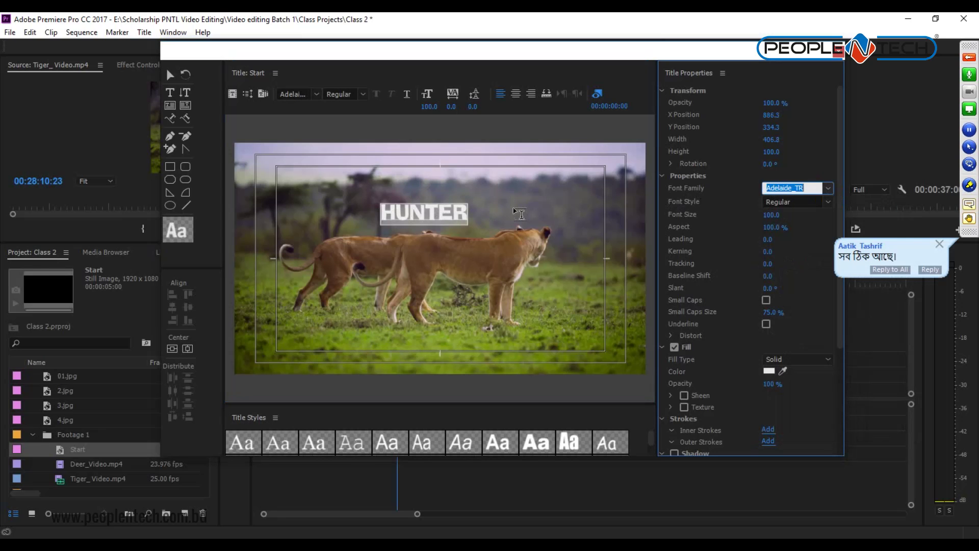
left_click(828, 188)
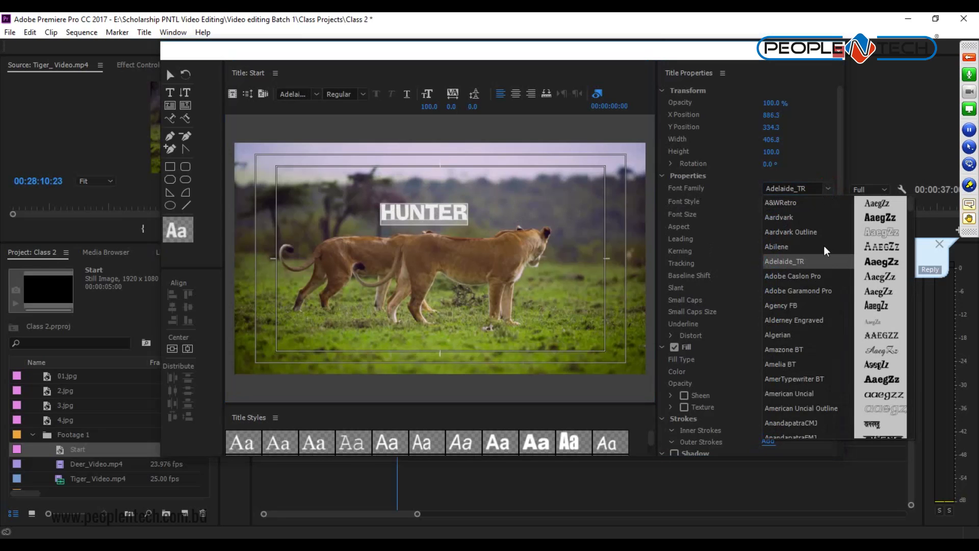
left_click(794, 379)
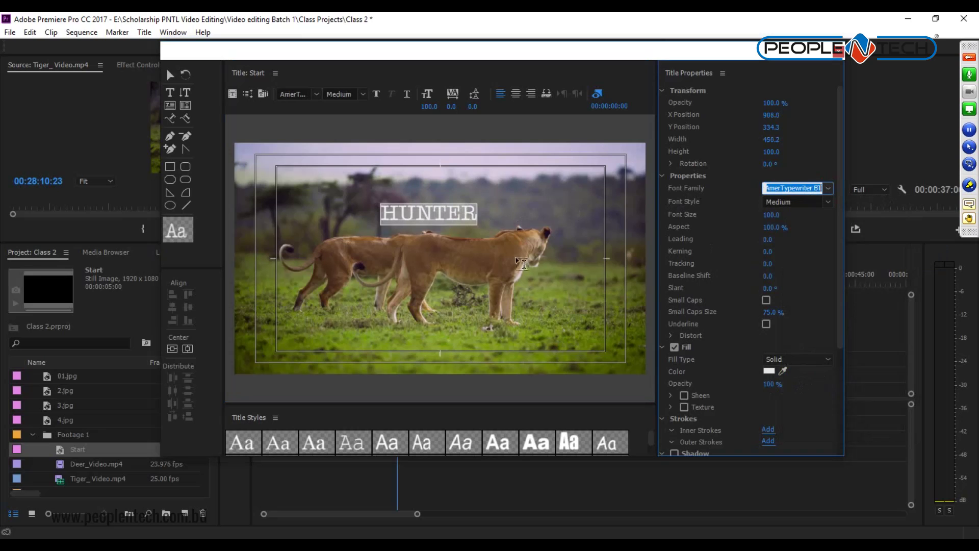
left_click(827, 203)
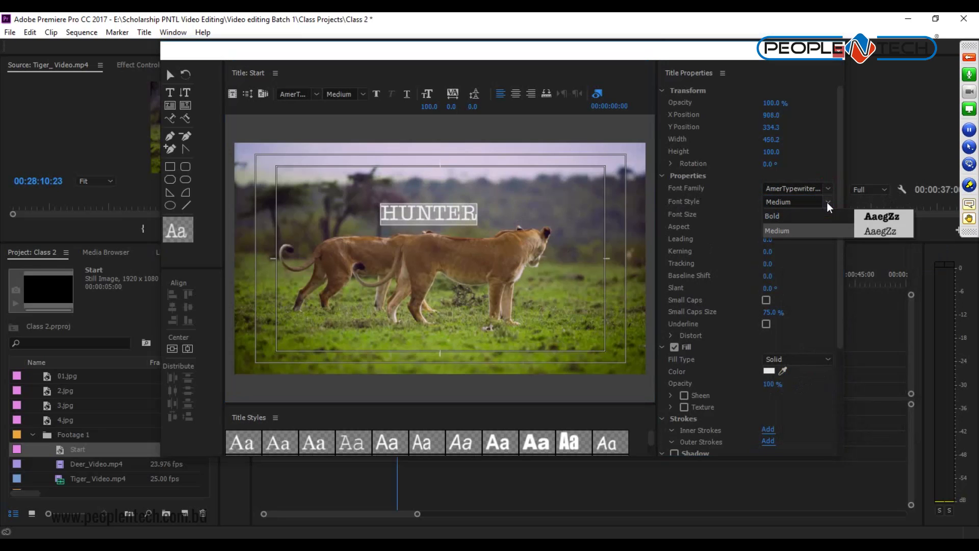
left_click(788, 215)
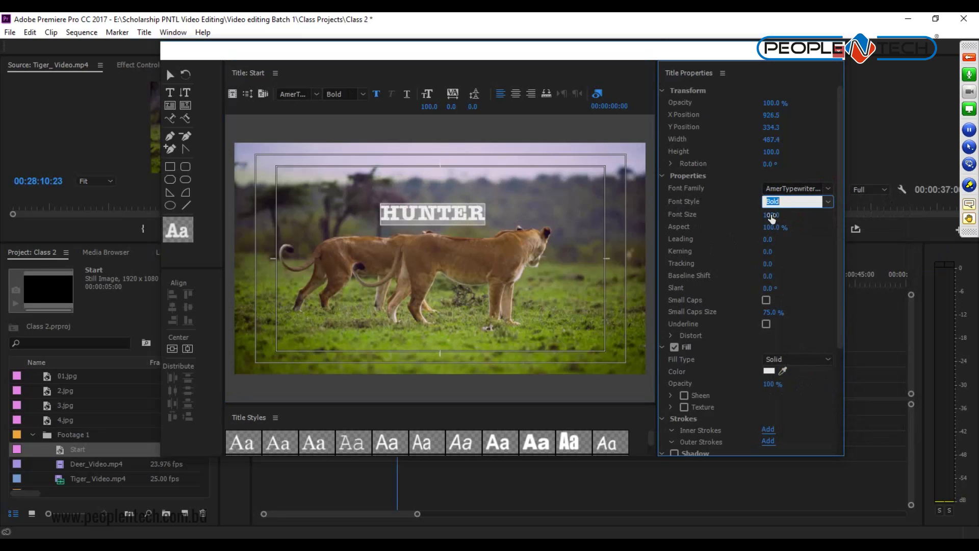
left_click_drag(771, 218, 836, 229)
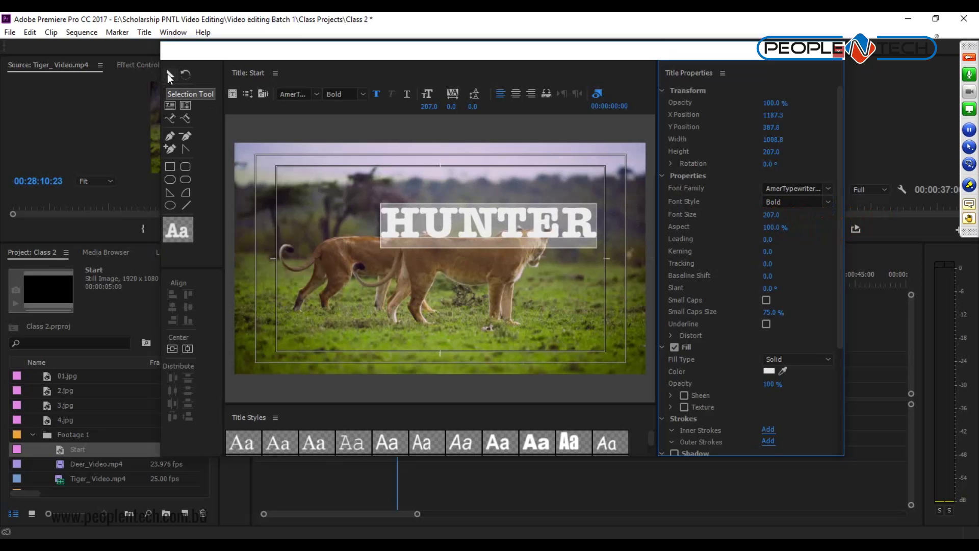
Step: Move the HUNTER text up with the Selection Tool to about X 1179, Y 294
left_click(168, 74)
left_click(476, 230)
mouse_move(523, 228)
left_mouse_down()
mouse_move(418, 228)
mouse_move(467, 286)
mouse_move(522, 210)
left_mouse_up()
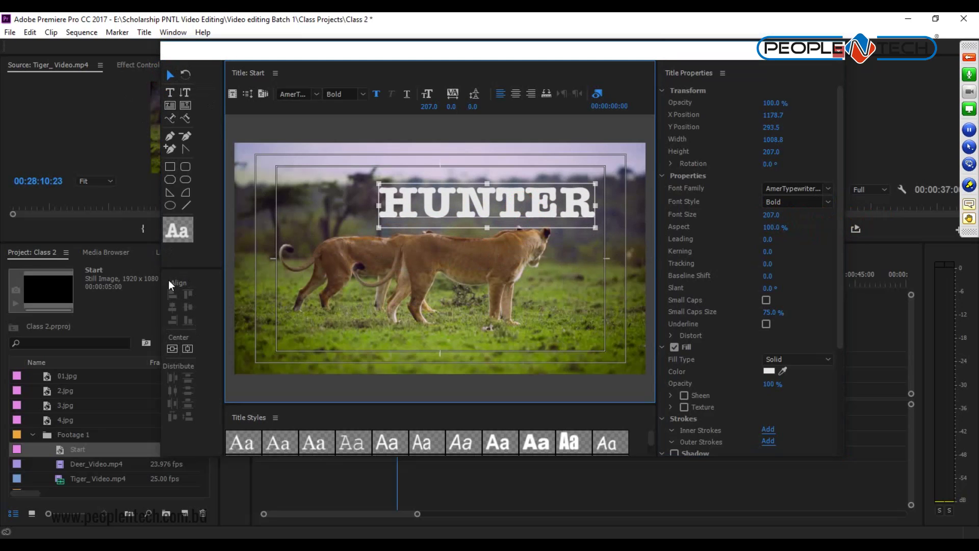
Step: Center the HUNTER text vertically and horizontally in the title frame
left_click(171, 349)
left_click(172, 349)
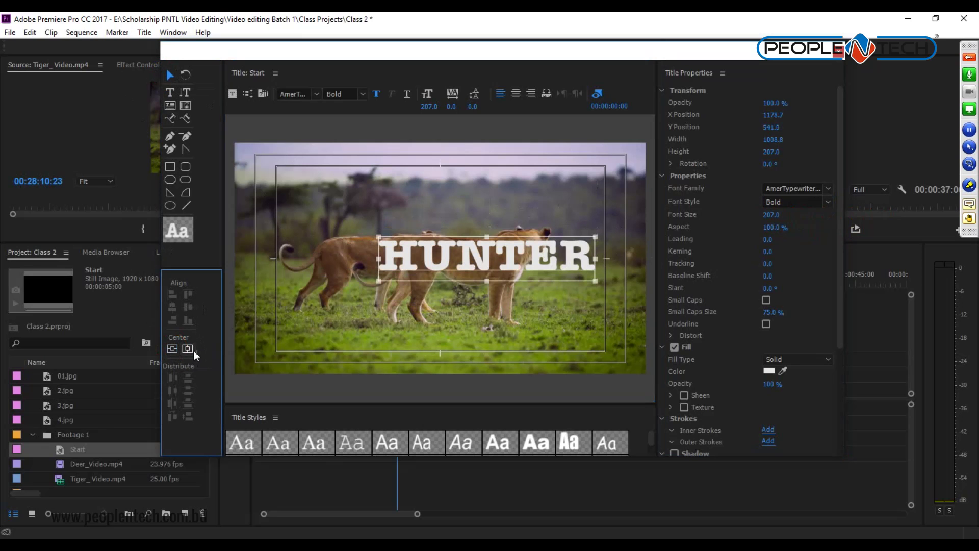
left_click(186, 348)
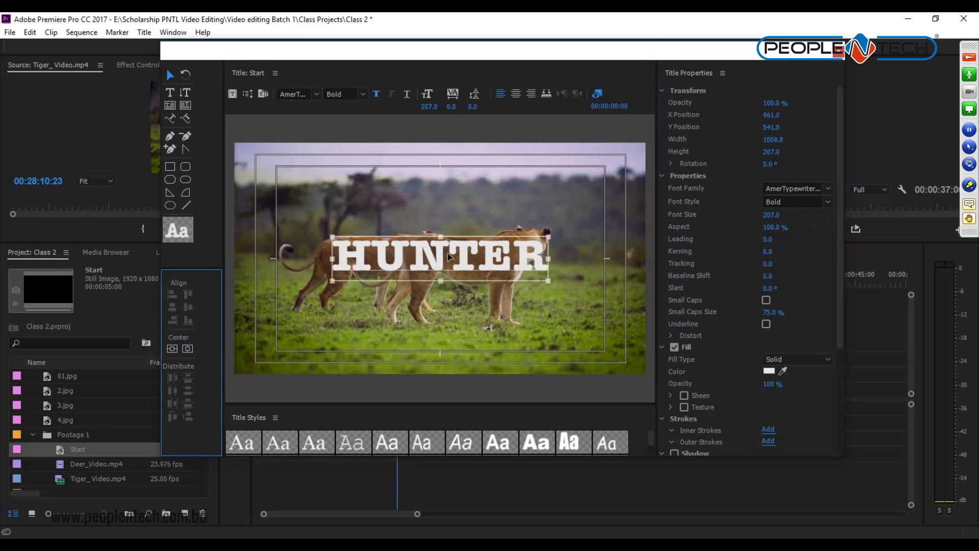
Step: Nudge the HUNTER text straight up to Y position 359 and save the project
key("Up")
key("Up")
key("Up")
key("Up")
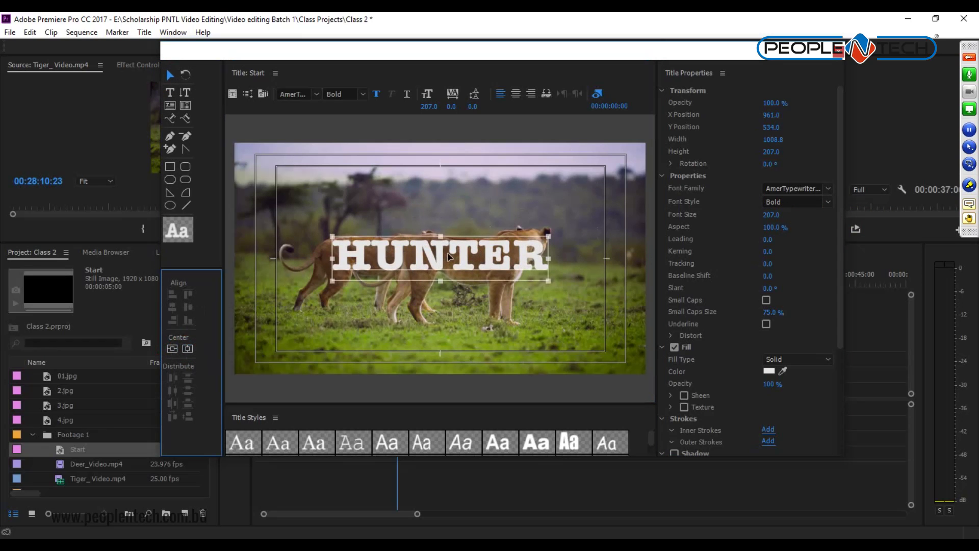
key("shift+Up")
key("shift+Up")
key("shift+Up")
key("shift+Up")
key("shift+Up")
key("shift+Up")
key("shift+Up")
key("shift+Up")
key("shift+Up")
key("shift+Up")
key("shift+Up")
key("shift+Up")
key("shift+Up")
key("shift+Up")
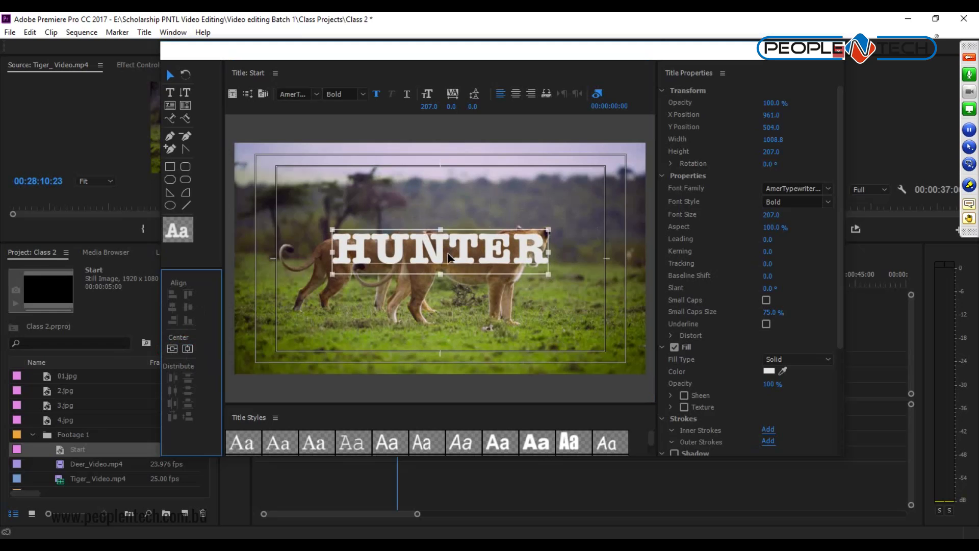
key("shift+Up")
key("shift+Up")
key("shift+Up")
key("shift+Up")
key("shift+Up")
key("shift+Up")
key("shift+Up")
key("shift+Up")
key("shift+Up")
key("shift+Up")
key("shift+Up")
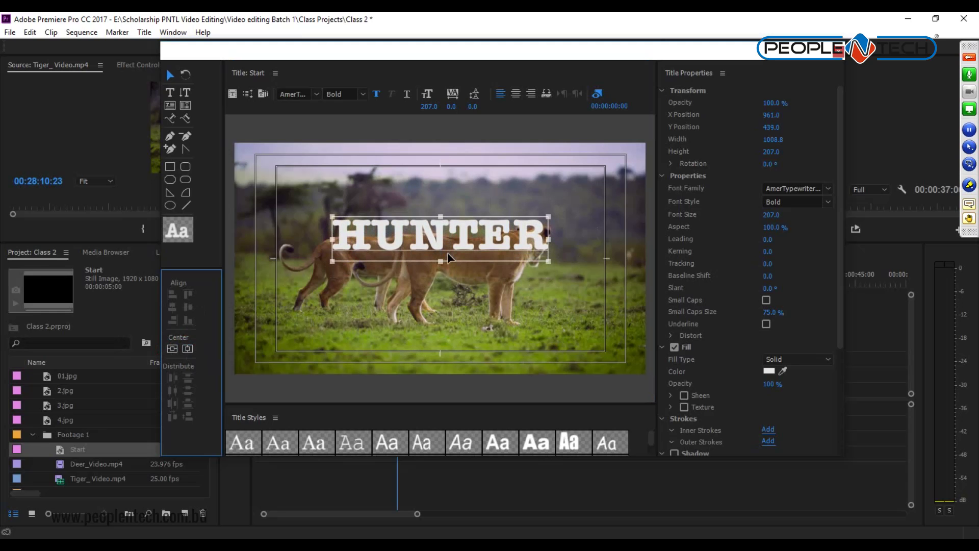
key("Up")
key("Up")
key("Up")
key("Up")
key("Up")
key("Up")
key("Up")
key("Up")
key("Up")
key("Up")
key("Up")
key("Up")
key("Up")
key("Up")
key("Up")
key("Up")
key("Up")
key("Up")
key("Up")
key("Up")
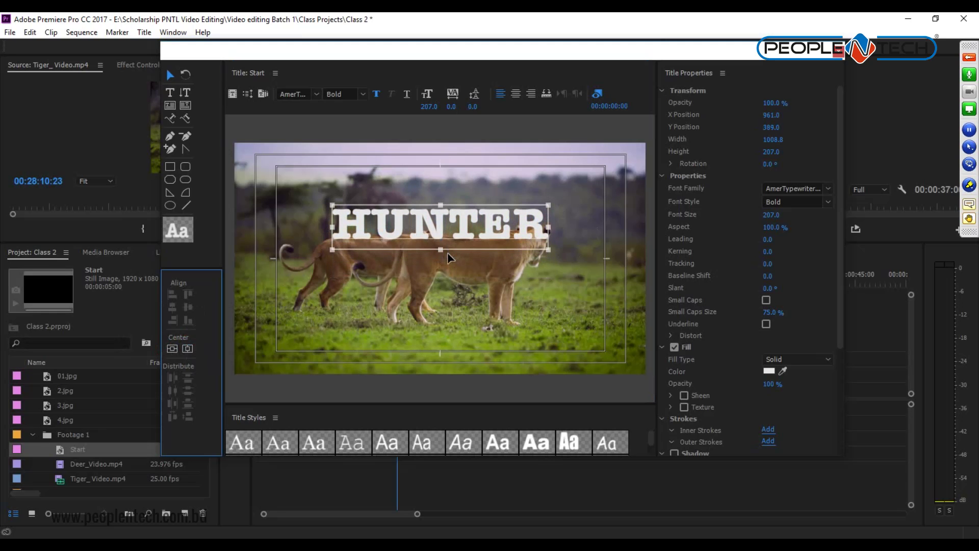
key("Up")
key("Up")
key("Up")
key("Up")
key("Up")
key("Up")
key("Up")
key("Up")
key("Up")
key("Up")
key("Up")
key("Up")
key("Up")
key("Up")
key("Up")
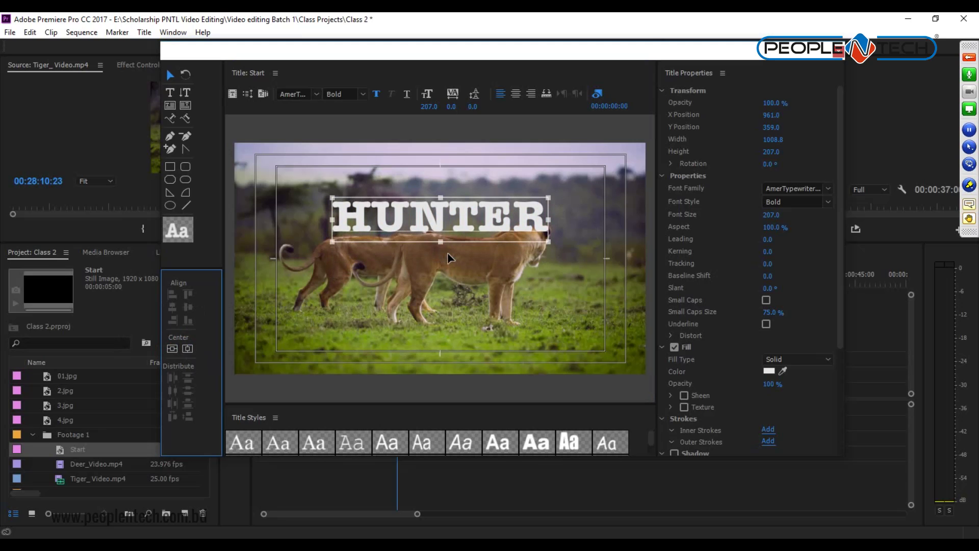
key("ctrl+s")
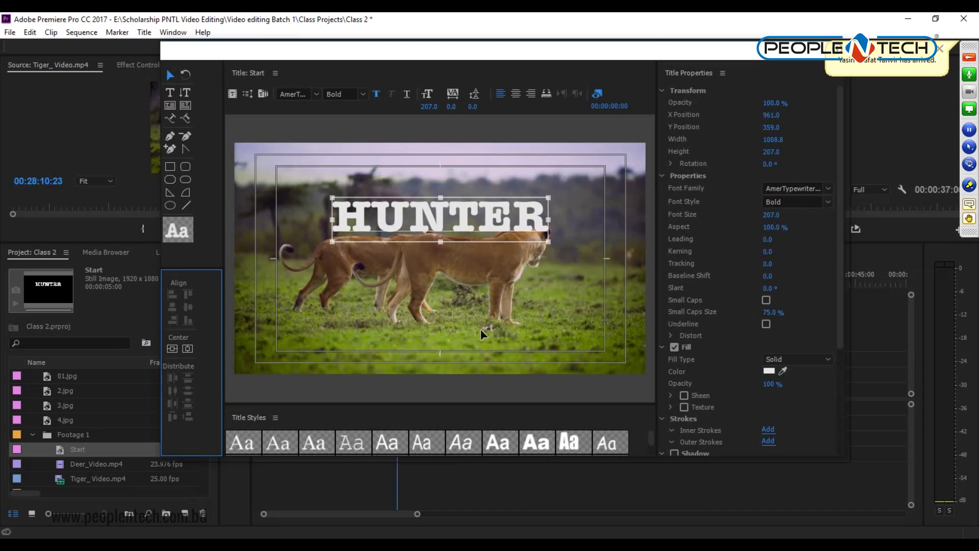
Step: Set the HUNTER text's solid fill color to red, FF0000
left_click(768, 371)
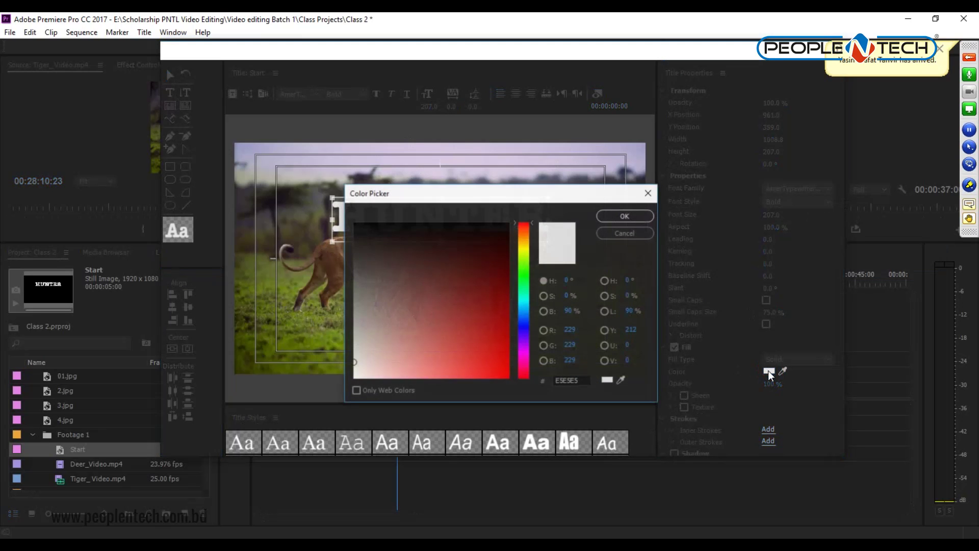
left_click_drag(479, 351, 508, 378)
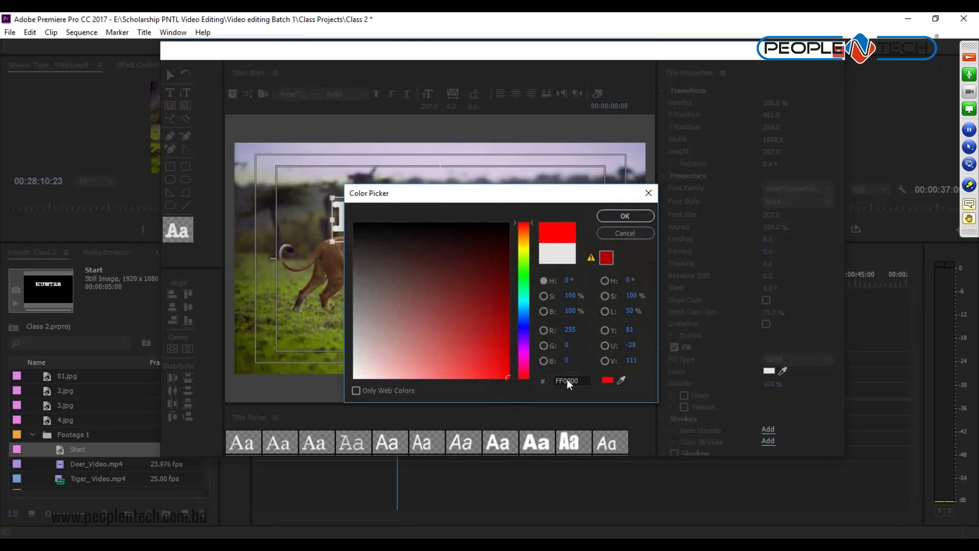
left_click(624, 216)
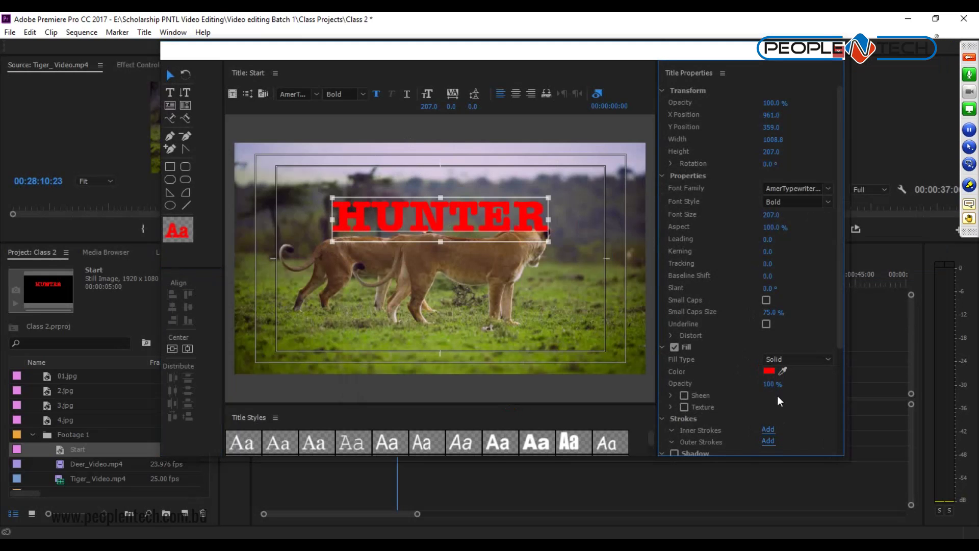
Step: Try a fill opacity of 80% on the HUNTER text, and set it back to 100%
left_click(769, 384)
type("80")
key("Return")
left_click_drag(770, 390, 775, 390)
type("100")
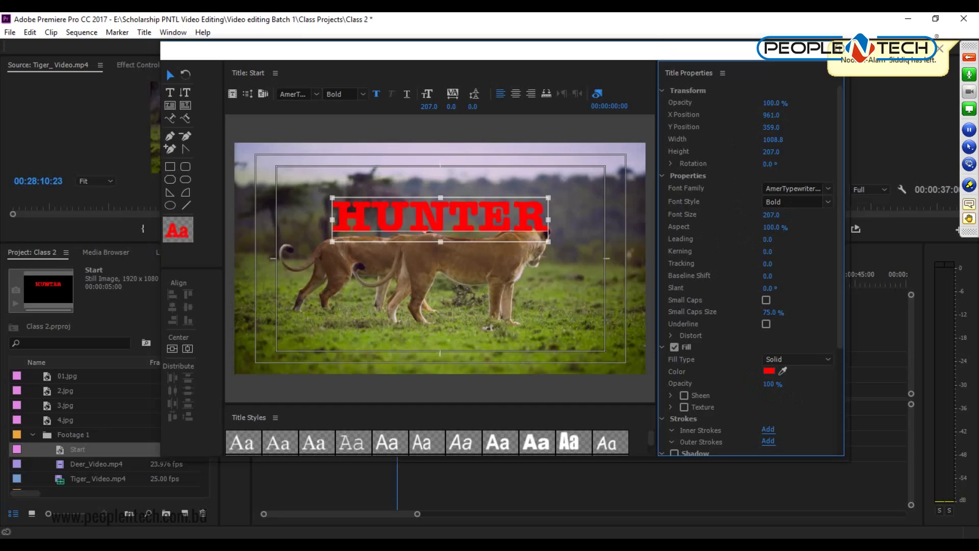
Step: Try an overall opacity of 2% on the HUNTER text, and restore it to 100%
left_click_drag(780, 103, 710, 102)
left_click_drag(844, 97, 848, 97)
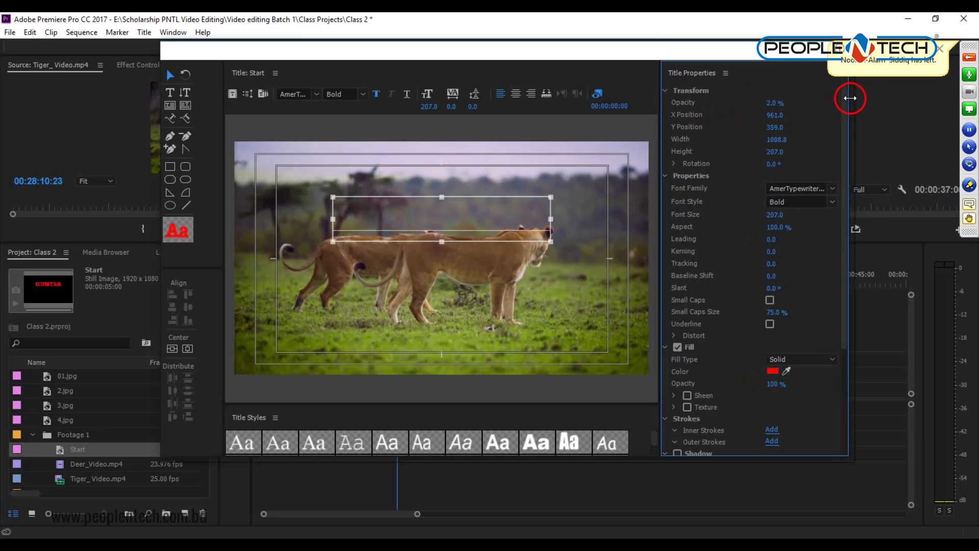
left_click_drag(773, 103, 773, 105)
left_click(773, 104)
type("100")
key("Return")
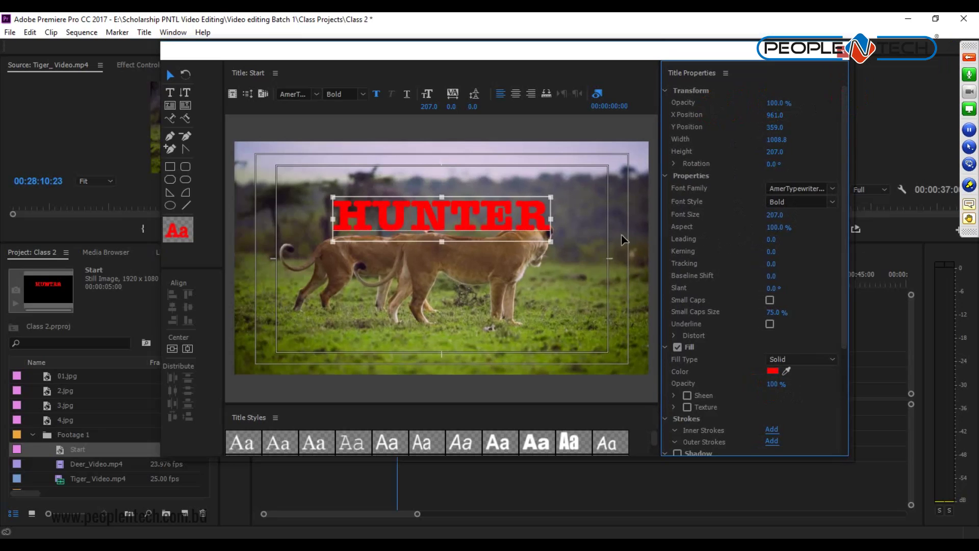
Step: Draw a rectangle about 1198 wide and 248 high over the HUNTER text
left_click(539, 267)
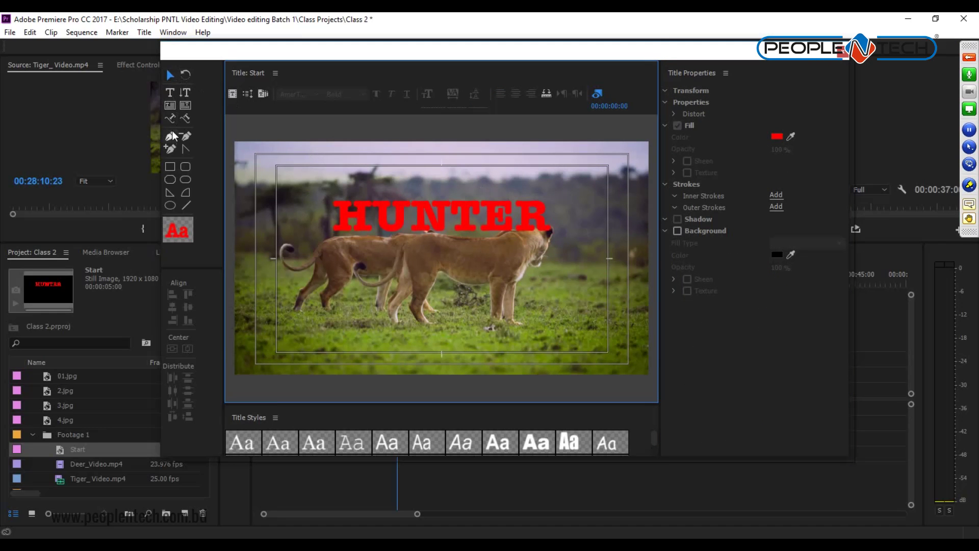
left_click(170, 167)
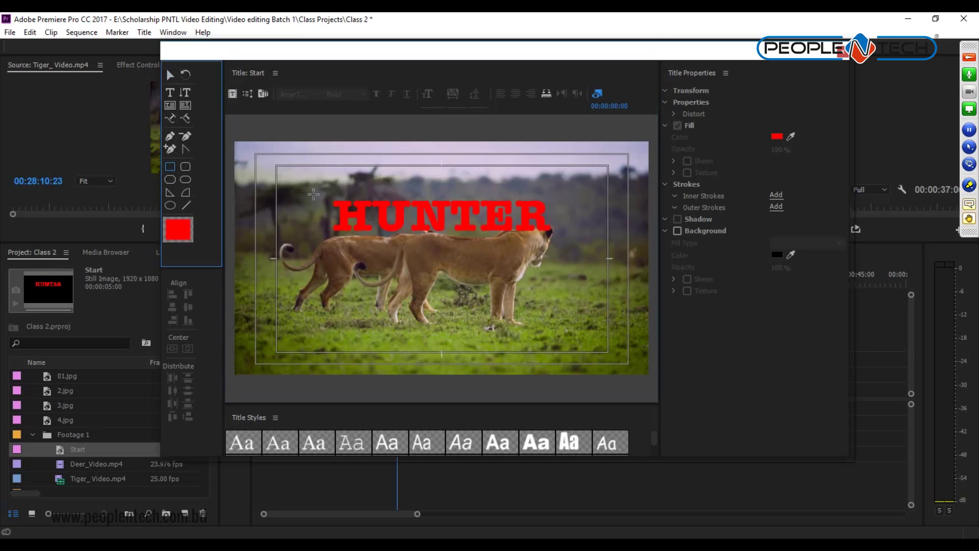
left_click_drag(306, 191, 566, 245)
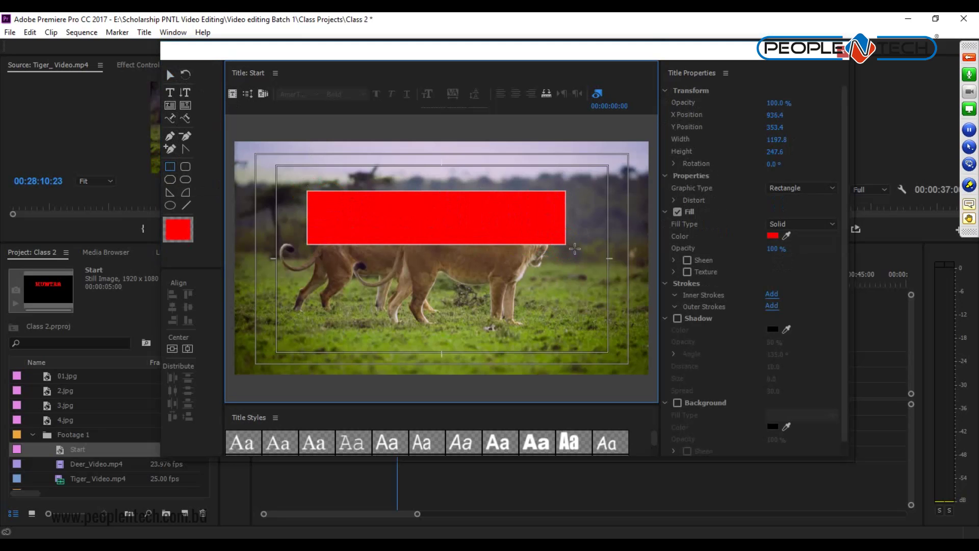
Step: Change the rectangle's solid fill color to white
left_click(773, 235)
left_click(367, 337)
left_click_drag(367, 336, 358, 398)
left_click(625, 216)
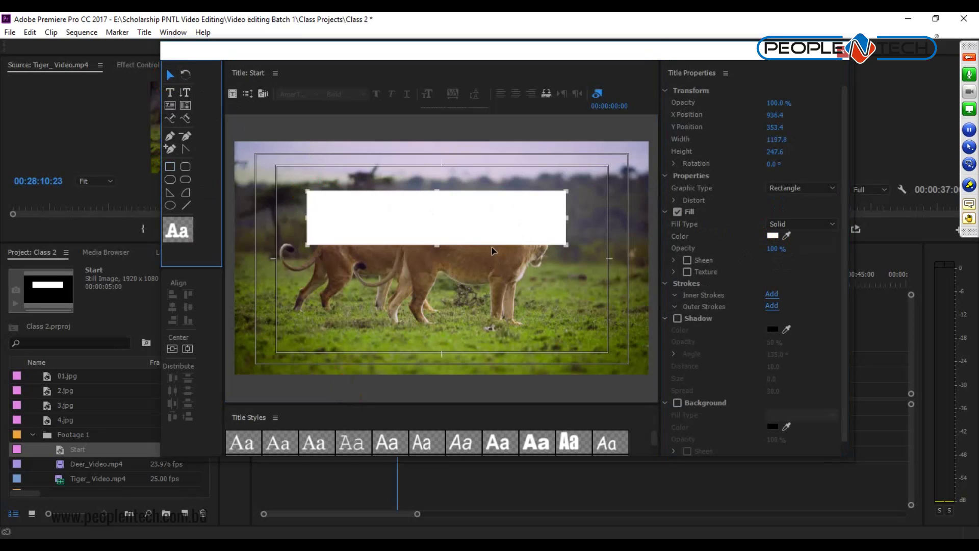
Step: Clear all entries from the Events log and close its window
left_click(504, 224)
right_click(505, 225)
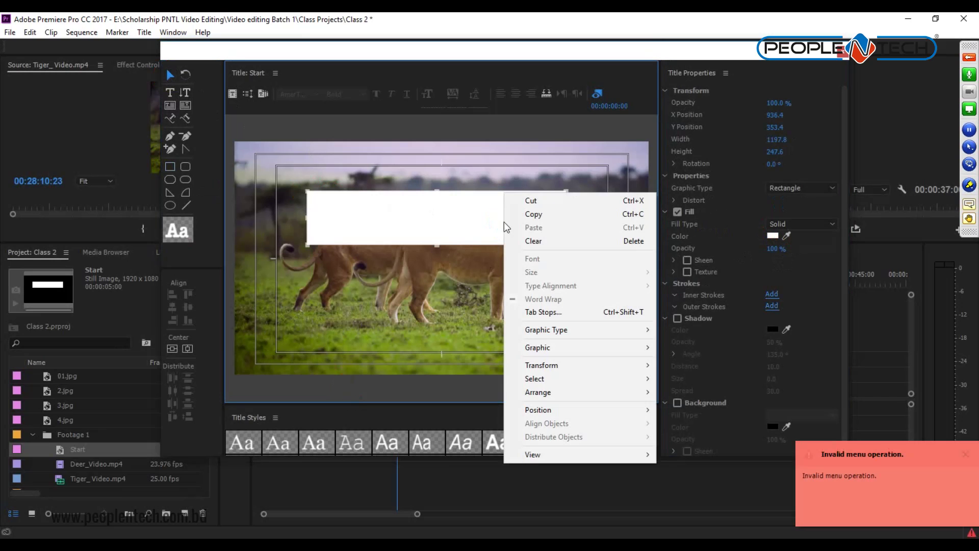
mouse_move(559, 389)
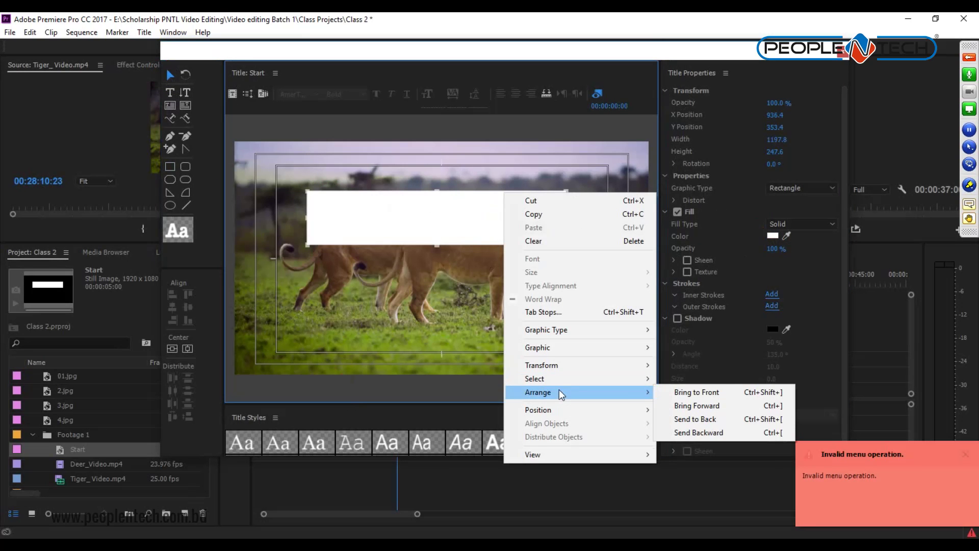
mouse_move(556, 455)
left_click(971, 533)
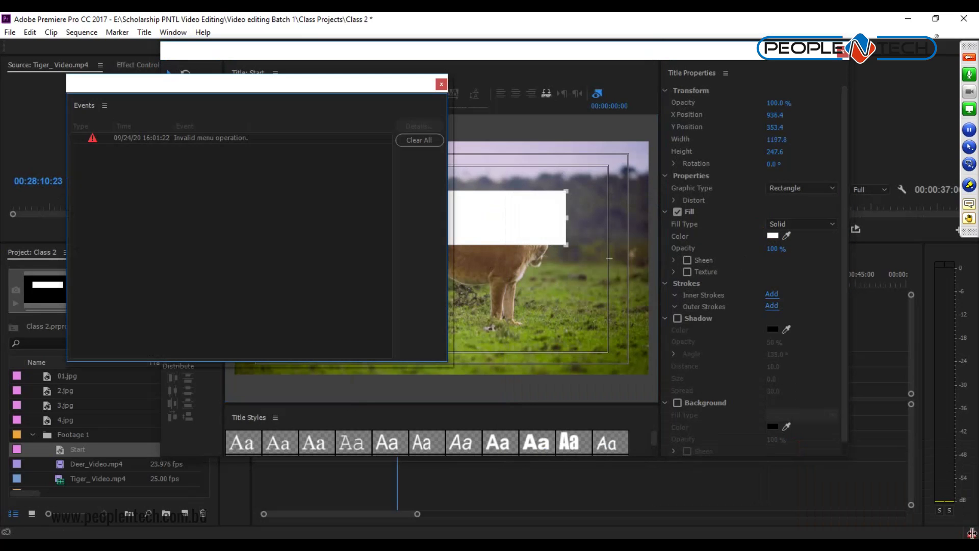
left_click(434, 138)
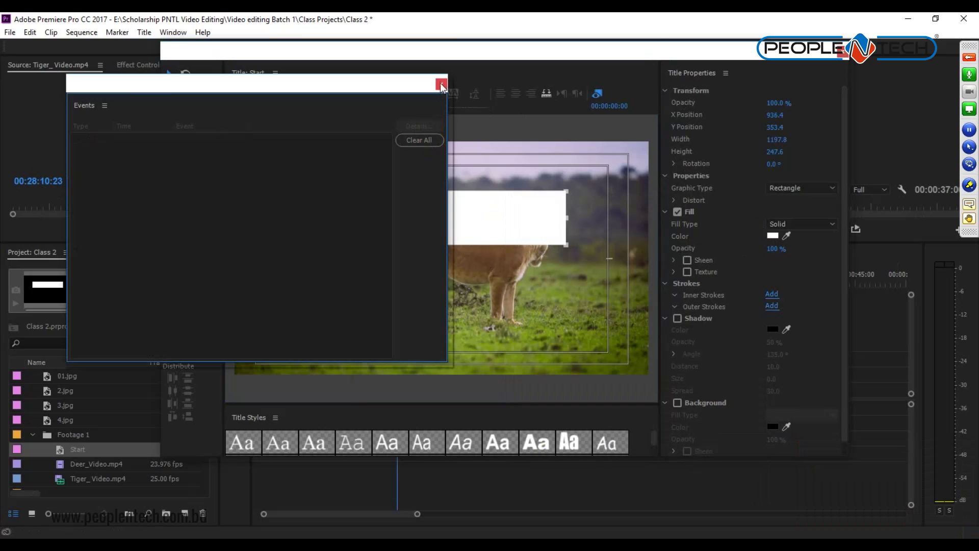
left_click(440, 83)
Step: Send the white rectangle to the back, behind the HUNTER text
right_click(486, 214)
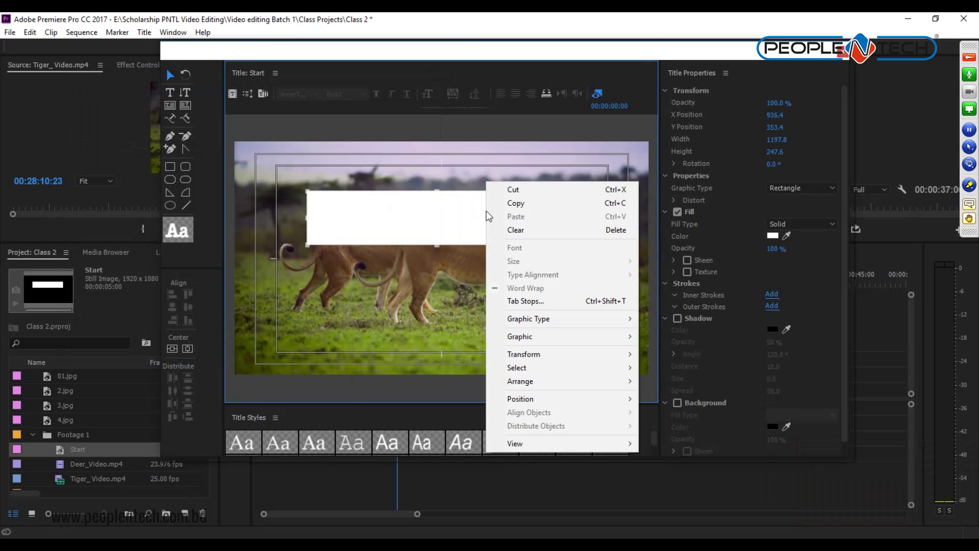
right_click(443, 216)
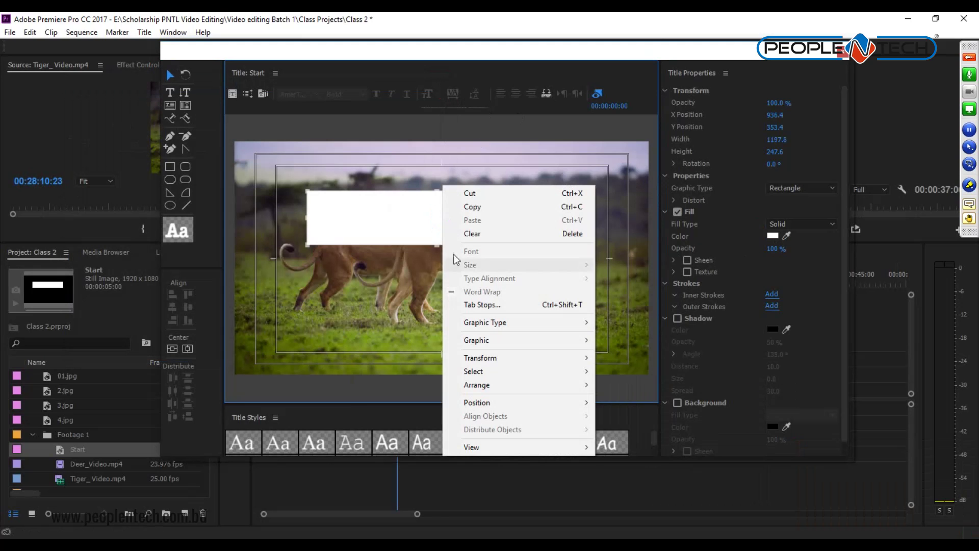
mouse_move(525, 389)
left_click(639, 415)
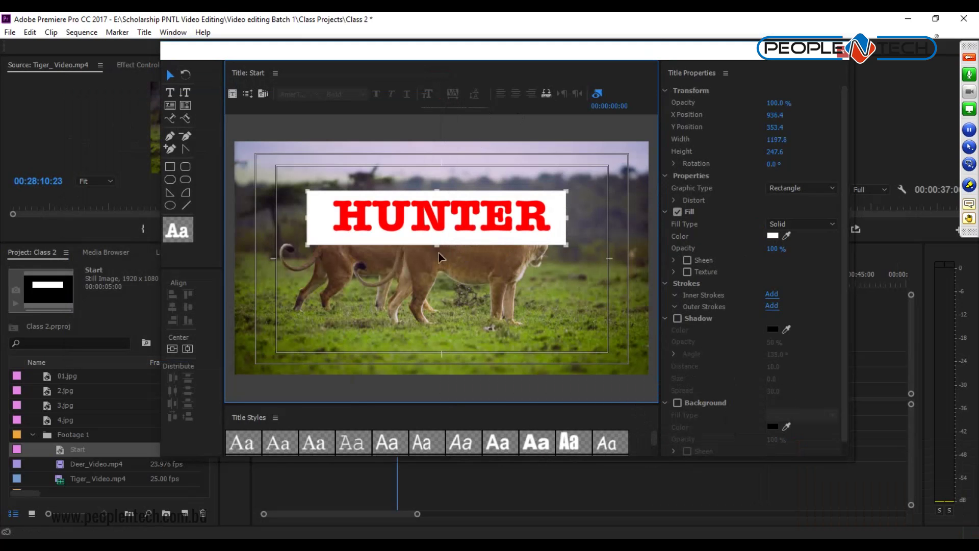
Step: Shrink the white rectangle closely around the HUNTER text, to about 1039 wide and 163 high
left_click_drag(437, 244, 440, 235)
left_click_drag(437, 191, 442, 195)
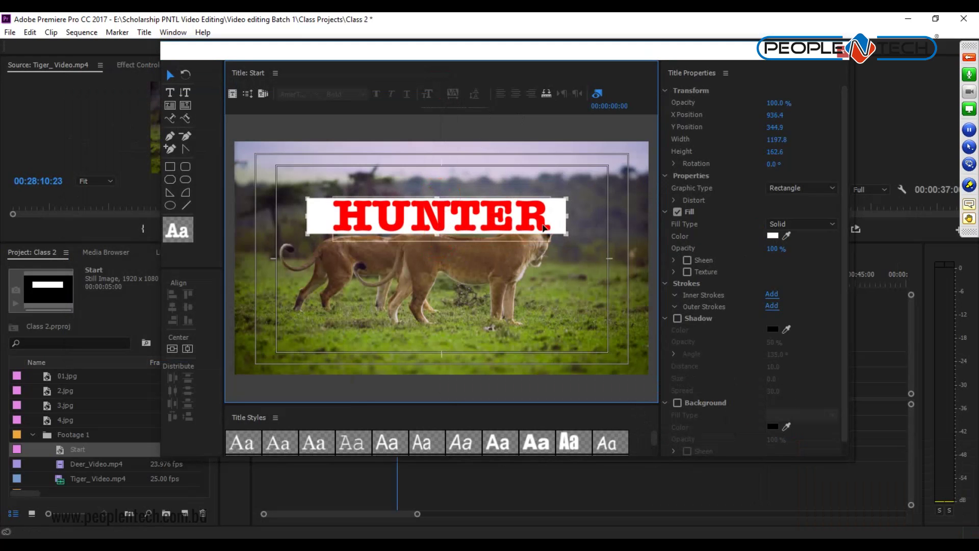
left_click_drag(566, 215, 555, 216)
left_click_drag(312, 216, 330, 219)
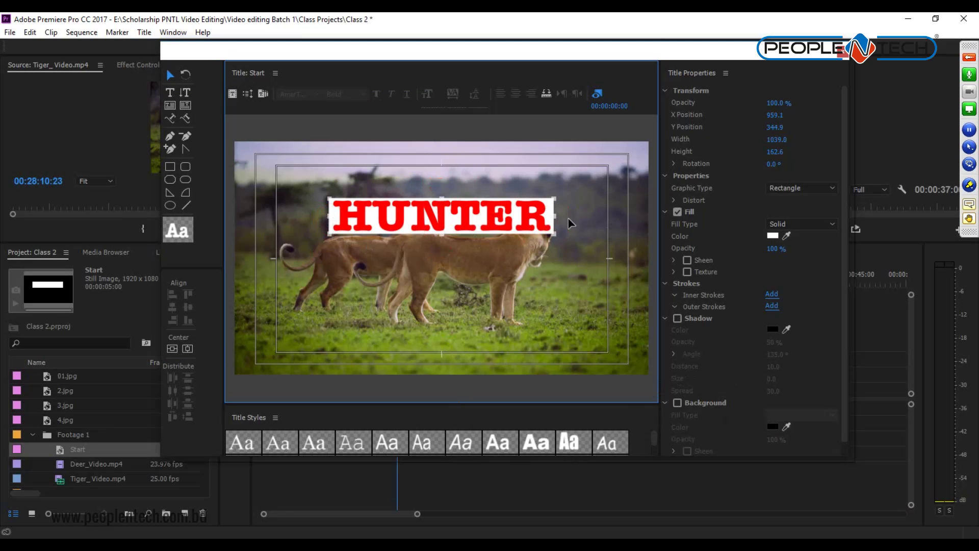
Step: Set the white rectangle's fill opacity to 50% and deselect it
left_click_drag(776, 257, 776, 247)
left_click(777, 248)
left_click(778, 245)
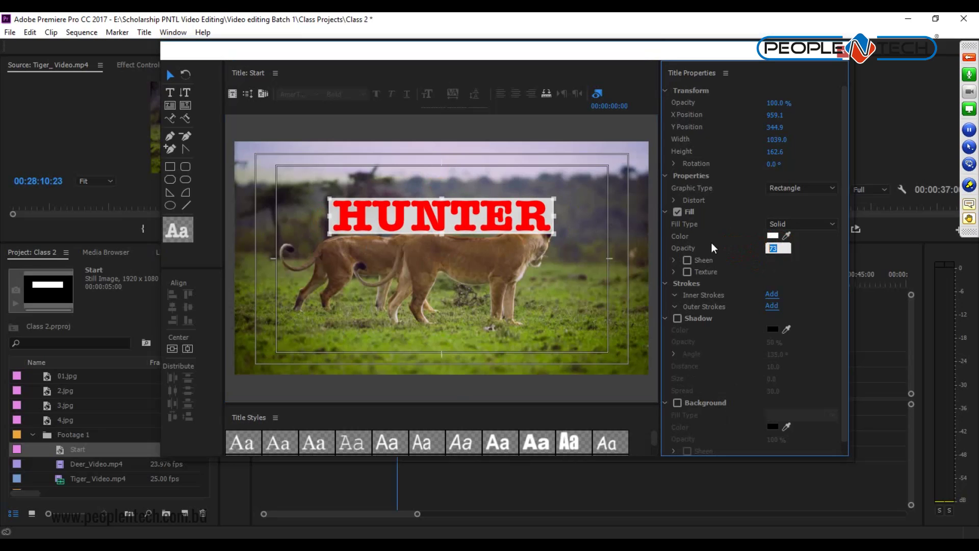
type("50")
key("Return")
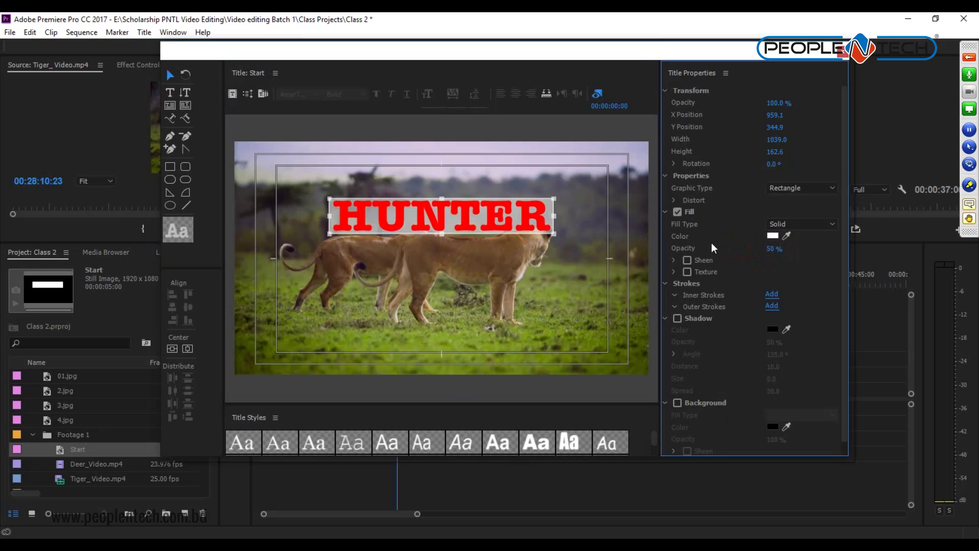
left_click(507, 286)
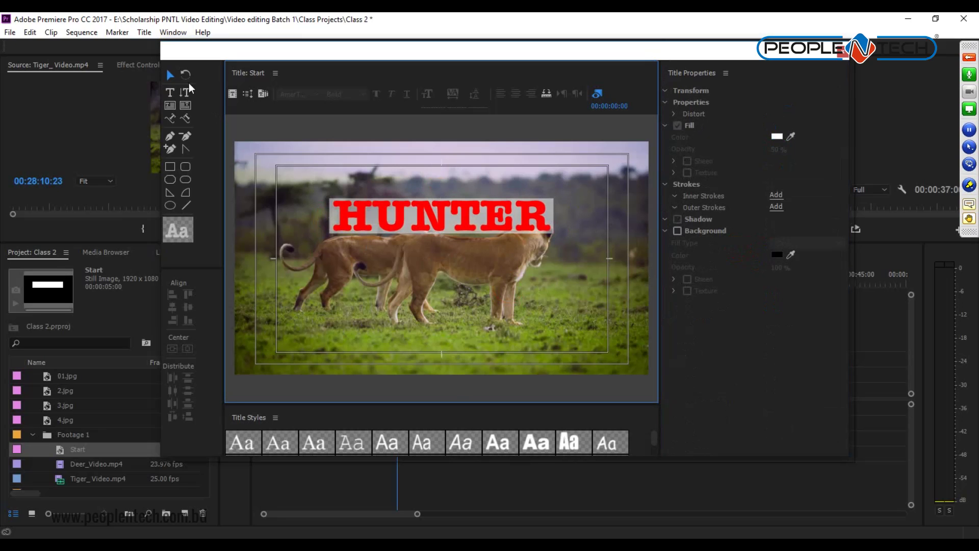
Step: Create an area text box about 538 wide and 229 high below the HUNTER text, using the Area Type Tool
left_click(170, 94)
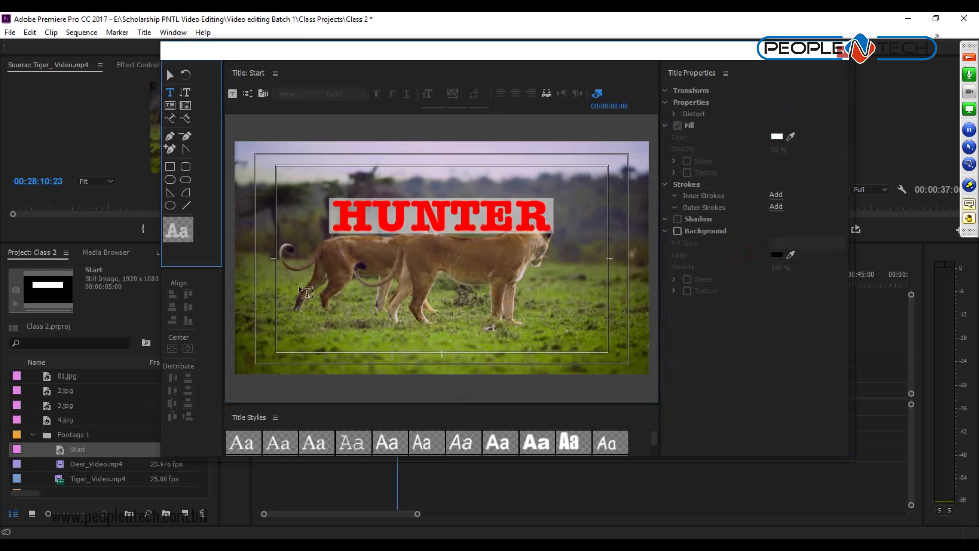
left_click(170, 106)
left_click_drag(331, 252, 538, 293)
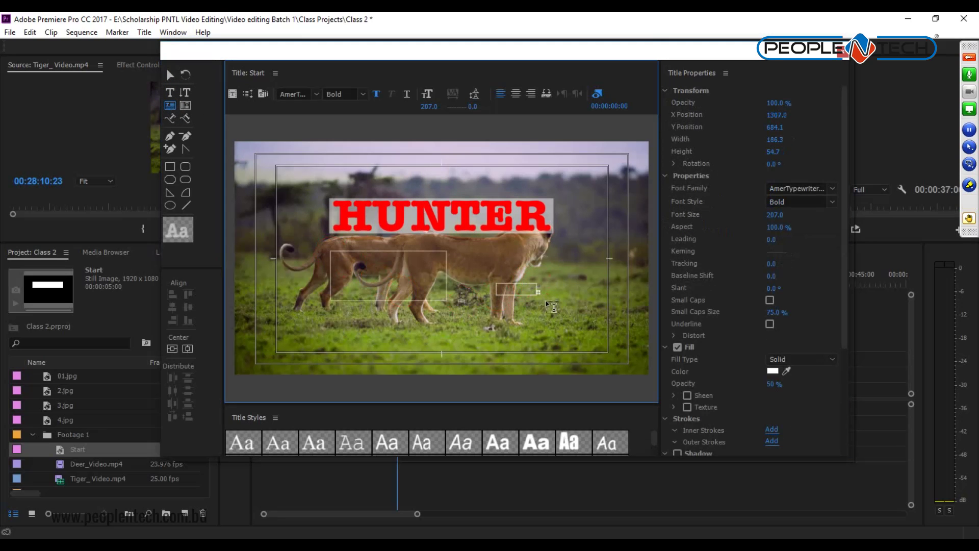
left_click(560, 329)
left_click(421, 267)
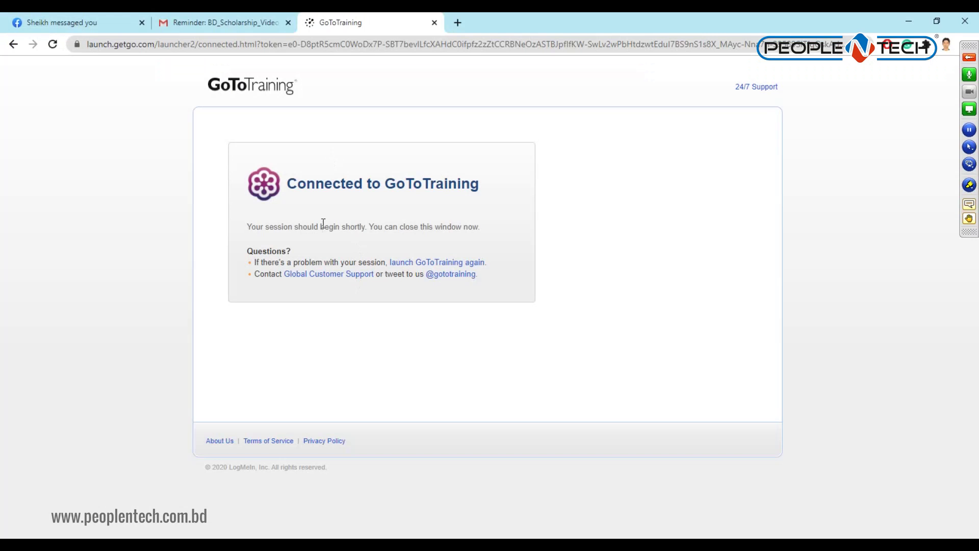
Step: Copy the sentence starting "Your session should begin shortly" from the browser's GoToTraining page into the area text box, and select the text there
left_click(249, 228)
left_click_drag(249, 227, 483, 236)
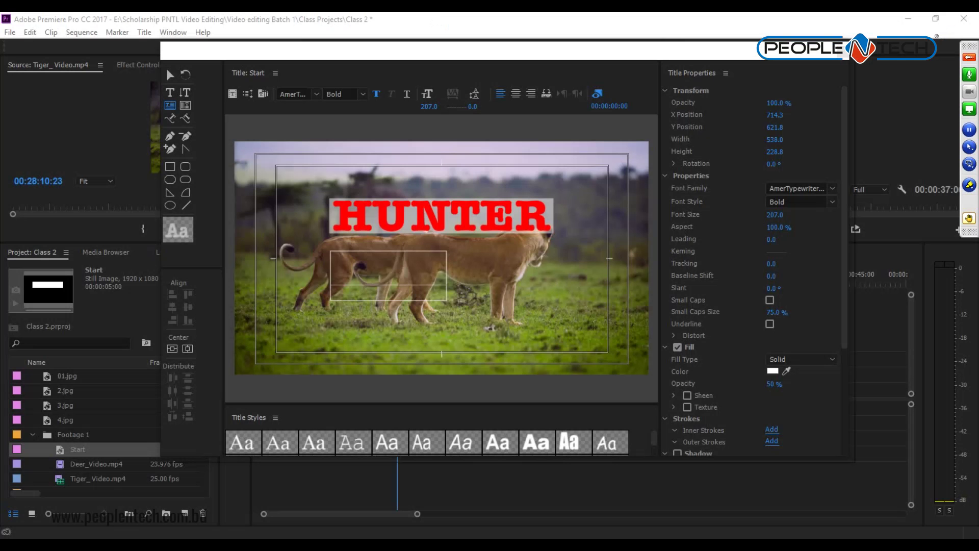
type("Your")
double_click(385, 262)
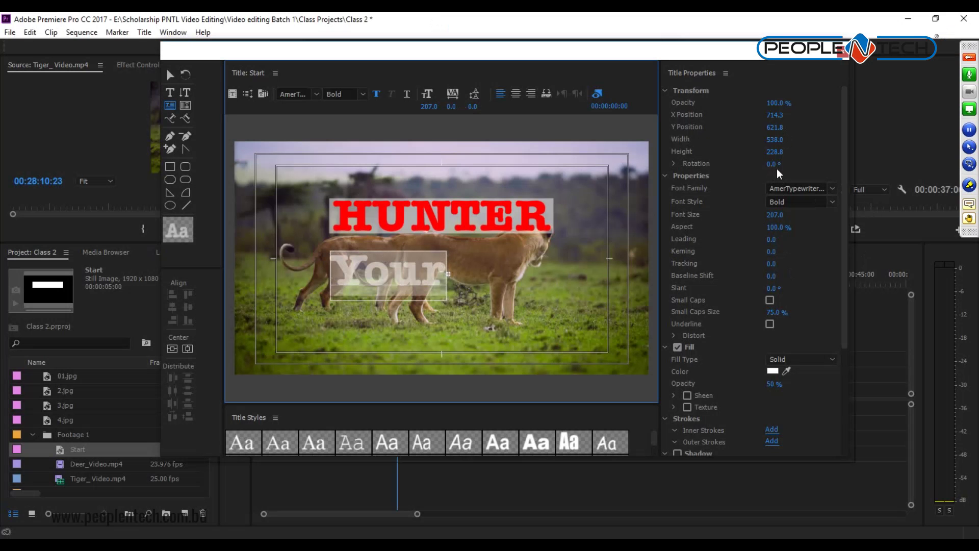
Step: Set the area text's font size to 50, try centre and right alignment, and return it to left alignment
left_click_drag(774, 214, 685, 236)
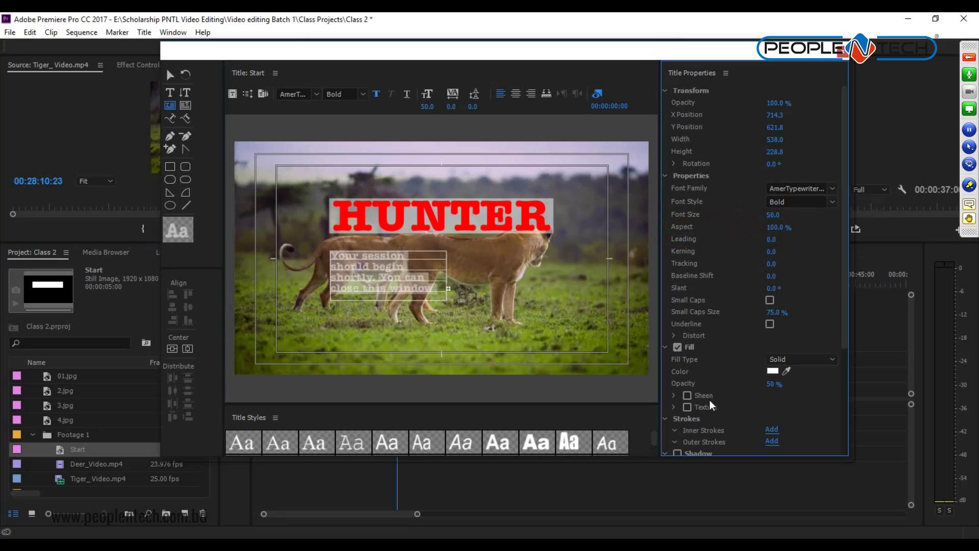
left_click_drag(843, 326, 852, 251)
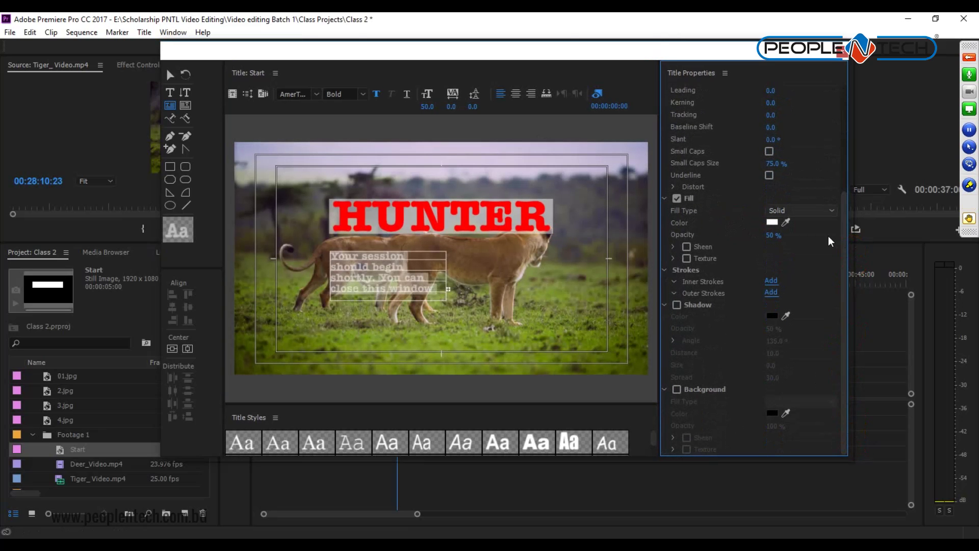
left_click(516, 94)
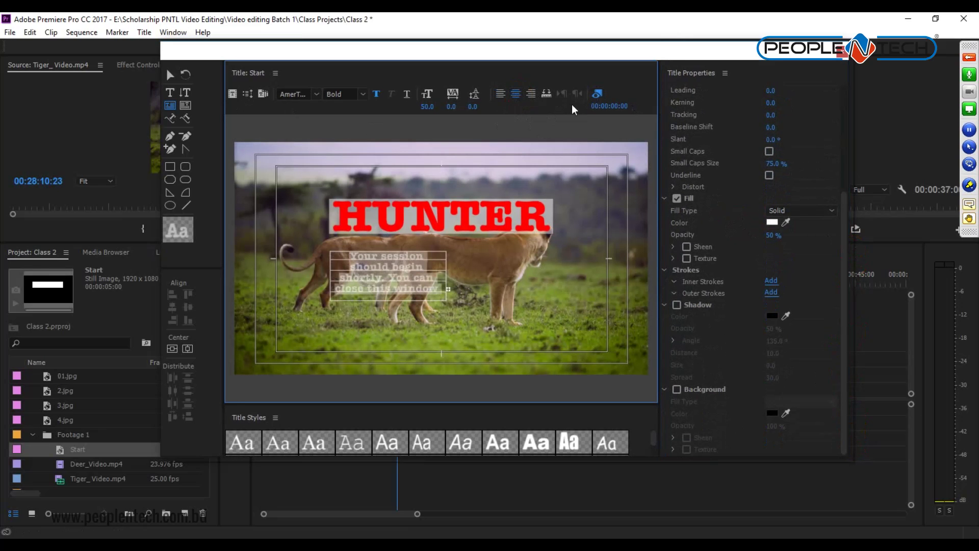
left_click(533, 95)
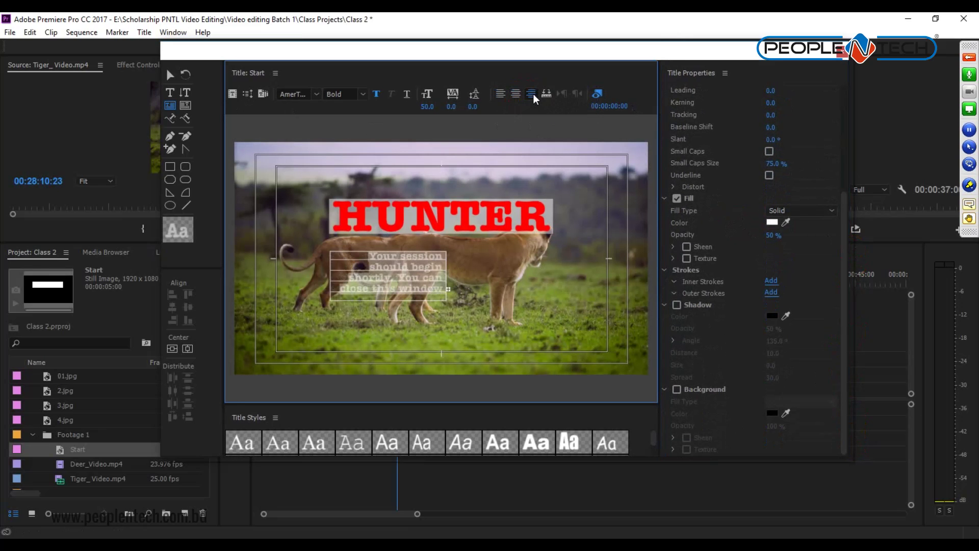
left_click(514, 93)
left_click(501, 93)
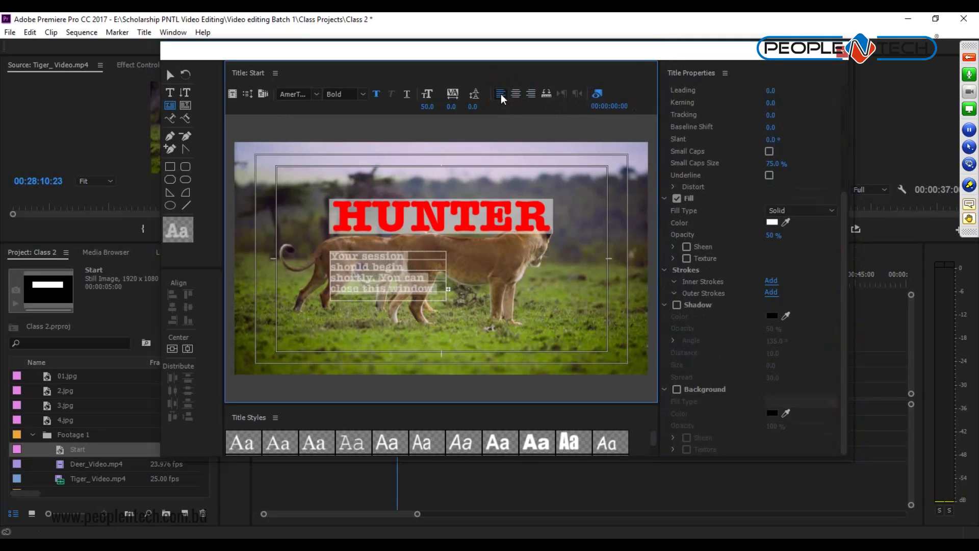
Step: Widen the area text box to match the HUNTER backing, about 1038 wide, and shorten it to about 109 high
left_click(169, 75)
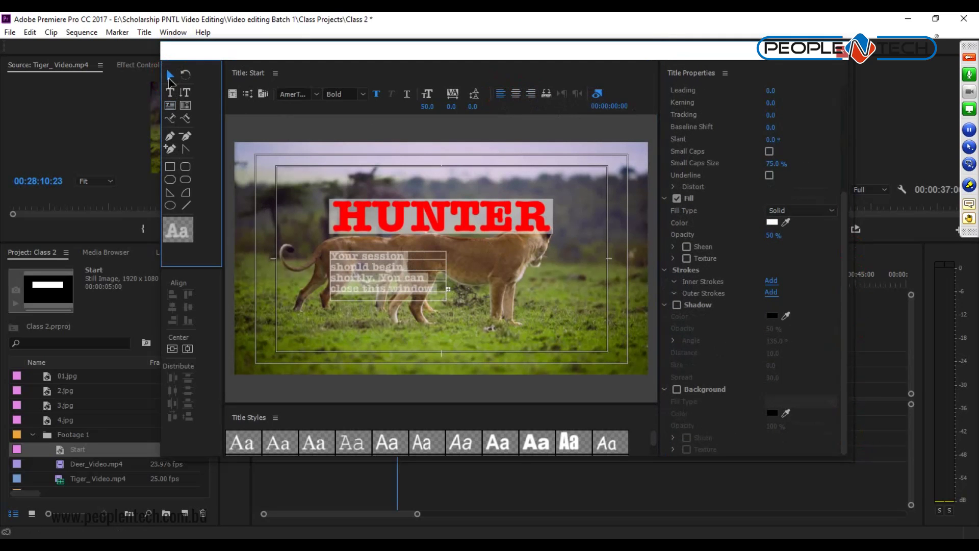
left_click_drag(445, 274, 544, 281)
left_click_drag(549, 284, 554, 284)
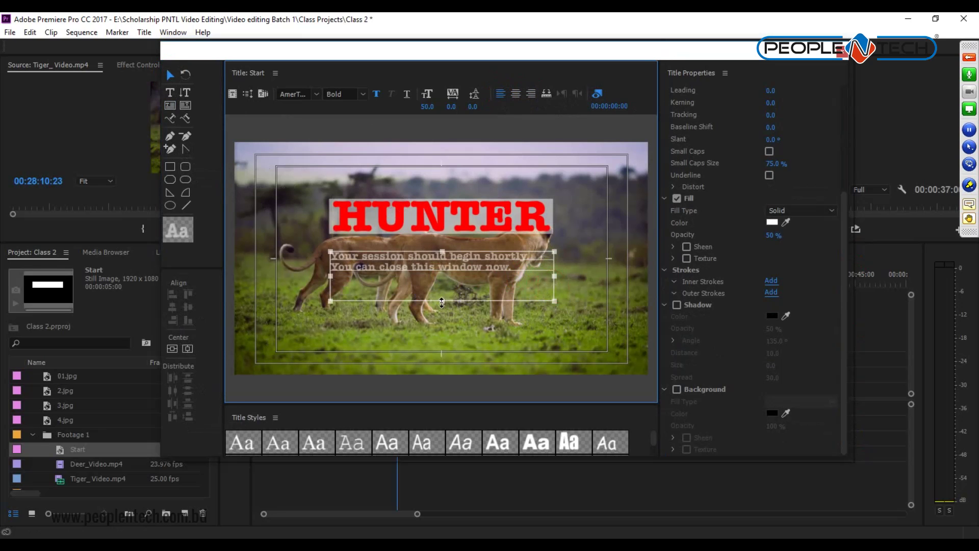
left_click_drag(442, 302, 444, 277)
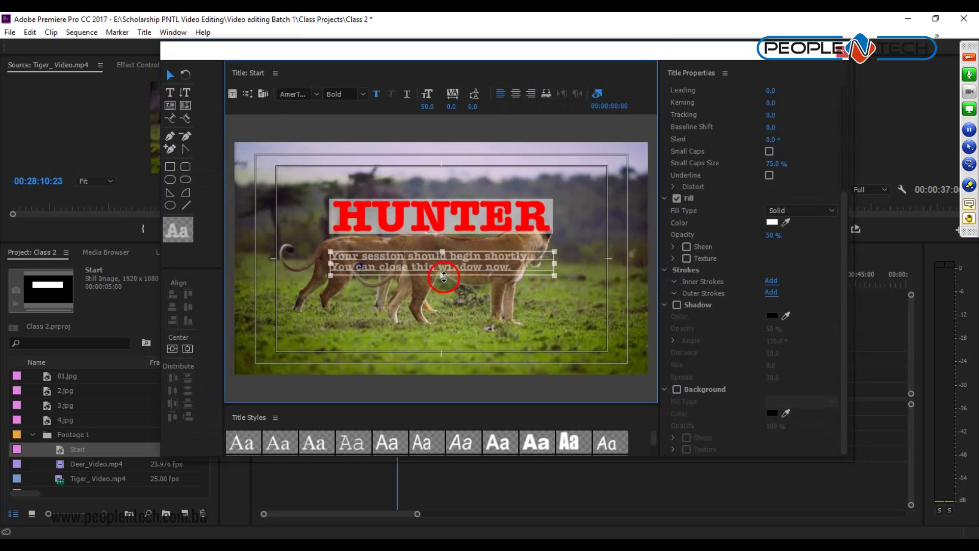
Step: Nudge the area text box left and up to sit just below the HUNTER backing, around X 958, Y 502
key("Left")
key("Left")
key("Left")
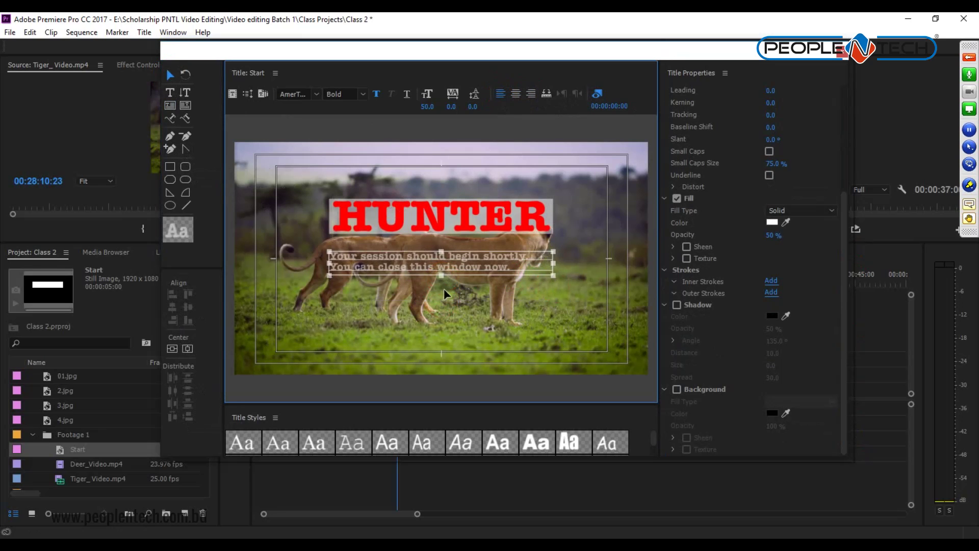
key("Up")
key("Up")
key("Up")
key("Up")
key("Up")
key("Up")
key("Up")
key("Up")
key("Up")
key("Up")
key("Up")
key("Up")
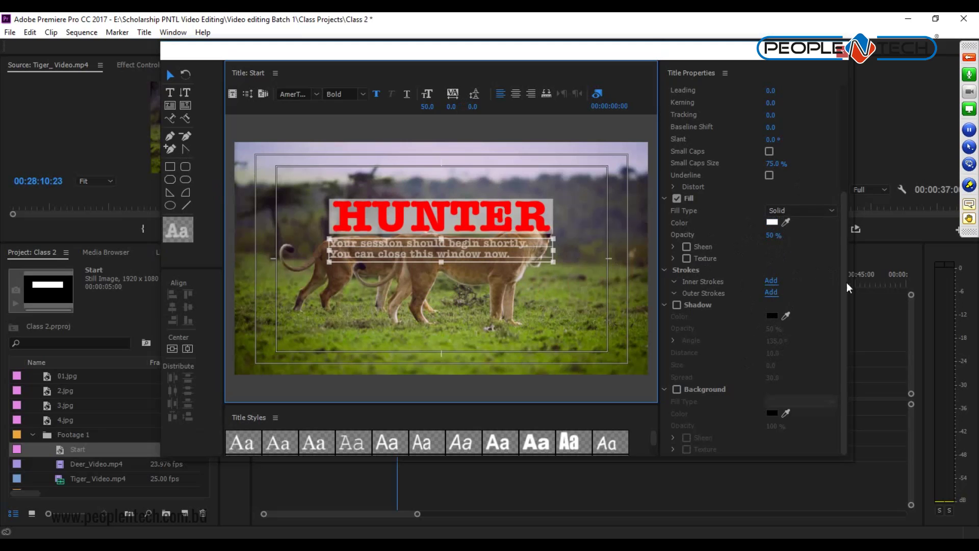
Step: Set the area text's font size to 54, centre-align it and deselect the box
left_click_drag(845, 285, 841, 173)
mouse_move(775, 217)
left_mouse_down()
mouse_move(755, 218)
mouse_move(779, 210)
mouse_move(774, 235)
left_mouse_up()
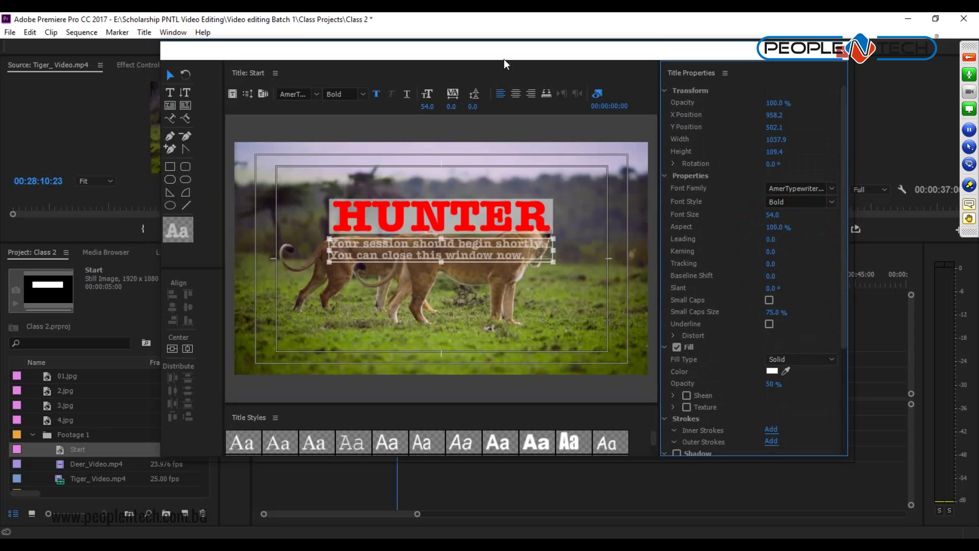
left_click(517, 93)
left_click(591, 248)
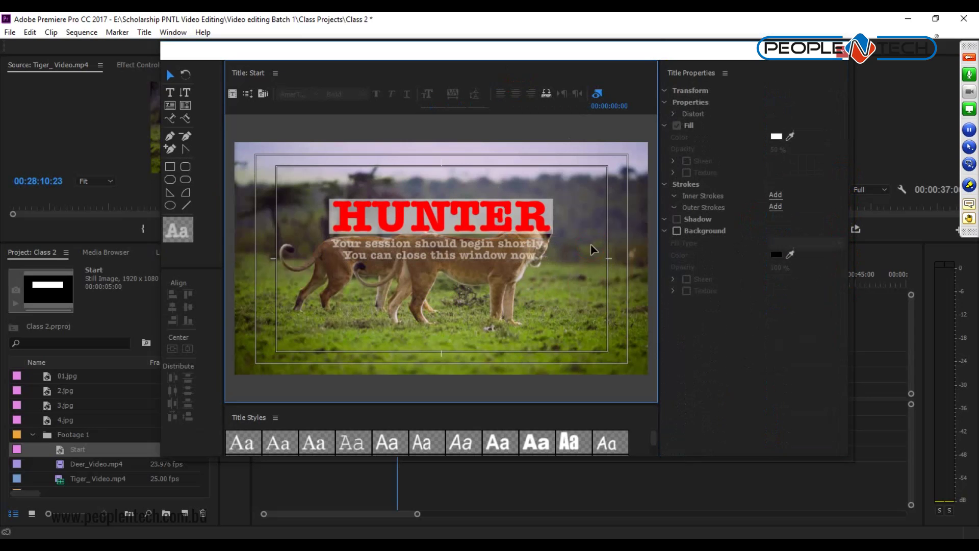
Step: Select the area text again and set its fill opacity to 100%
left_click(541, 257)
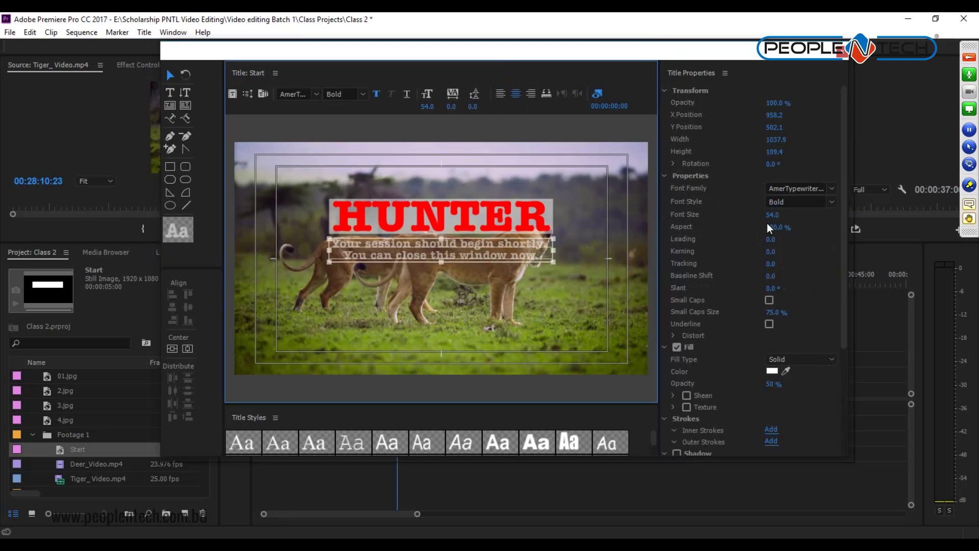
left_click_drag(773, 394, 788, 388)
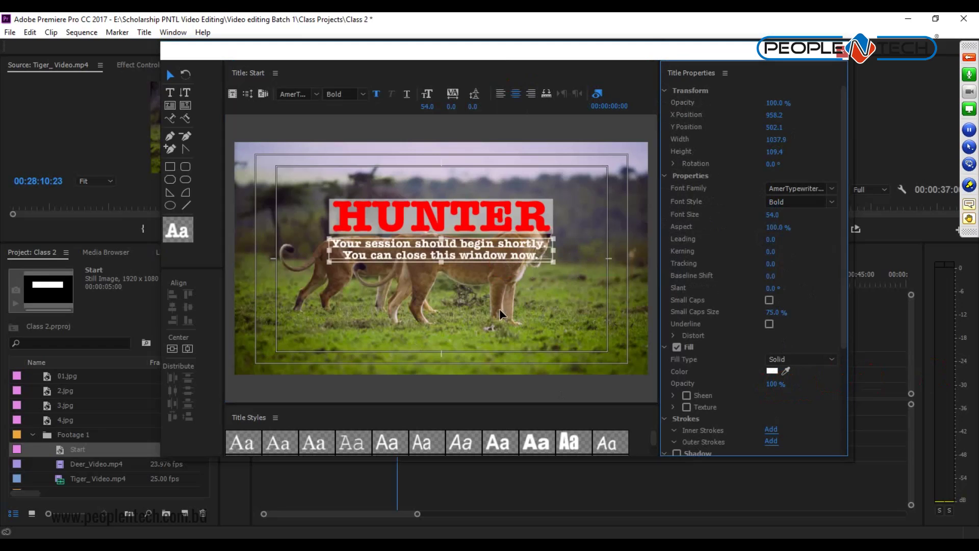
Step: Change the area text's fill colour to bright red, deselect it and close the title editor
left_click(772, 371)
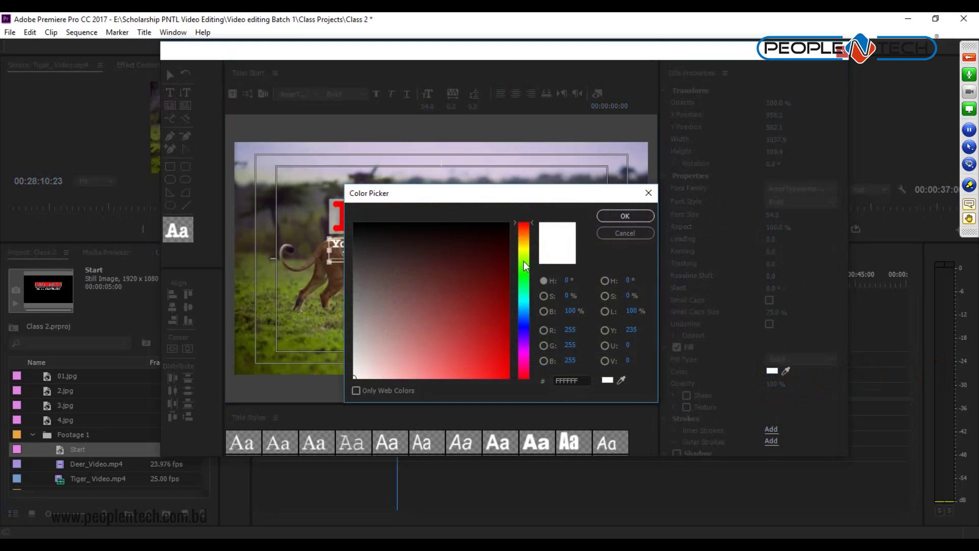
left_click(525, 247)
left_click(526, 277)
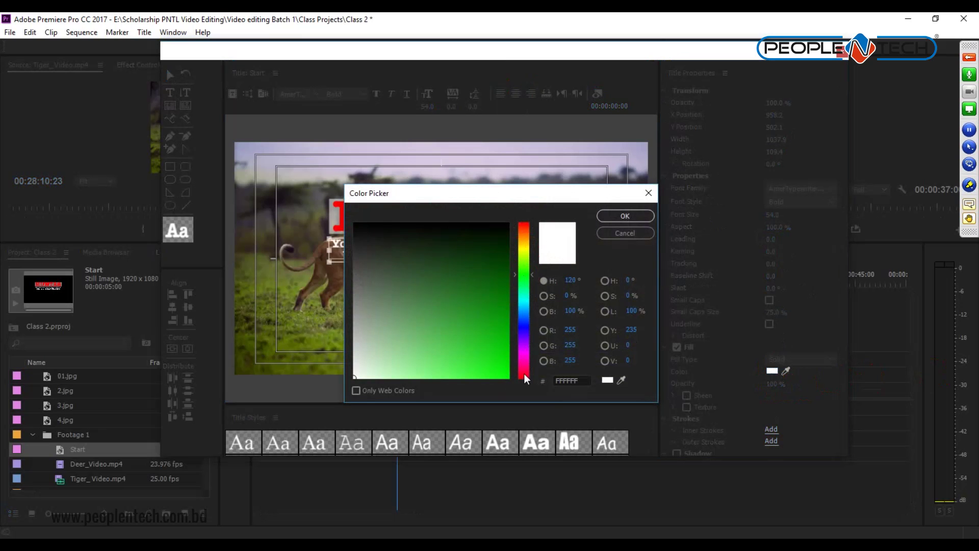
left_click_drag(524, 374, 516, 382)
left_click(509, 377)
left_click(625, 216)
left_click(502, 308)
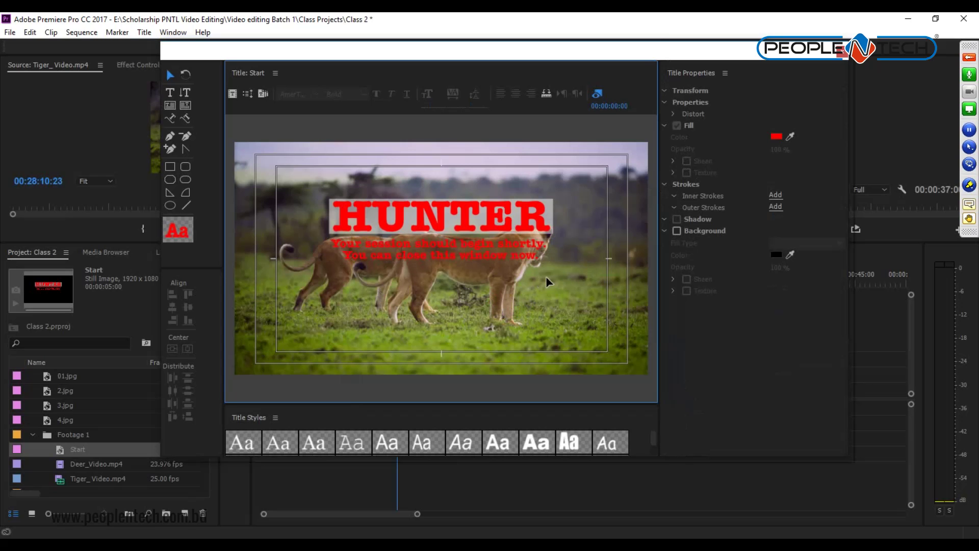
left_click(843, 54)
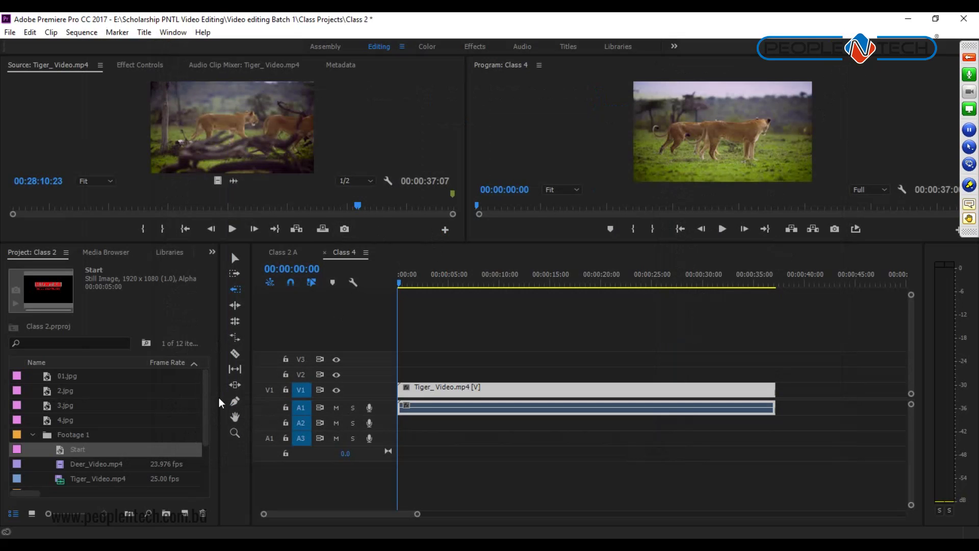
Step: Place the Start title on track V2 at the beginning of the Class 4 sequence, above the Tiger_Video clip
mouse_move(205, 407)
left_mouse_down()
mouse_move(204, 476)
mouse_move(208, 400)
left_mouse_up()
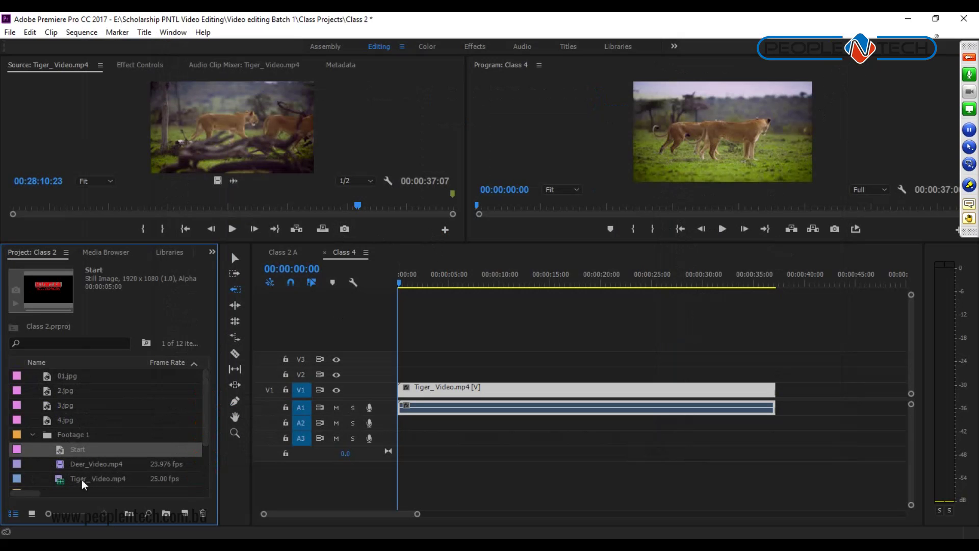
left_click(60, 453)
left_click_drag(60, 453, 422, 386)
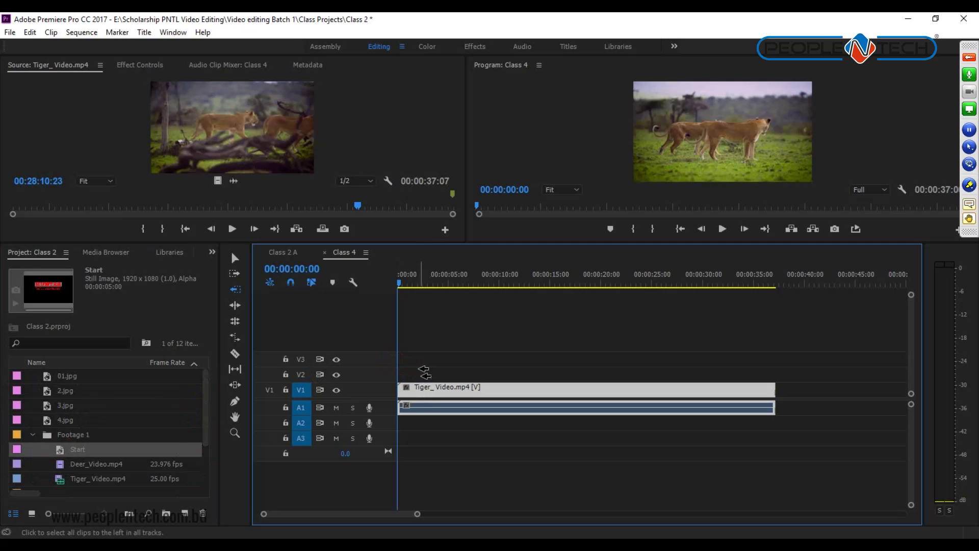
left_click(236, 260)
left_click_drag(62, 454, 405, 376)
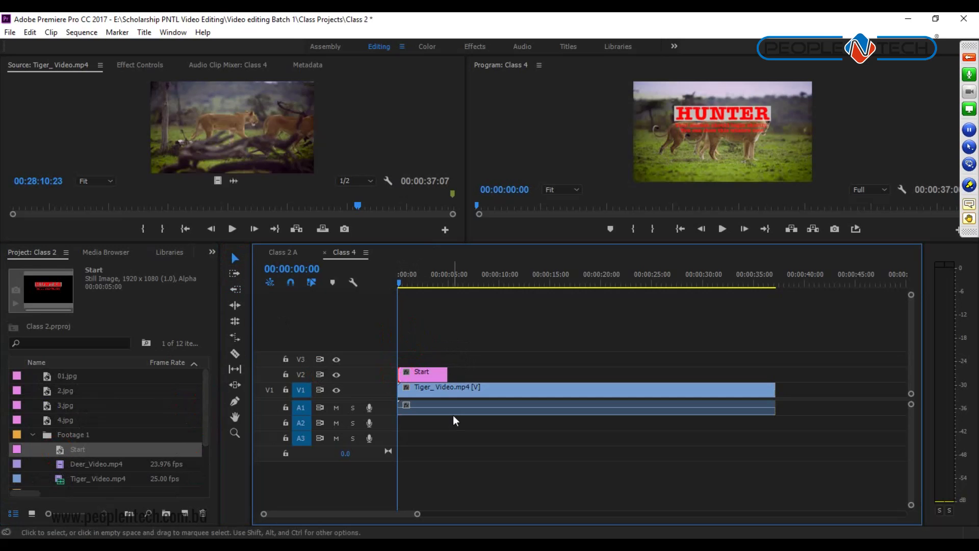
Step: Enlarge the preview area and lower the Start title towards the middle of the frame by changing its Motion position
left_click_drag(558, 241, 564, 350)
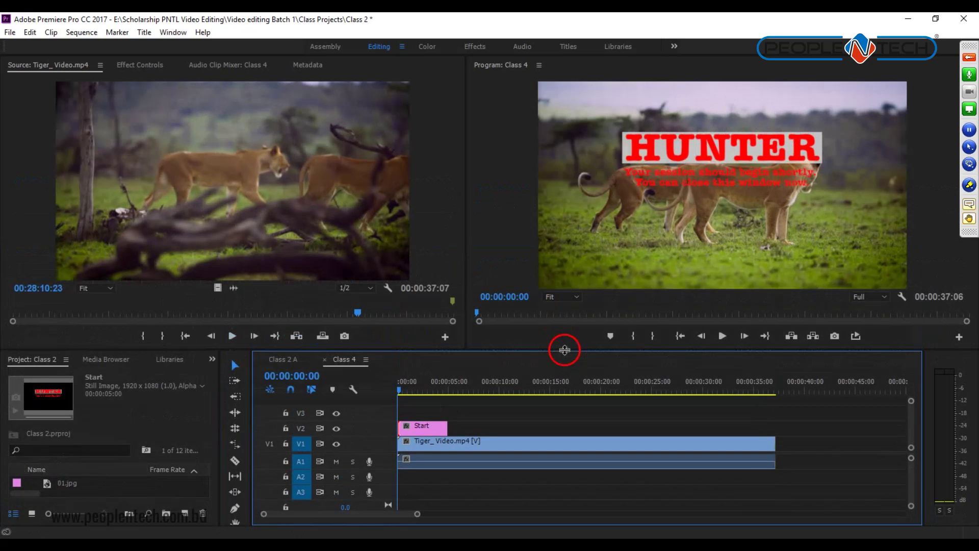
left_click(421, 426)
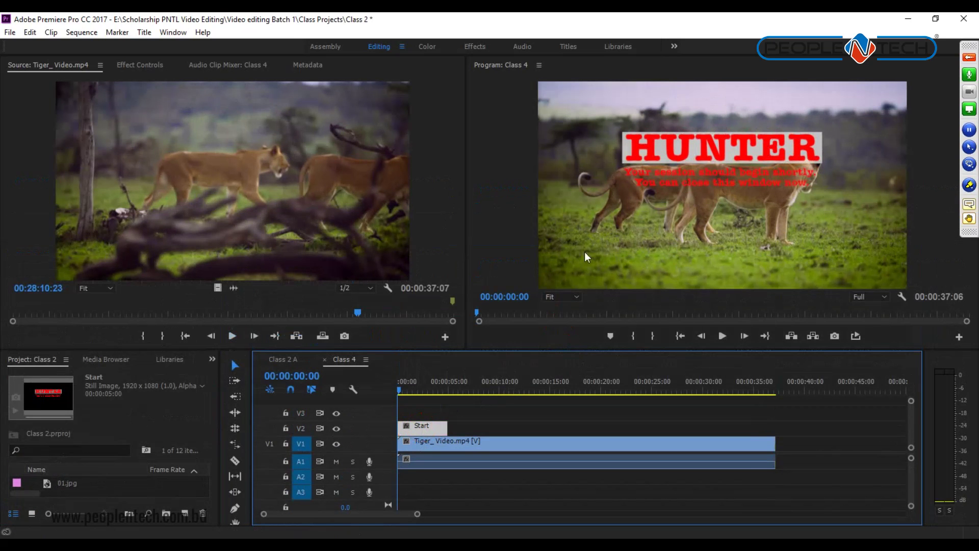
left_click(144, 68)
left_click_drag(174, 132, 278, 136)
left_click(480, 420)
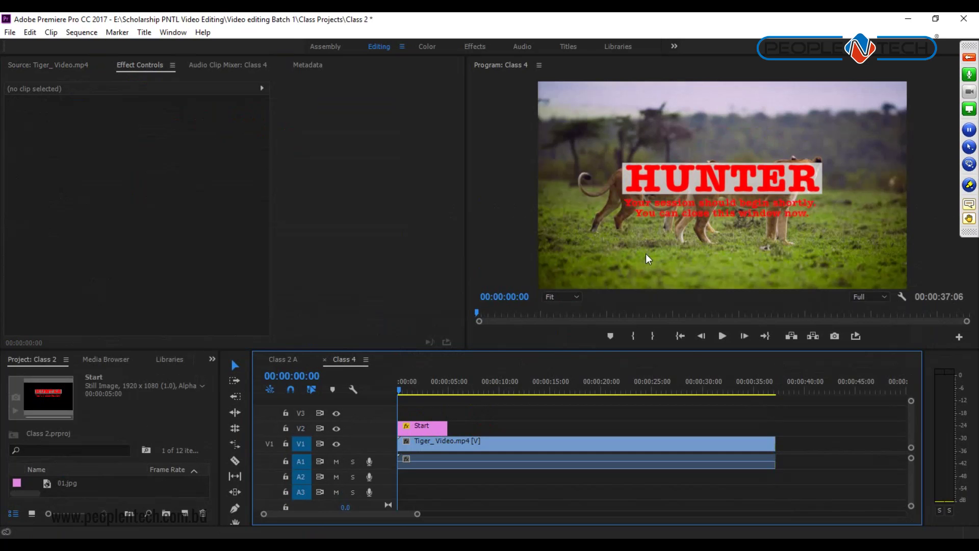
Step: Try shifting the Tiger_Video clip to the end of the Start title with the Track Select Forward Tool, and undo it
left_click(235, 380)
left_click(452, 447)
left_click_drag(452, 447, 502, 444)
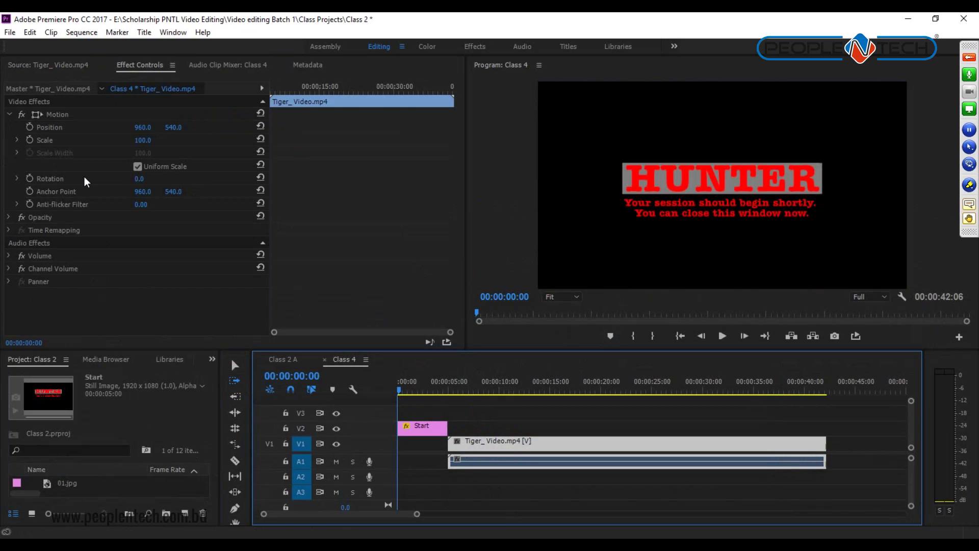
key("ctrl+z")
Step: Try moving the Tiger_Video clip later on V1 with the Selection Tool, and undo the move
key("v")
left_click_drag(486, 448, 561, 452)
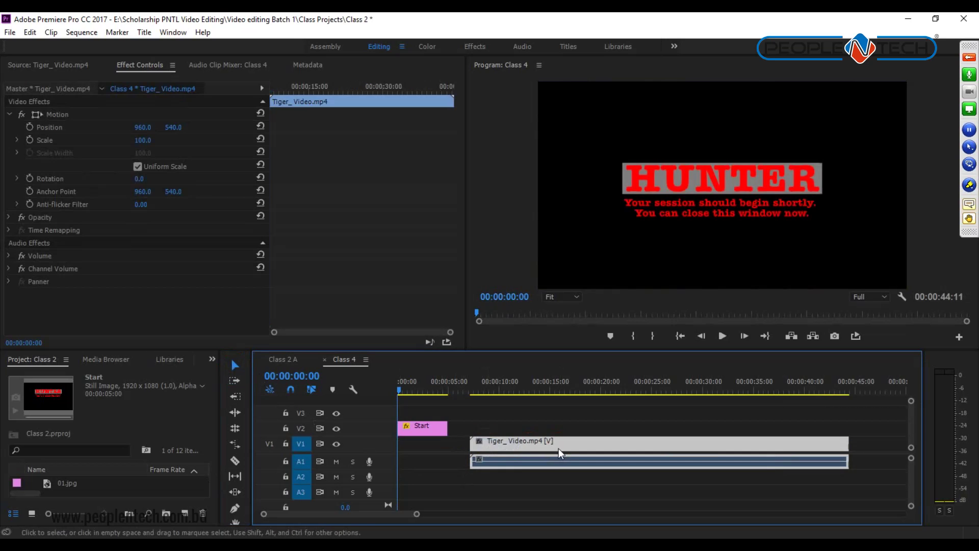
key("ctrl+z")
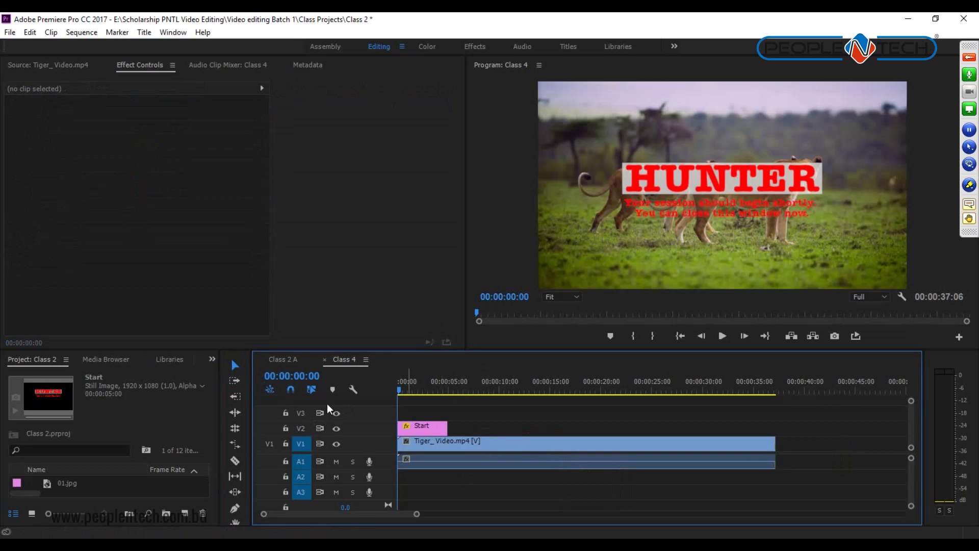
Step: Shift the Tiger_Video clip to begin where the Start title ends, using the Track Select Forward Tool
left_click(235, 380)
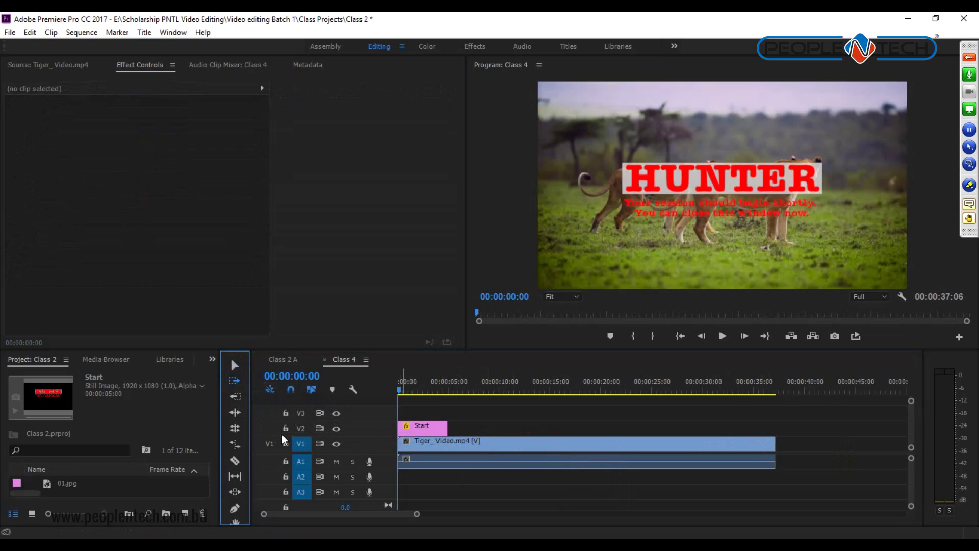
left_click_drag(426, 446, 456, 449)
key("ctrl+z")
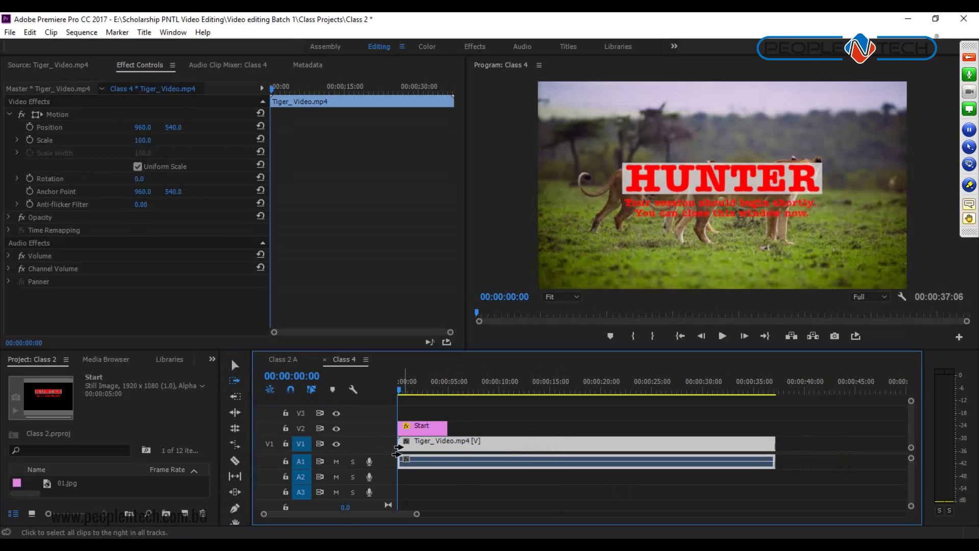
left_click(419, 444)
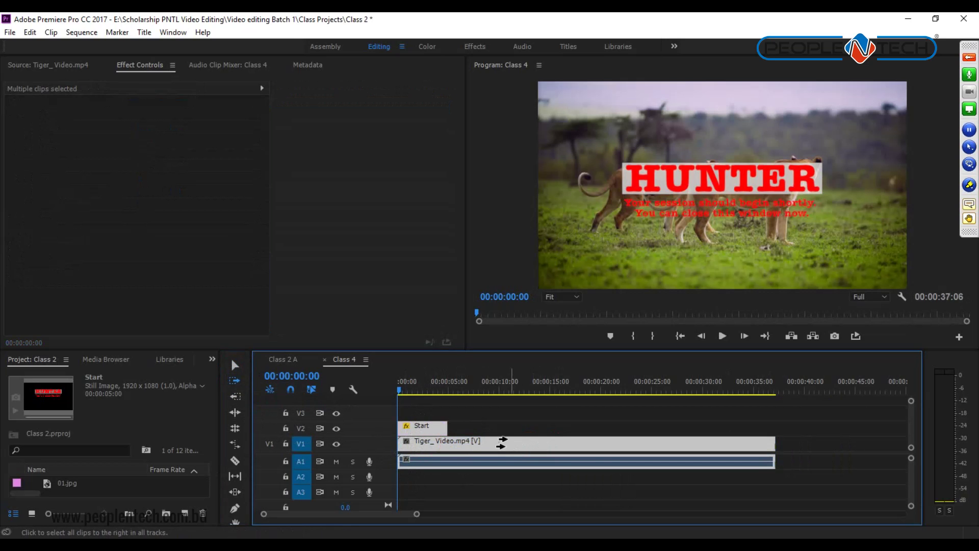
left_click(514, 444)
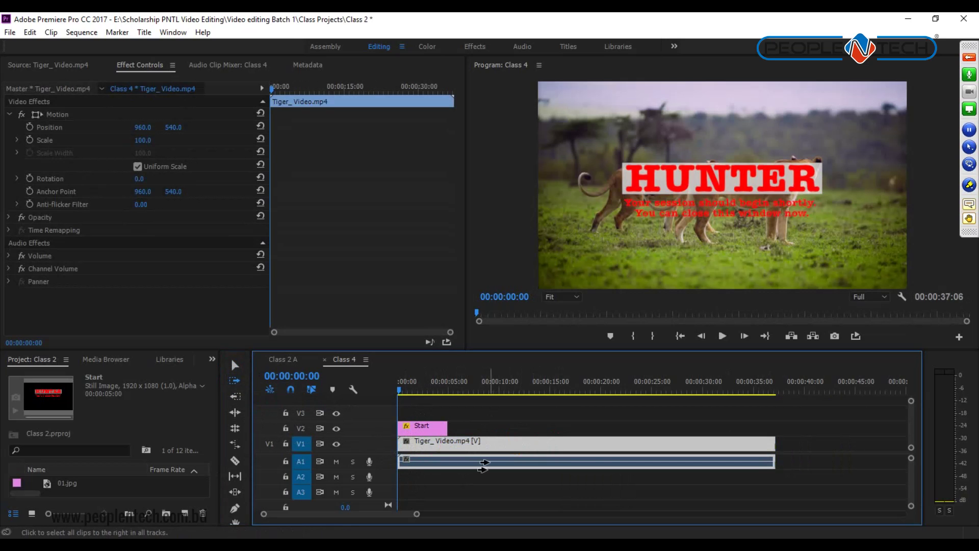
left_click_drag(488, 446, 549, 452)
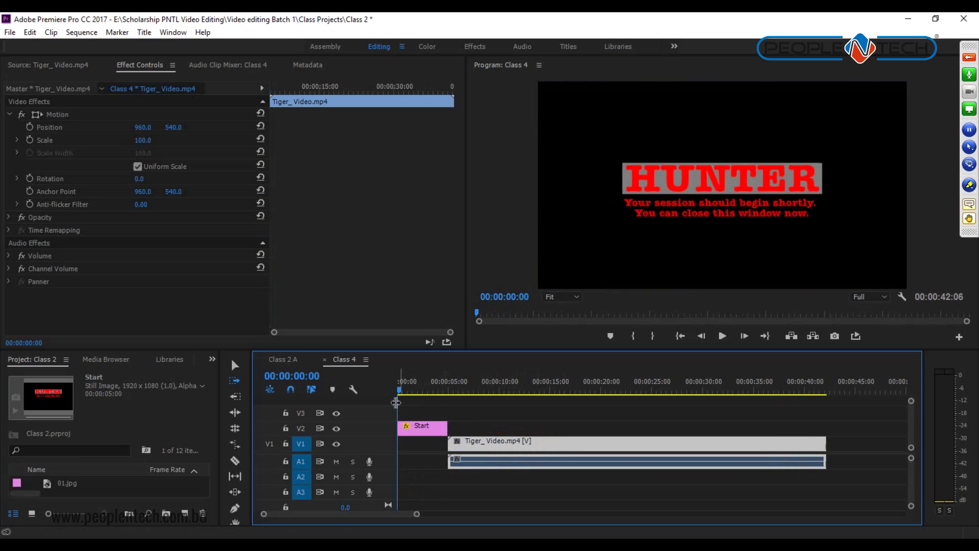
Step: Enlarge the timeline area again and display the Effects library
left_click_drag(439, 350, 439, 245)
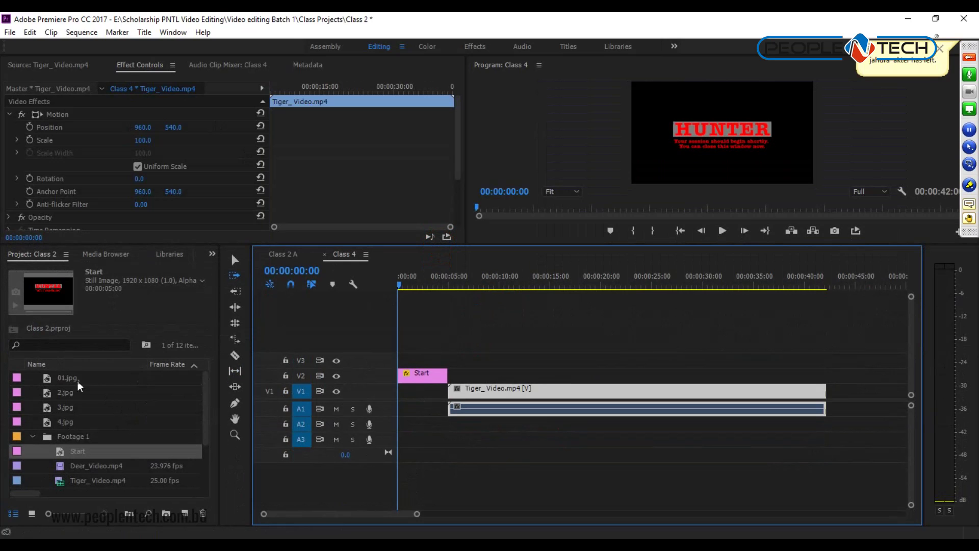
left_click(209, 256)
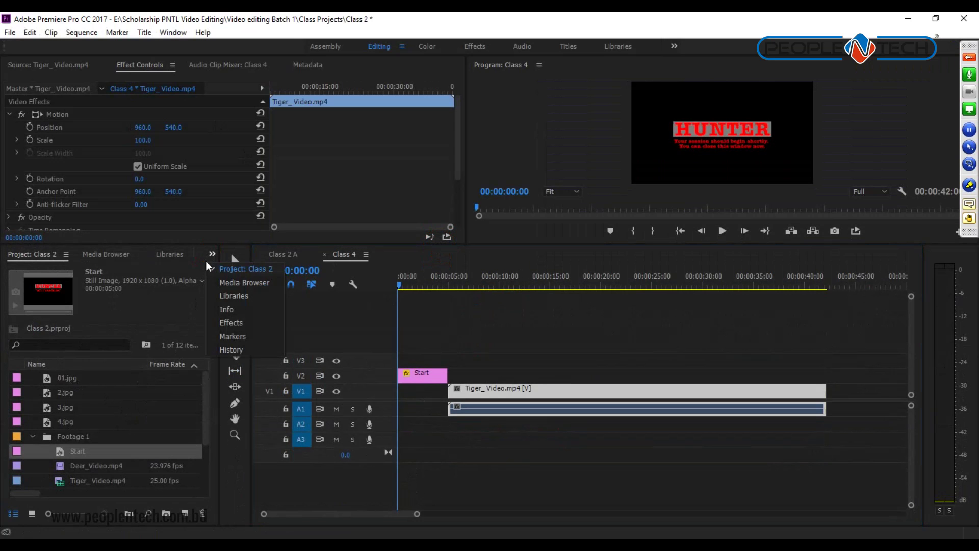
left_click(231, 323)
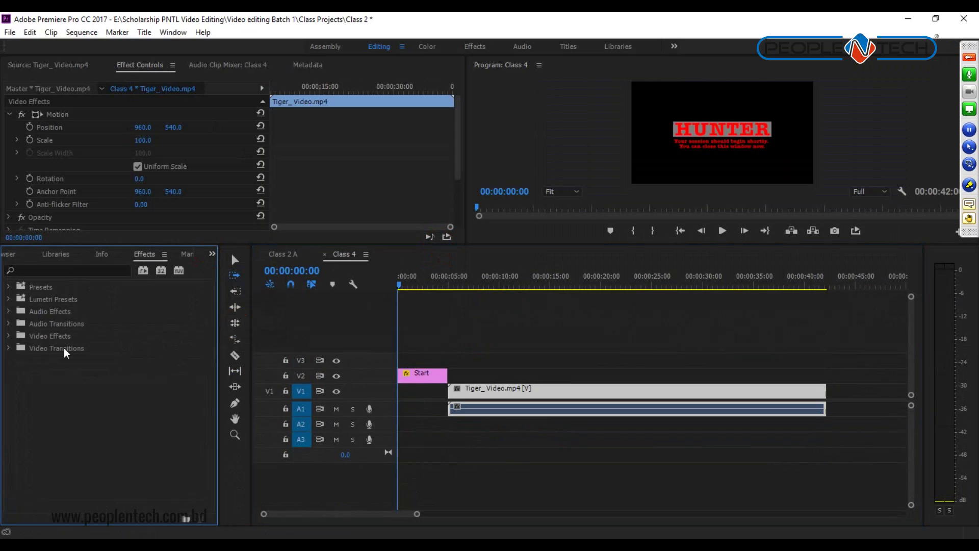
Step: Browse the Wipe group of the Video Transitions and open the Dissolve group
left_click(9, 348)
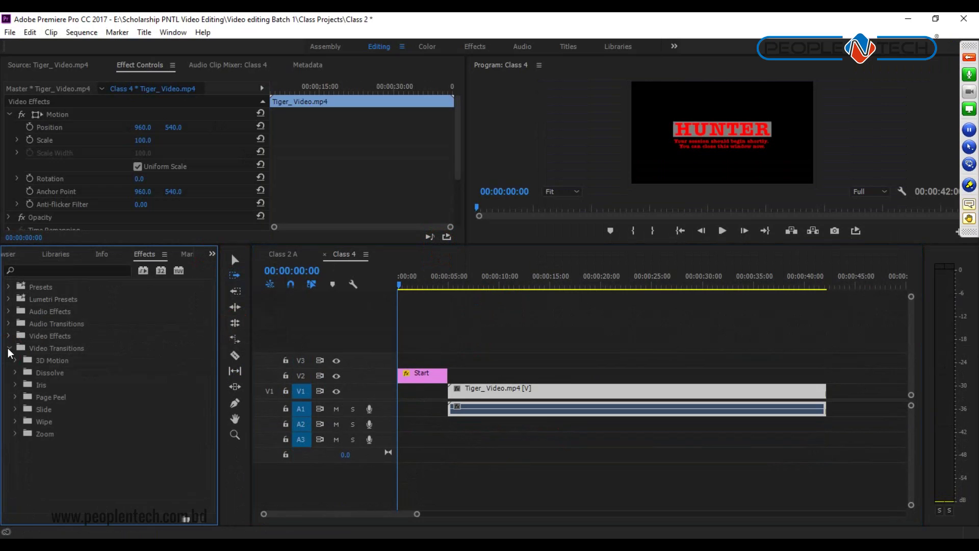
left_click(15, 421)
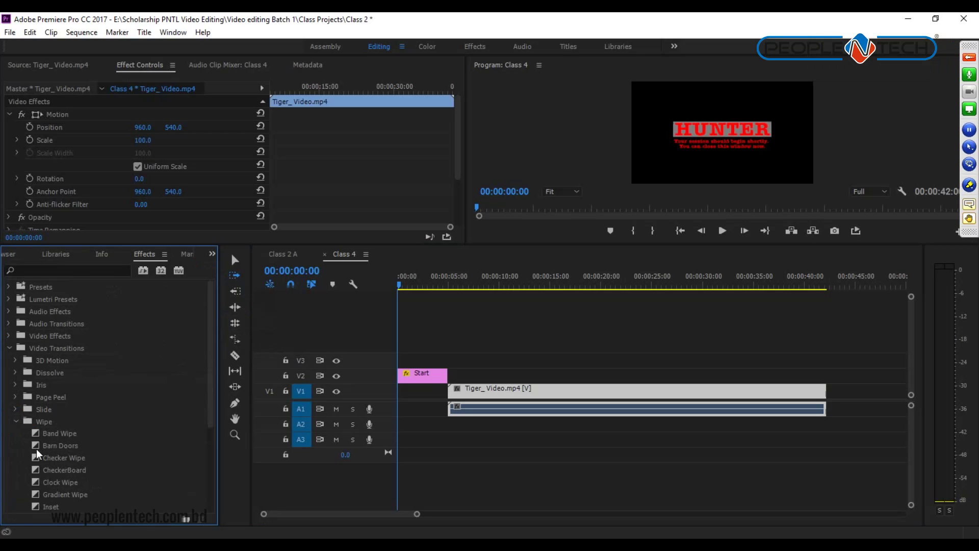
left_click(16, 421)
left_click(15, 373)
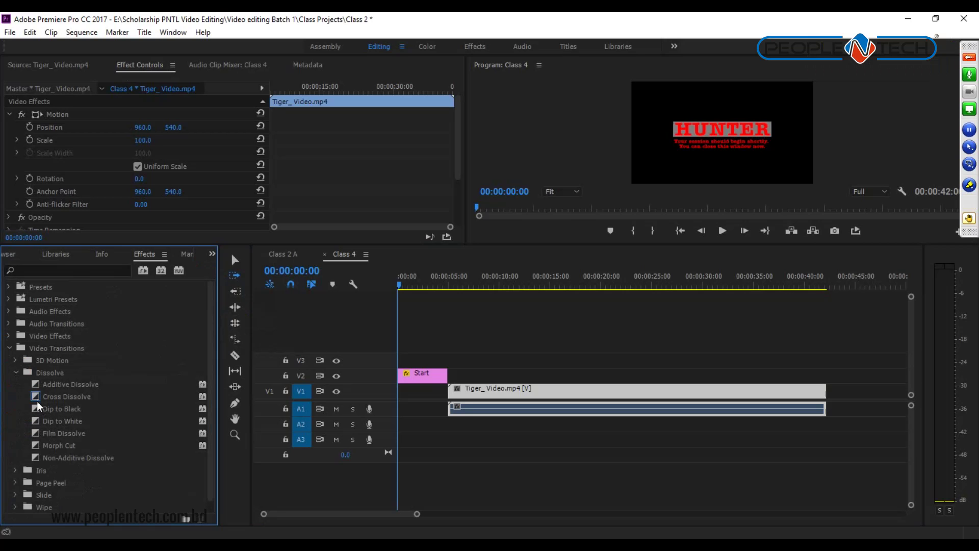
left_click_drag(36, 397, 403, 377)
double_click(400, 374)
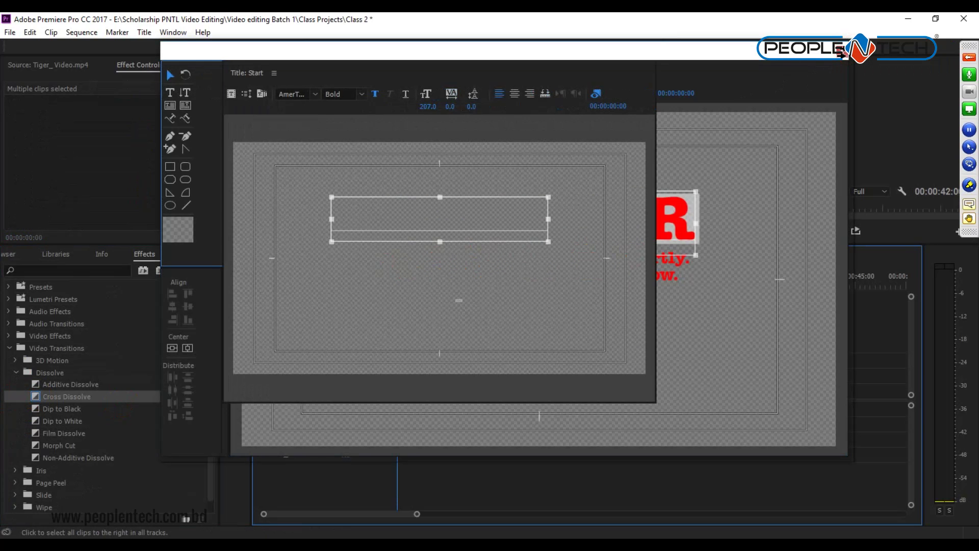
left_click(845, 55)
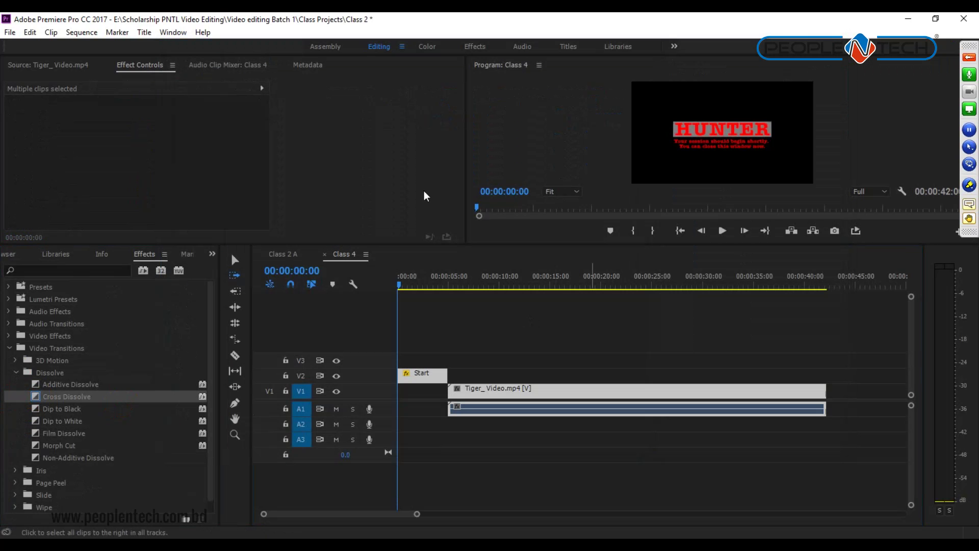
Step: Apply the Cross Dissolve transition to the beginning of the Start title on V2, working with the Selection Tool
left_click(234, 260)
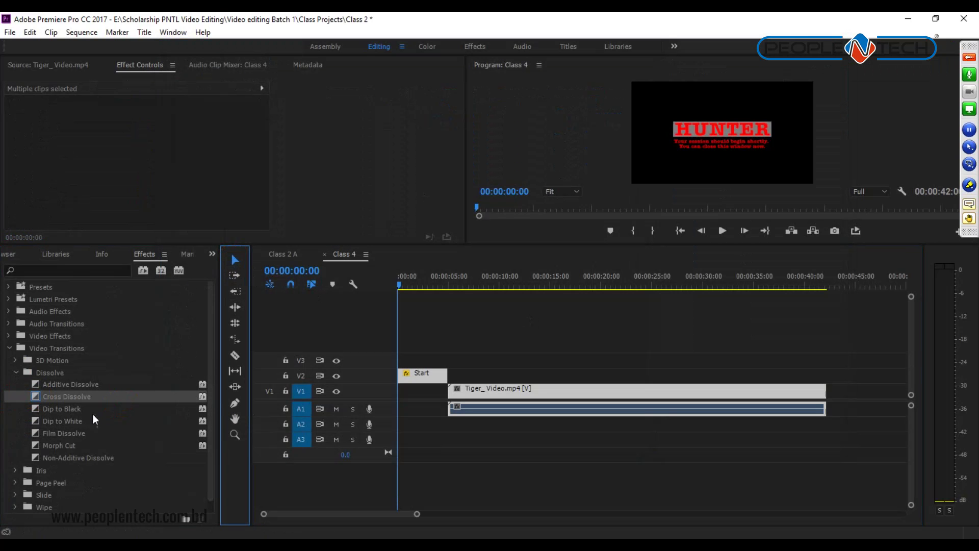
left_click_drag(35, 395, 403, 381)
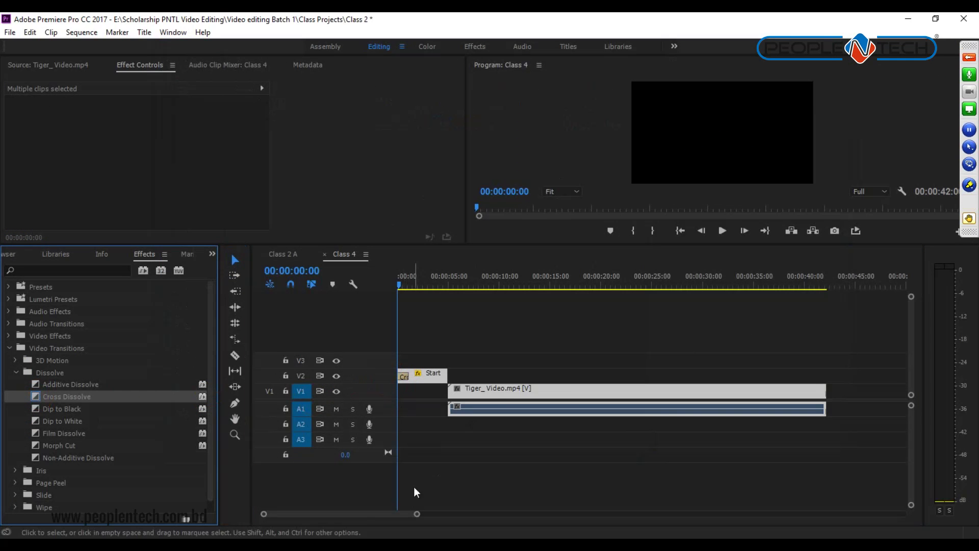
left_click_drag(416, 513, 378, 516)
Step: Play the Start title's opening dissolve from the sequence start in an enlarged program monitor
key("space")
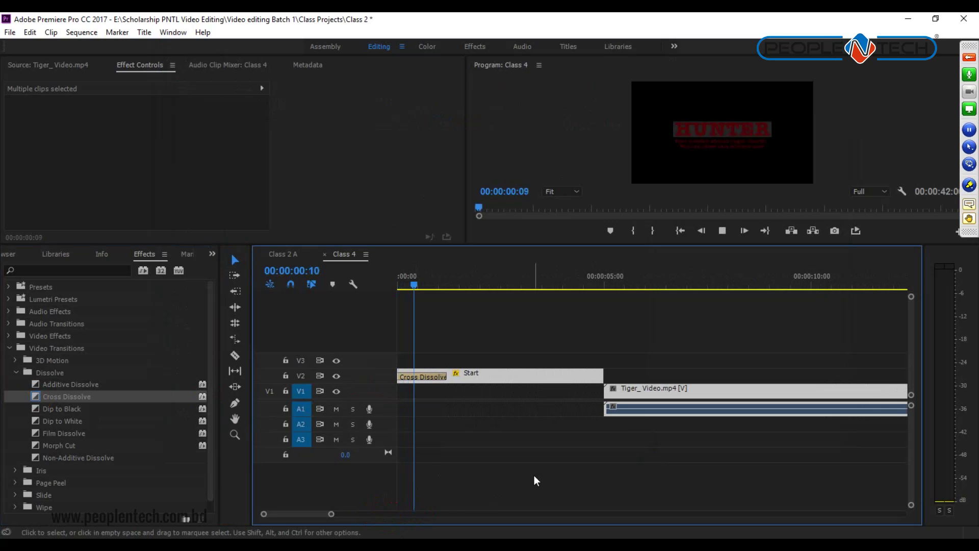
key("space")
left_click_drag(589, 244, 590, 338)
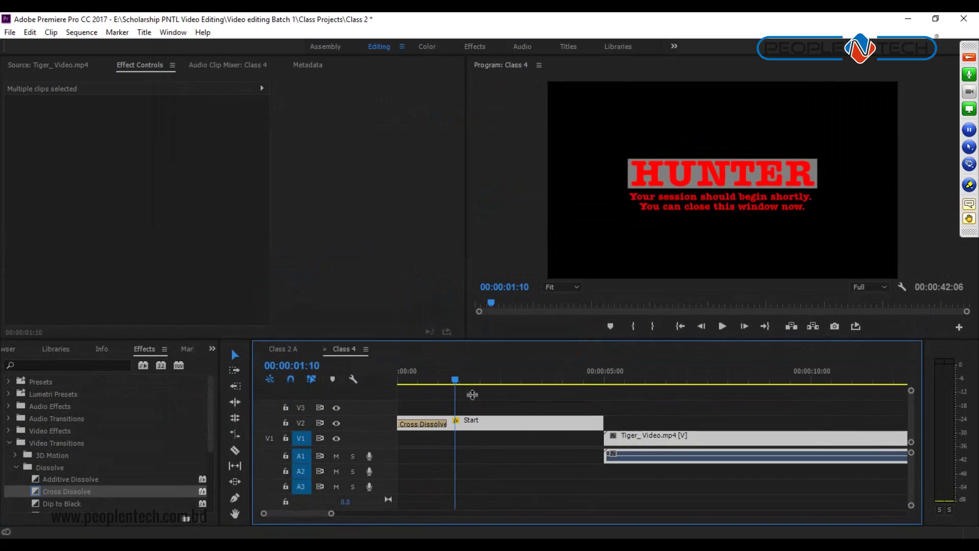
key("Home")
key("space")
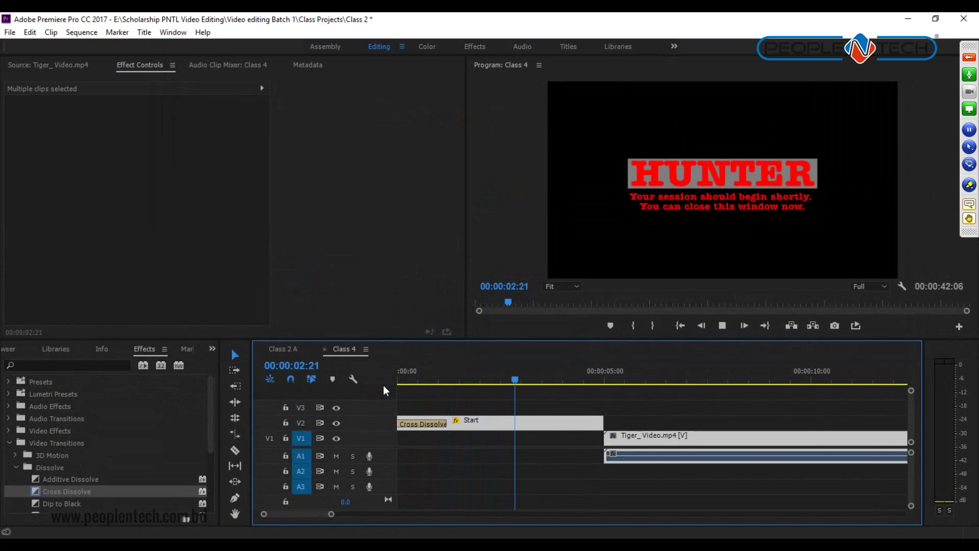
key("space")
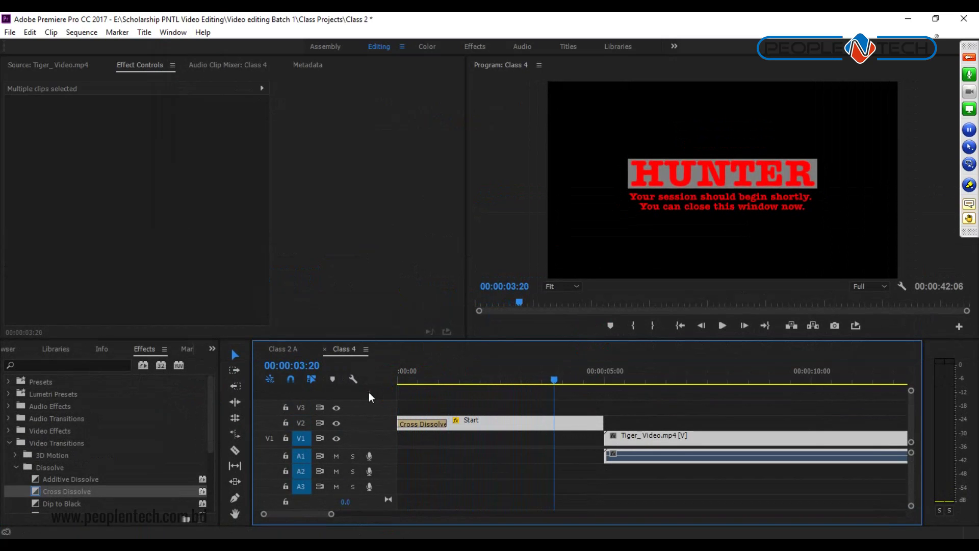
Step: Apply the Cross Dissolve transition to the end of the Start title and play the title from the sequence start
left_click_drag(38, 491, 583, 421)
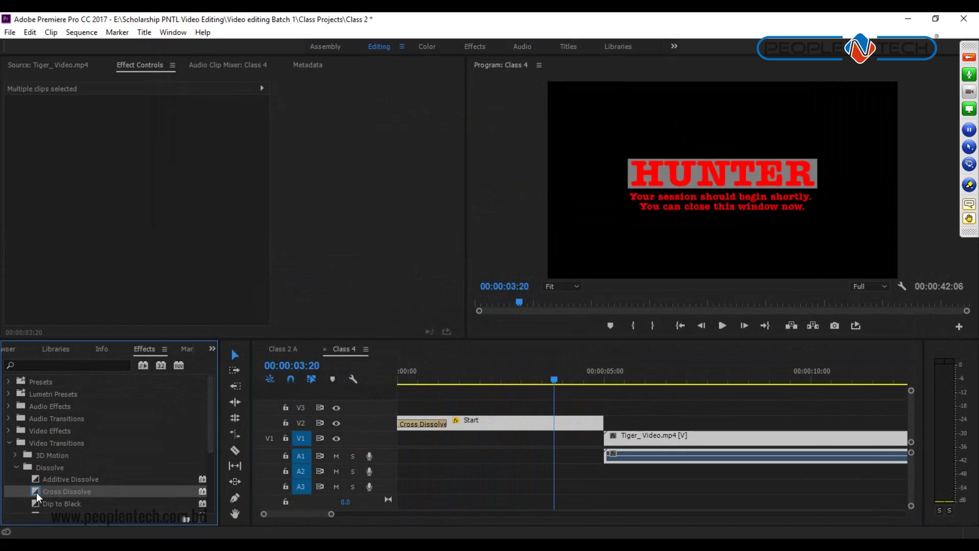
left_click_drag(36, 491, 596, 424)
left_click_drag(554, 381, 339, 382)
key("space")
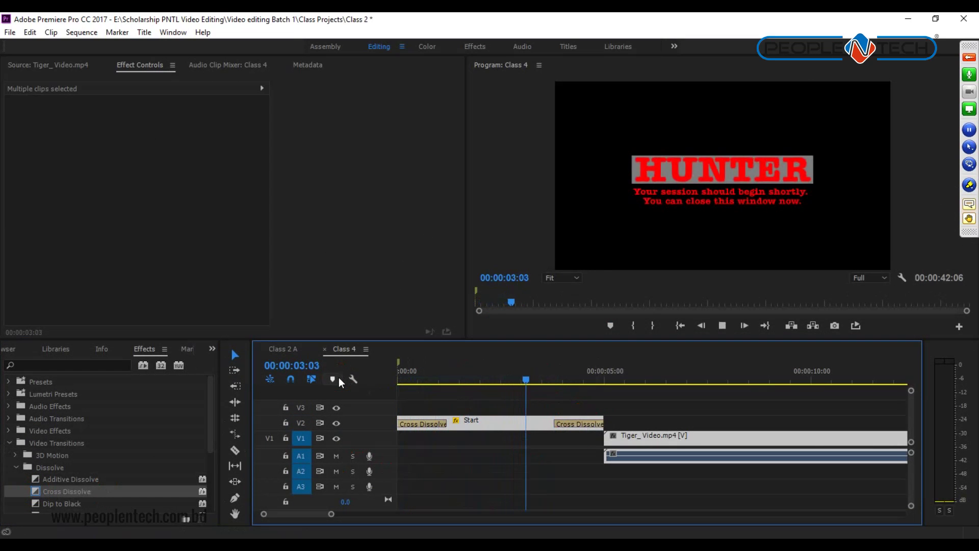
key("space")
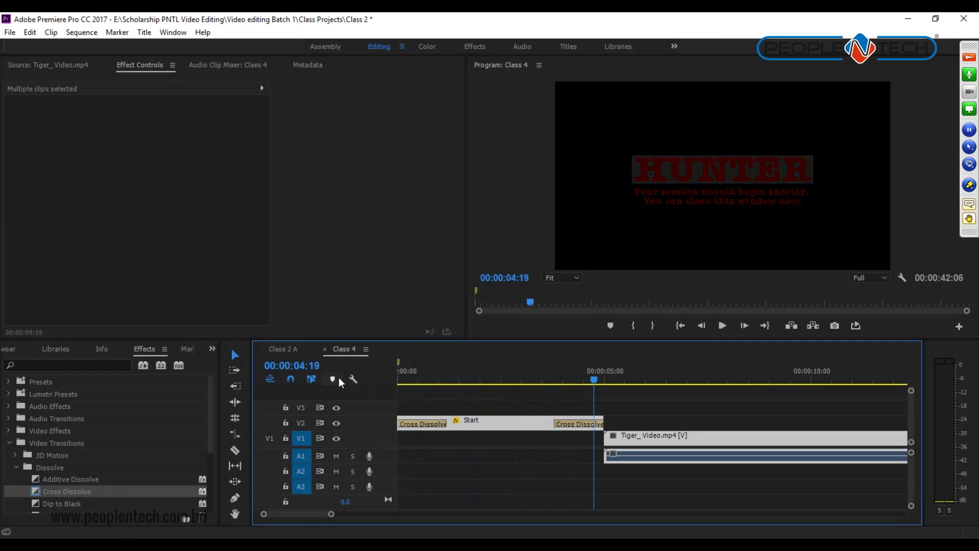
Step: Enlarge the timeline area again and create a new title named Start 2 in the project
left_click_drag(487, 337, 493, 235)
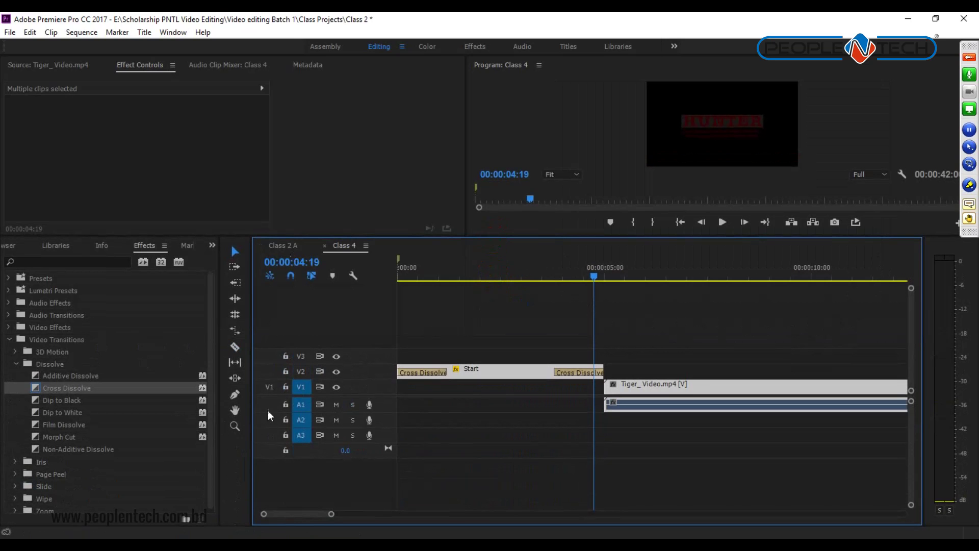
left_click(238, 487)
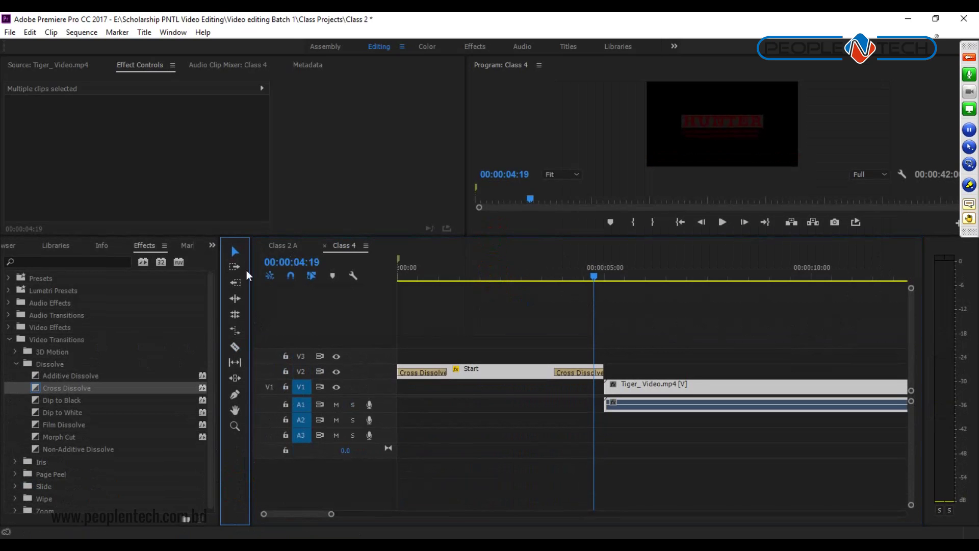
left_click(211, 249)
left_click(232, 259)
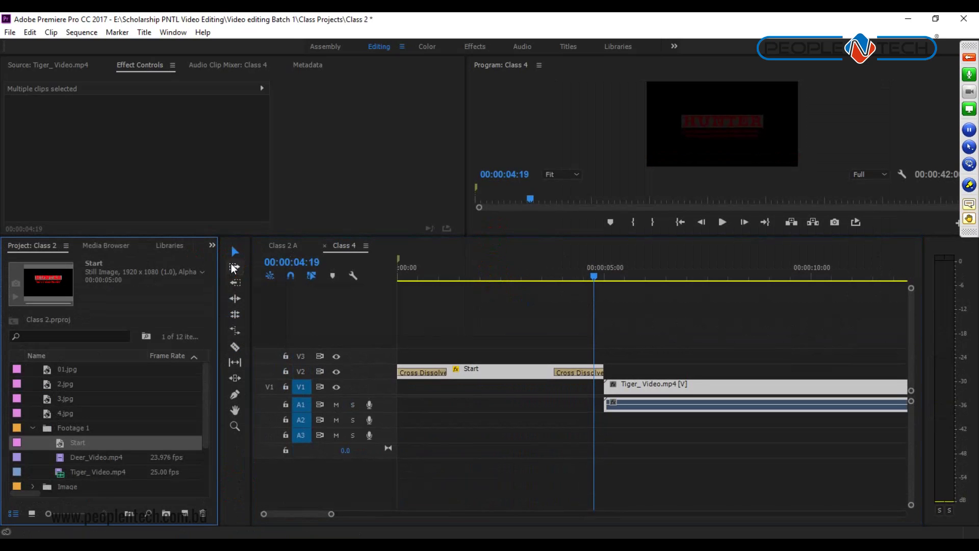
left_click(185, 513)
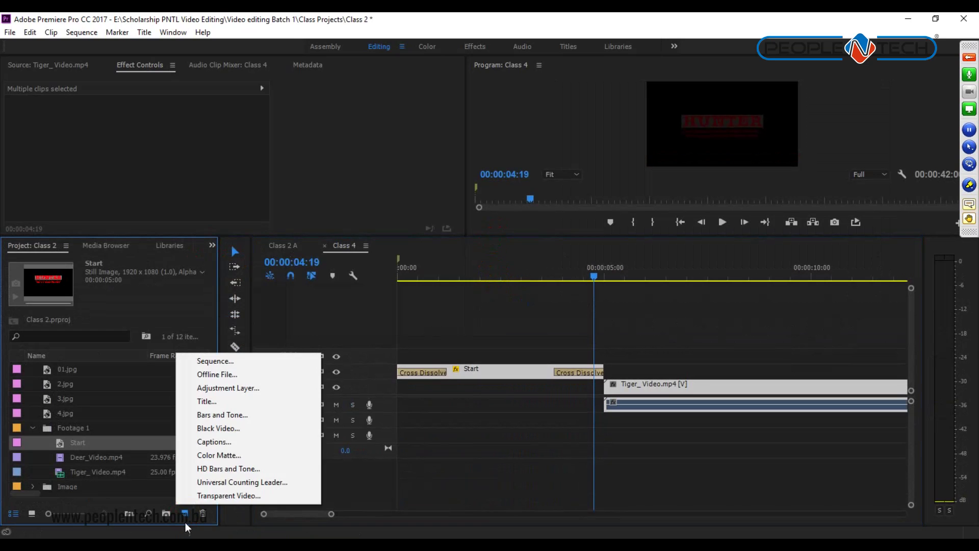
left_click(237, 398)
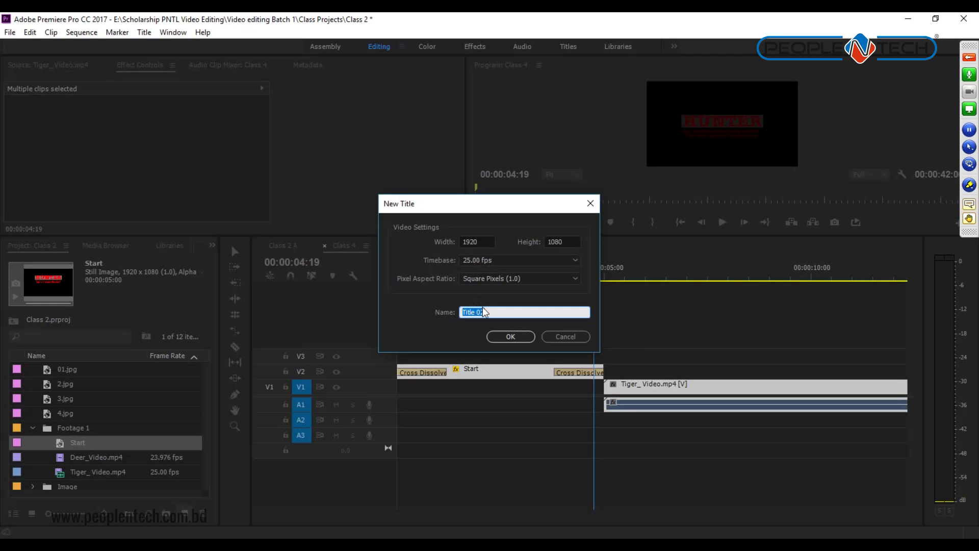
type("Start 2")
key("Return")
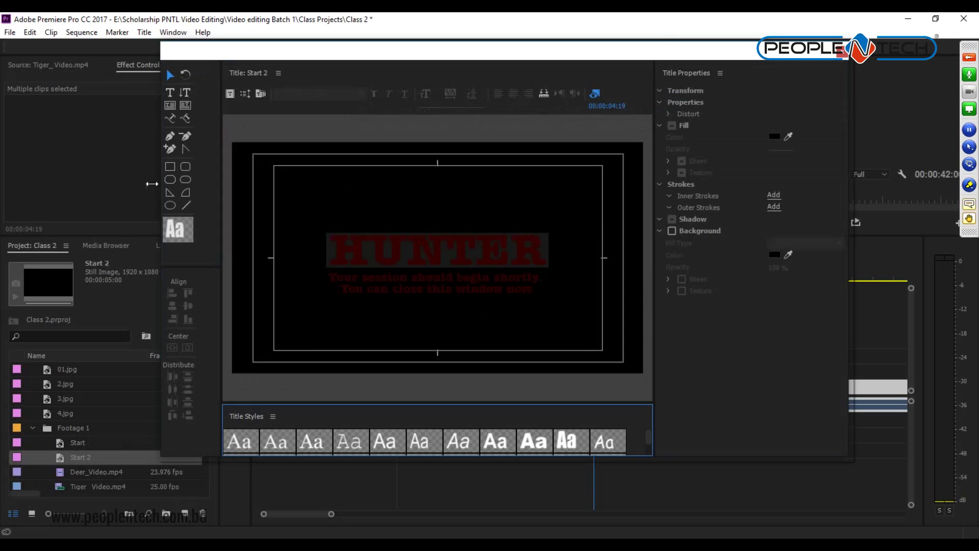
Step: Draw an open S-shaped curve about 1407 wide and 190 high across the title's centre with the Pen Tool
left_click(170, 137)
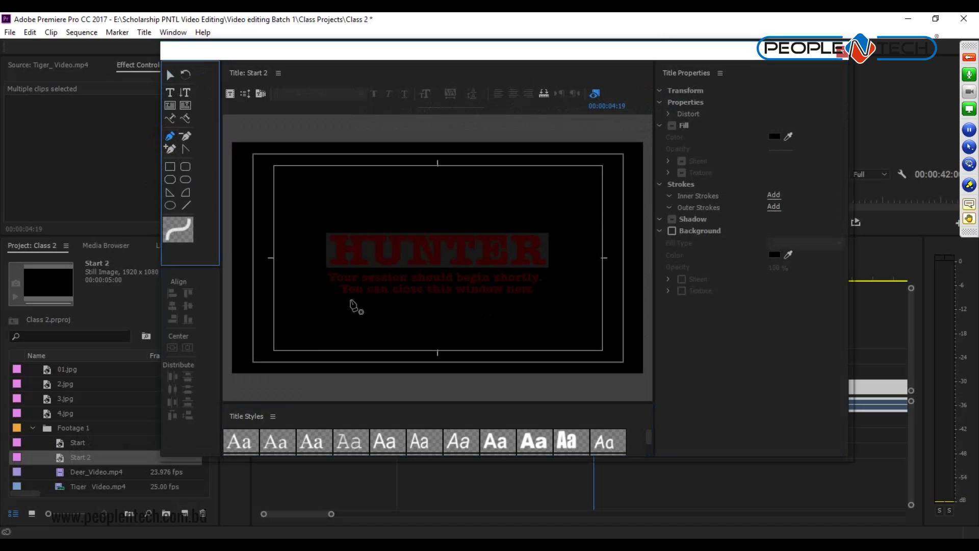
left_click(299, 299)
left_click_drag(443, 268, 531, 287)
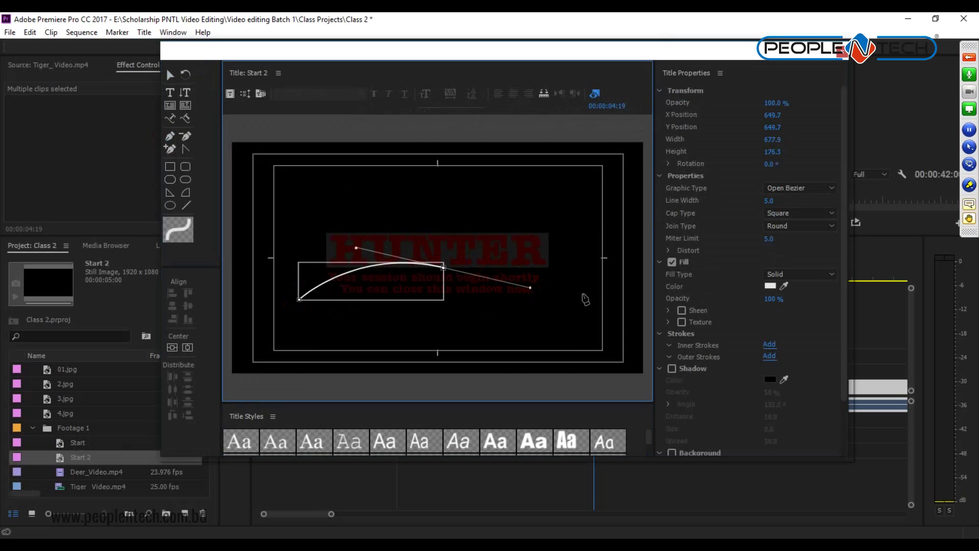
left_click_drag(600, 260, 637, 231)
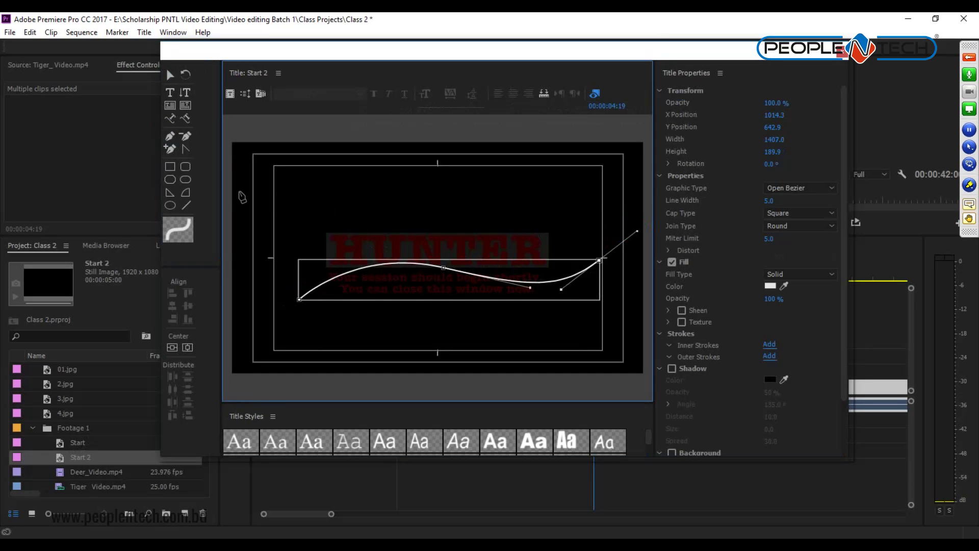
Step: Try to place text on the pen-drawn curve with the Path Type Tool
left_click(170, 117)
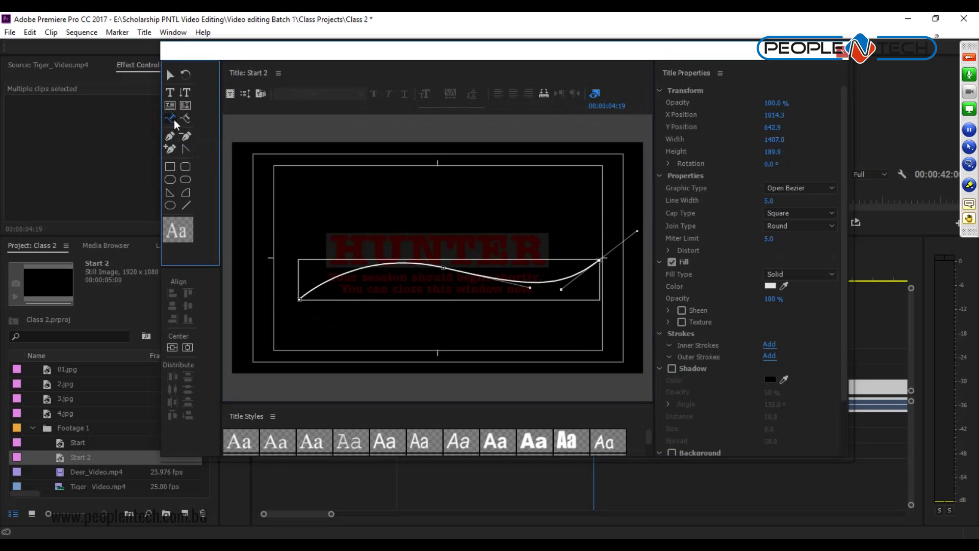
left_click(334, 287)
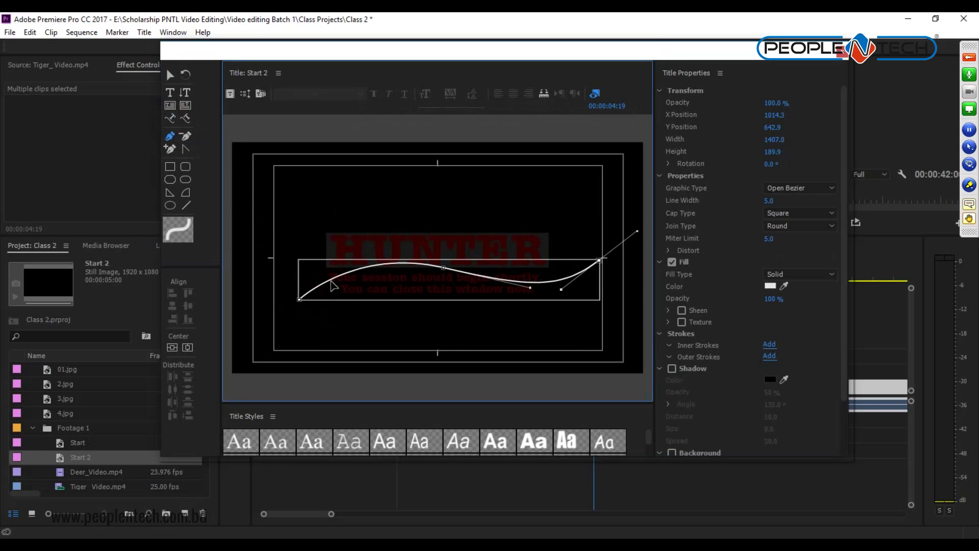
left_click(452, 341)
left_click(171, 118)
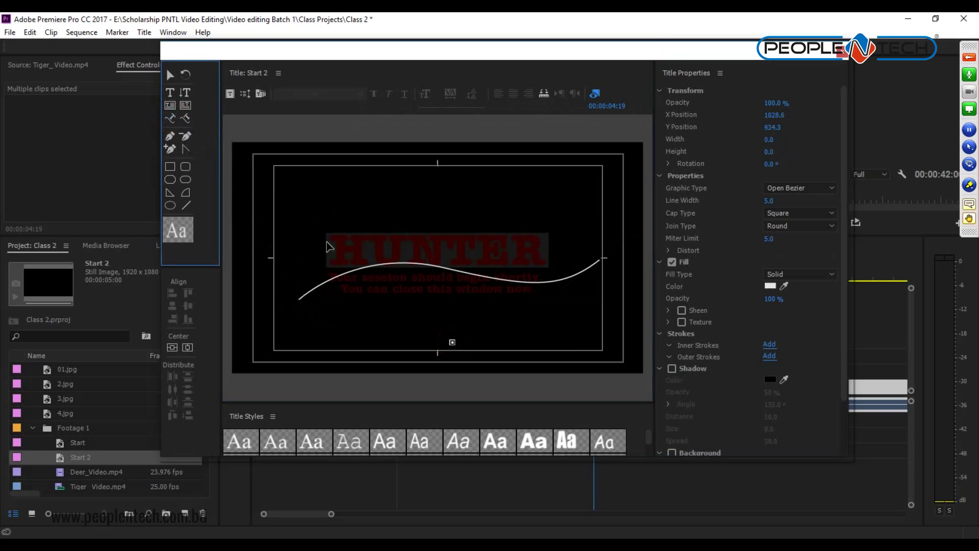
left_click(373, 269)
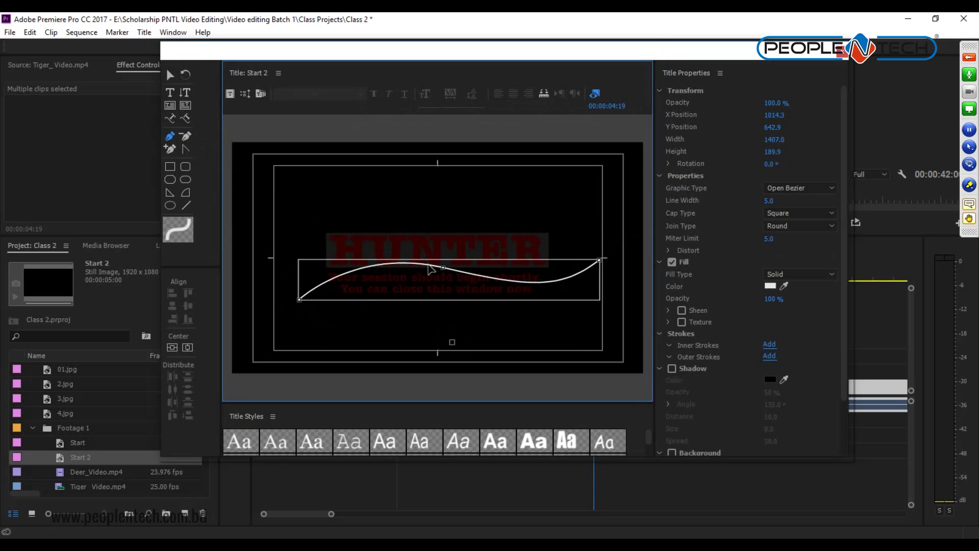
left_click(443, 267)
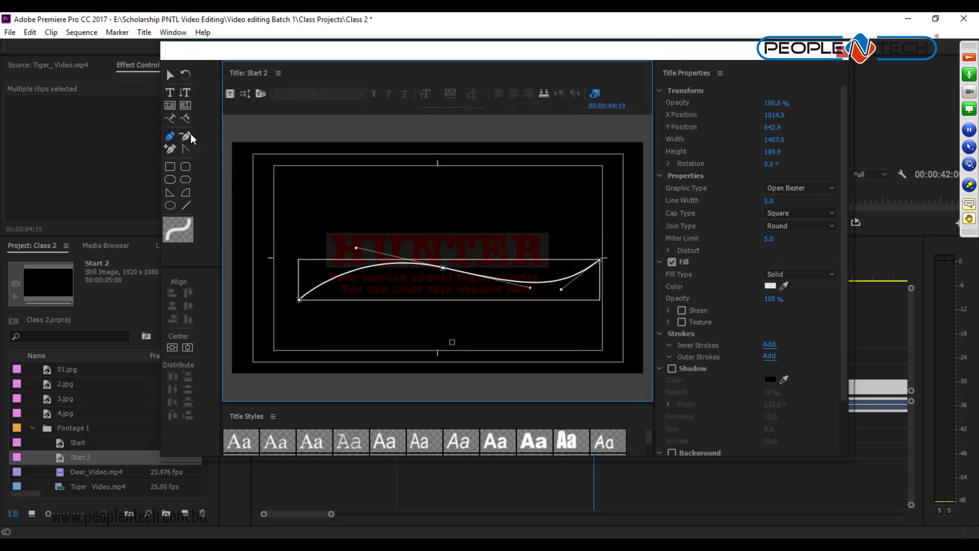
left_click(170, 117)
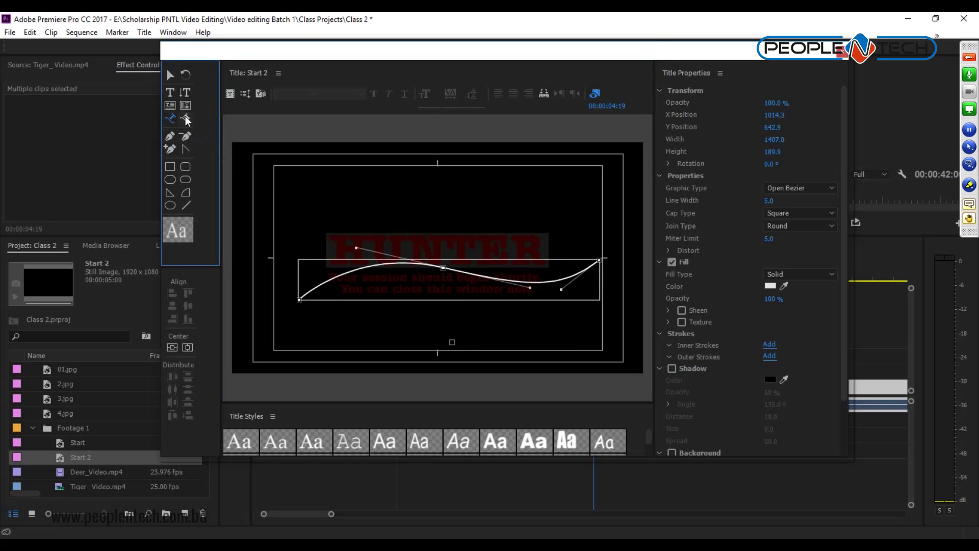
left_click(172, 117)
left_click(366, 362)
Step: Draw a wavy text path about 1395 wide and 189 high above the pen curve with the Path Type Tool
left_click(170, 118)
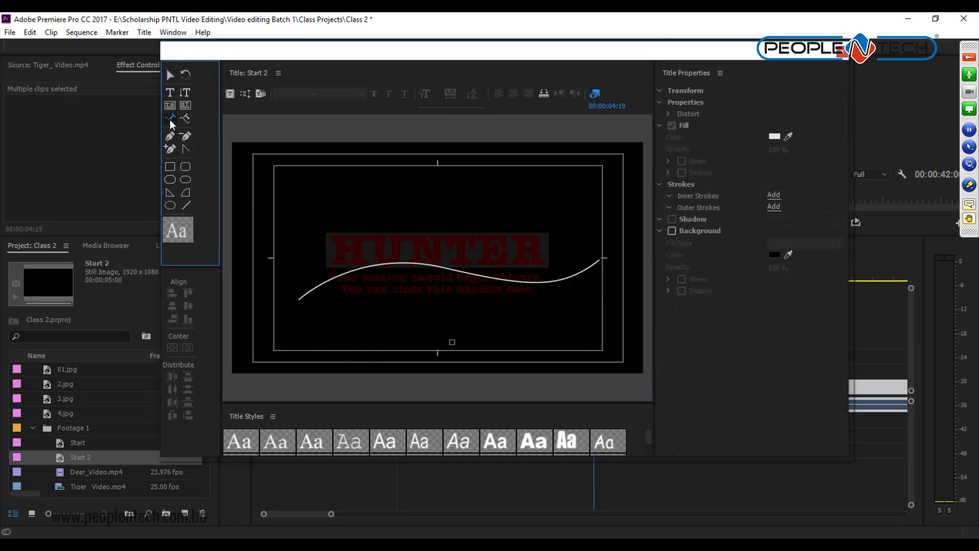
left_click(307, 251)
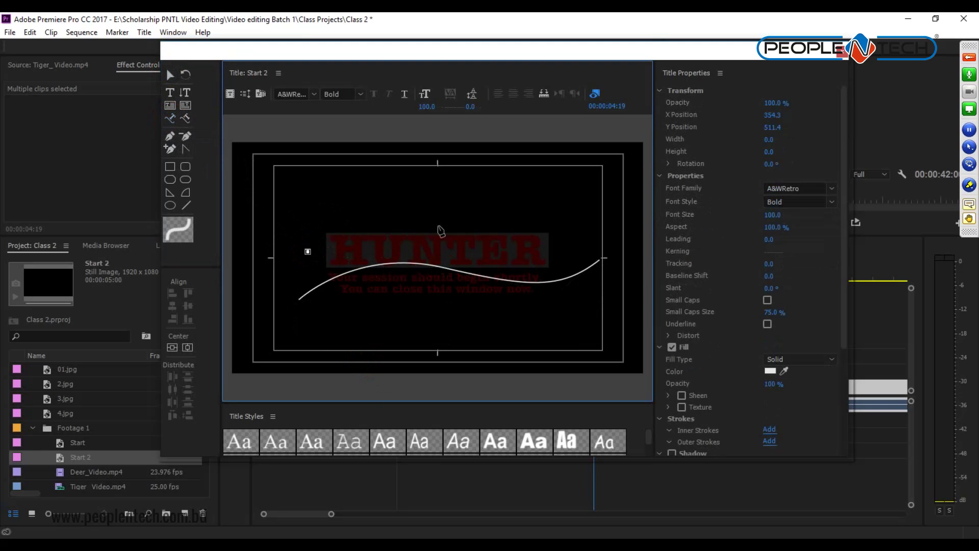
left_click_drag(500, 236, 593, 269)
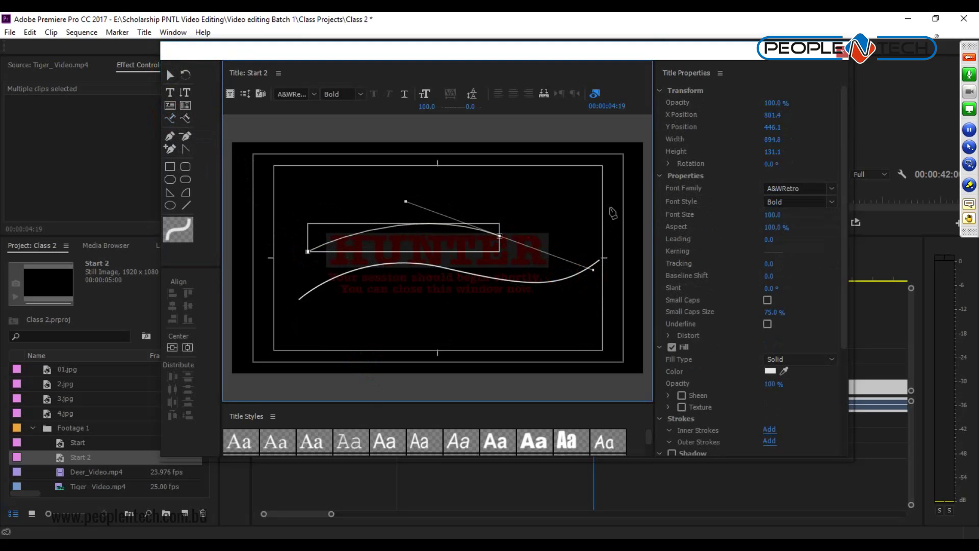
left_click_drag(605, 211, 613, 202)
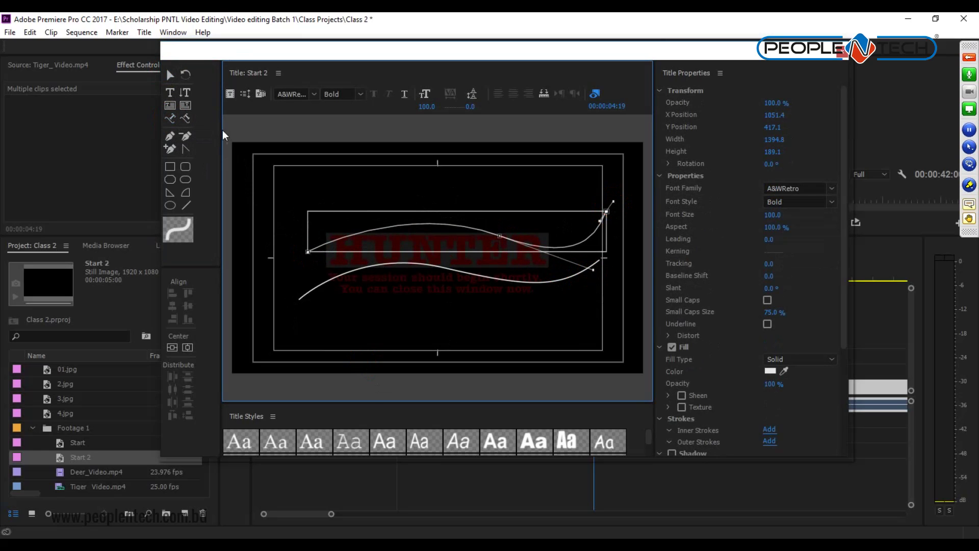
Step: Enter the sample text "xcxcccccxzc" along the upper text path
left_click(170, 120)
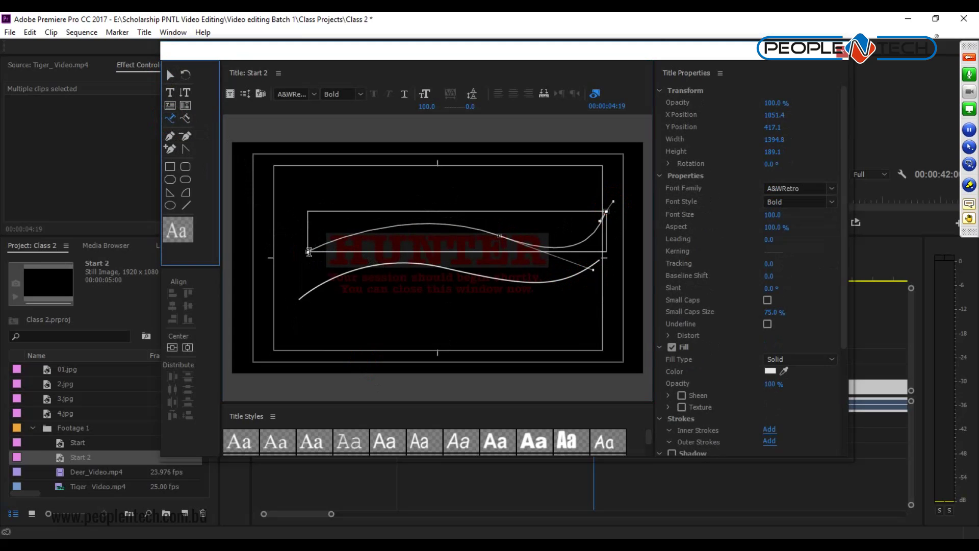
left_click(312, 251)
type("xcxcccccxzd")
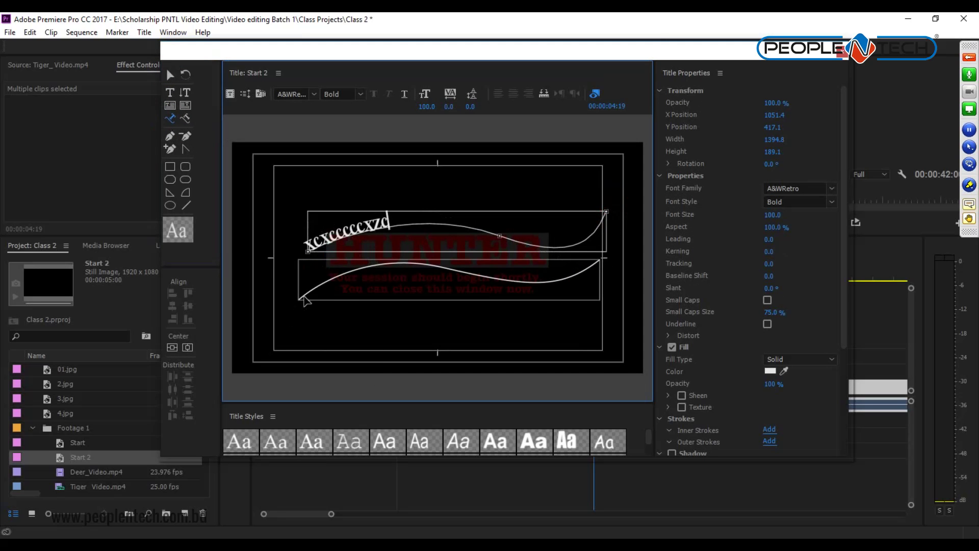
Step: Delete the pen-drawn S-curve and the "xcxcccccxzc" path text from the title
left_click(304, 298)
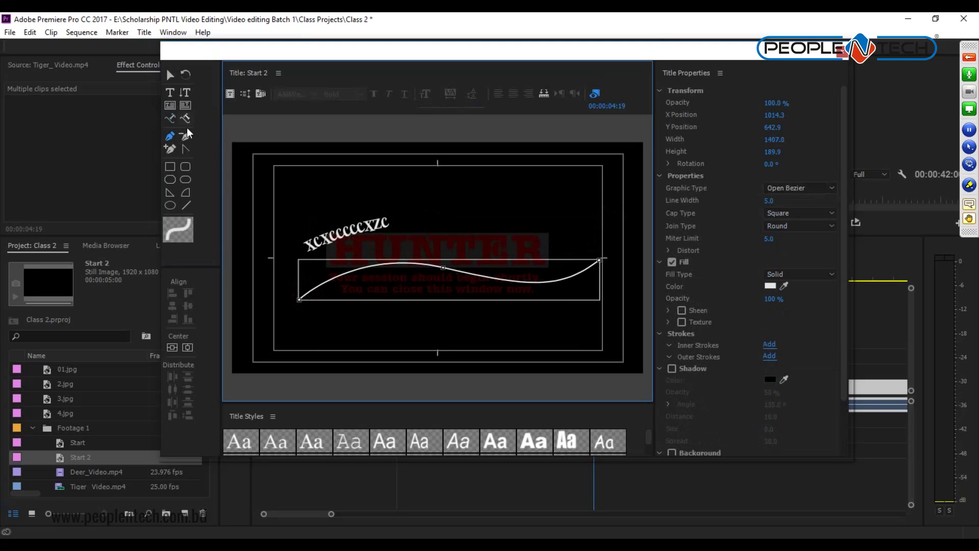
left_click(170, 118)
left_click(483, 220)
left_click(170, 75)
left_click(356, 230)
key("Delete")
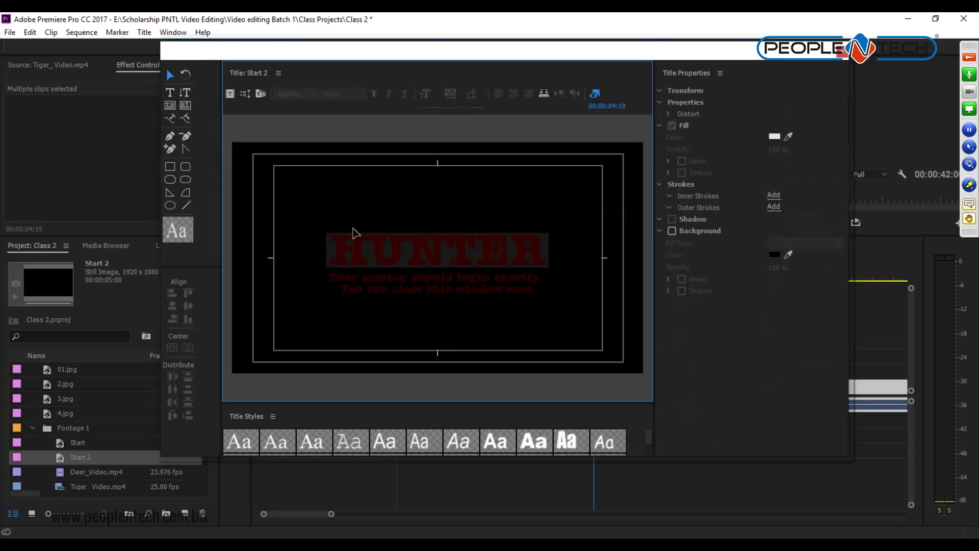
Step: Draw a closed four-sided shape about 932 wide and 531 high over the HUNTER text with the Pen Tool
left_click(169, 136)
left_click(311, 265)
left_click(384, 200)
left_click(510, 255)
left_click(410, 312)
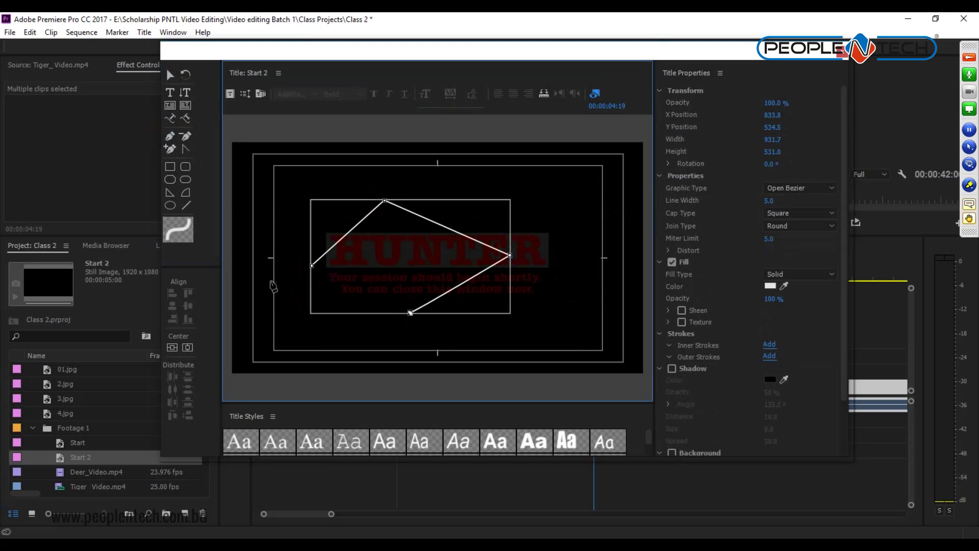
left_click(311, 265)
Step: Draw a second closed four-point pen shape, about 425 wide and 513 high, overlapping the right end of HUNTER
left_click(538, 216)
left_click(501, 295)
left_click(589, 322)
left_click(591, 242)
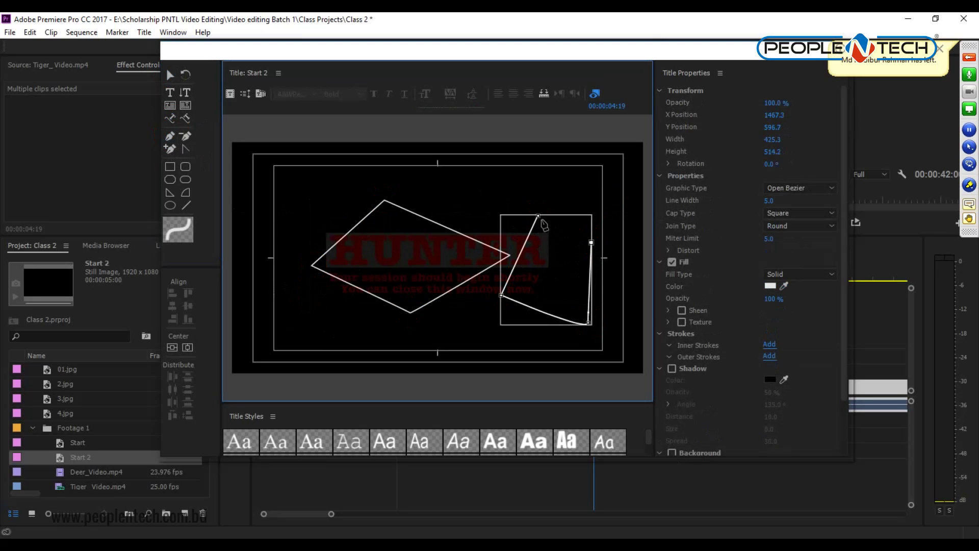
left_click(538, 216)
Step: Delete both closed pen shapes from the title
key("v")
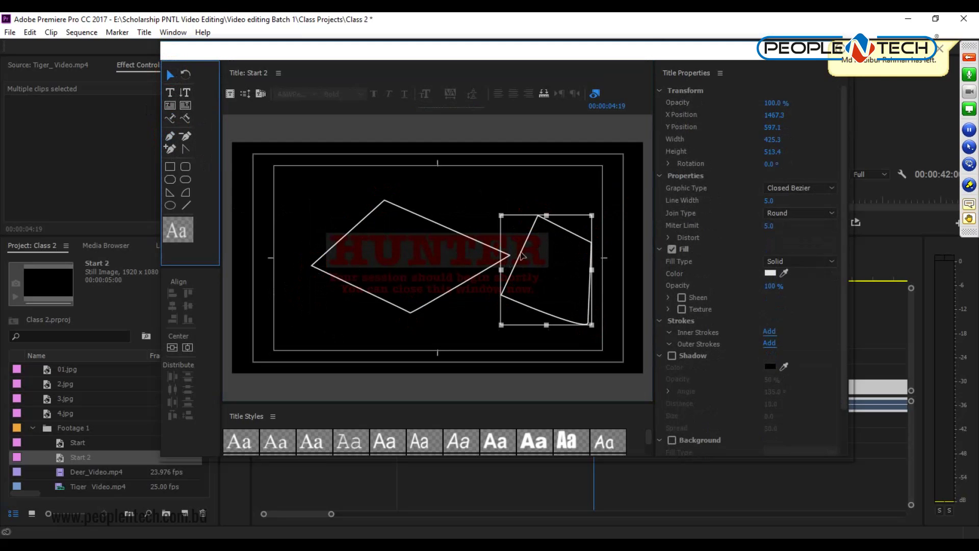
left_click(480, 246, "shift")
left_click(480, 242)
key("Delete")
left_click(547, 245)
key("Delete")
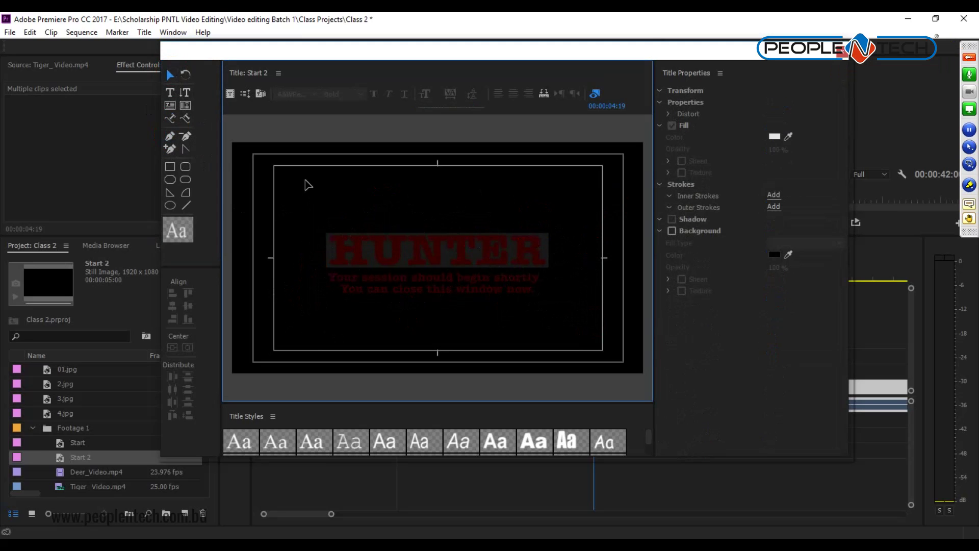
Step: Draw a wavy text path about 1535 wide and 158 high across the title's centre with the Path Type Tool
left_click(169, 118)
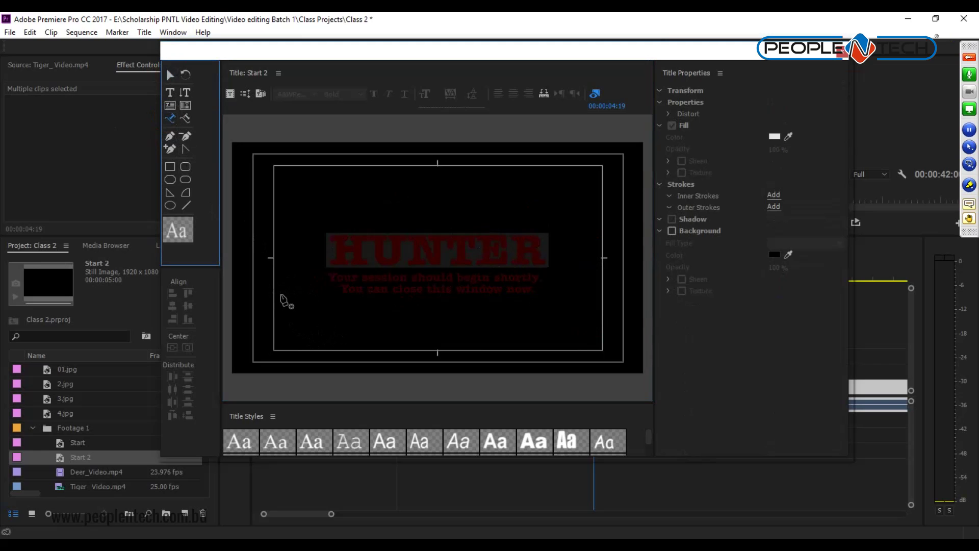
left_click(273, 292)
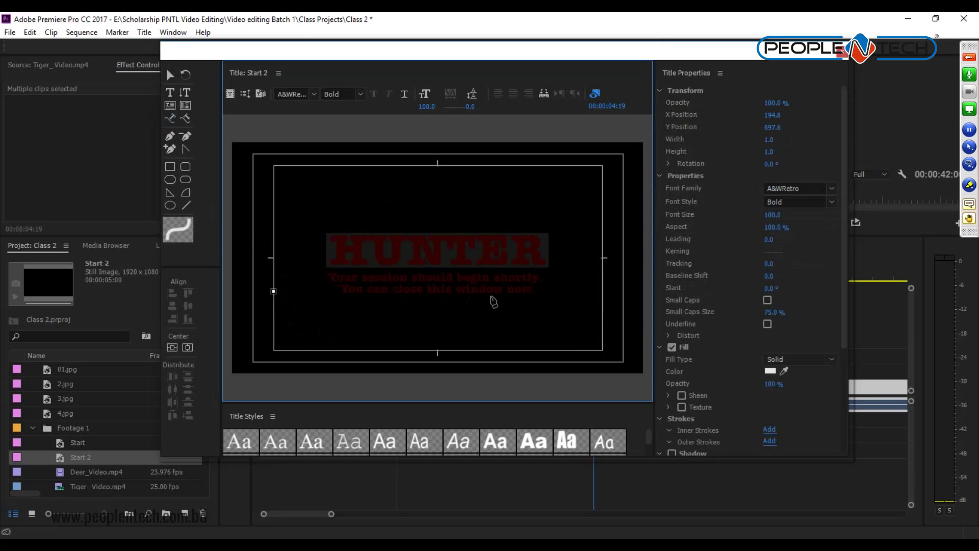
left_click_drag(439, 272, 531, 302)
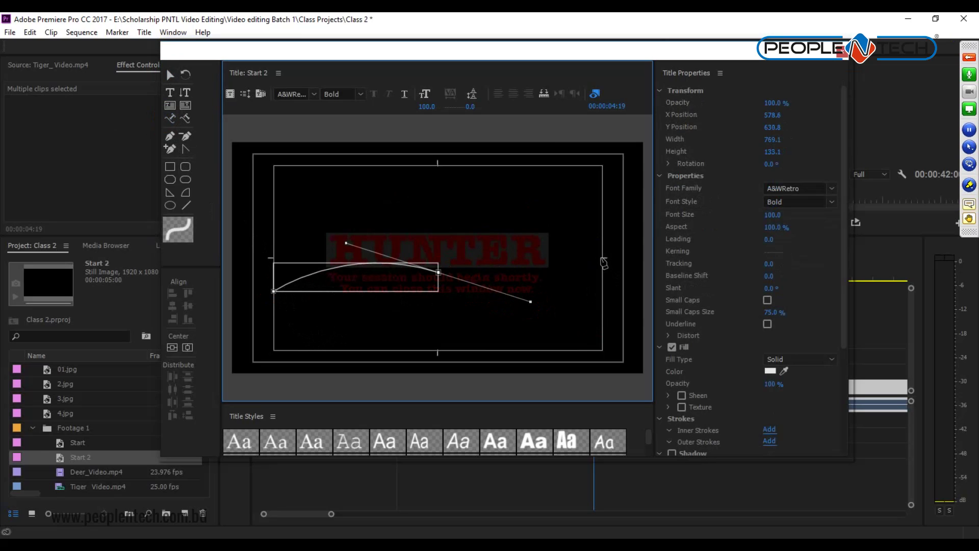
left_click(603, 258)
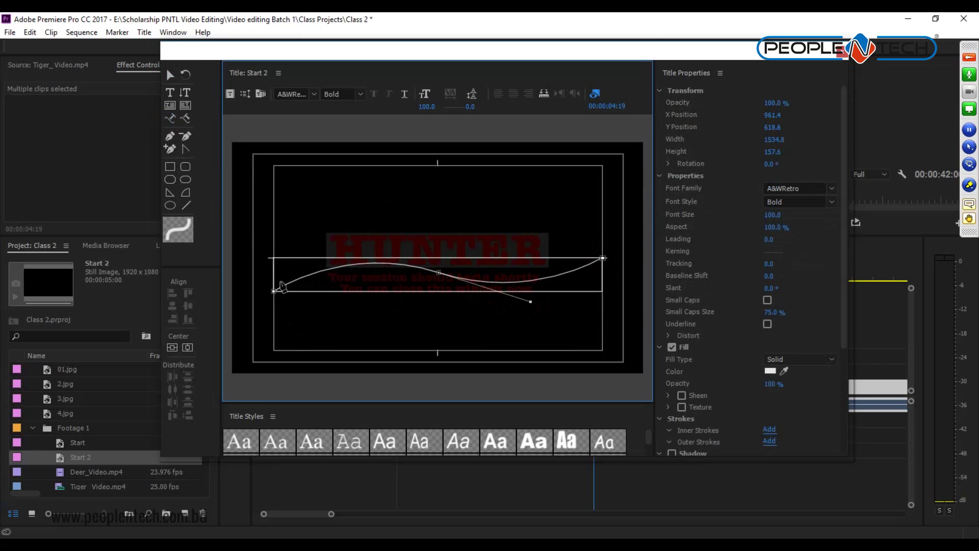
Step: Enter "Your session should begin shortly. You can close this window now." along the central wavy path
left_click(170, 118)
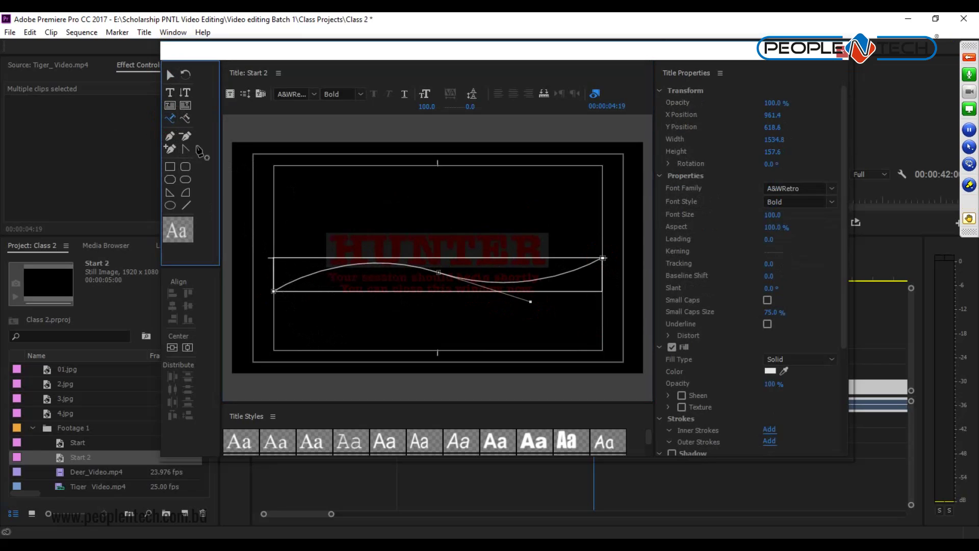
left_click(279, 287)
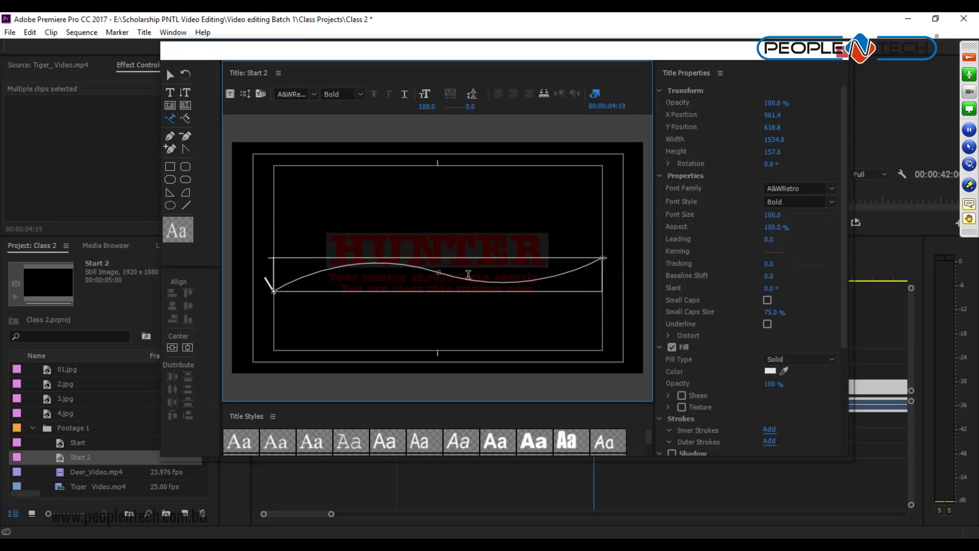
key("ctrl+s")
left_click(470, 279)
type("Your session should begin shortly. You c")
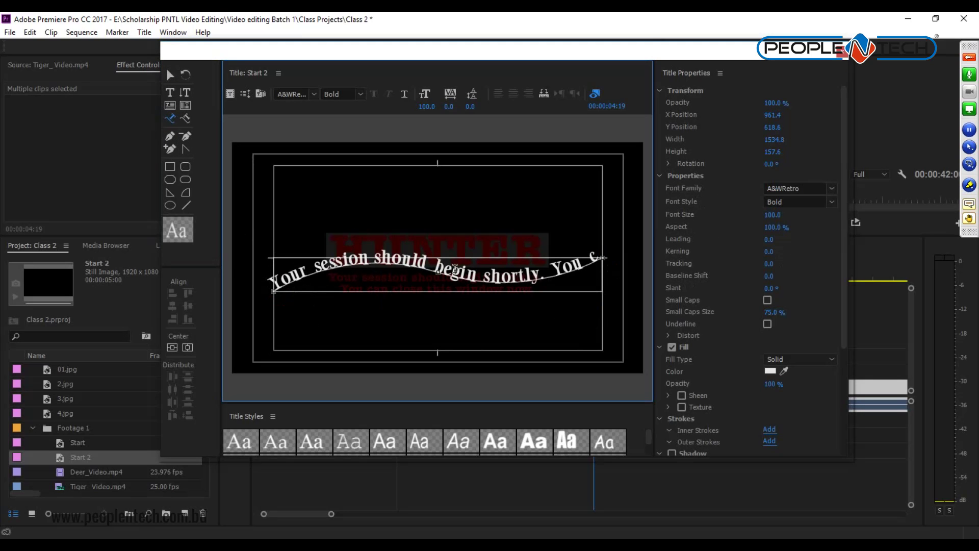
Step: Select the whole path text object and set its font size to 61
double_click(456, 269)
key("ctrl+a")
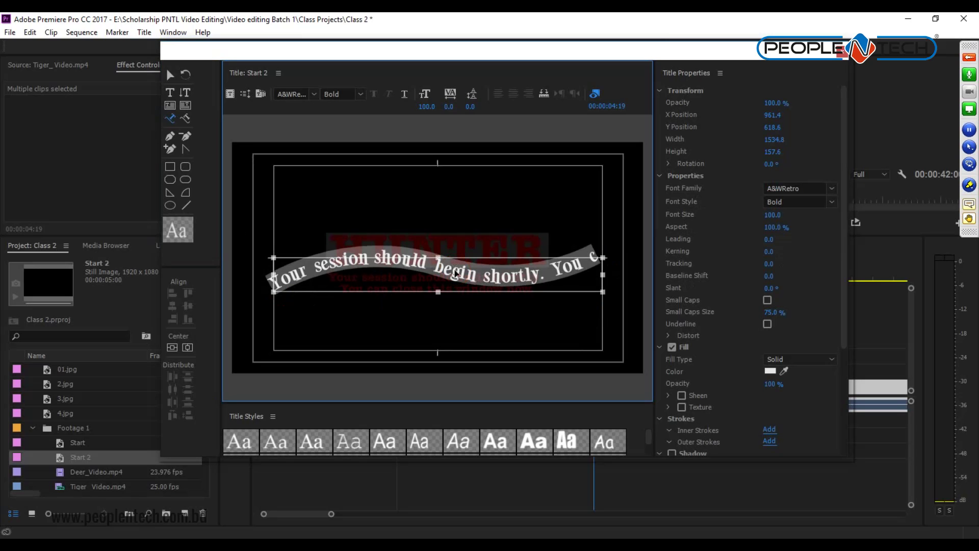
left_click(171, 76)
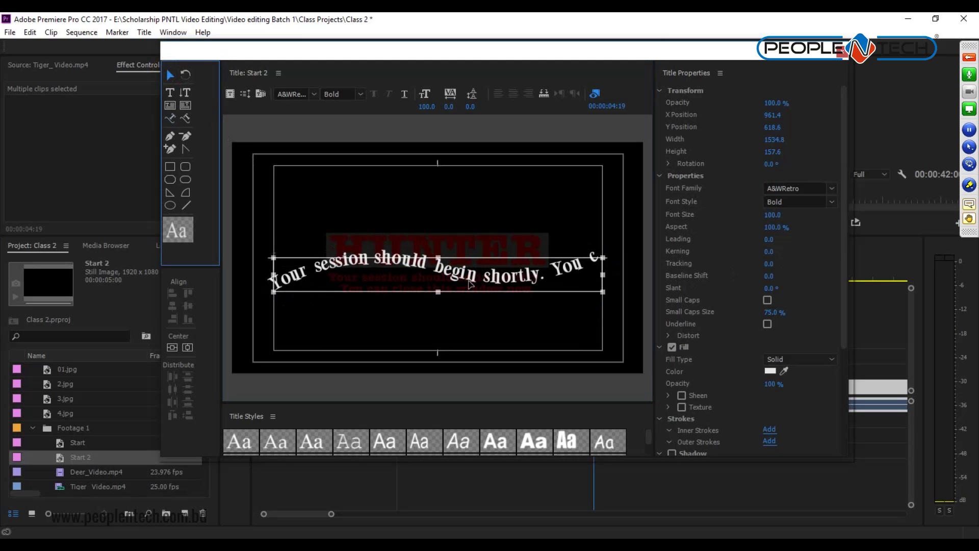
left_click_drag(775, 220, 752, 227)
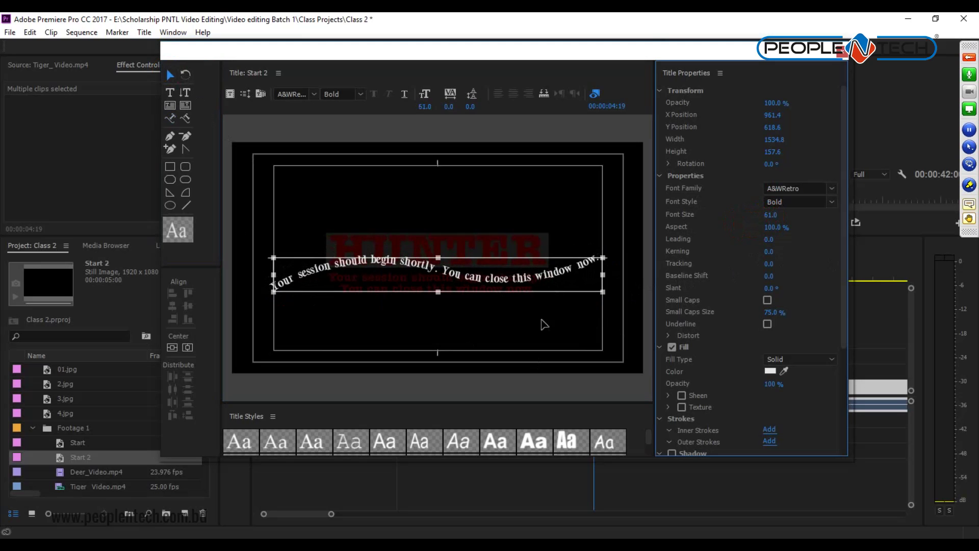
Step: Shrink the path text to about 975 wide and 115 high and centre it below the two subtitle lines
left_click_drag(273, 256, 397, 266)
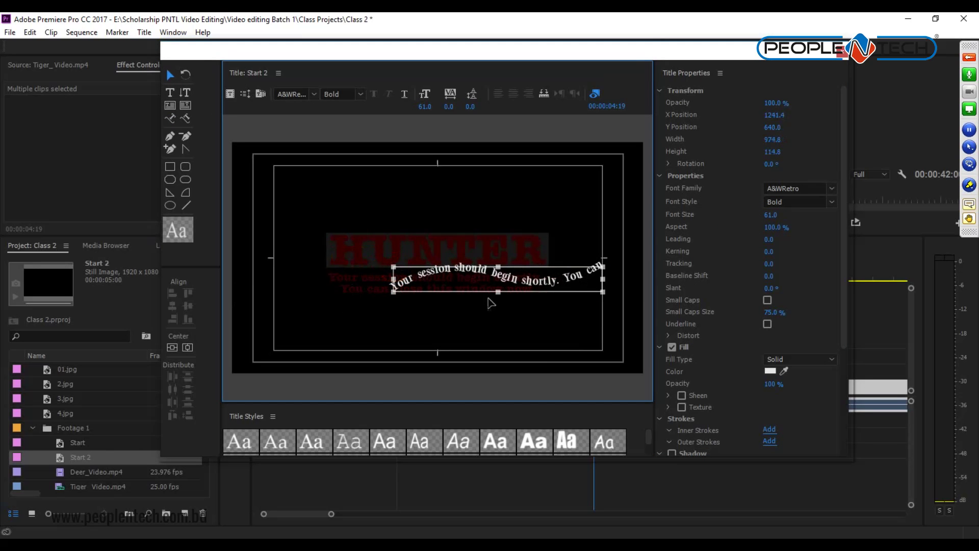
left_click_drag(528, 283, 470, 321)
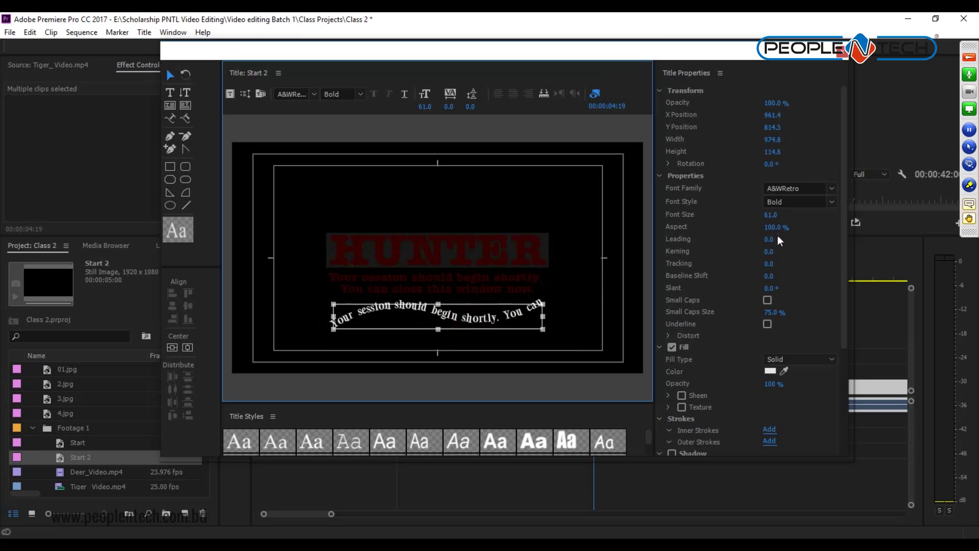
Step: Set the path text's font size to 38 and nudge the text slightly upward
mouse_move(770, 214)
left_mouse_down()
mouse_move(757, 219)
mouse_move(770, 219)
left_mouse_up()
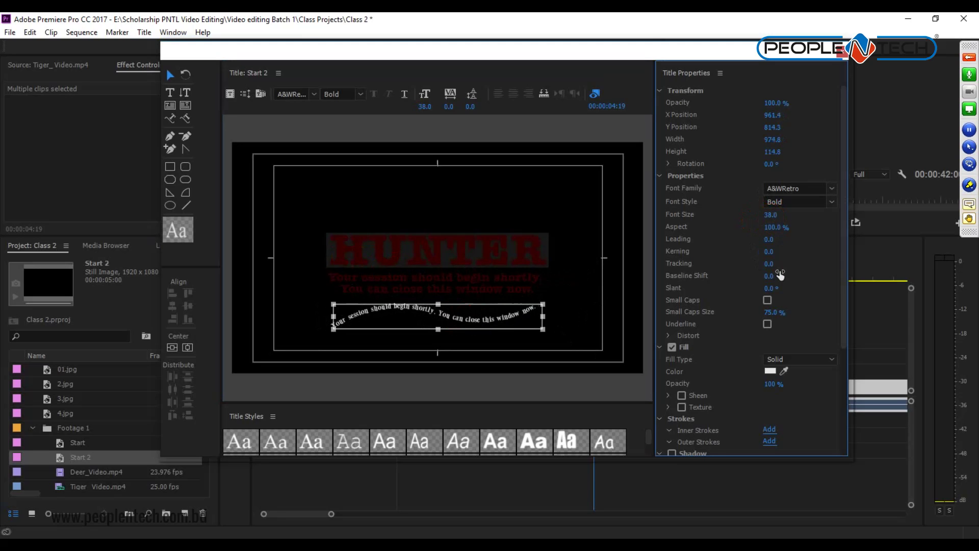
left_click(586, 286)
mouse_move(488, 324)
left_mouse_down()
mouse_move(498, 328)
mouse_move(486, 320)
left_mouse_up()
left_click(559, 270)
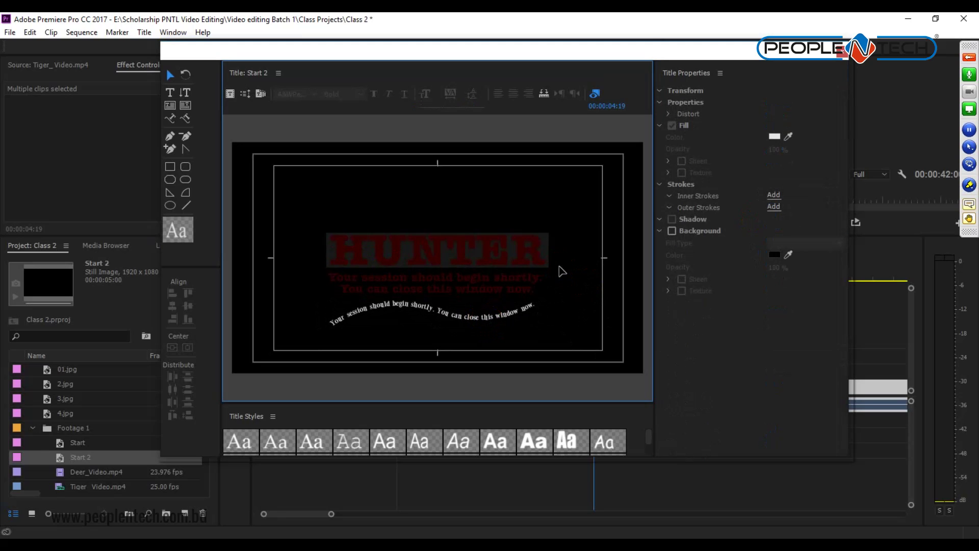
Step: Change the curved text's font family to Adobe Caslon Pro, Semibold
left_click(523, 318)
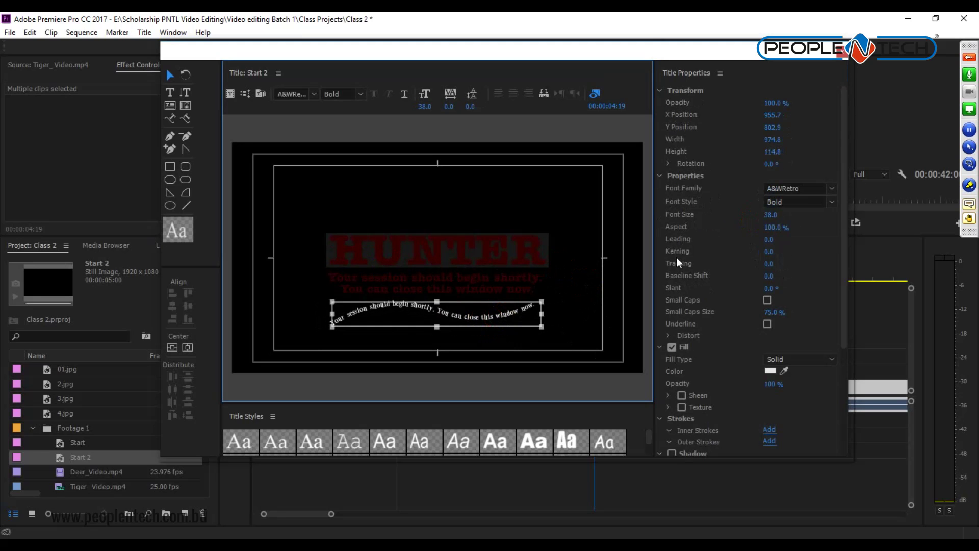
left_click(831, 189)
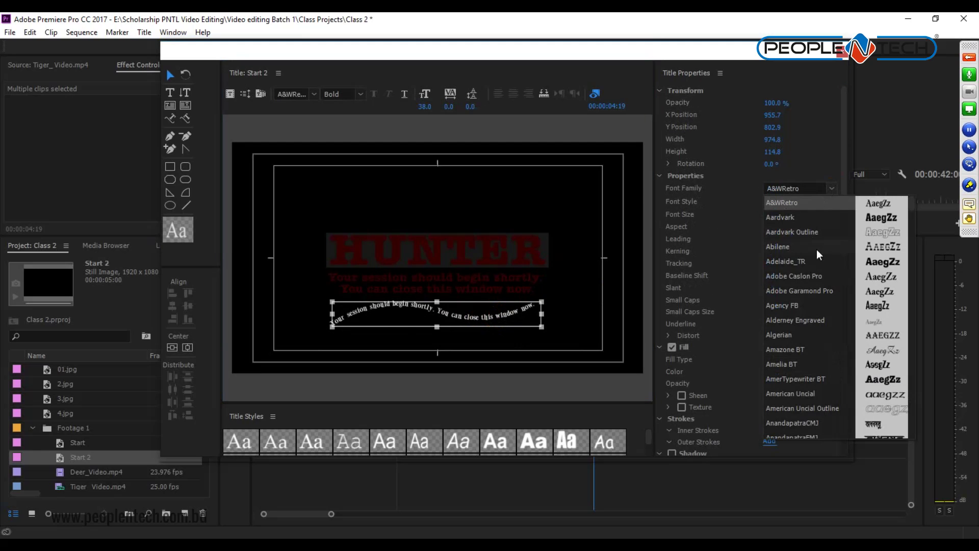
left_click(800, 278)
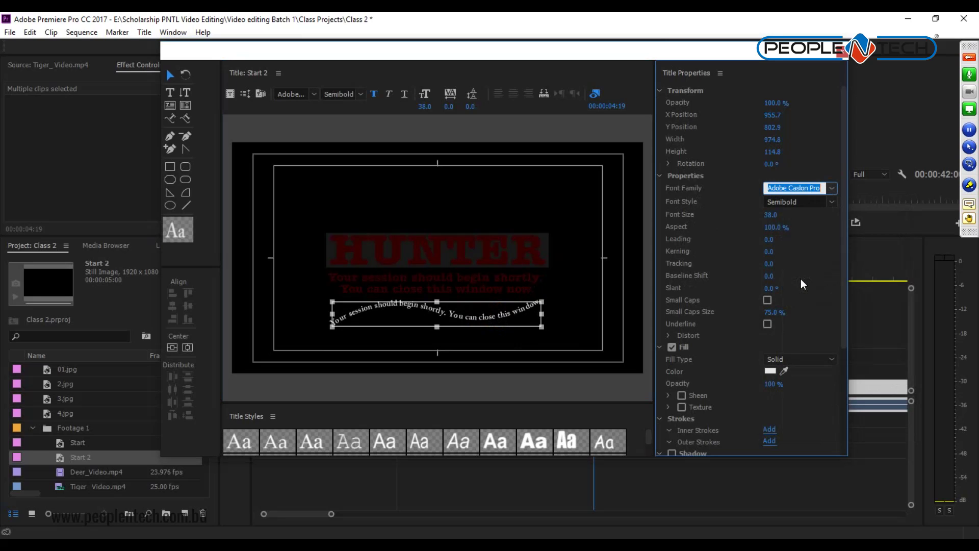
left_click(523, 217)
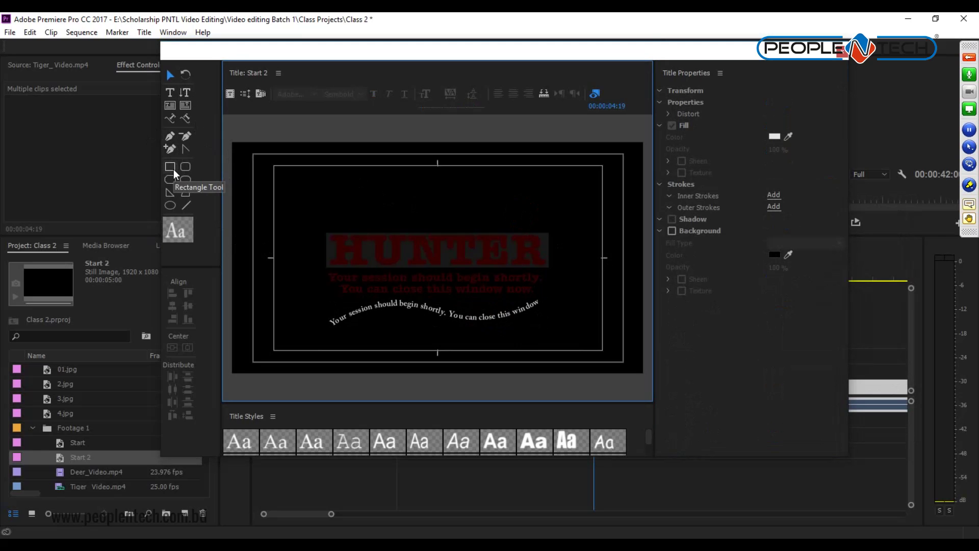
Step: Delete the curved text below the subtitle lines
left_click(410, 307)
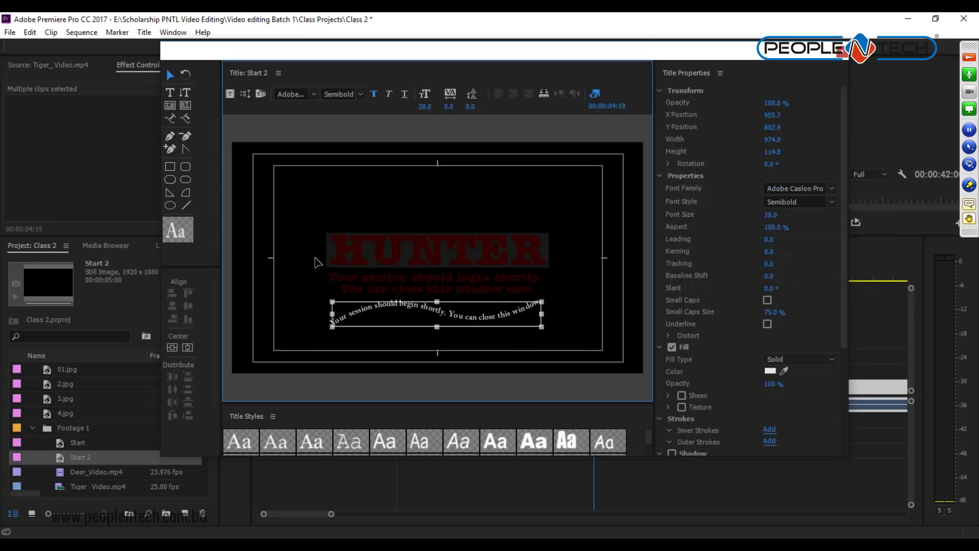
left_click(470, 213)
left_click(480, 318)
key("Delete")
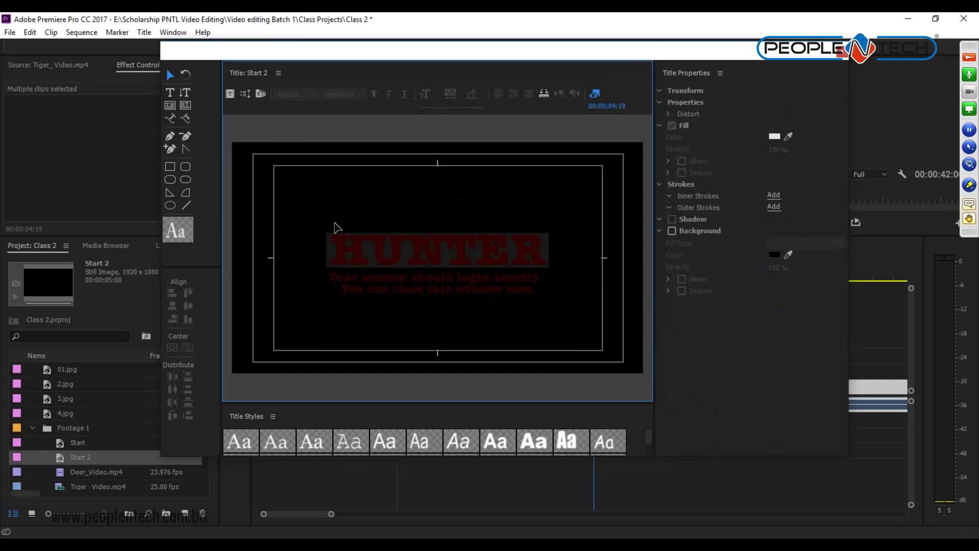
Step: Draw a wavy text path about 1535 wide and 116 high across the lower subtitle area, lengthening its middle curve handle
left_click(170, 116)
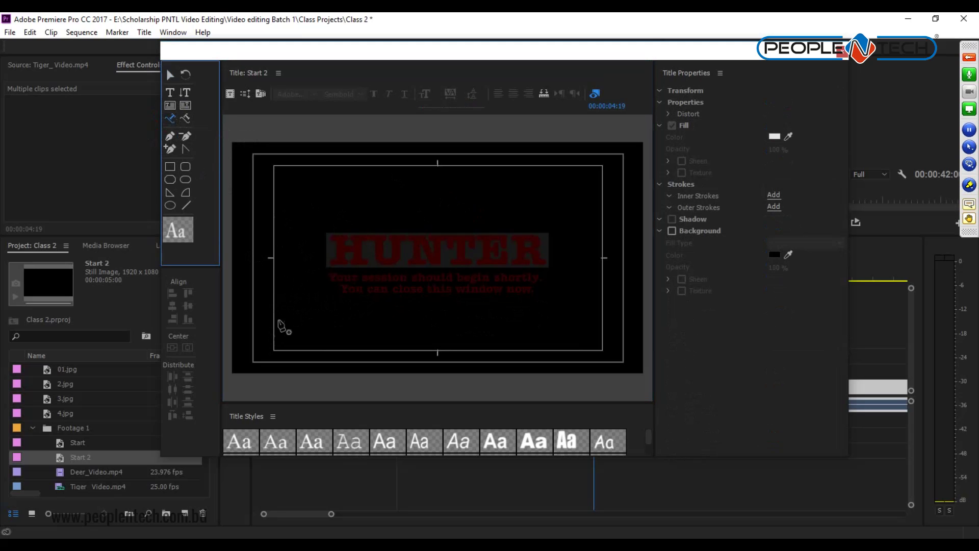
left_click(273, 306)
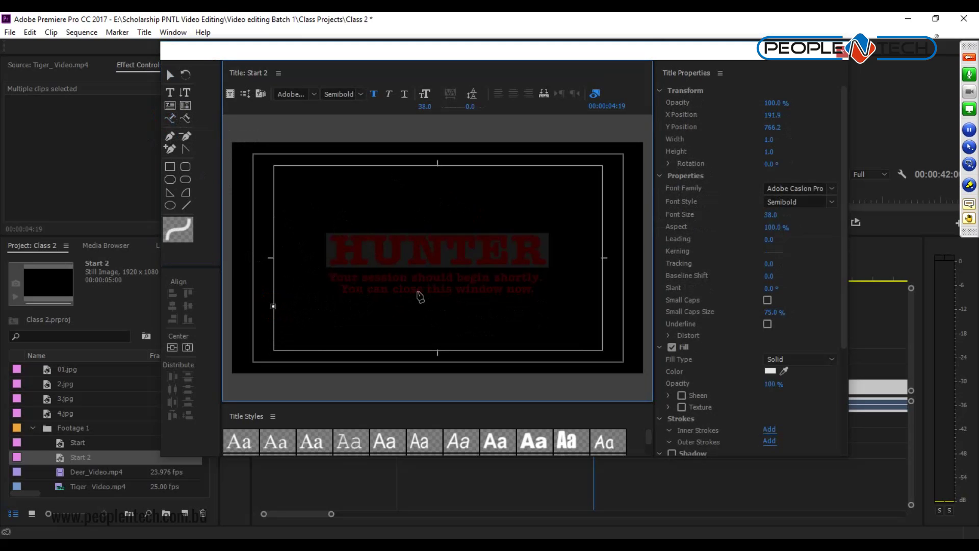
left_click_drag(435, 296, 510, 327)
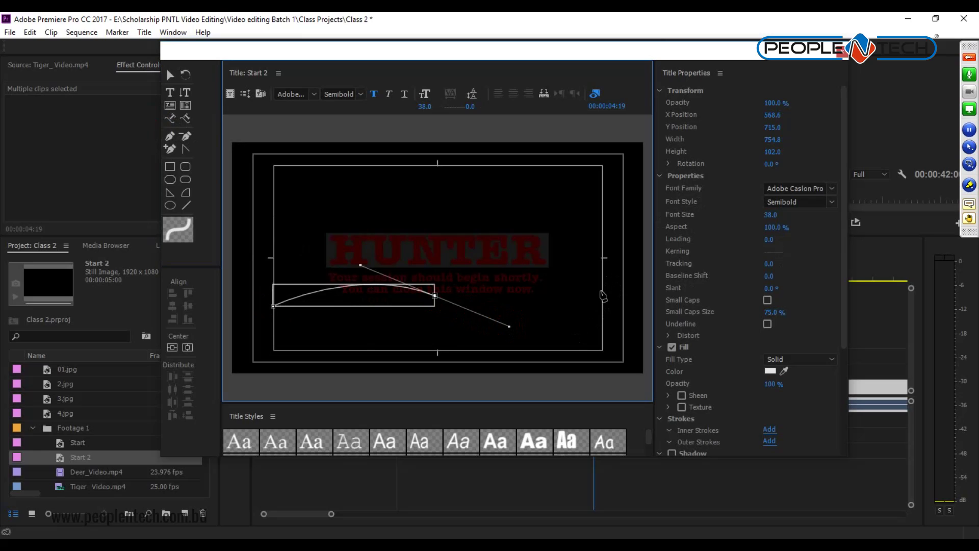
left_click(601, 292)
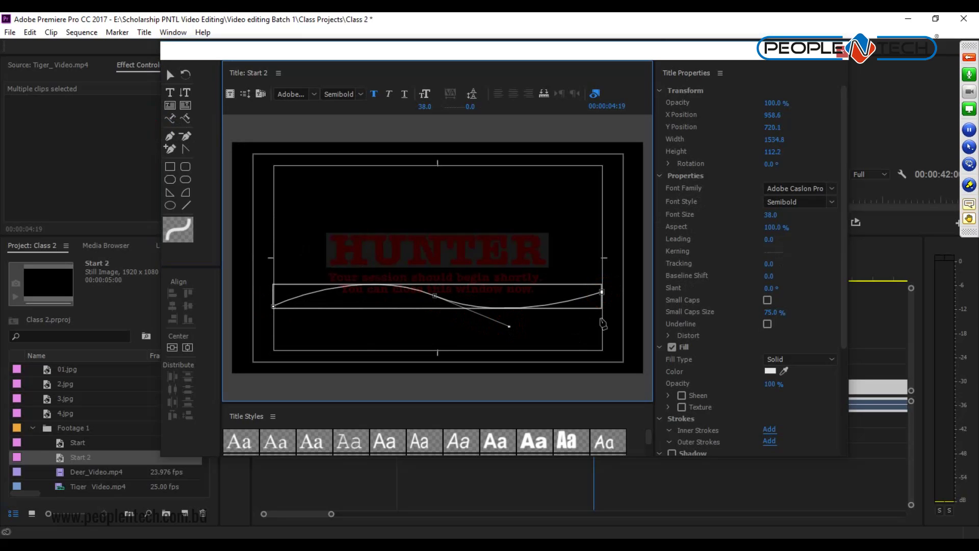
left_click_drag(509, 327, 533, 333)
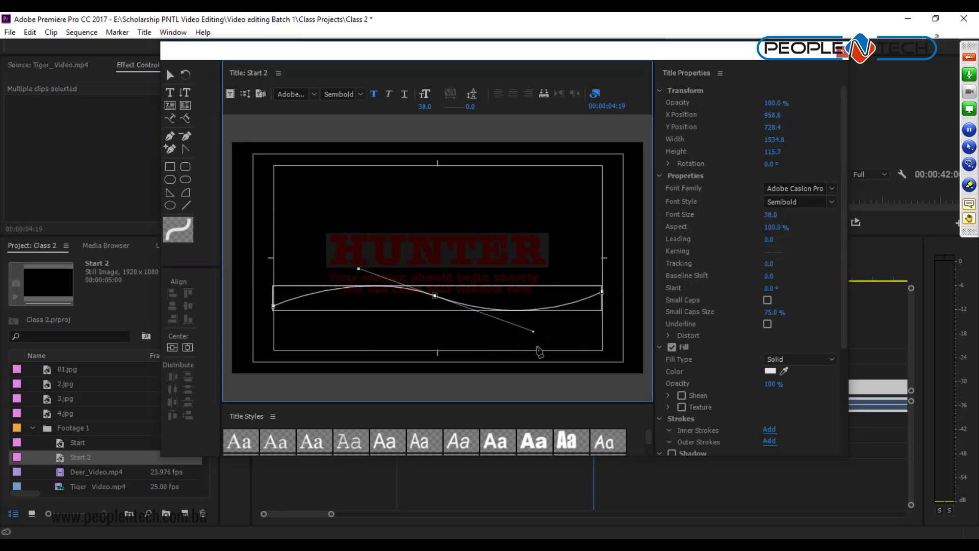
Step: Enter "Your session should begin shortly. You can close this window now." along the new wavy path
left_click(170, 117)
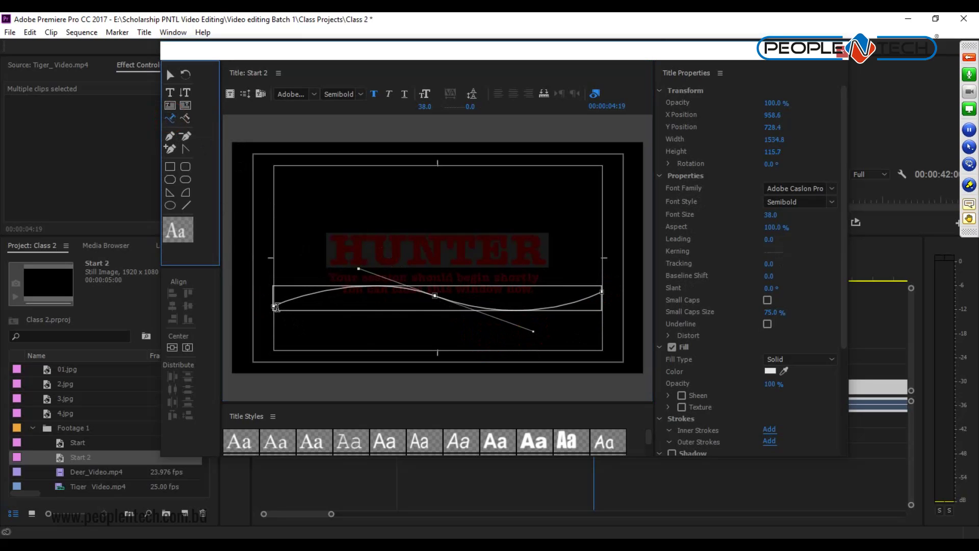
left_click(275, 307)
left_click(275, 307)
type("Your session should begin shortly. You can close this window now!")
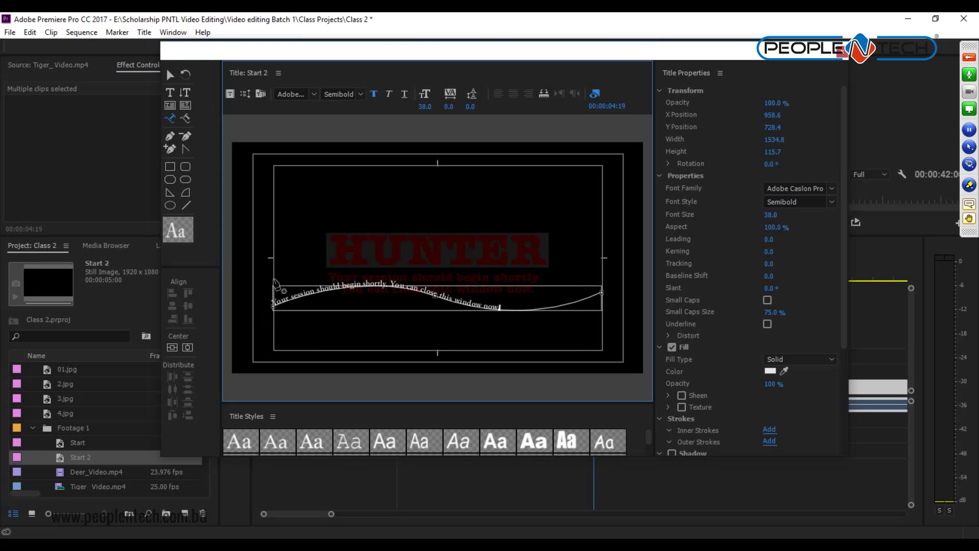
Step: Set the new path text's font size to 53 and deselect it
left_click(170, 75)
left_click_drag(770, 215, 776, 214)
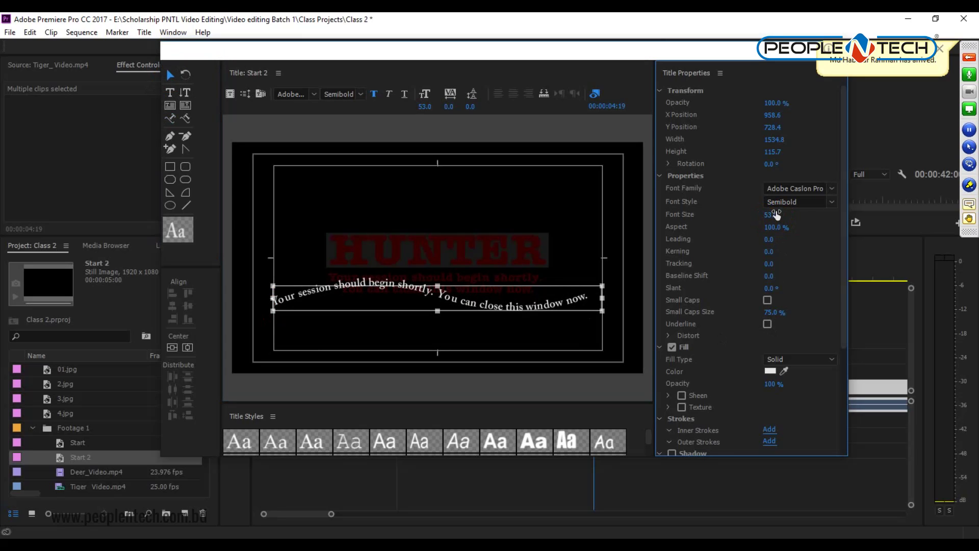
left_click(562, 232)
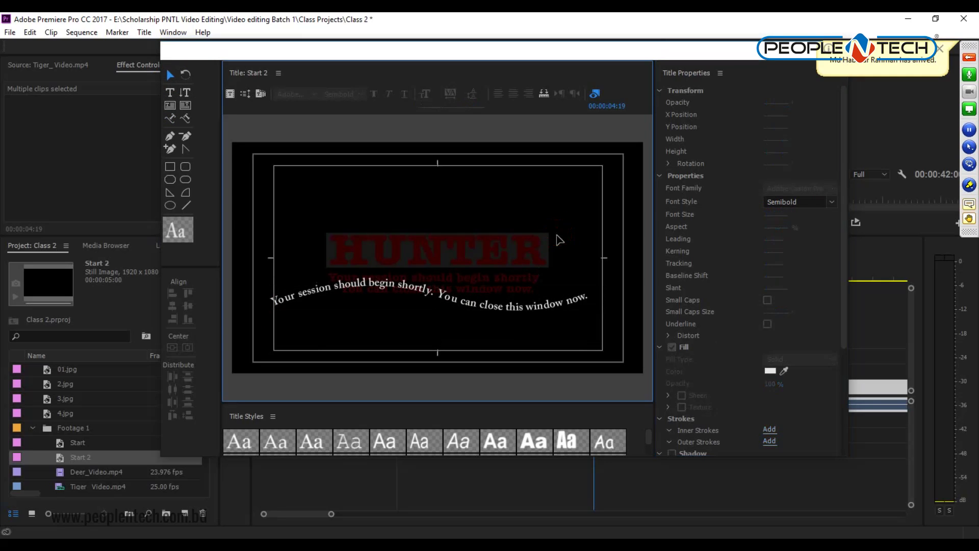
Step: Delete the wavy path text from the title and move the playhead to 00:00:06:23 so the tiger footage shows behind
left_click(537, 309)
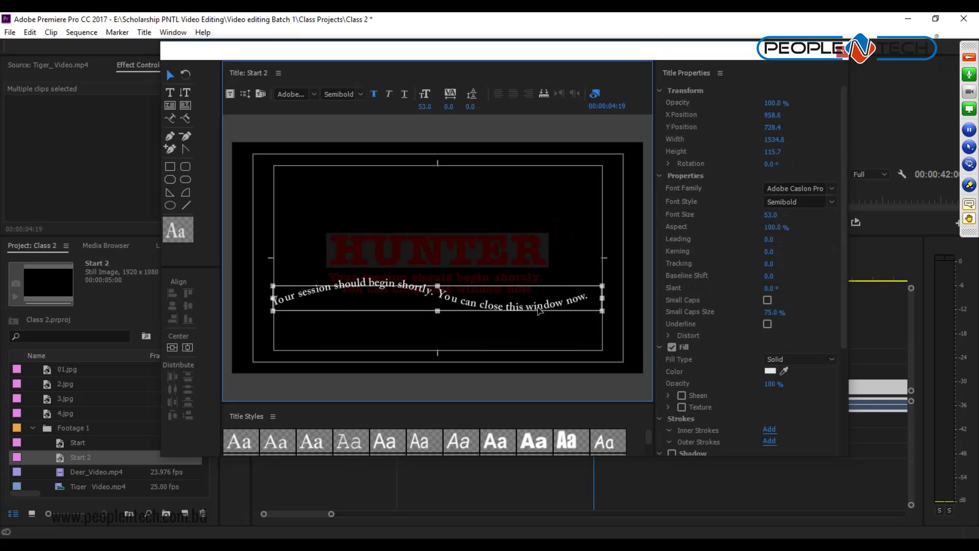
key("Delete")
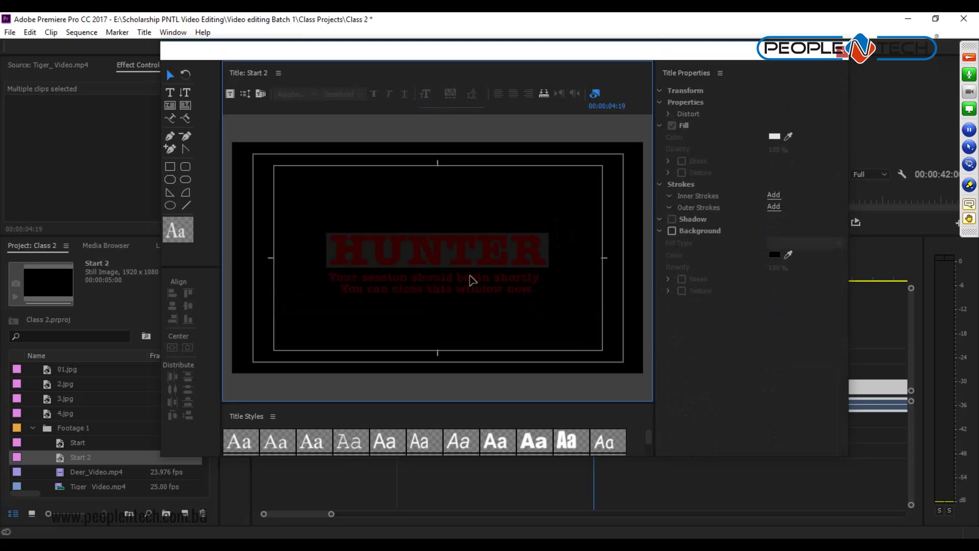
left_click_drag(774, 64, 188, 109)
left_click_drag(594, 276, 686, 292)
left_click_drag(212, 109, 522, 115)
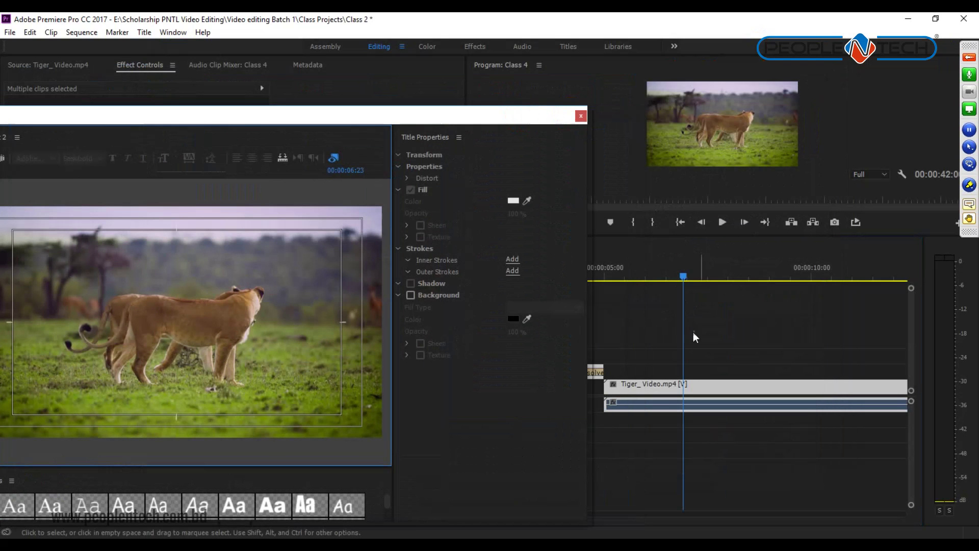
left_click_drag(318, 121, 624, 78)
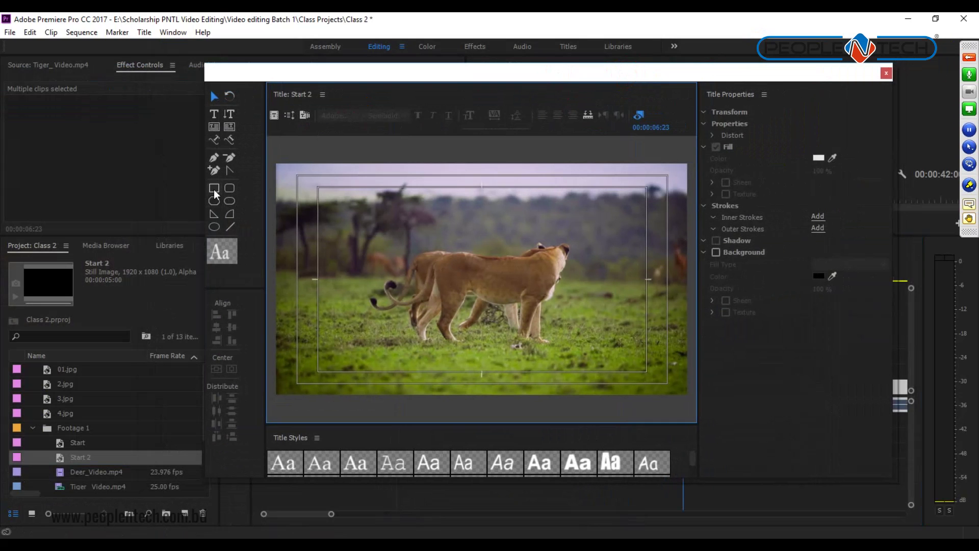
Step: Create an area text box about 1293 wide and 402 high, filled with repeated "Your session should begin shortly. You can close this window now."
left_click(215, 127)
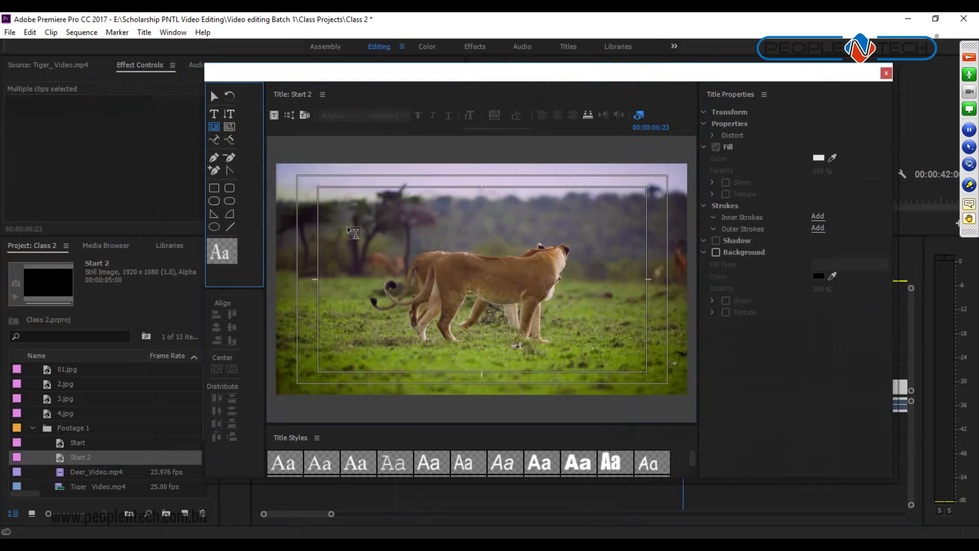
left_click_drag(341, 237, 618, 322)
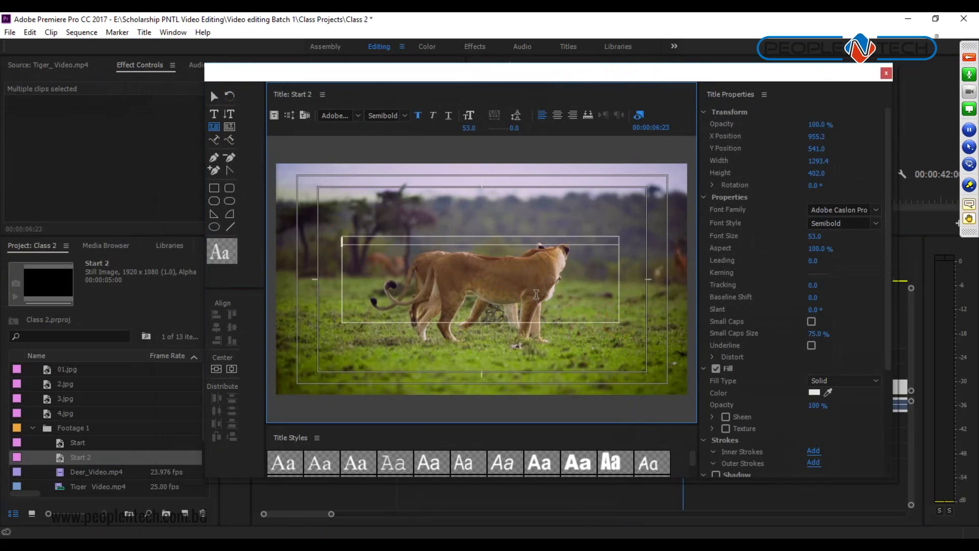
key("Escape")
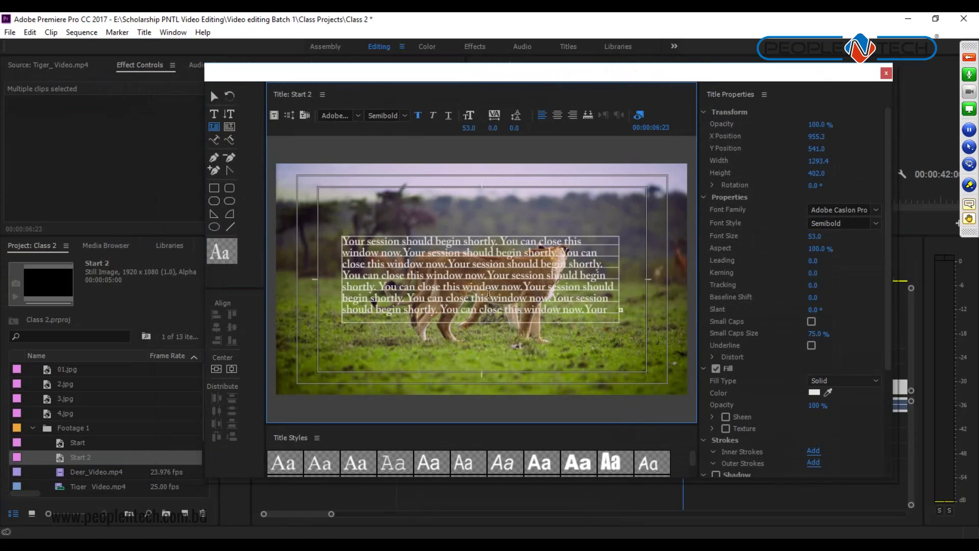
Step: Center-align the paragraph text inside its box and highlight all of its lines
left_click(217, 97)
left_click(552, 277)
left_click(559, 116)
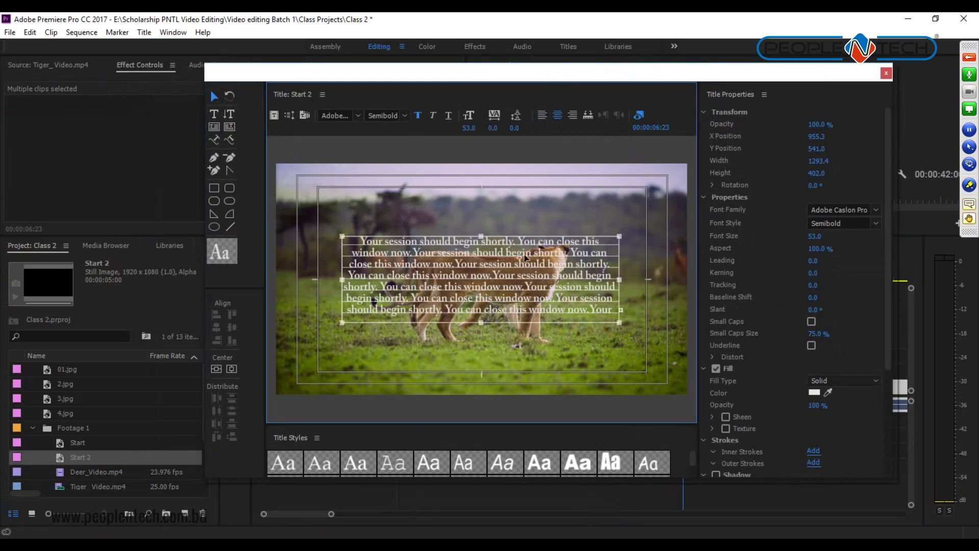
left_click(214, 115)
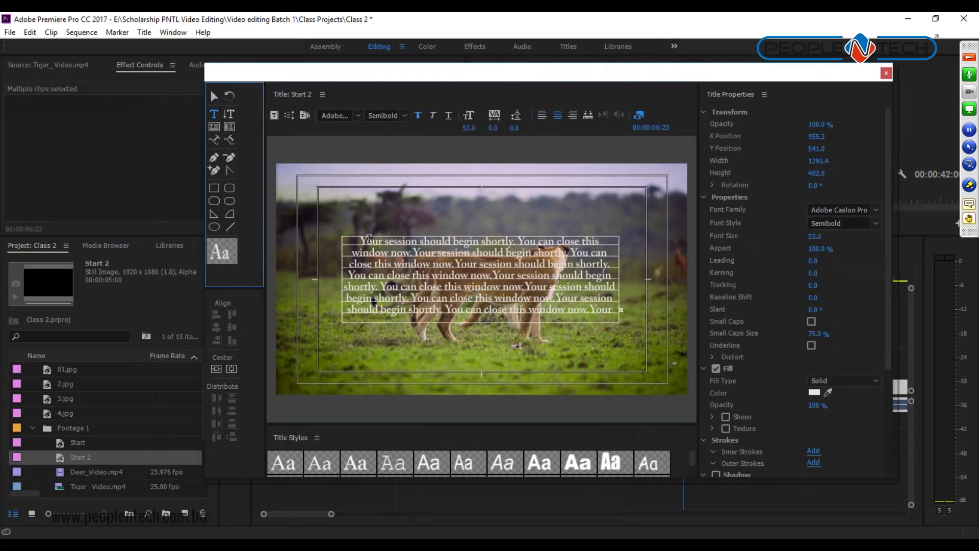
left_click(354, 238)
left_click_drag(354, 238, 618, 343)
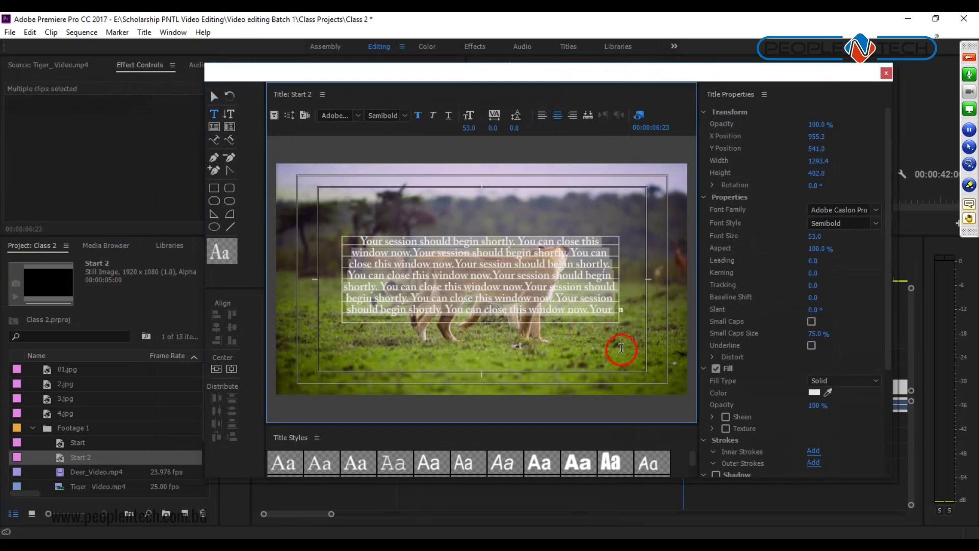
Step: Center the paragraph text box horizontally in the frame and close the title editor
left_click(214, 95)
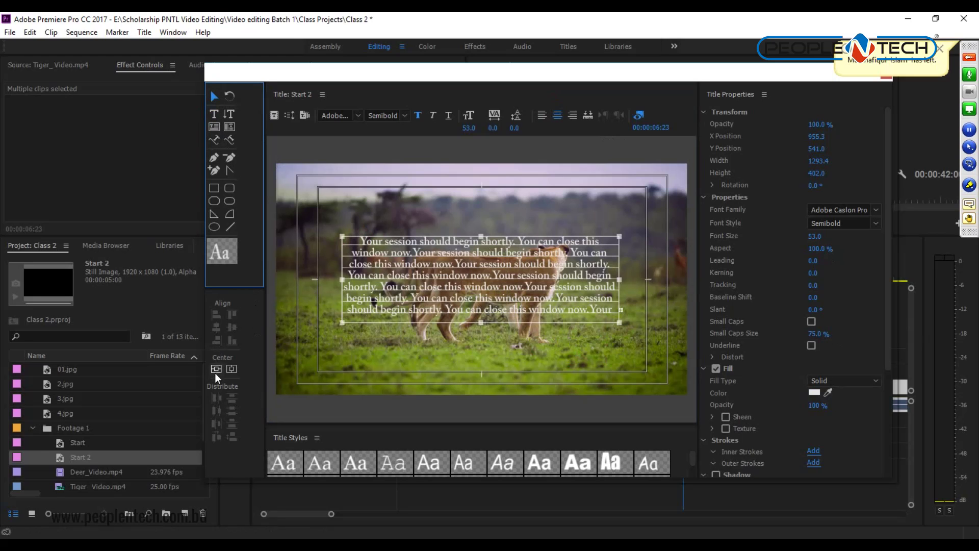
left_click(232, 369)
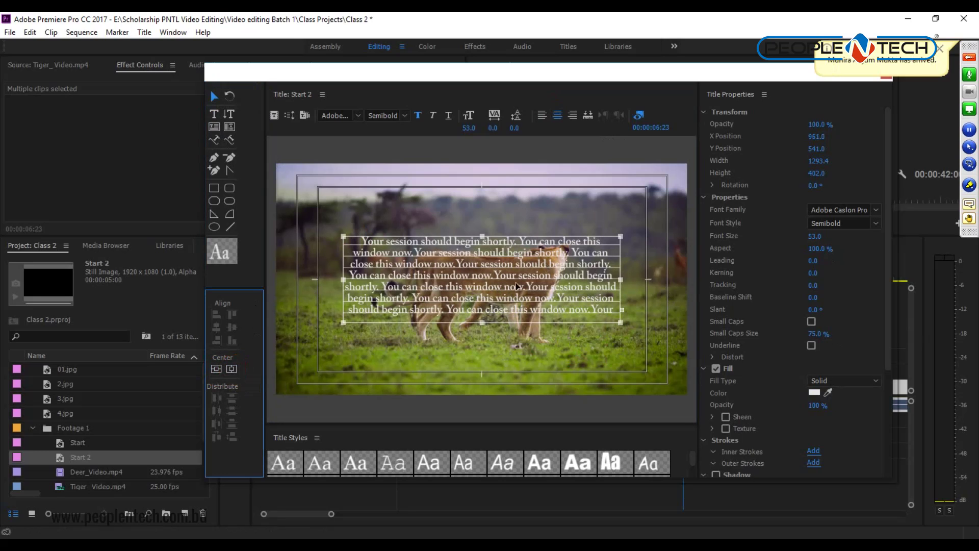
left_click(607, 208)
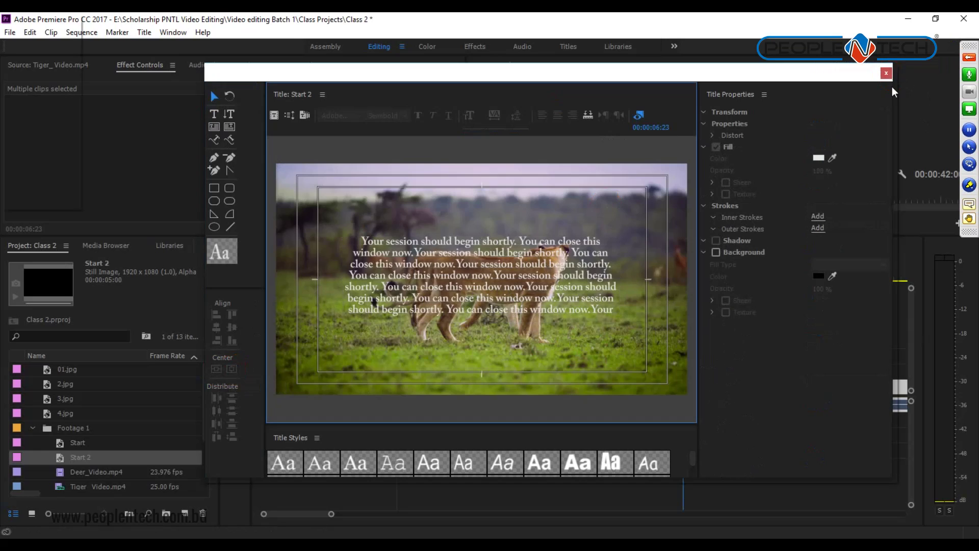
left_click(886, 73)
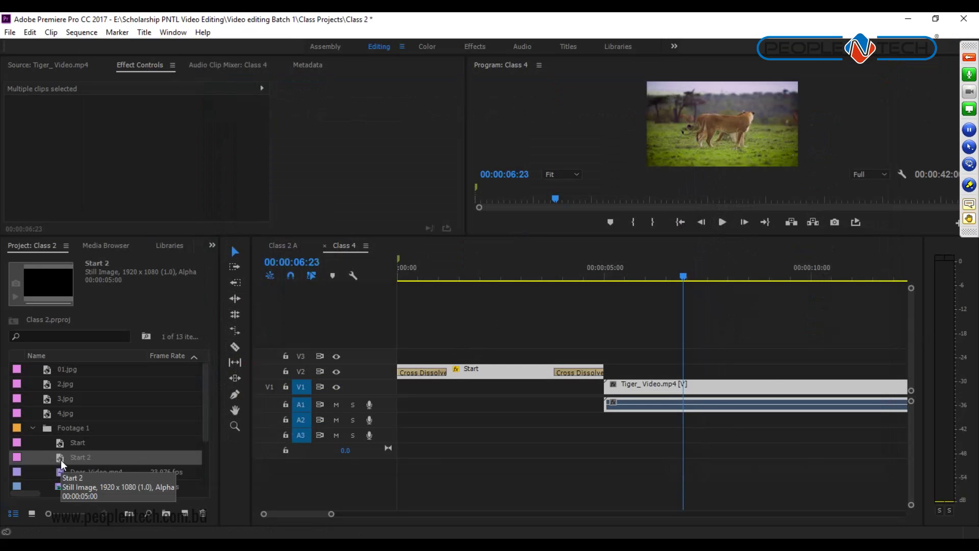
Step: Place the Start 2 title on V2 directly after Start and shift the tiger clip past the end of Start 2
left_click_drag(60, 459, 602, 370)
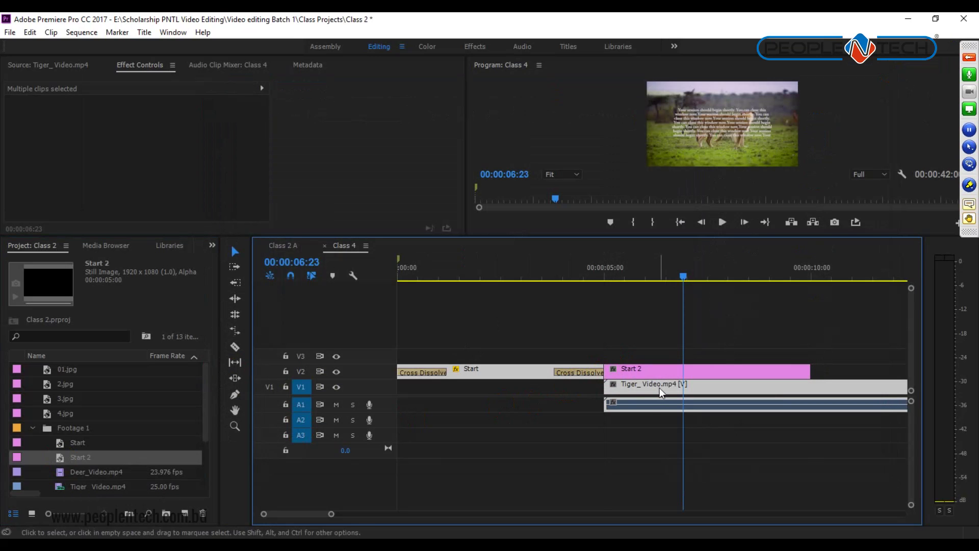
left_click_drag(330, 515, 471, 522)
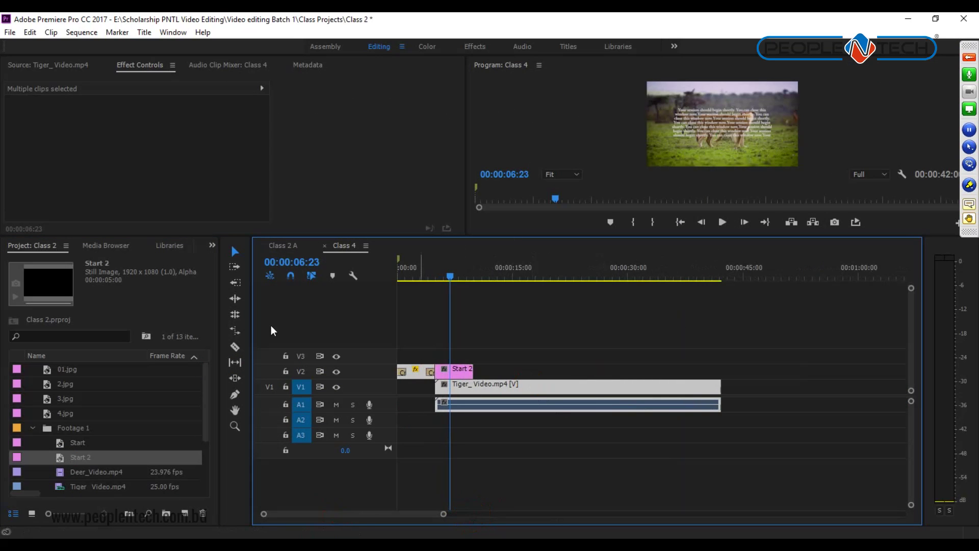
left_click(234, 266)
left_click_drag(517, 387, 566, 390)
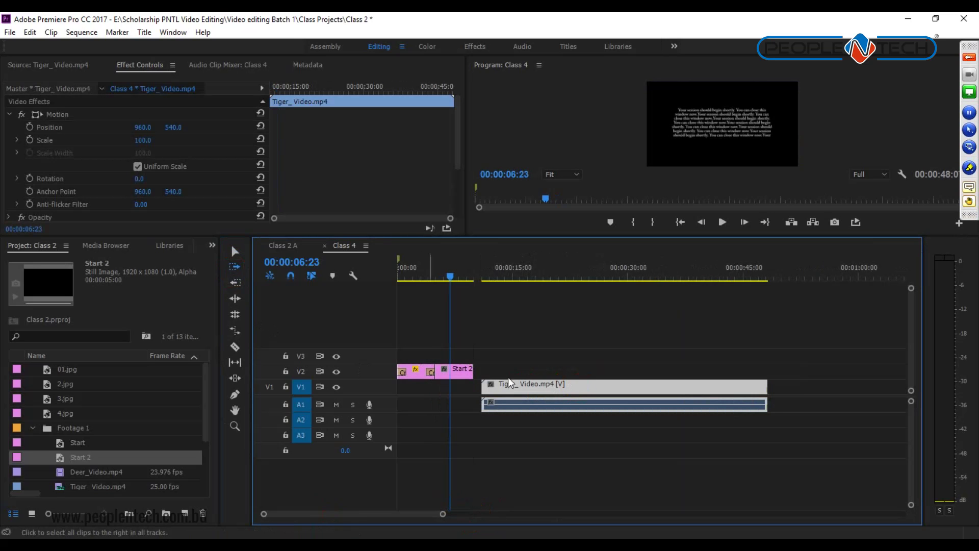
Step: Try Track Select Backward from the tiger clip to select it with the preceding titles, clearing the selection each time
left_click(235, 282)
left_click(558, 390)
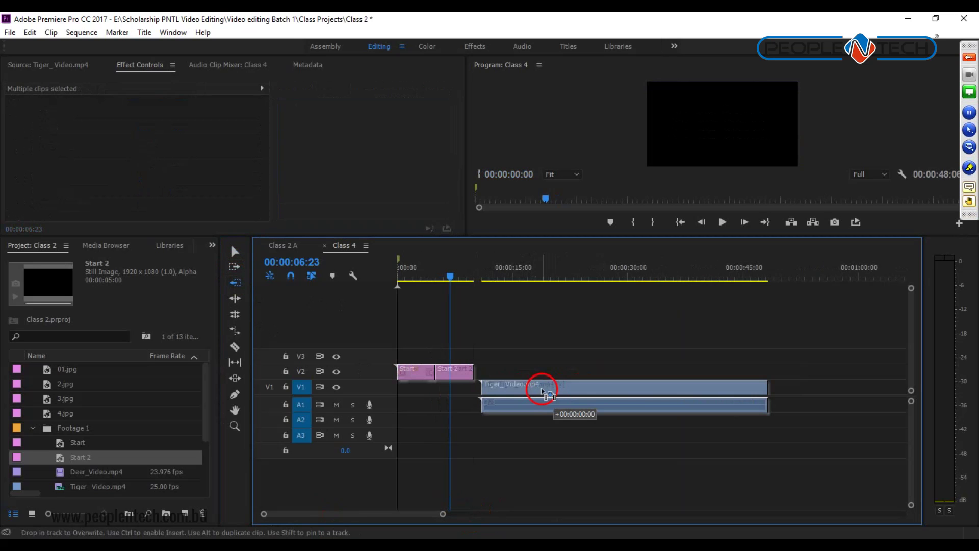
left_click(582, 431)
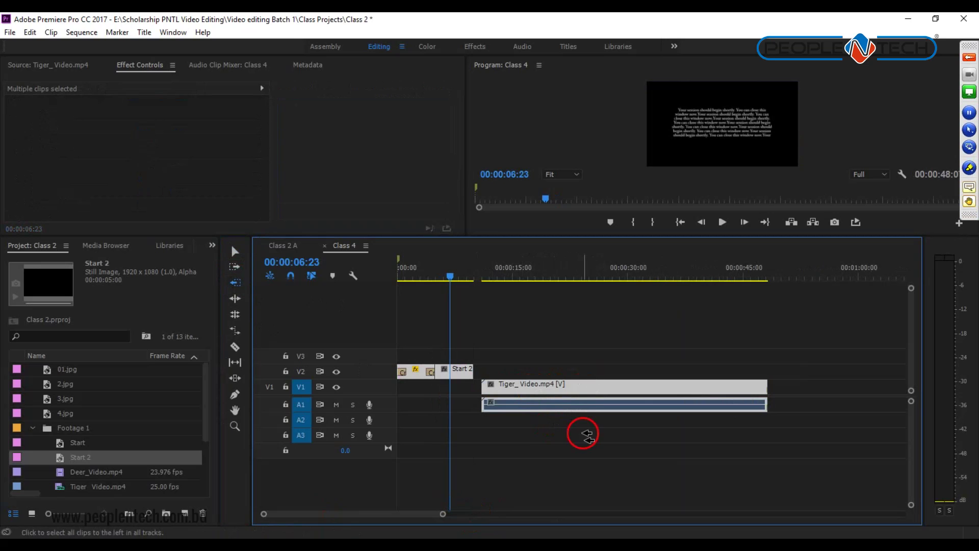
left_click(235, 251)
left_click(464, 323)
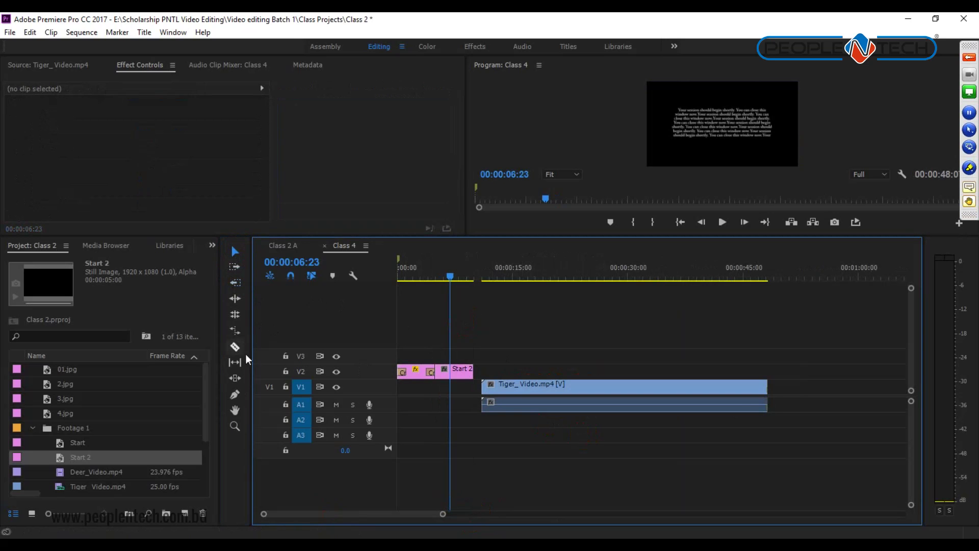
left_click(235, 285)
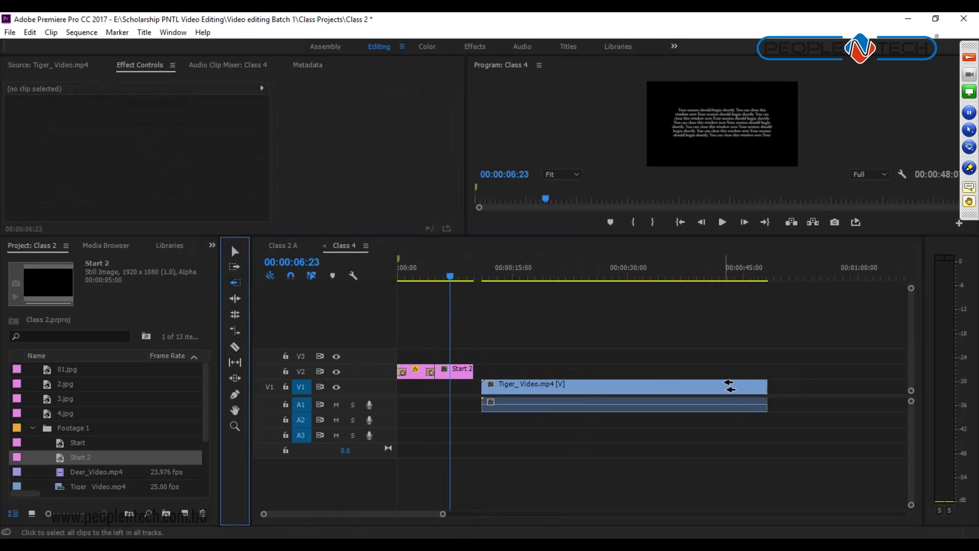
left_click(730, 385)
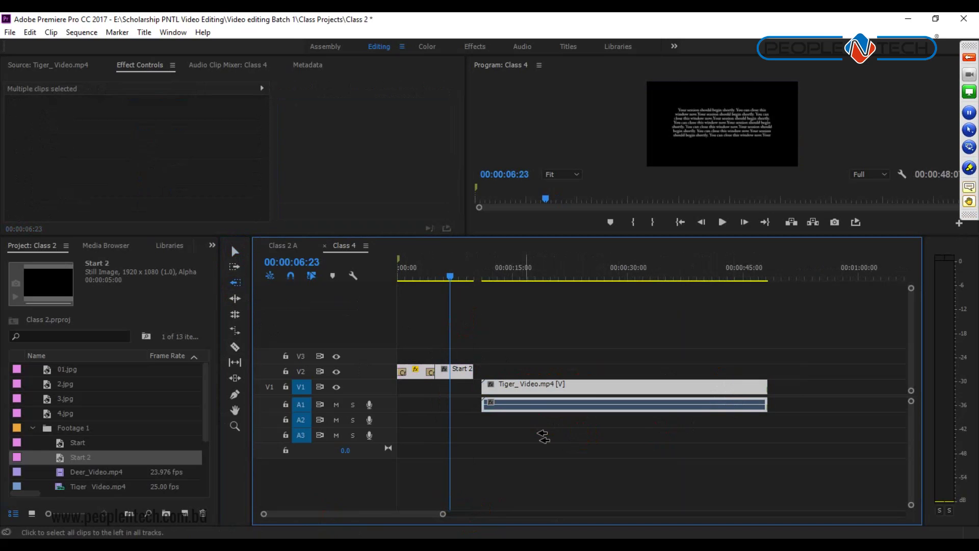
left_click(233, 250)
left_click(525, 350)
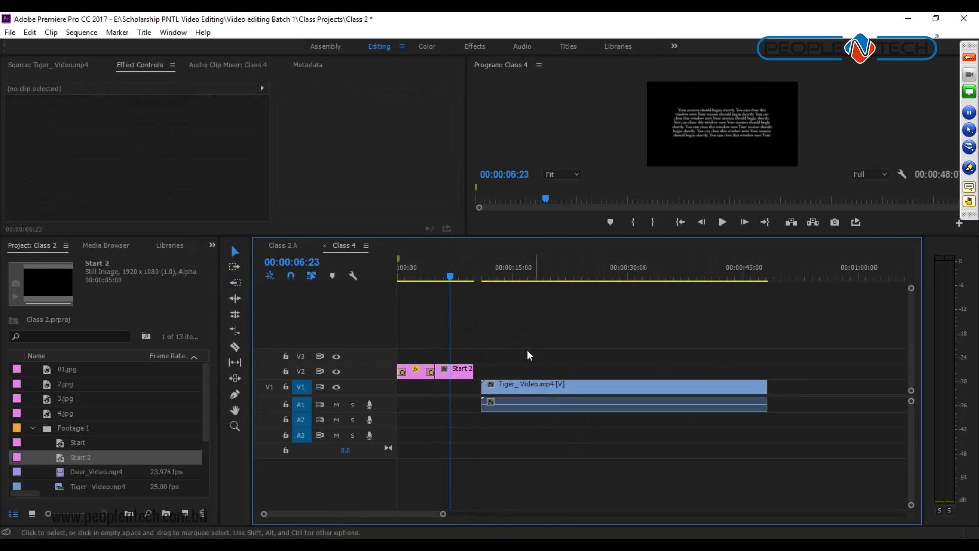
Step: Move the tiger clip back against the end of Start 2 and enlarge the program preview area
left_click_drag(576, 387, 560, 386)
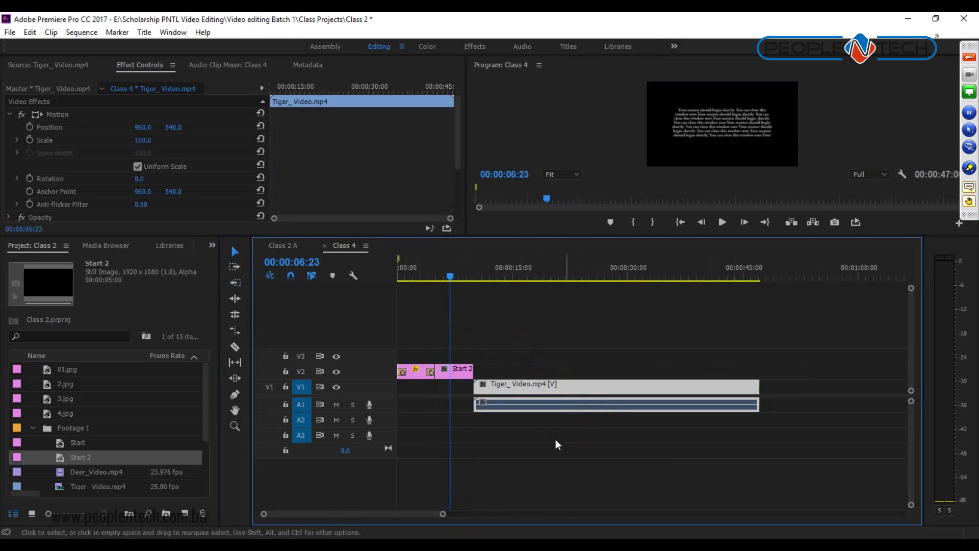
left_click(568, 449)
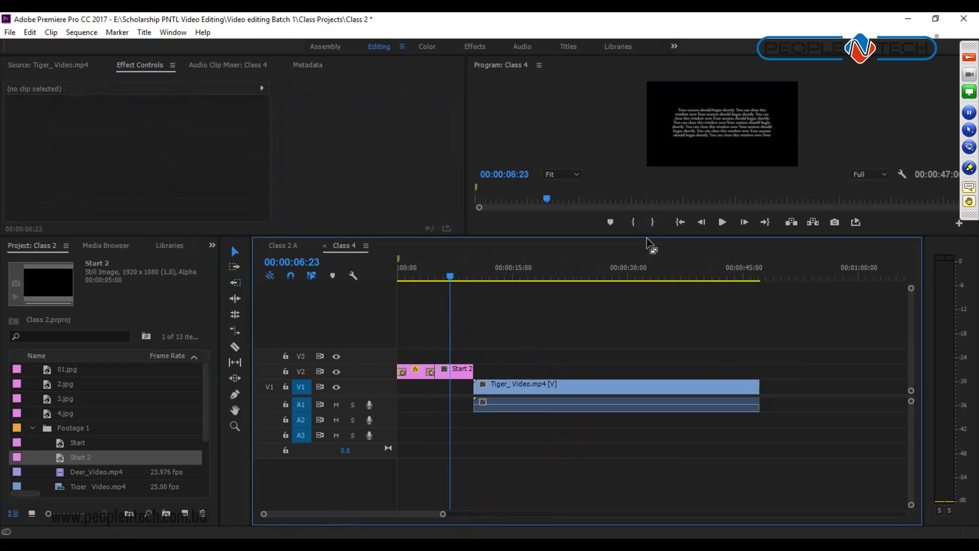
left_click_drag(645, 236, 647, 330)
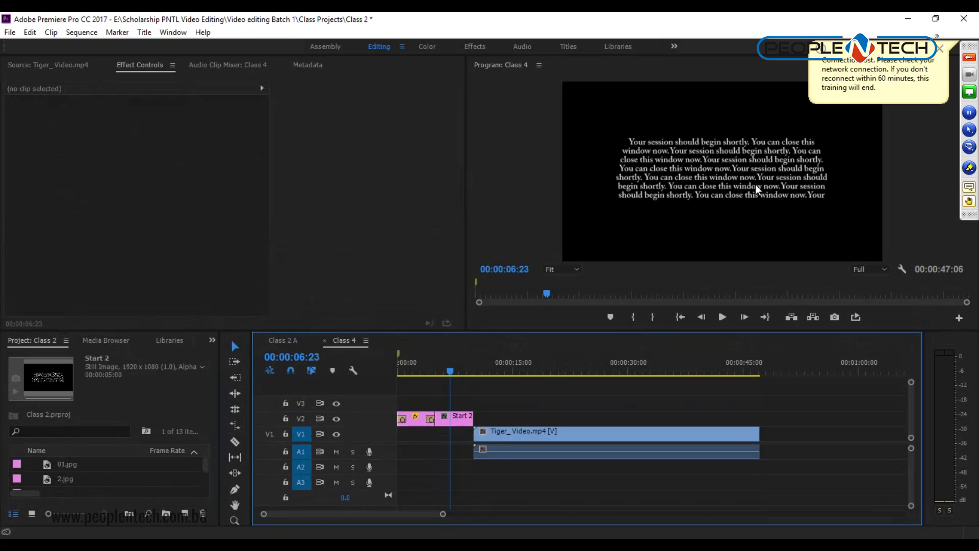
Step: Expand the GoToTraining control panel
left_click(969, 192)
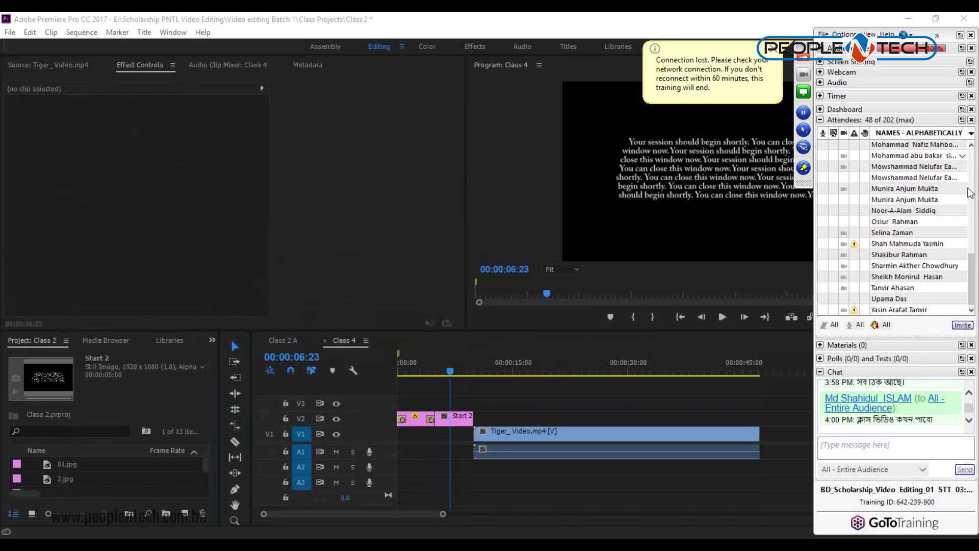
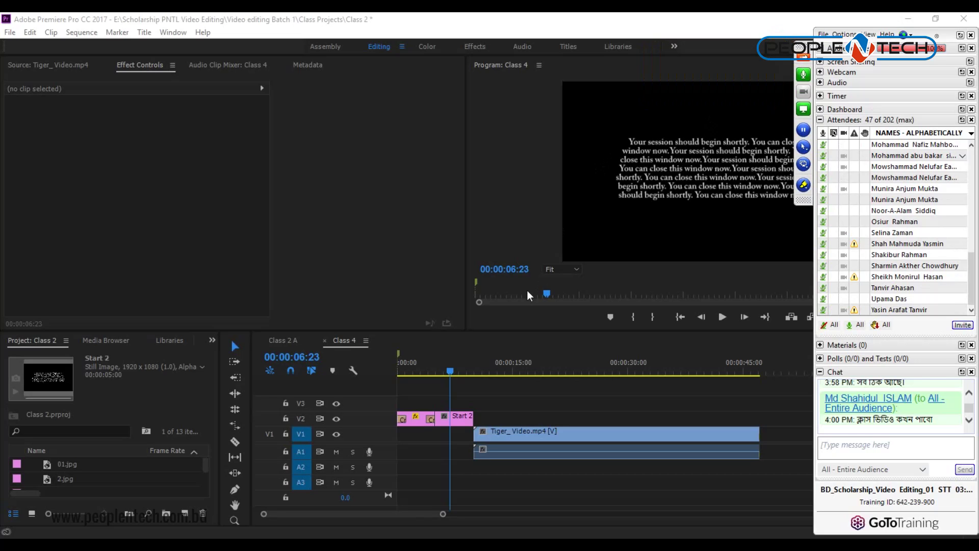
Step: Apply Cross Dissolve transitions to the beginning and end of the Start 2 title clip
left_click_drag(442, 513, 421, 516)
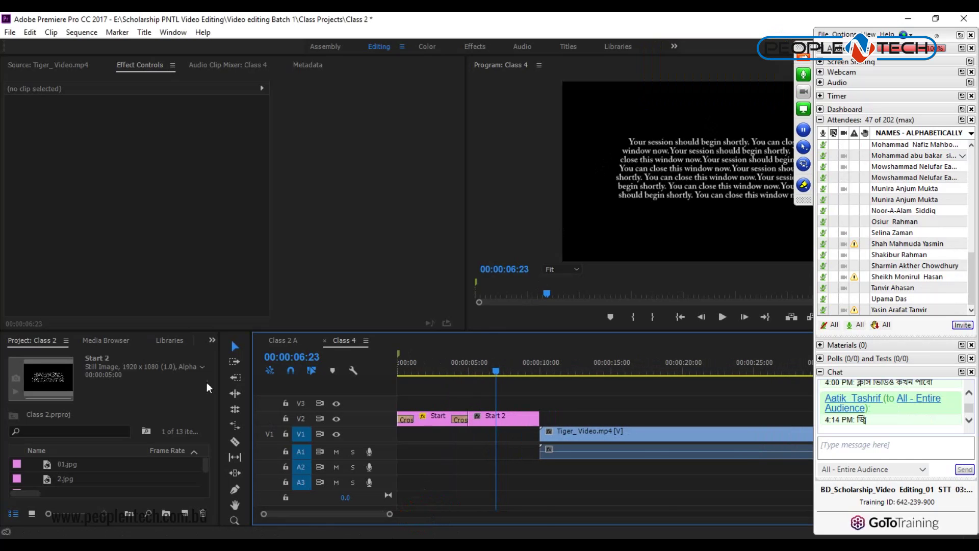
left_click(213, 338)
left_click(234, 411)
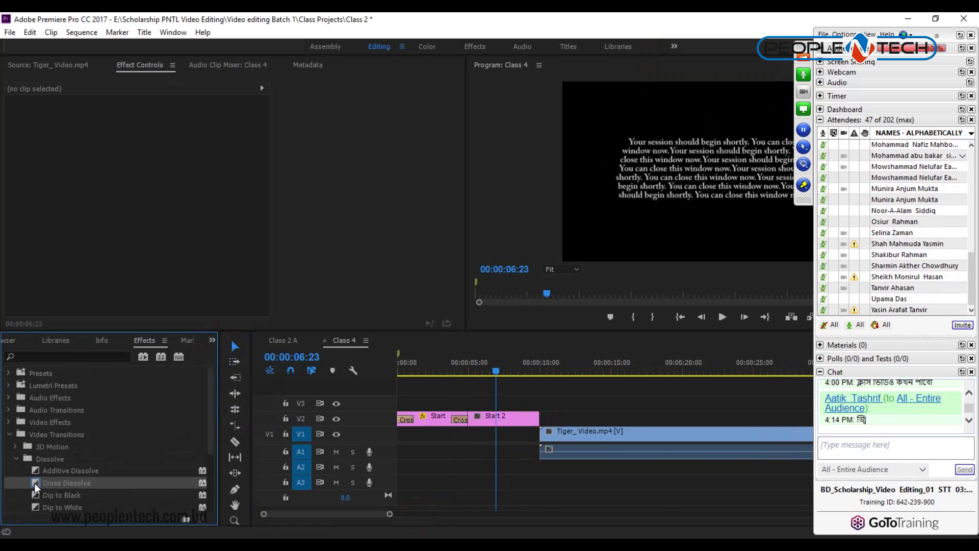
left_click_drag(35, 483, 477, 425)
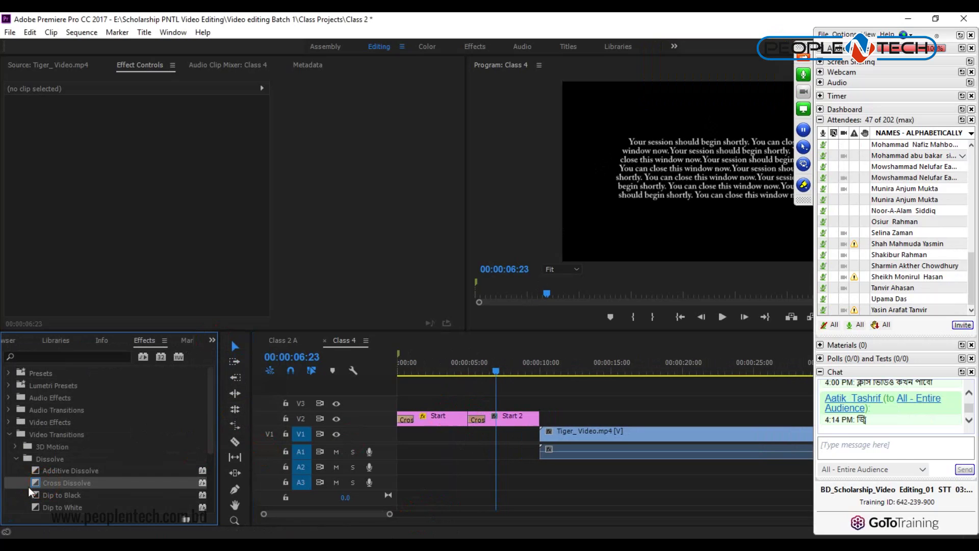
left_click_drag(32, 482, 530, 417)
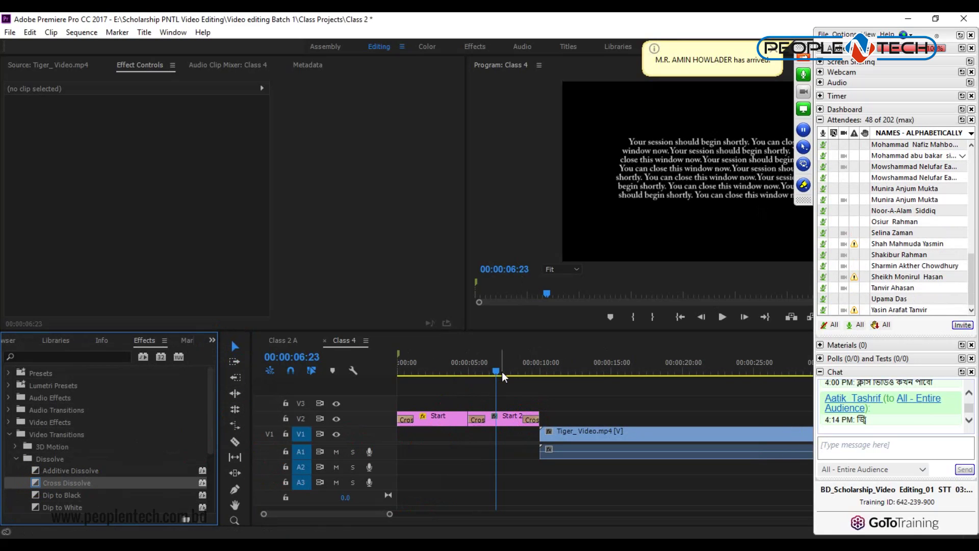
Step: Play the sequence from its beginning into the tiger footage and return the playhead to 00:00:06:23
left_click_drag(497, 372, 372, 359)
key("space")
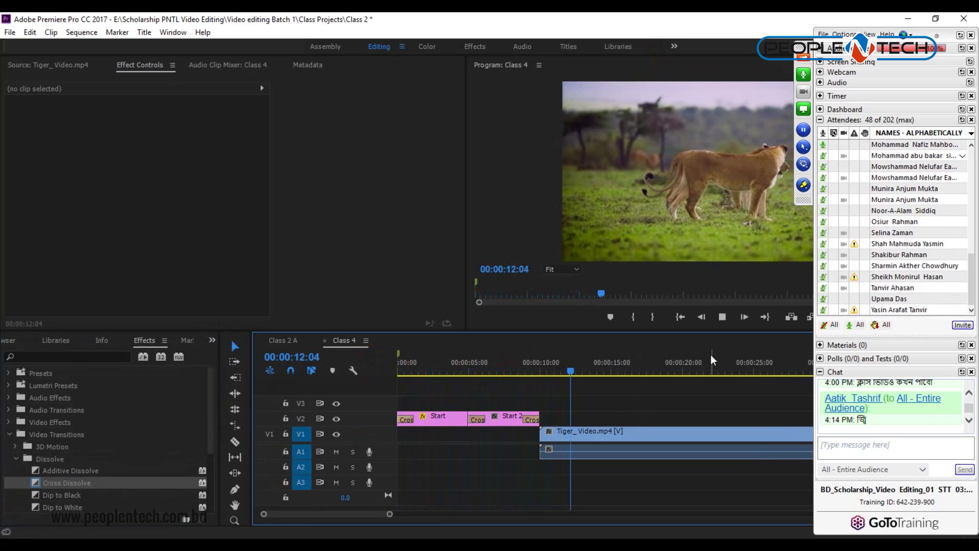
key("space")
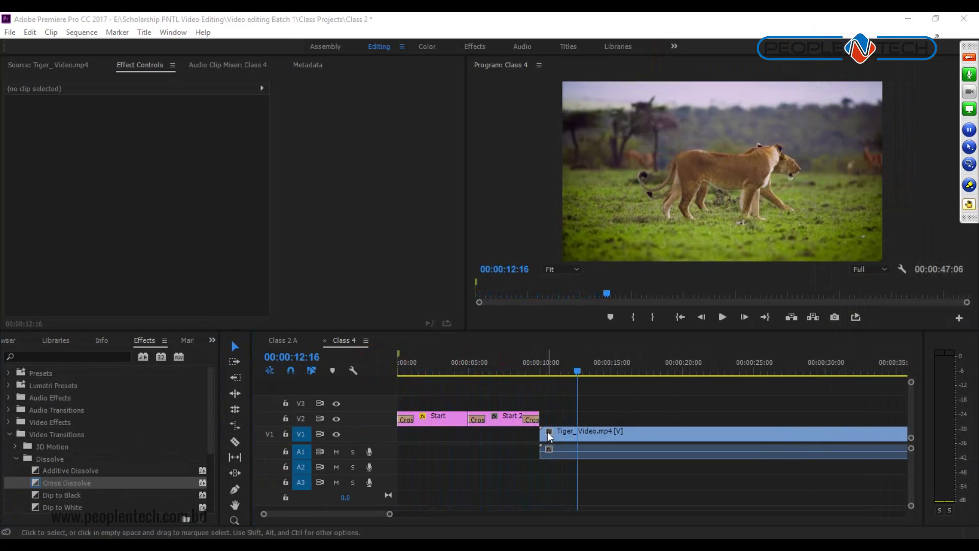
left_click_drag(575, 370, 496, 387)
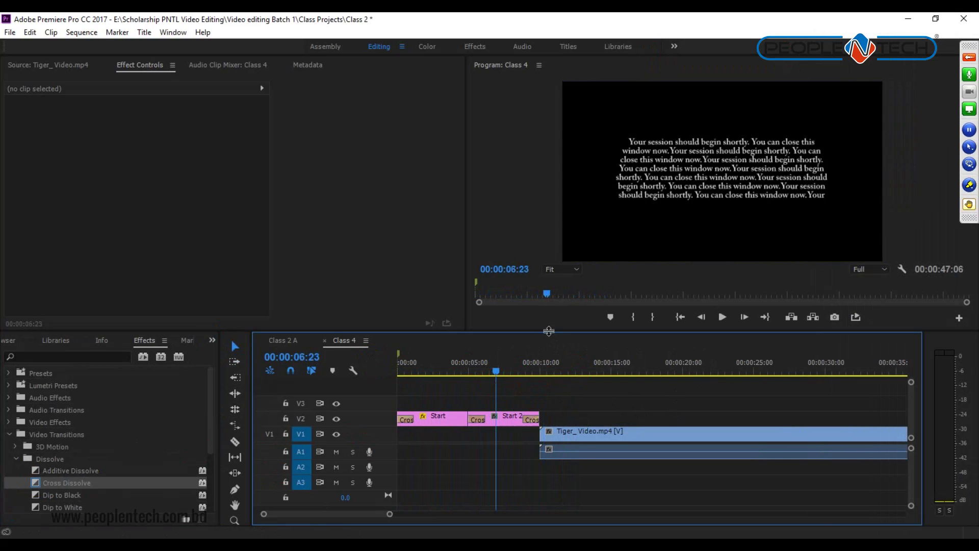
Step: Enlarge the timeline area, show the project items, and create a new 1920 x 1080 title at 25.00 fps named Title 03
left_click_drag(549, 331, 552, 245)
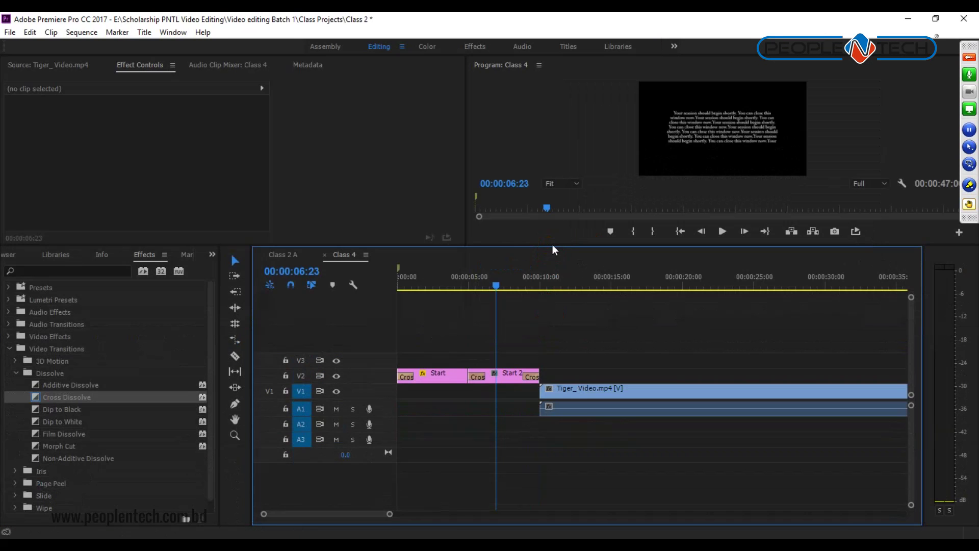
left_click(212, 255)
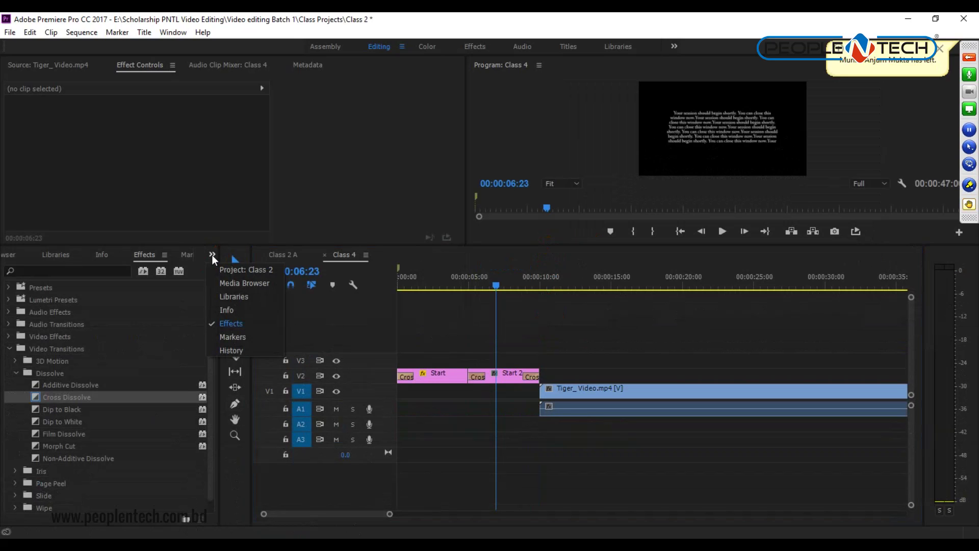
left_click(239, 271)
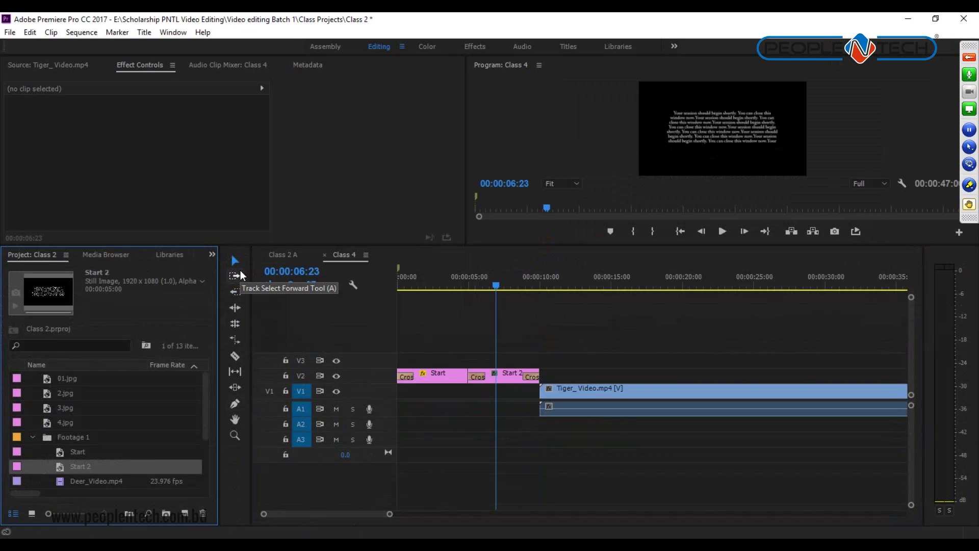
left_click(184, 514)
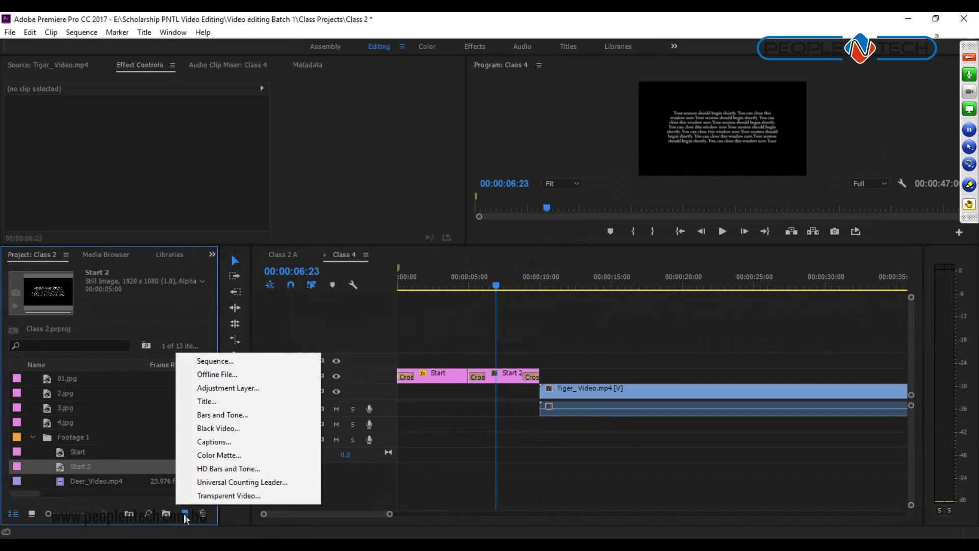
left_click(231, 402)
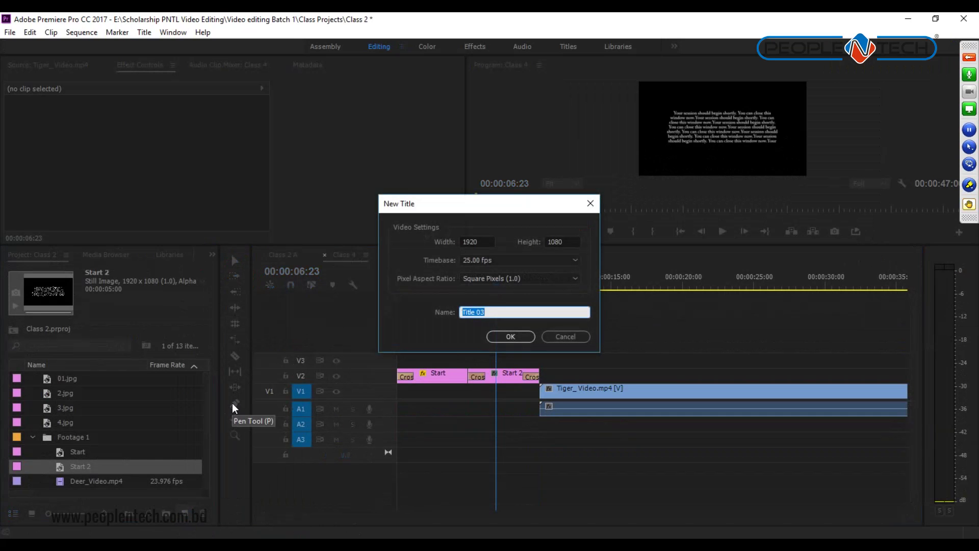
left_click(516, 335)
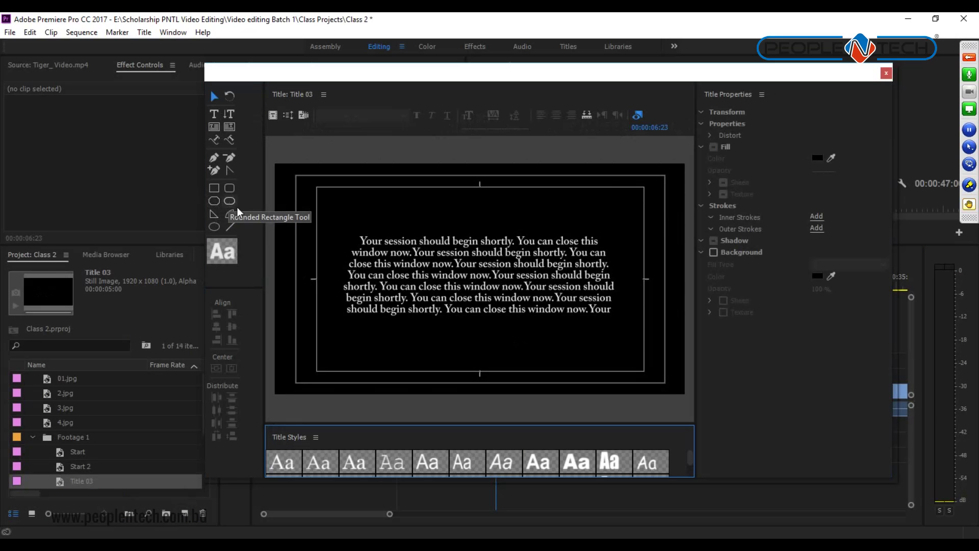
Step: Draw a circle about 265 px in diameter at the upper-right corner of the title frame with the Ellipse tool
left_click(214, 226)
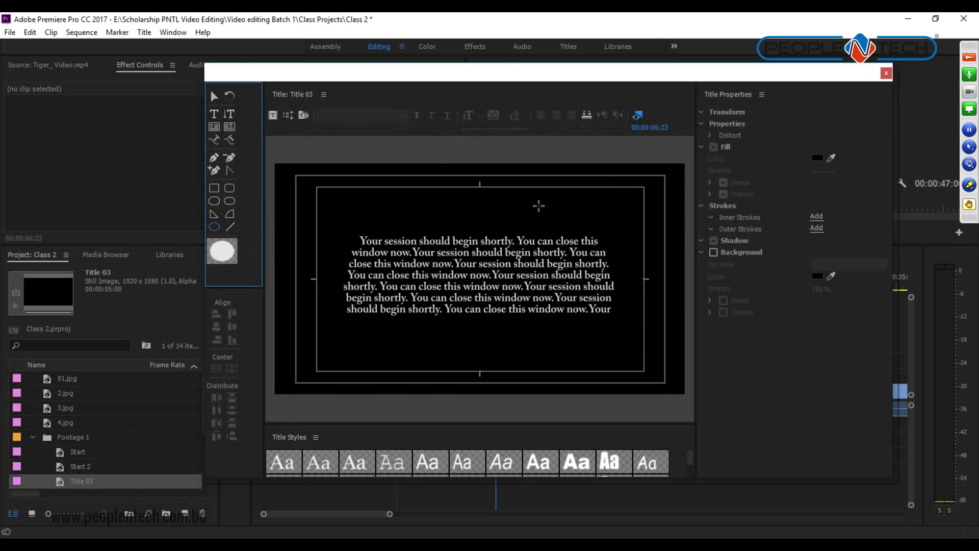
left_click_drag(524, 205, 634, 209)
left_click(213, 97)
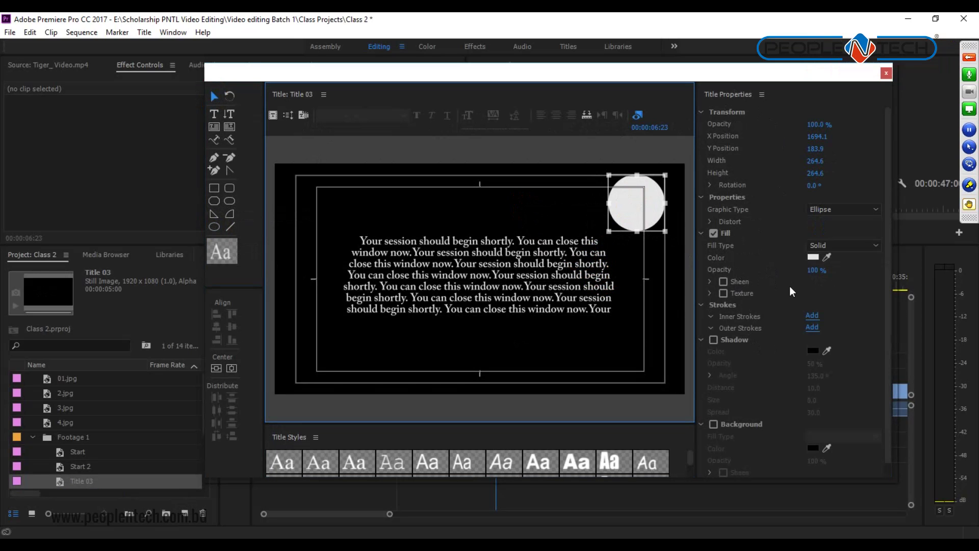
Step: Try the Round Rectangle graphic type on the circle and return it to Ellipse
left_click(874, 247)
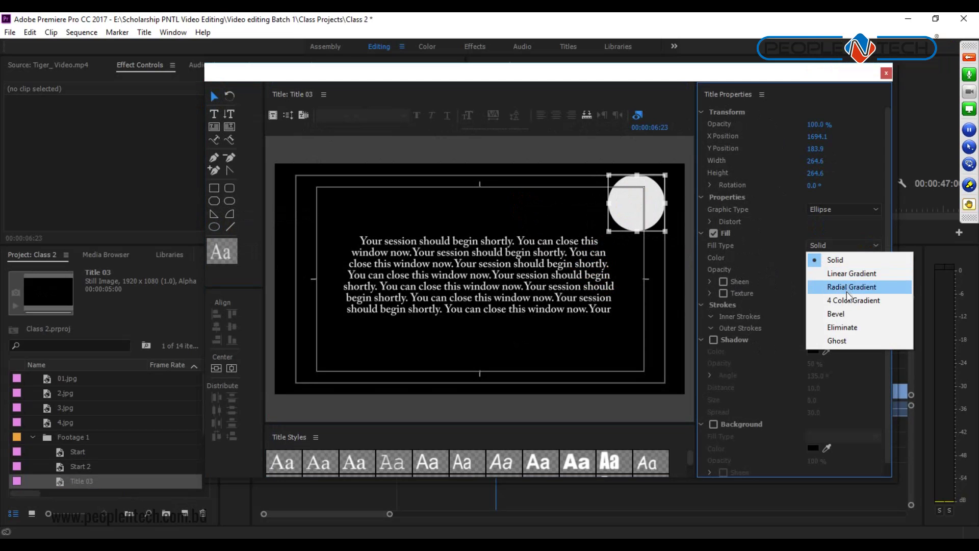
left_click(800, 225)
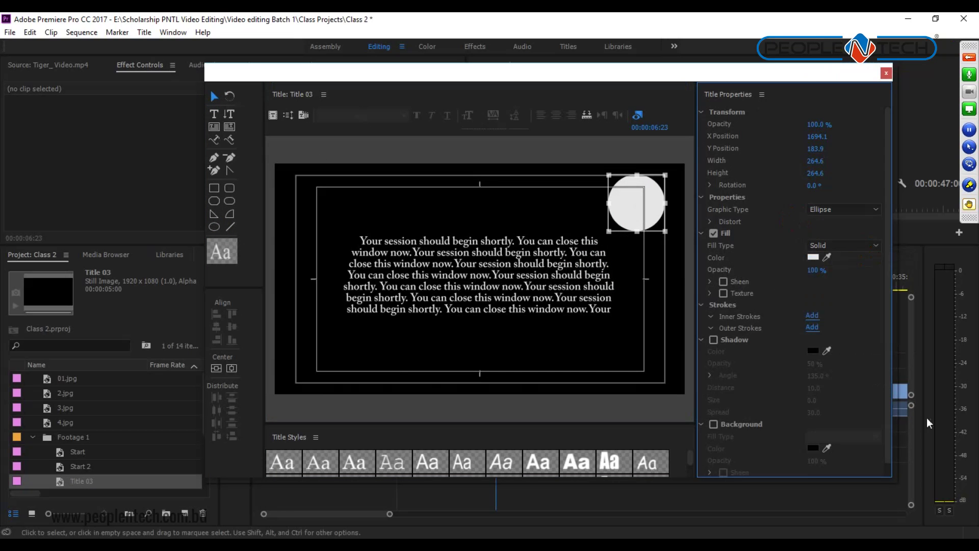
left_click_drag(889, 342, 893, 396)
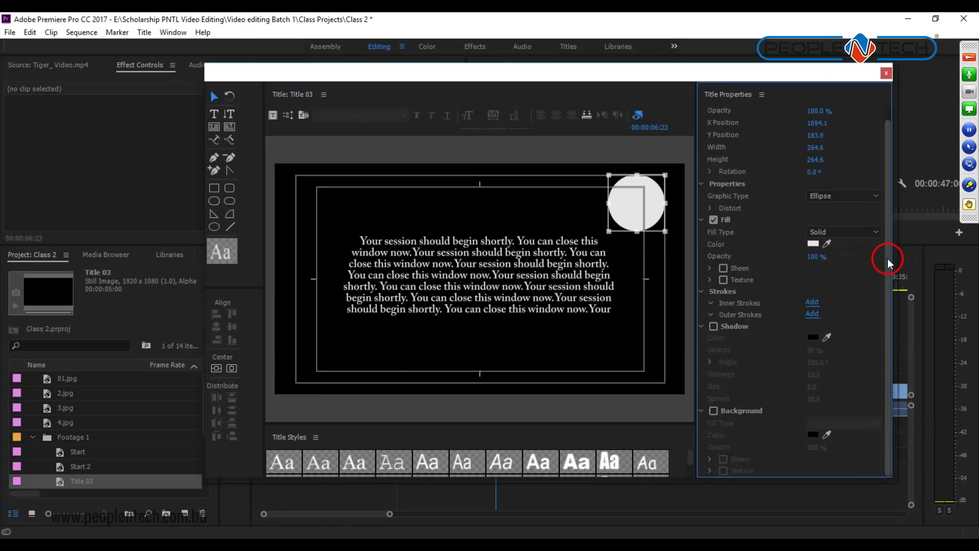
left_click_drag(887, 259, 886, 192)
left_click(857, 210)
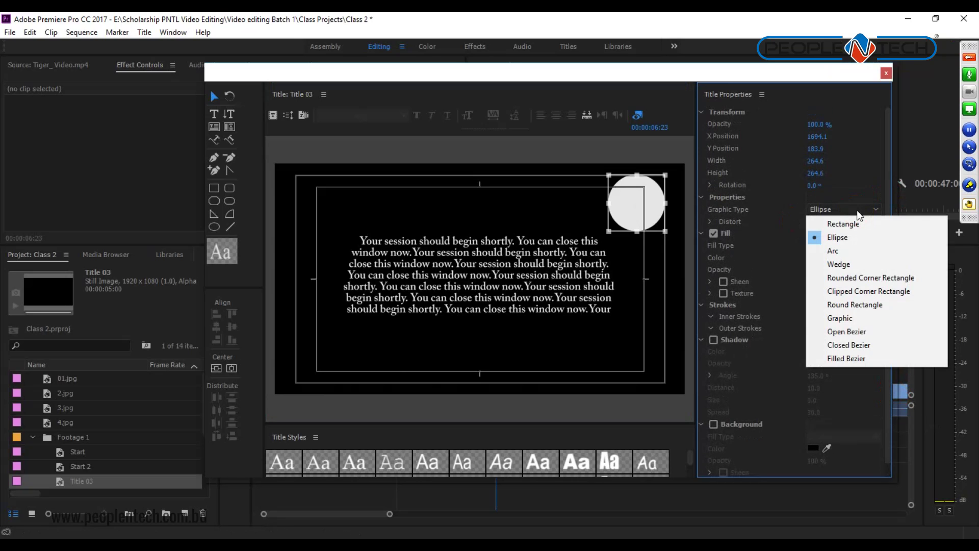
left_click(843, 303)
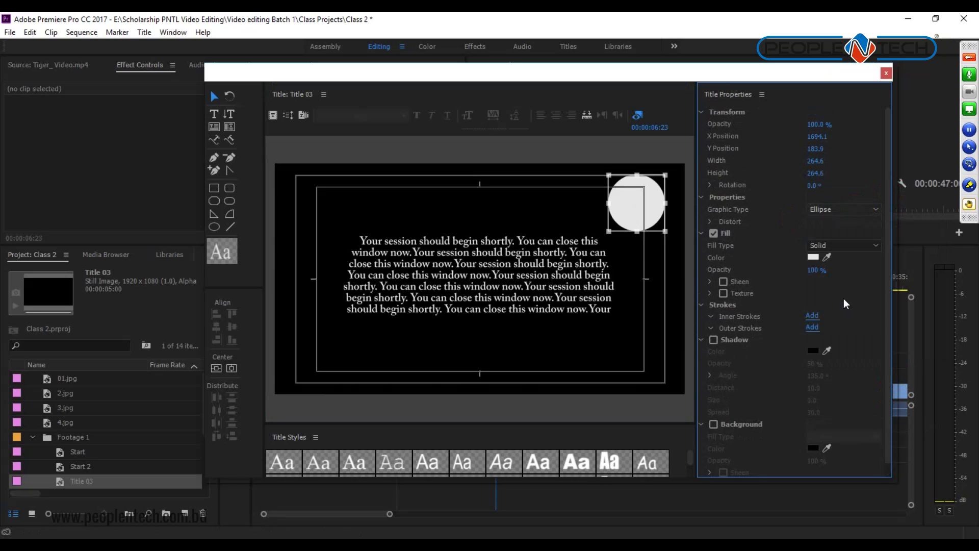
left_click(840, 212)
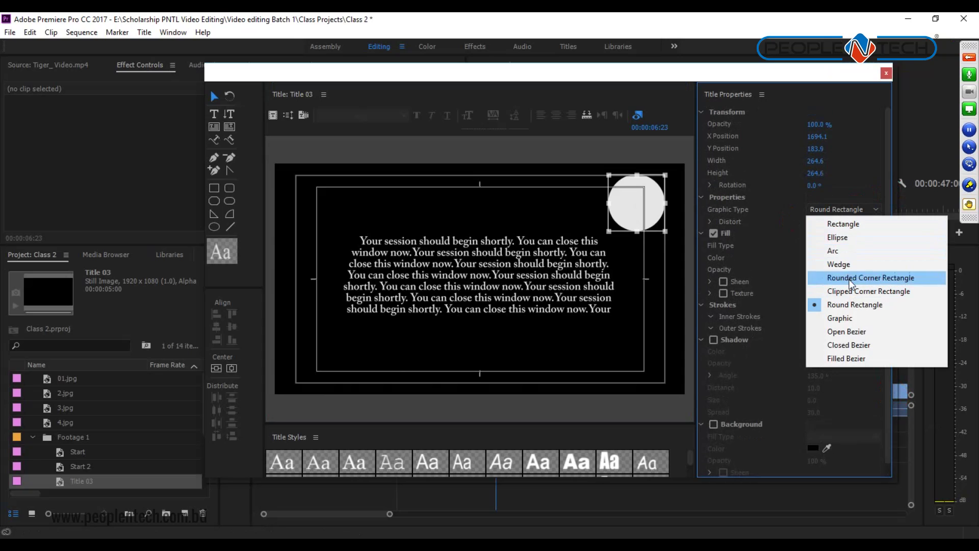
left_click(842, 237)
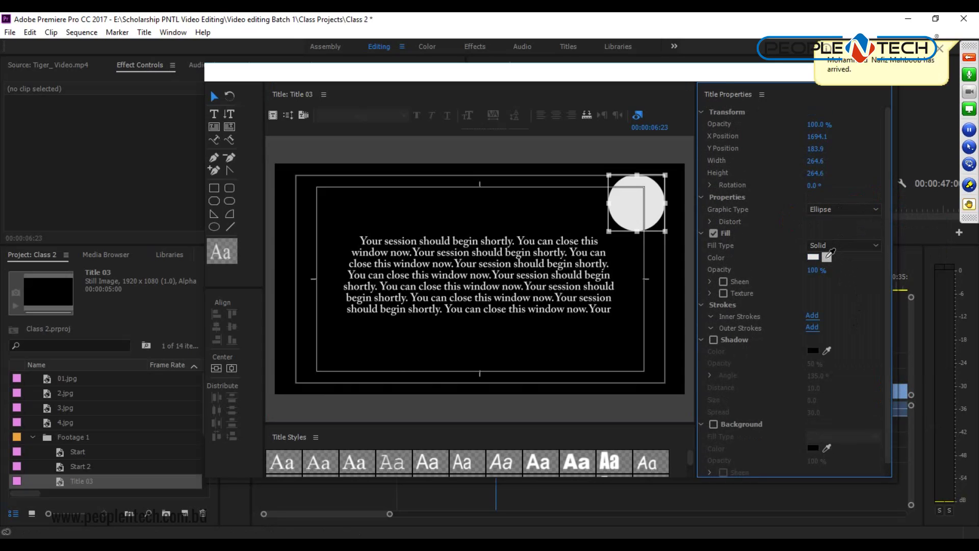
Step: Set the circle's solid fill color to red F40F0F
left_click_drag(830, 252, 826, 258)
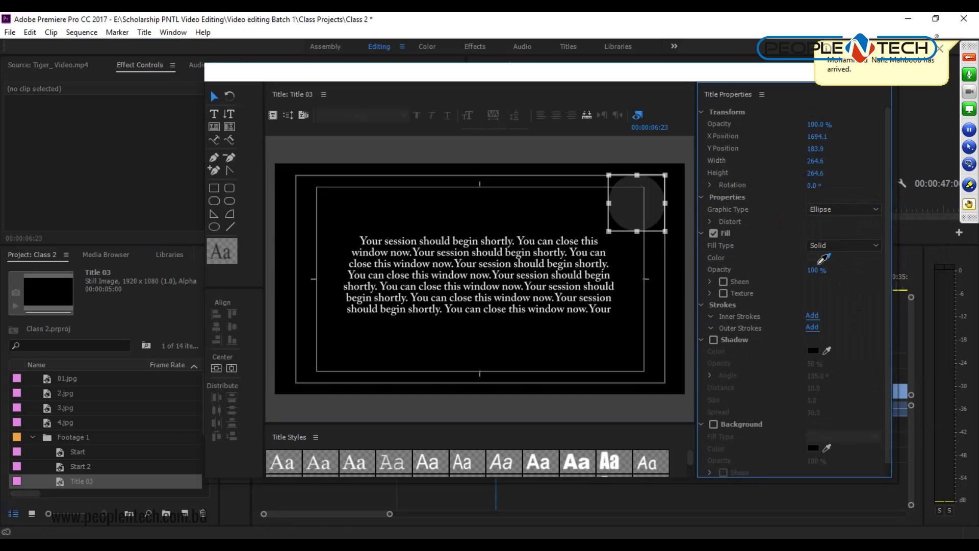
left_click(814, 255)
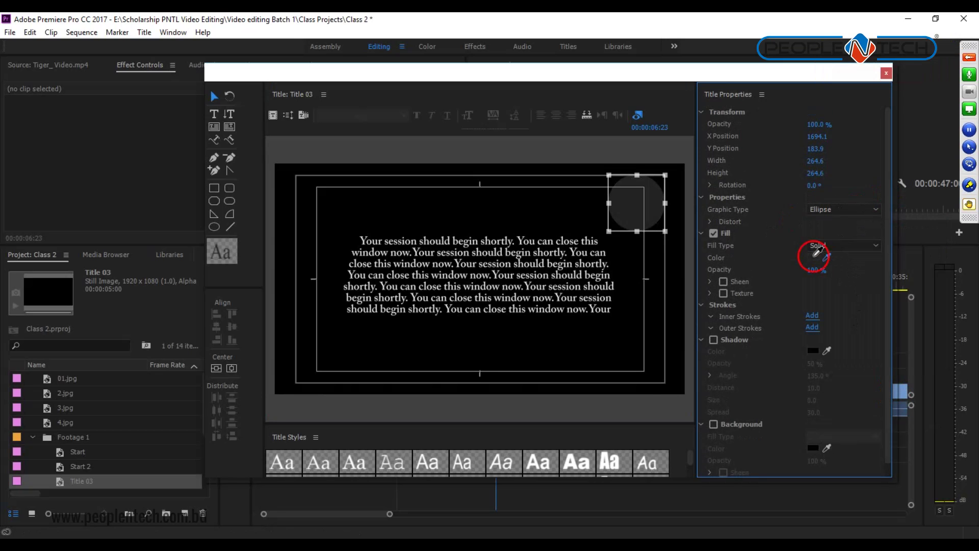
left_click(499, 372)
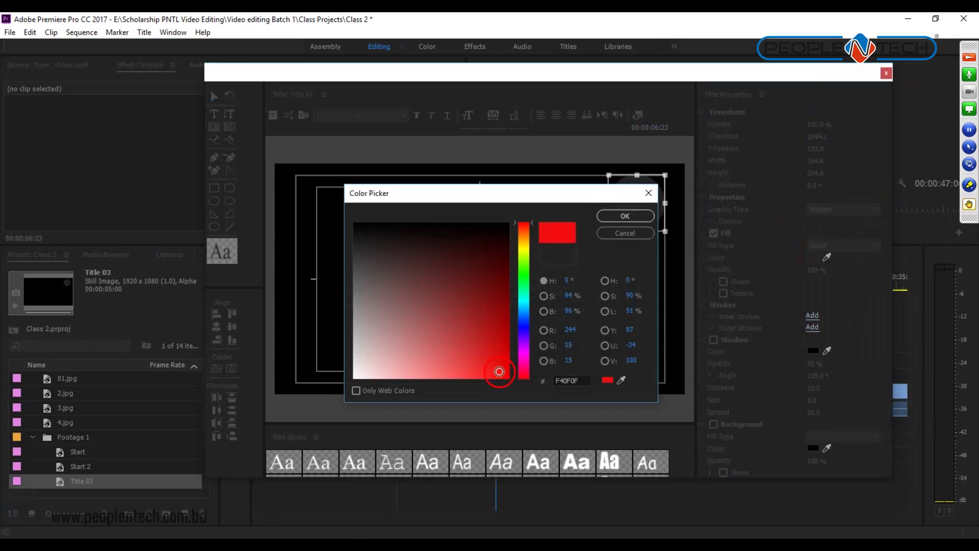
left_click(625, 216)
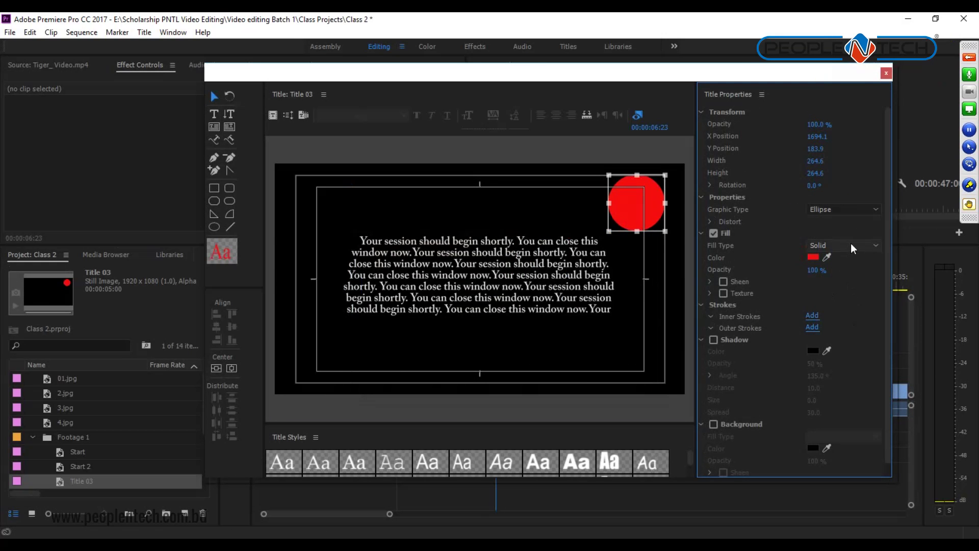
Step: Set the circle's fill type to Ghost and load the globe image 2020-09-09_215448 from Pictures as its fill texture
left_click(858, 247)
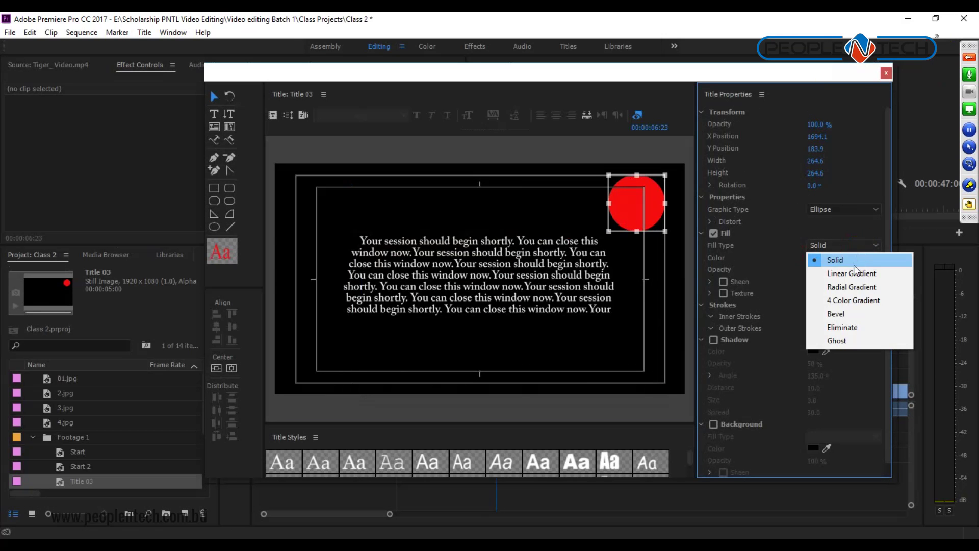
left_click(864, 339)
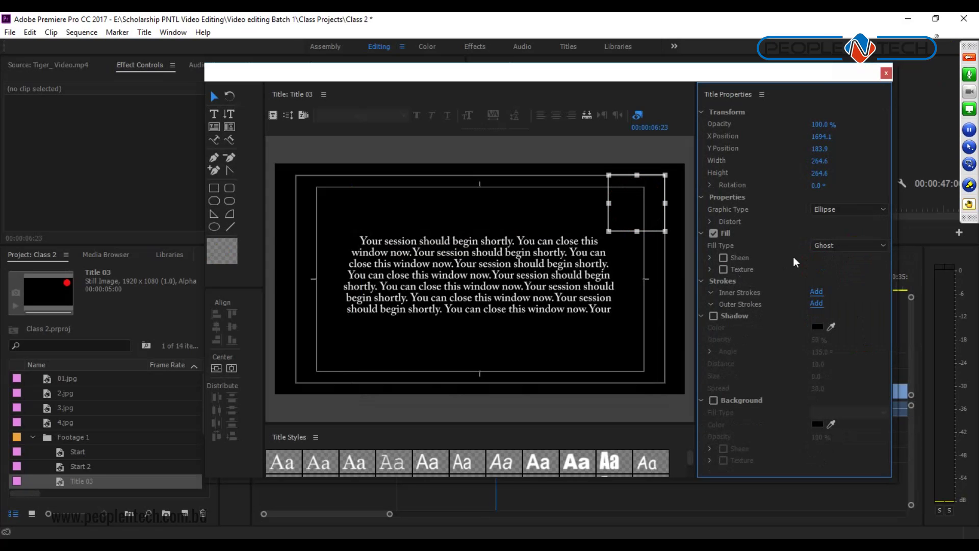
left_click(710, 269)
left_click(723, 269)
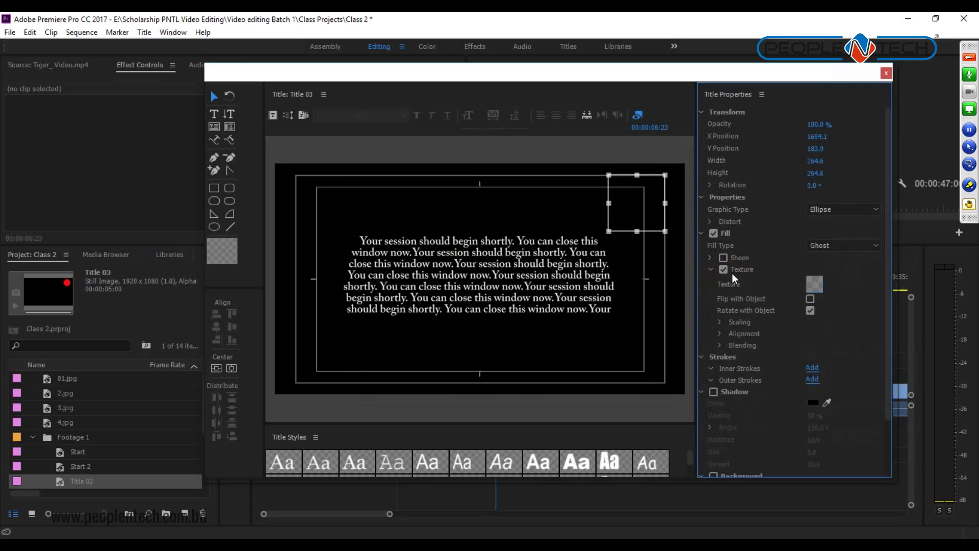
left_click(815, 283)
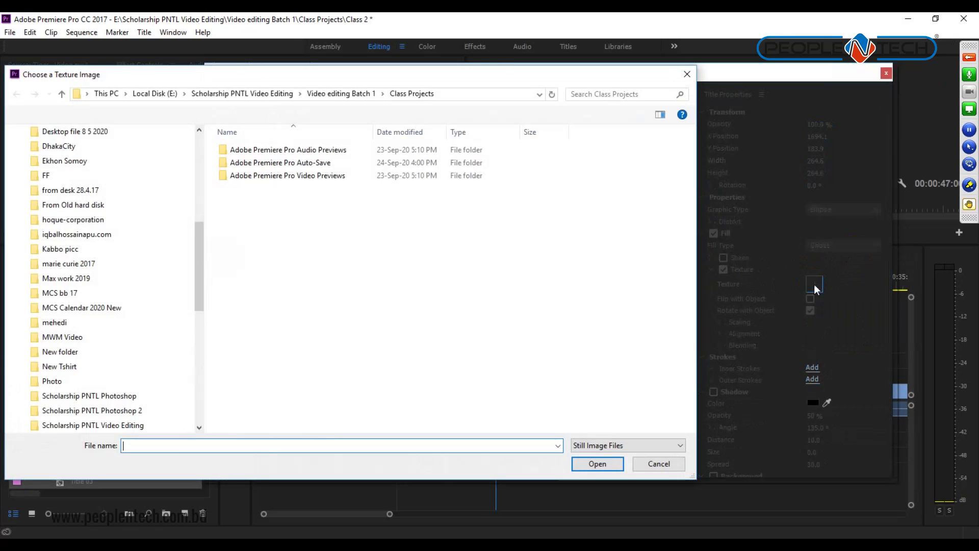
left_click_drag(198, 311, 198, 153)
left_click(55, 147)
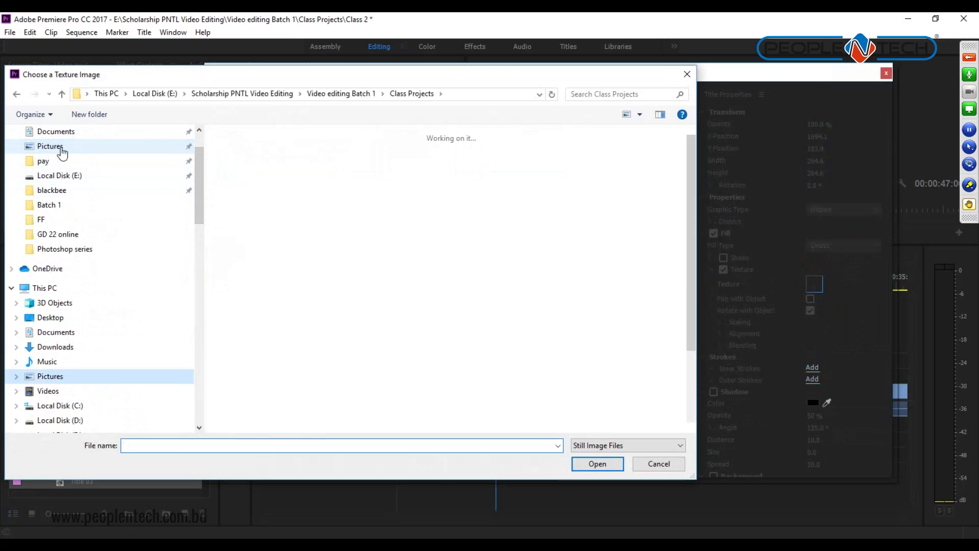
left_click(647, 368)
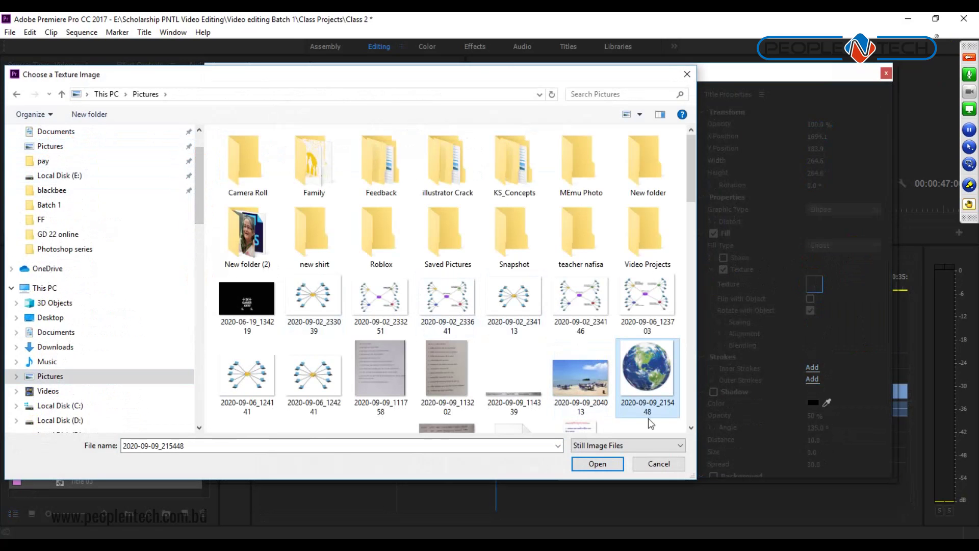
left_click(602, 464)
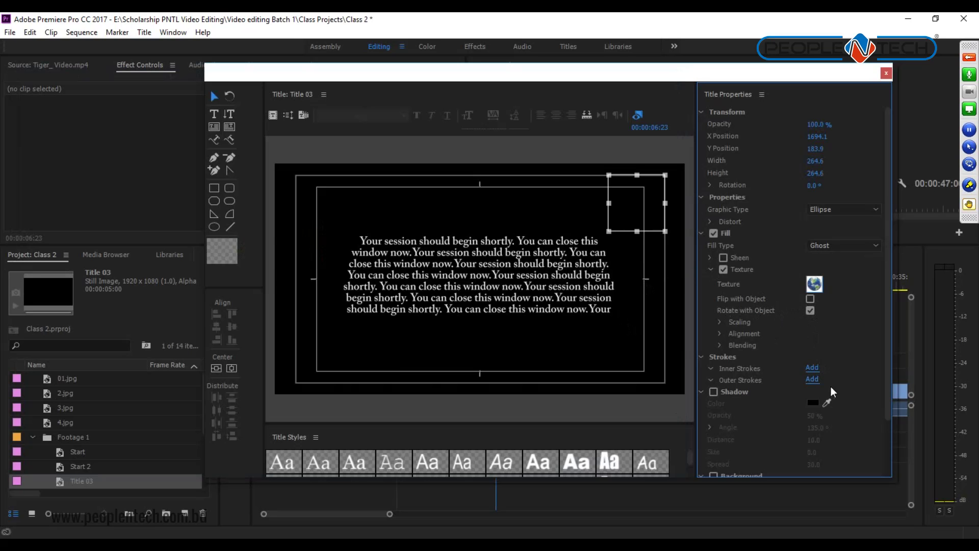
Step: Enable the title's background with the Solid fill type
scroll(836, 347, "down", 4)
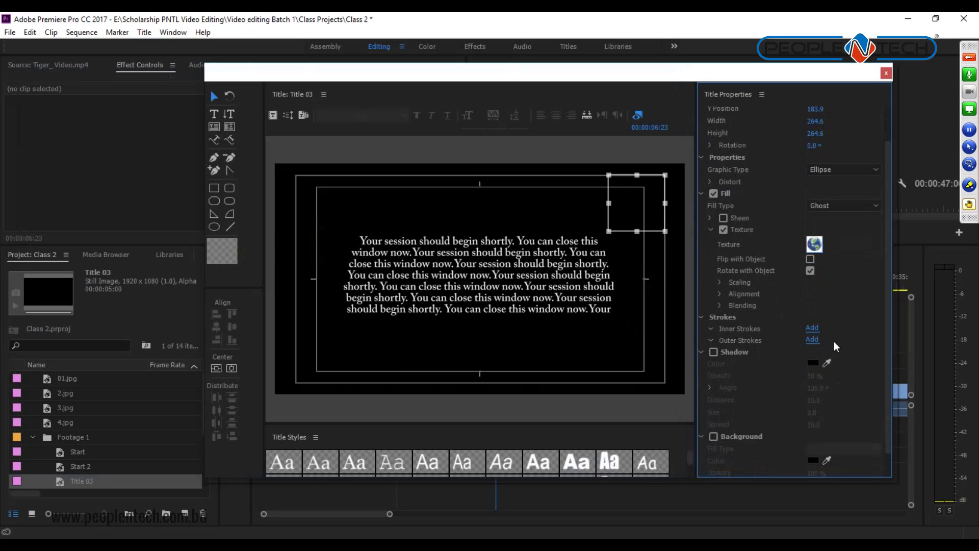
left_click(714, 411)
left_click(858, 427)
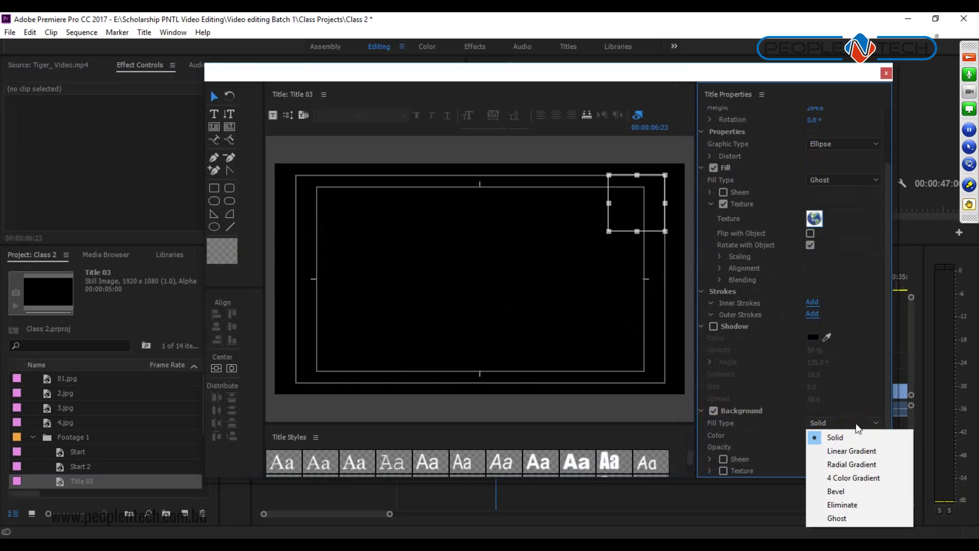
left_click(858, 427)
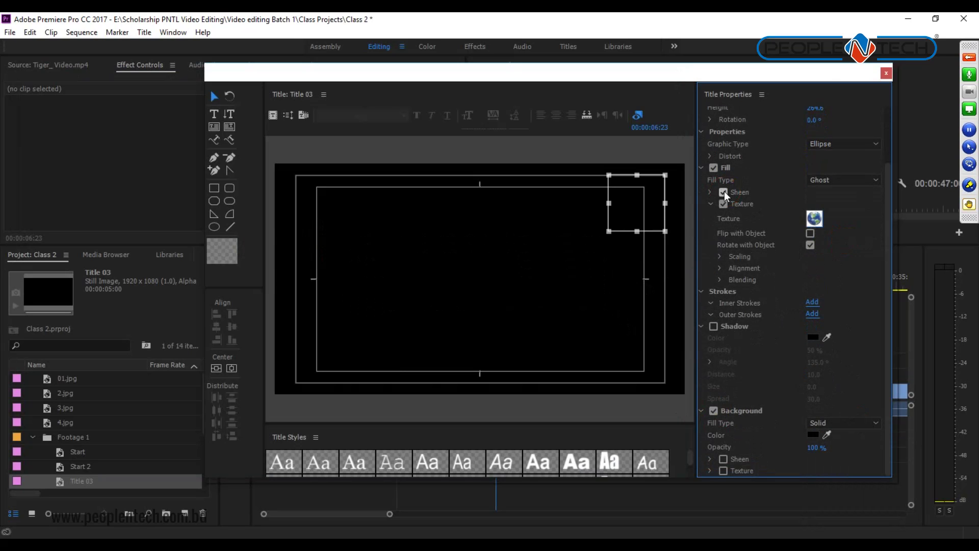
Step: Change the circle's fill type to Solid and turn off its fill texture
left_click(857, 182)
left_click(840, 194)
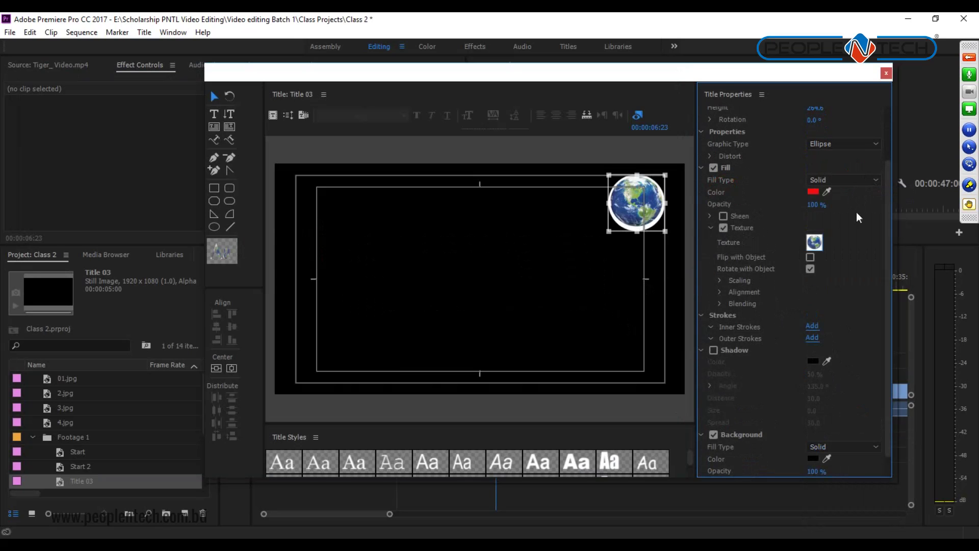
left_click(711, 227)
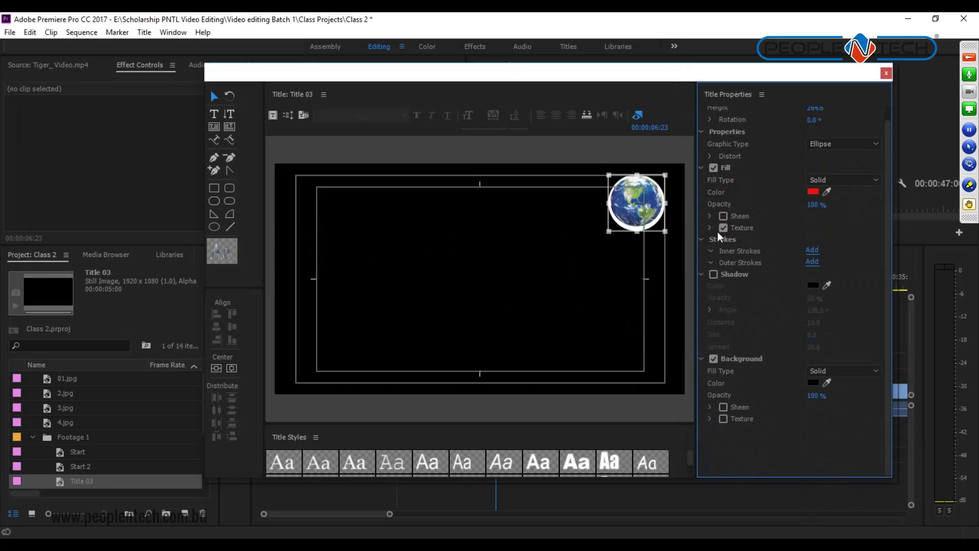
left_click(849, 182)
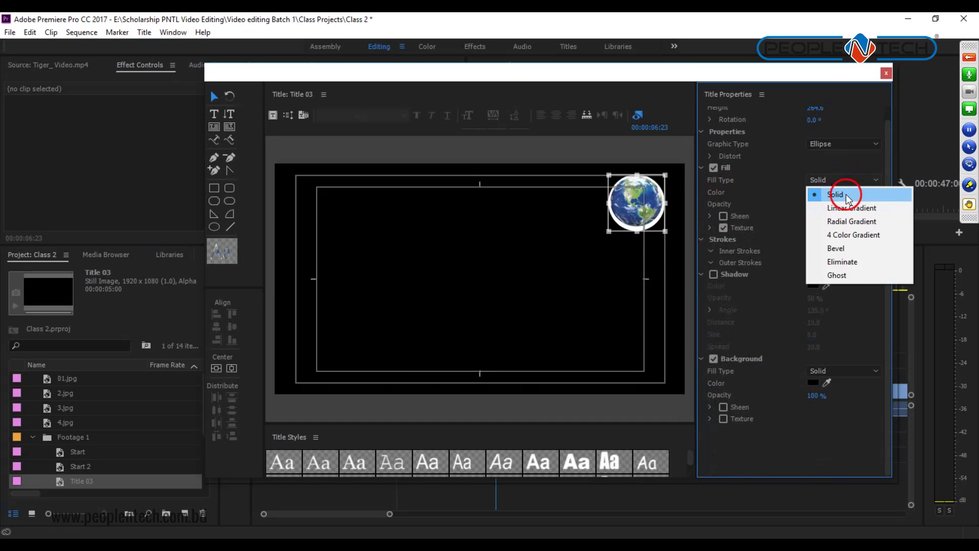
left_click(849, 195)
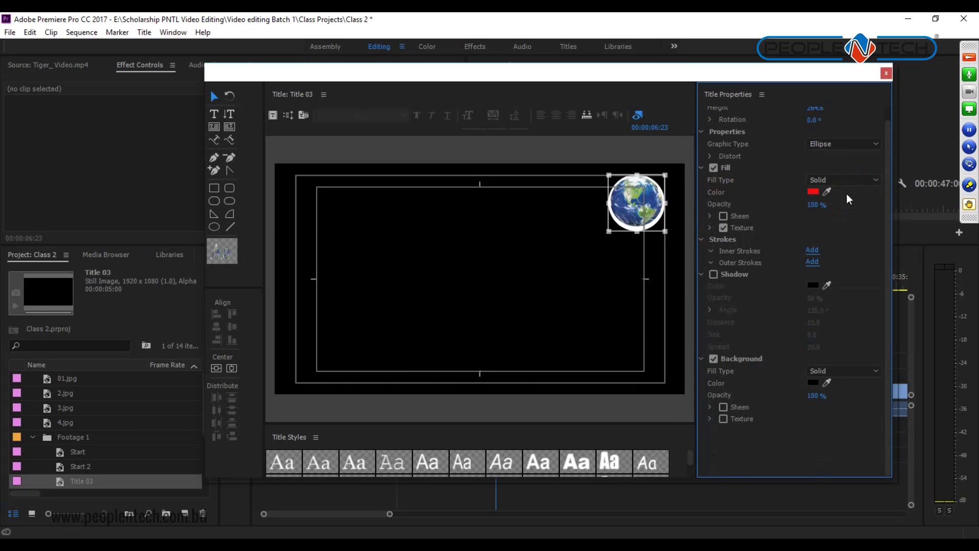
left_click(723, 228)
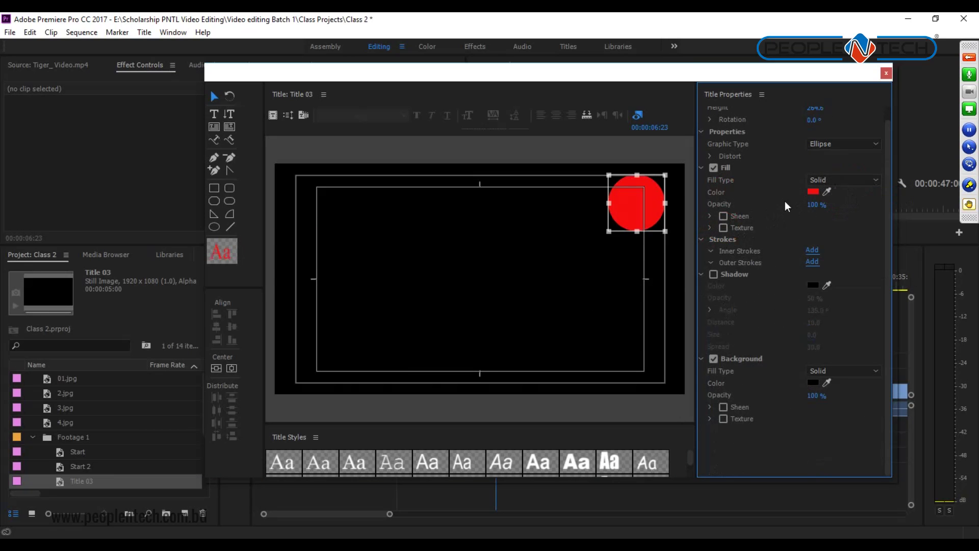
Step: Turn the circle's fill texture back on and replace the globe with the round black-and-white logo image from Pictures
left_click(834, 182)
left_click(835, 193)
left_click(709, 228)
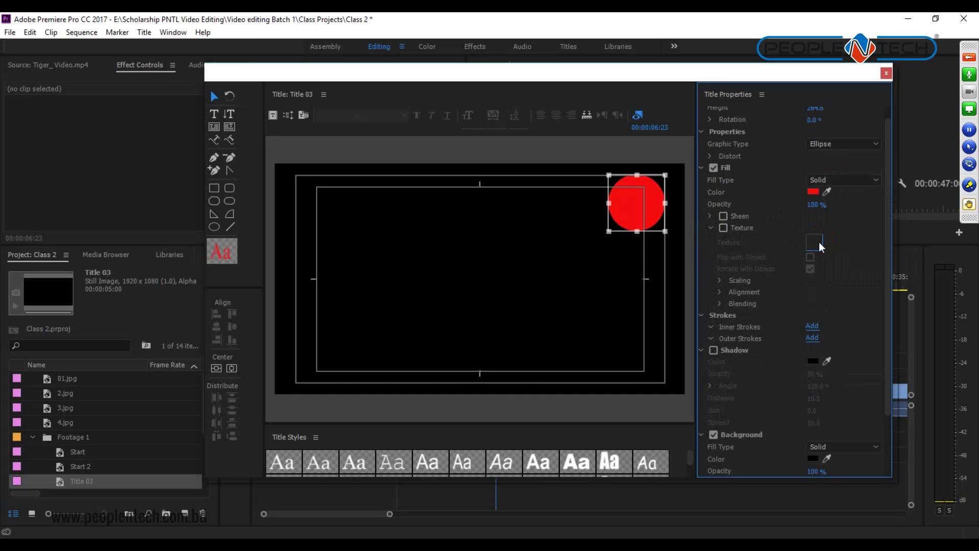
left_click(723, 228)
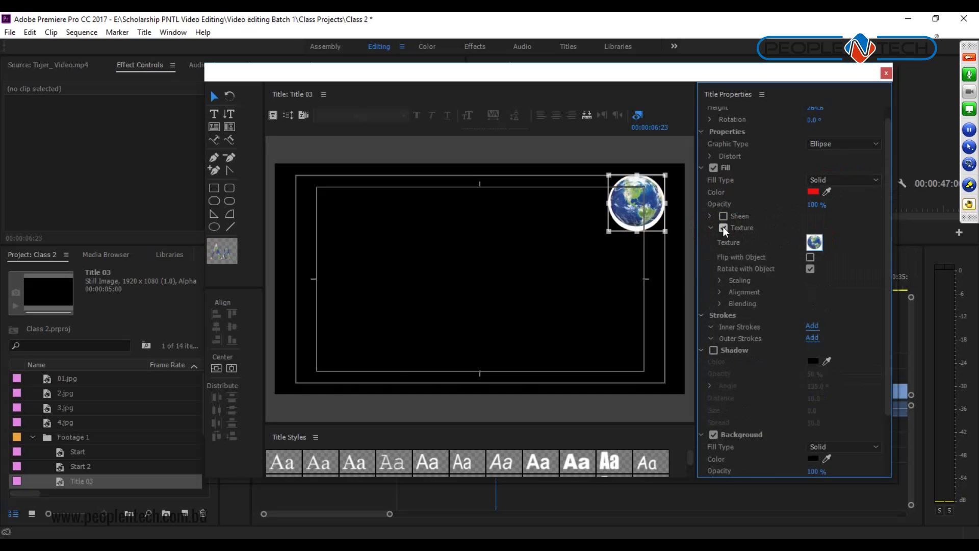
left_click(814, 243)
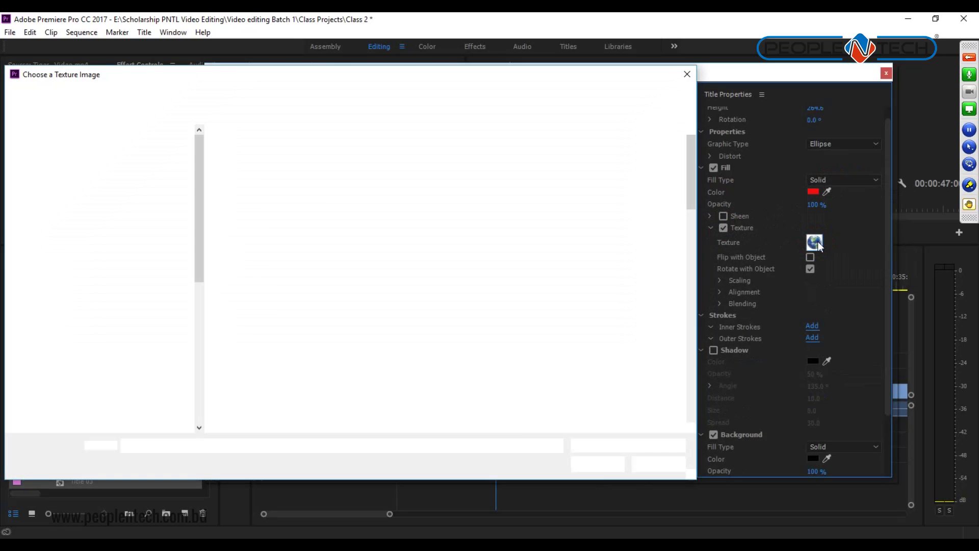
scroll(544, 314, "down", 5)
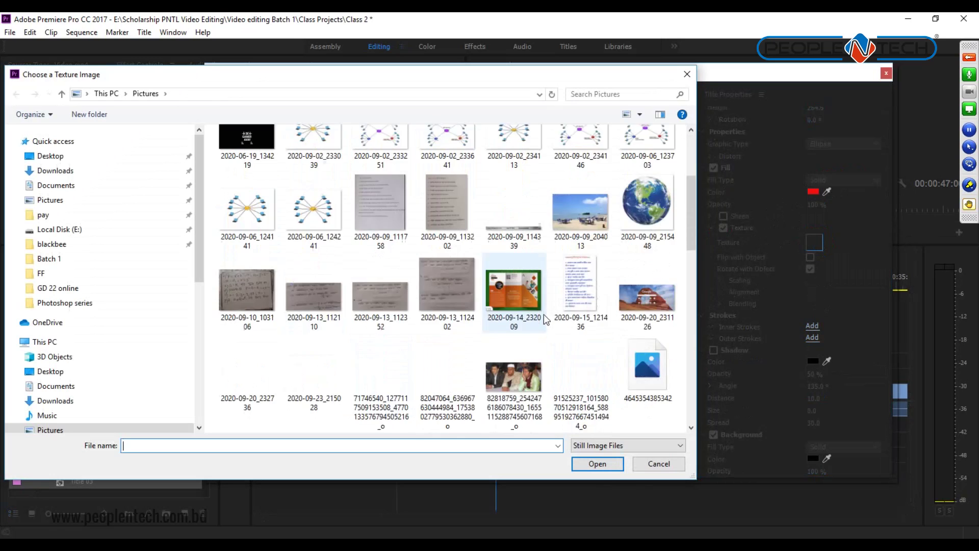
scroll(509, 267, "down", 5)
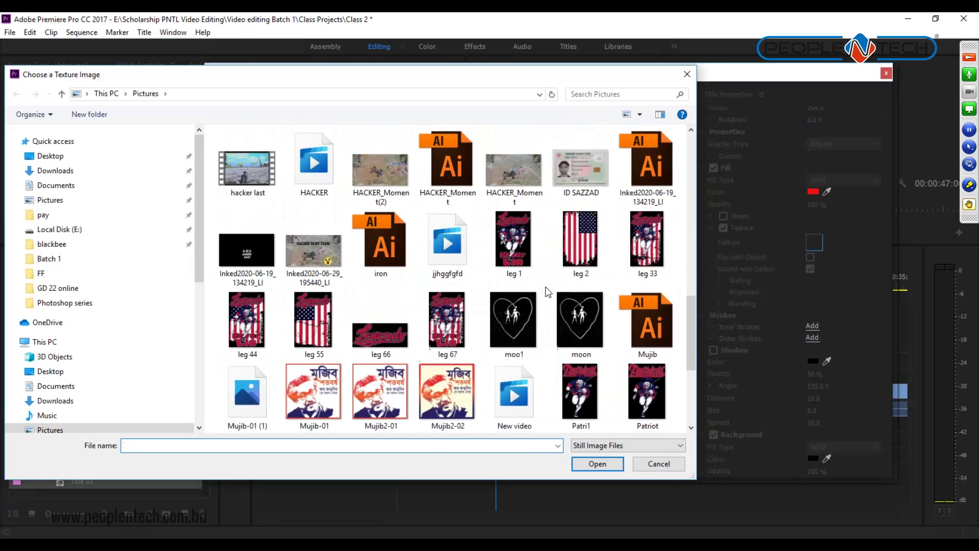
scroll(444, 266, "down", 4)
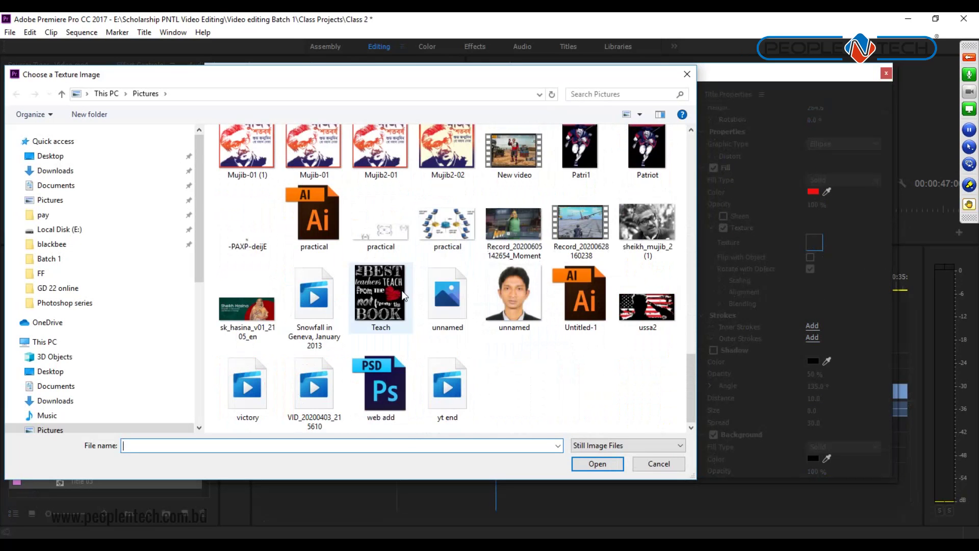
scroll(313, 306, "up", 5)
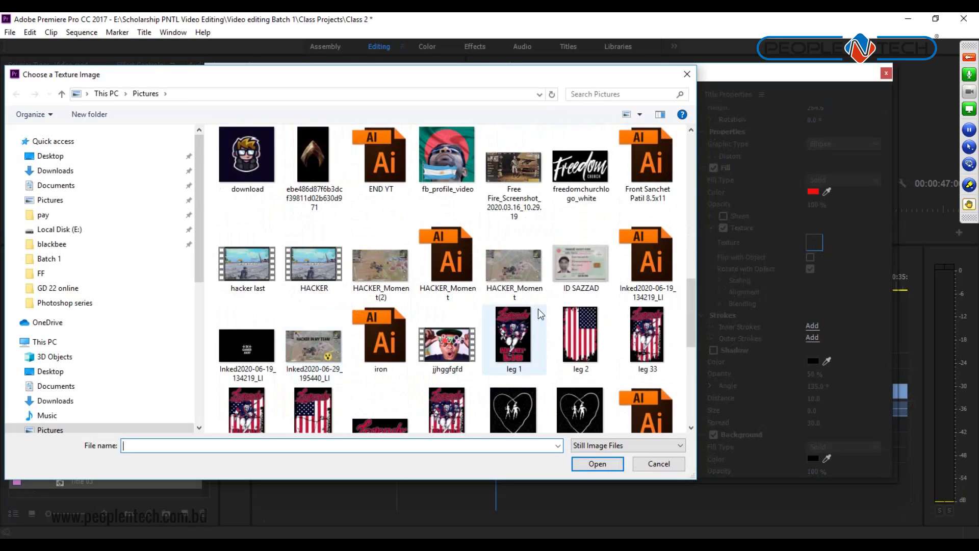
scroll(517, 415, "up", 5)
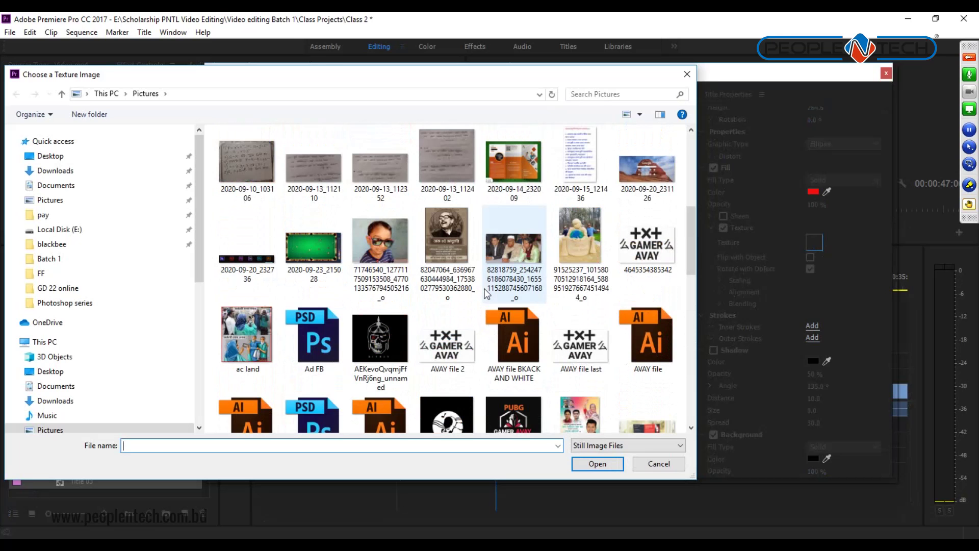
left_click(446, 416)
left_click(597, 464)
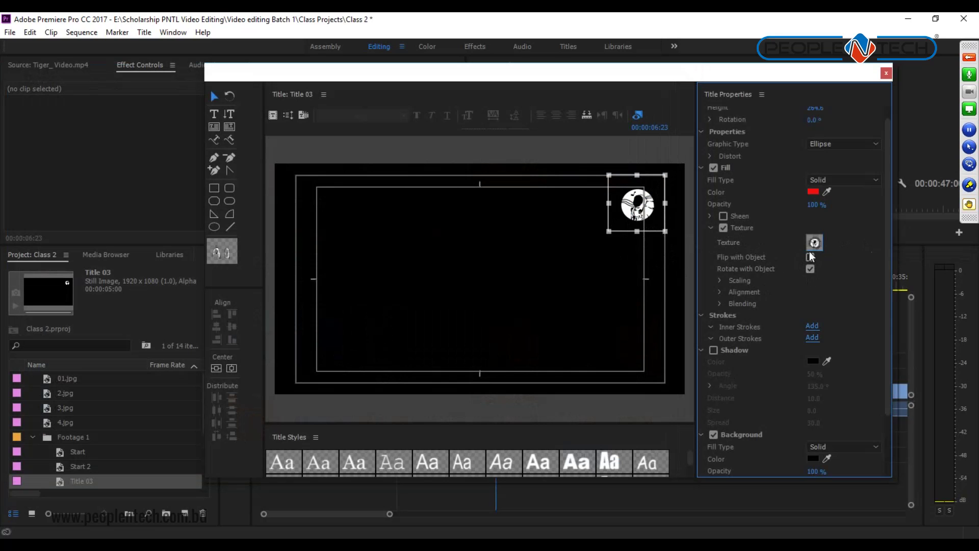
Step: Set the circle texture's horizontal and vertical scaling to 200%
left_click(718, 280)
left_click(859, 295)
left_click(859, 295)
mouse_move(815, 319)
left_mouse_down()
mouse_move(882, 323)
mouse_move(797, 332)
mouse_move(795, 343)
mouse_move(811, 337)
left_mouse_up()
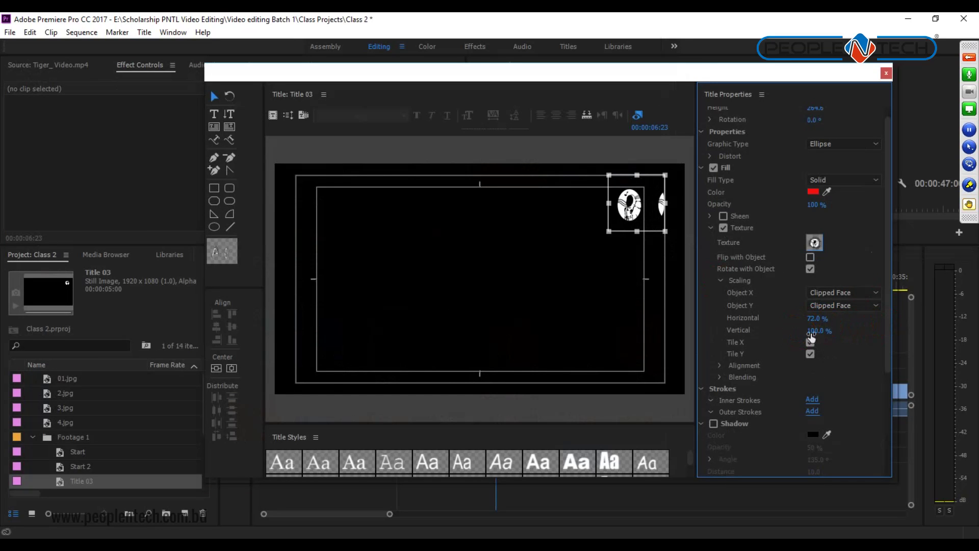
left_click(813, 318)
type("200")
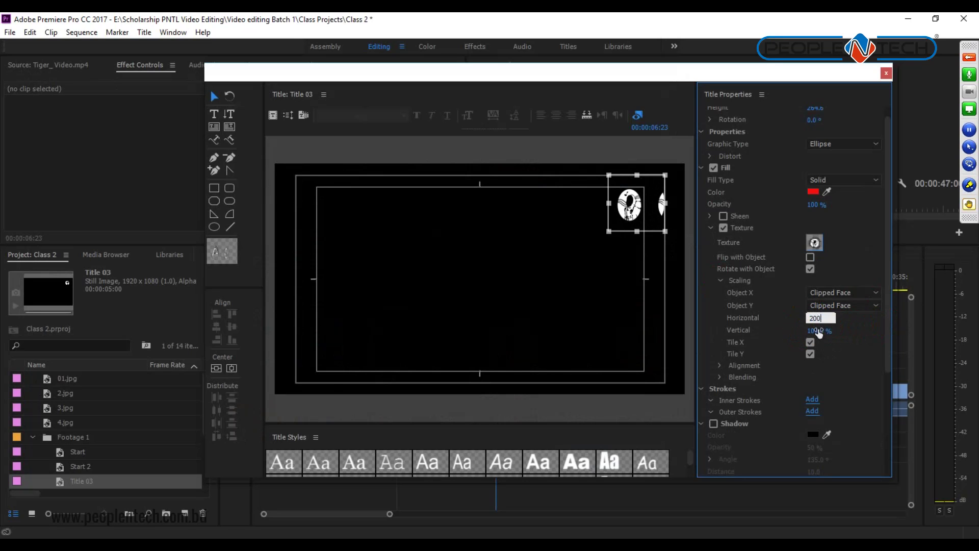
left_click(816, 330)
type("200")
key("Return")
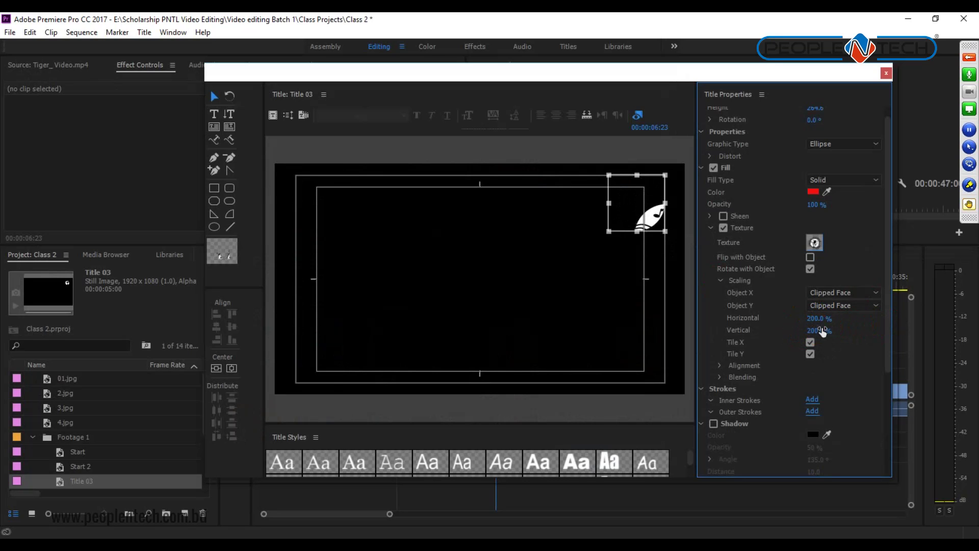
Step: Set the circle texture's horizontal and vertical scaling back to 100% and close the title editor
left_click(818, 318)
type("100")
key("Tab")
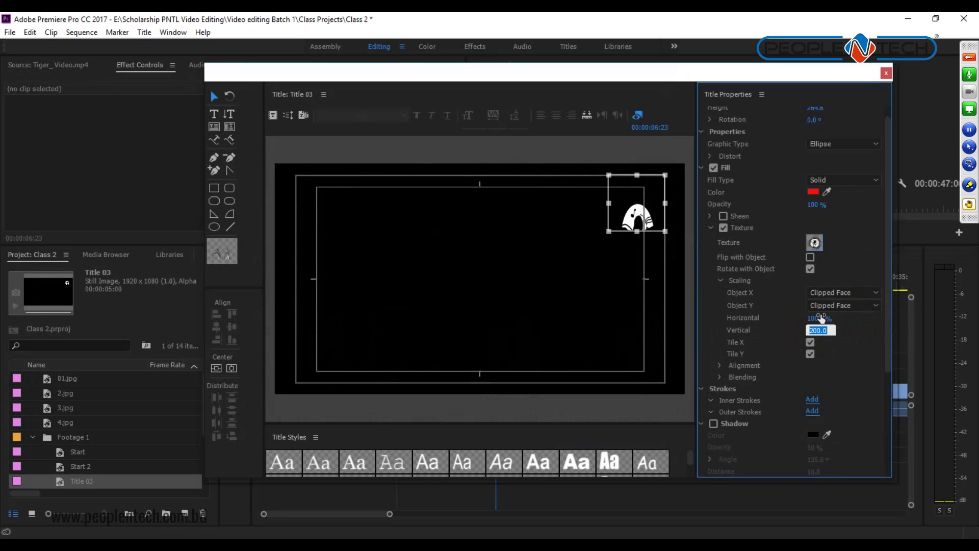
type("100")
key("Return")
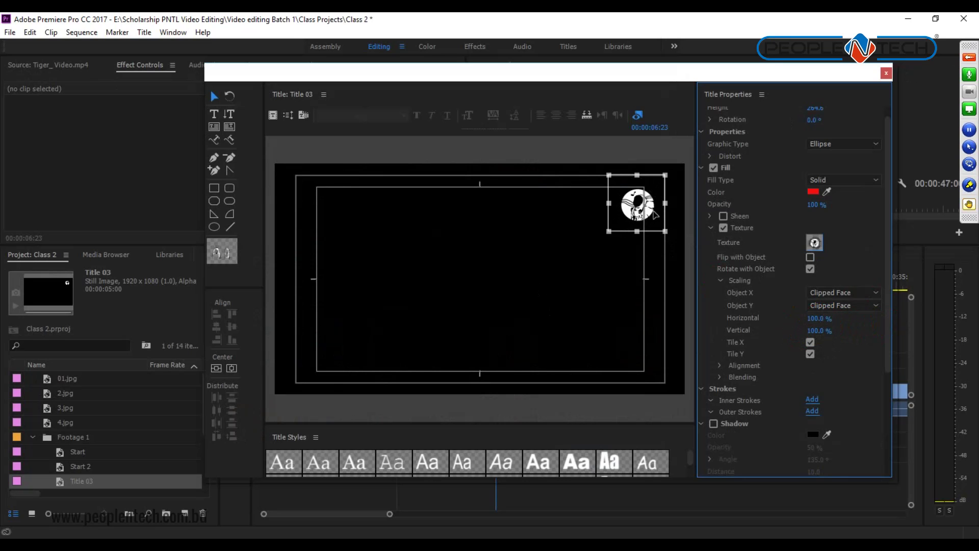
left_click(887, 73)
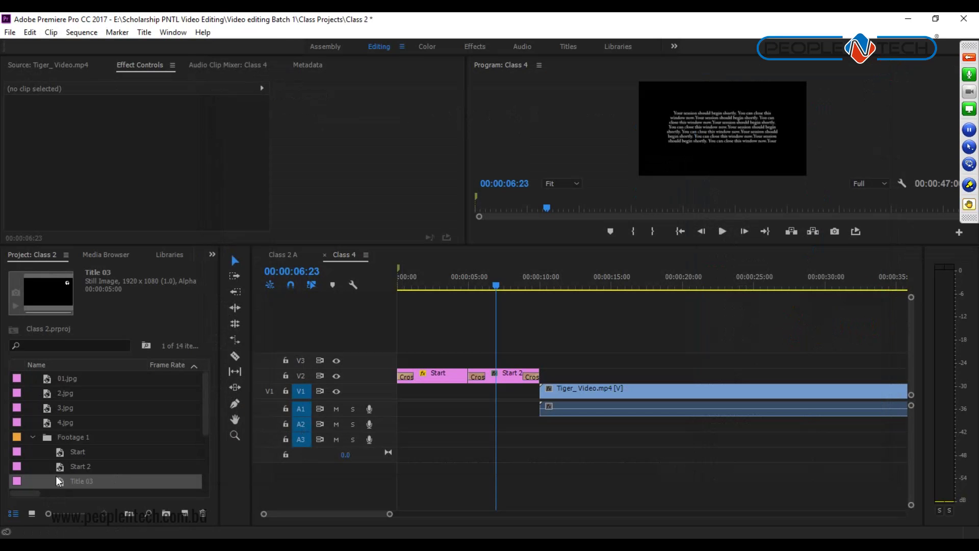
Step: Place Title 03 on track V2 directly after Start 2 and view it enlarged at 00:00:12:09
left_click_drag(58, 482, 549, 380)
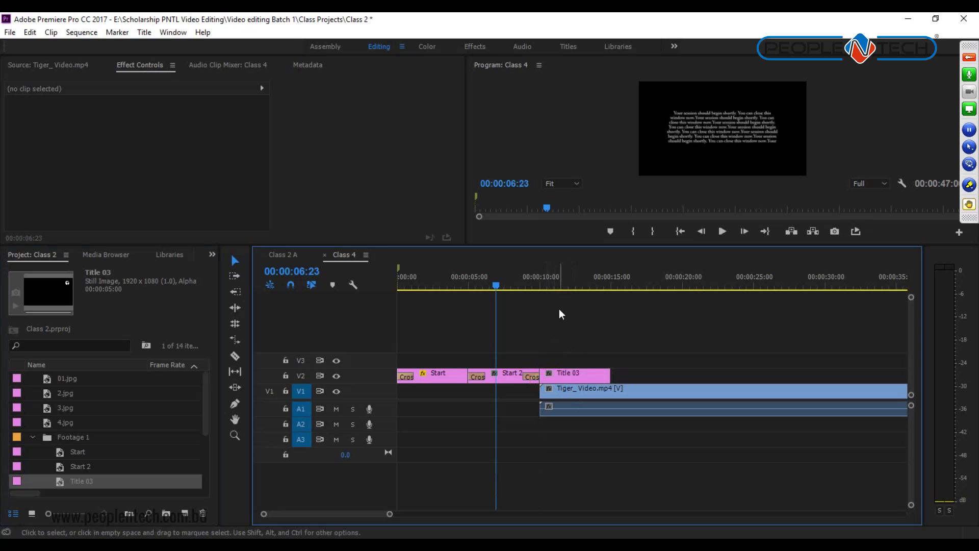
left_click(576, 282)
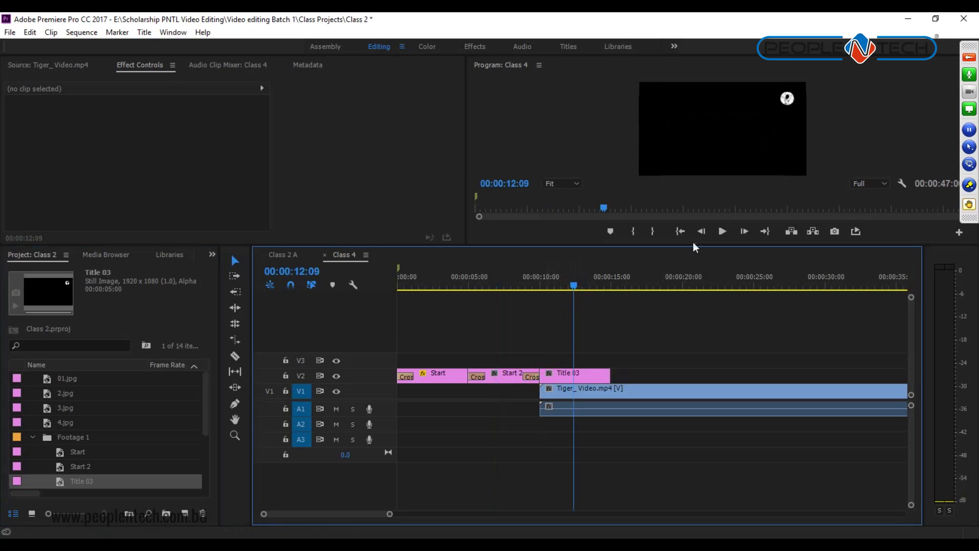
left_click(695, 266)
left_click_drag(694, 266, 693, 379)
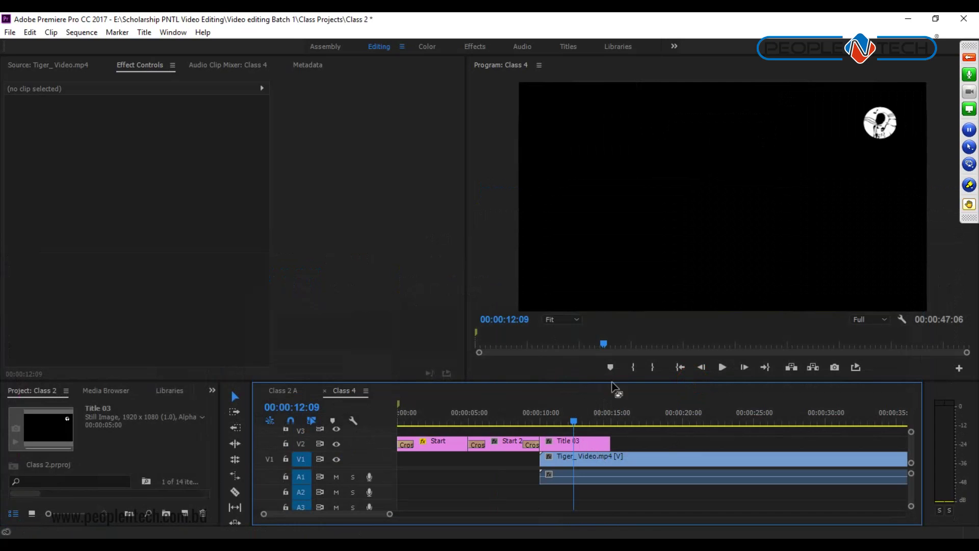
left_click_drag(613, 380, 611, 260)
Step: Move Title 03 to the start of track V3 and extend it to the end of the tiger video
left_click_drag(564, 378, 510, 366)
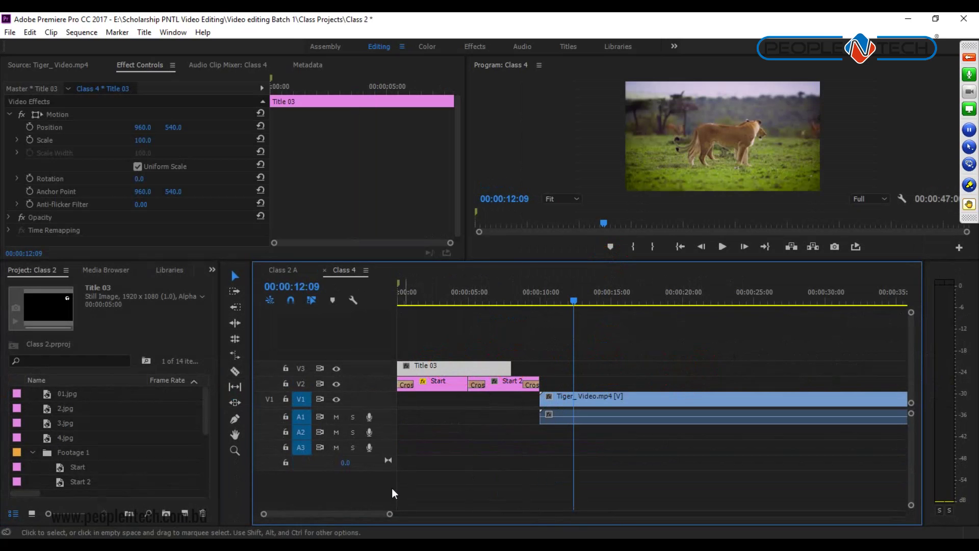
left_click_drag(389, 514, 485, 502)
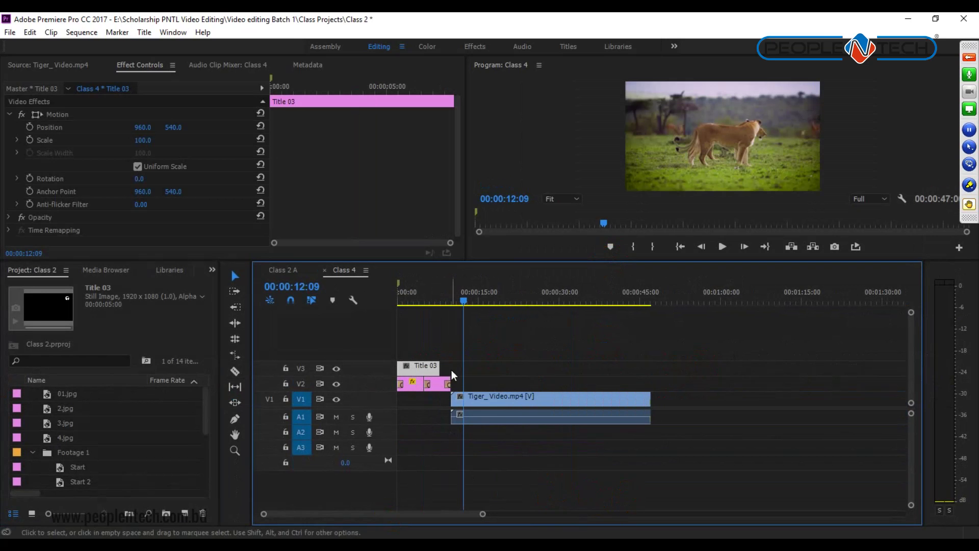
left_click_drag(437, 366, 649, 377)
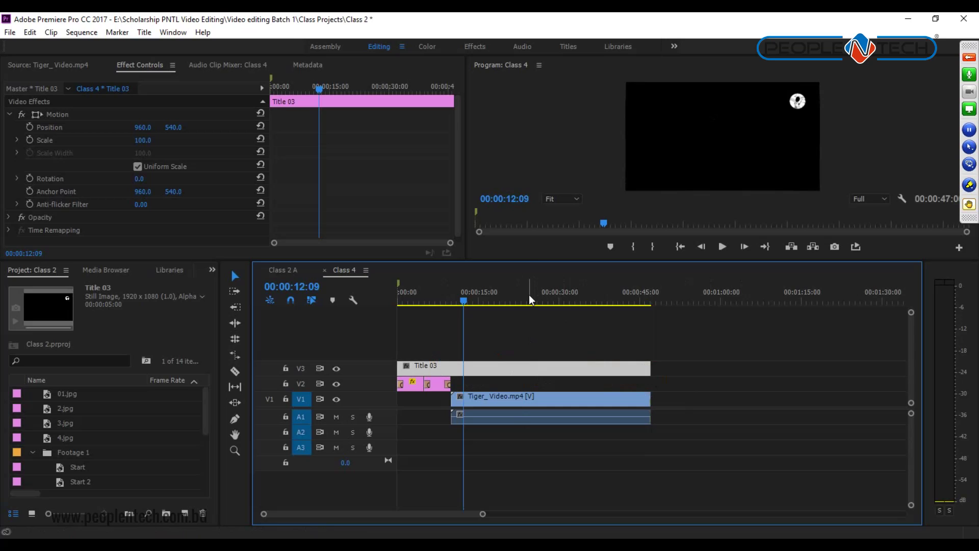
Step: Examine how Title 03 covers the tiger footage up to 00:00:31:06 in an enlarged preview
left_click_drag(533, 260, 533, 302)
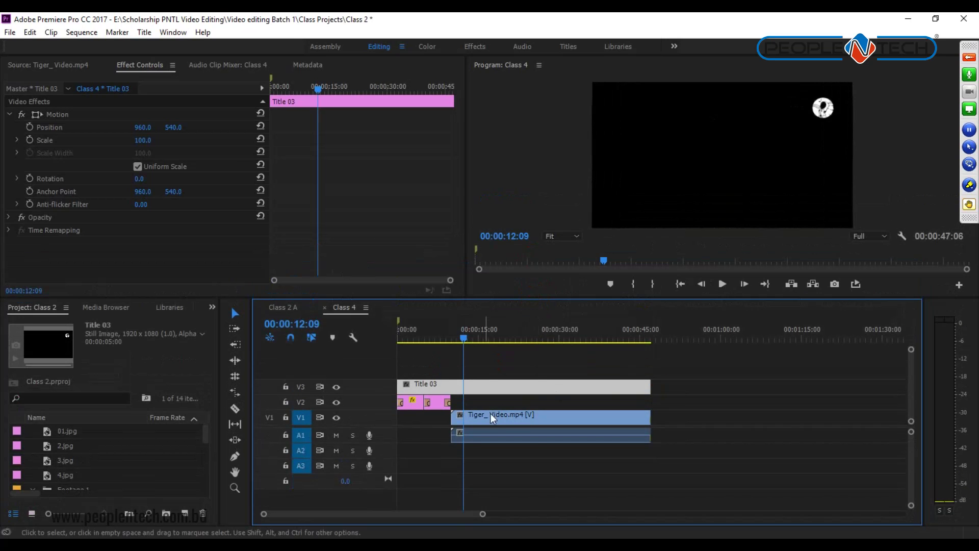
left_click_drag(464, 341, 512, 341)
left_click(713, 420)
left_click_drag(512, 340, 565, 340)
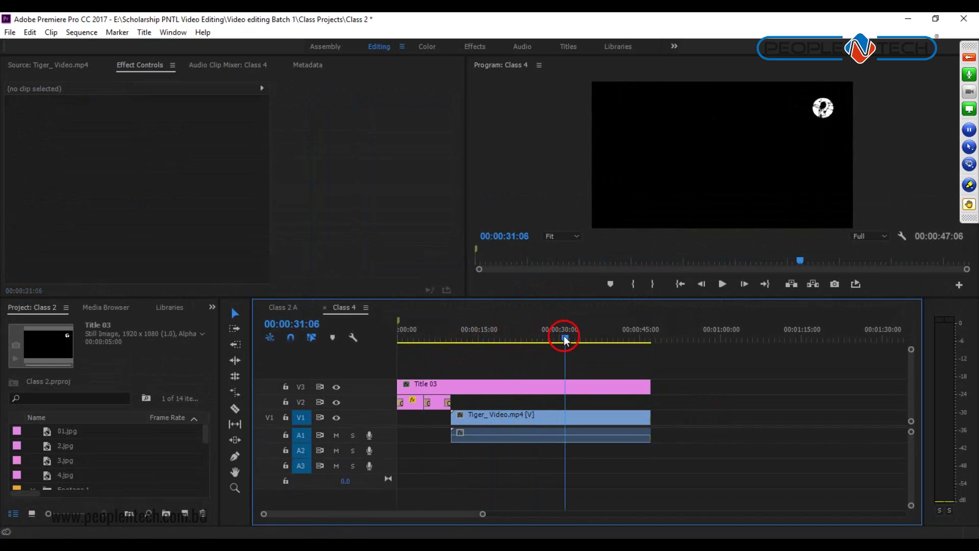
left_click(721, 134)
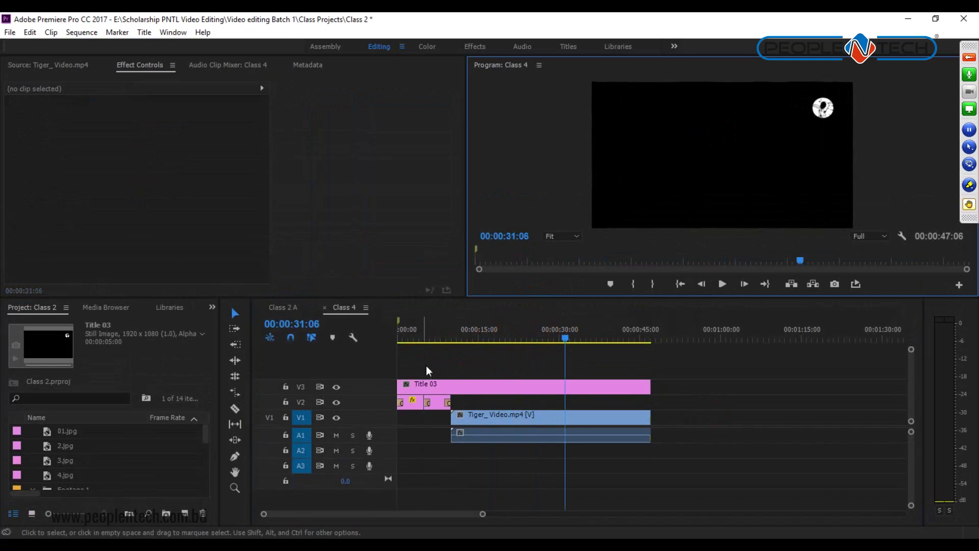
Step: Toggle track V3's visibility off and on to compare, and delete the Title 03 clip from the sequence
left_click(336, 387)
left_click(336, 387)
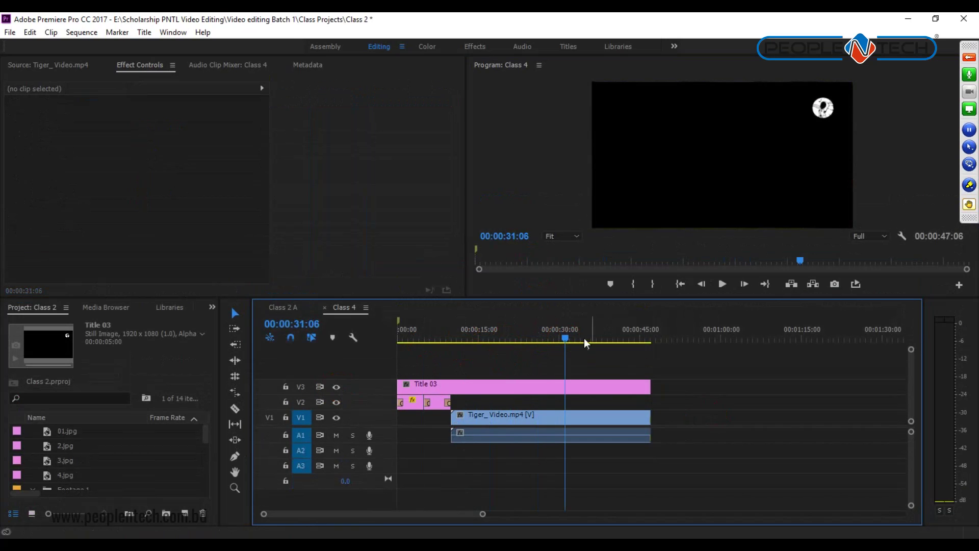
left_click(532, 386)
key("Delete")
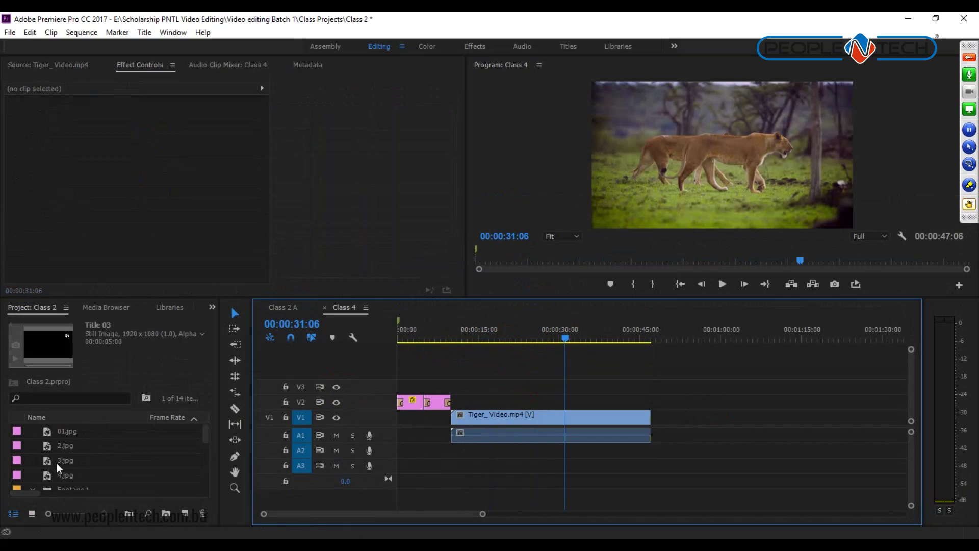
Step: Place Hunter-designstyle-cartoon-m.png from the Image bin on track V3, spanning the full length of the tiger video
scroll(68, 451, "down", 3)
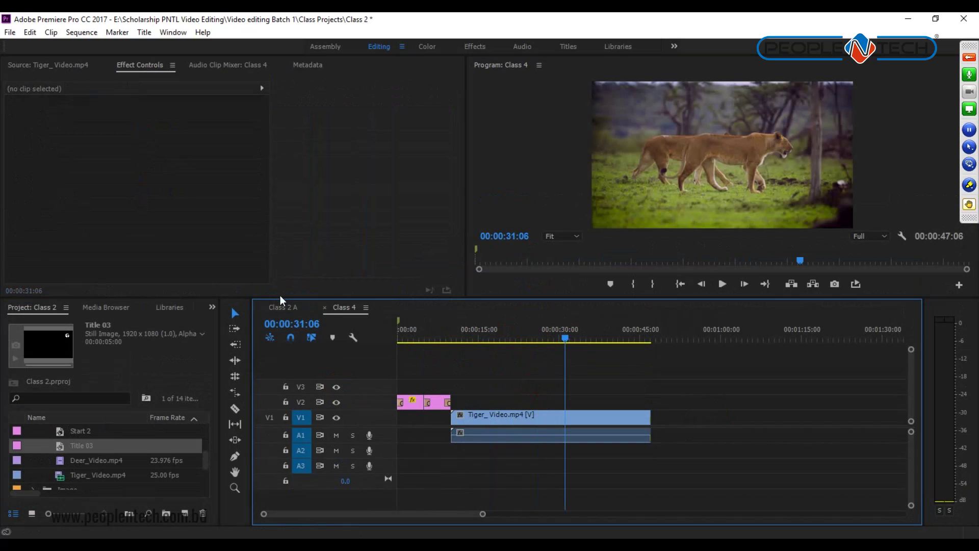
left_click_drag(293, 301, 311, 213)
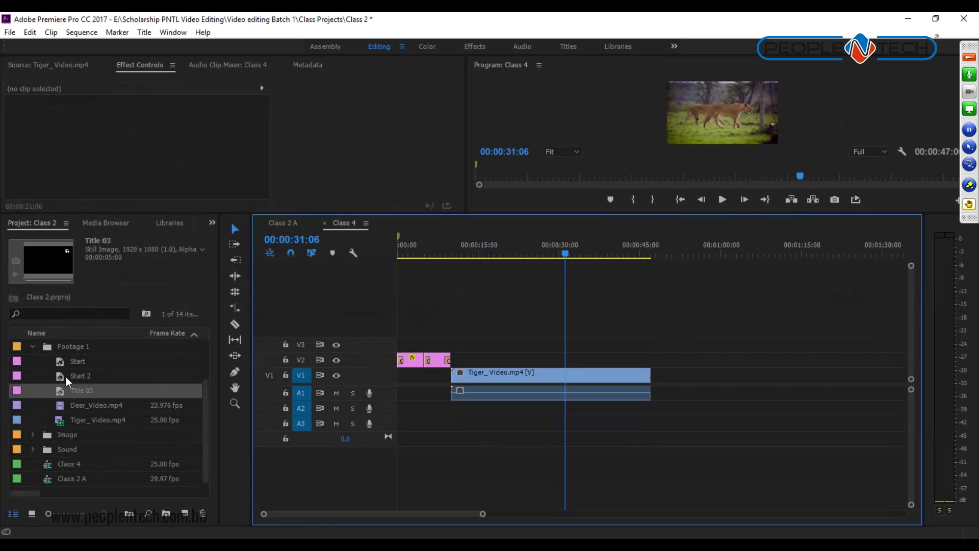
left_click(33, 435)
key("ctrl+s")
left_click_drag(60, 471, 651, 343)
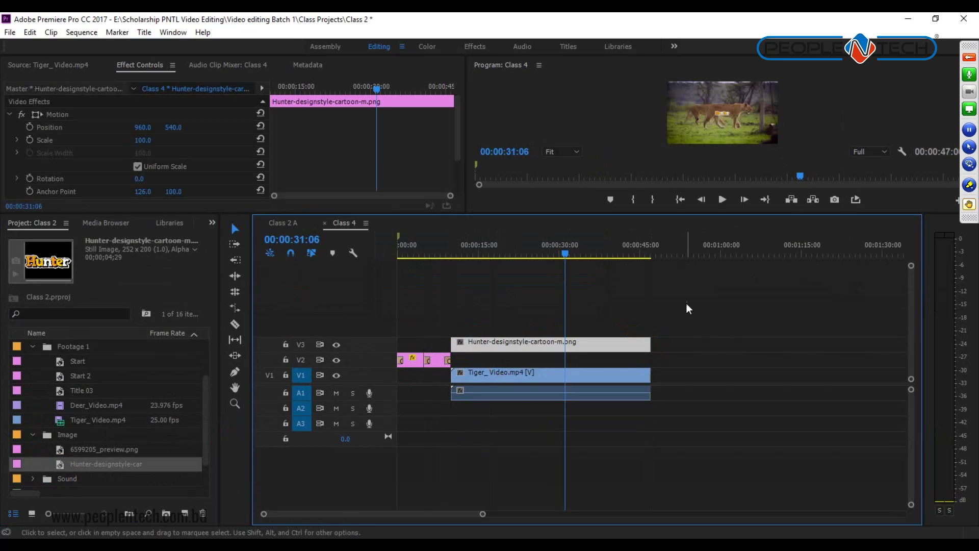
Step: Position the Hunter logo in the upper-right corner of the video frame at 1709, 109
left_click_drag(626, 212, 643, 424)
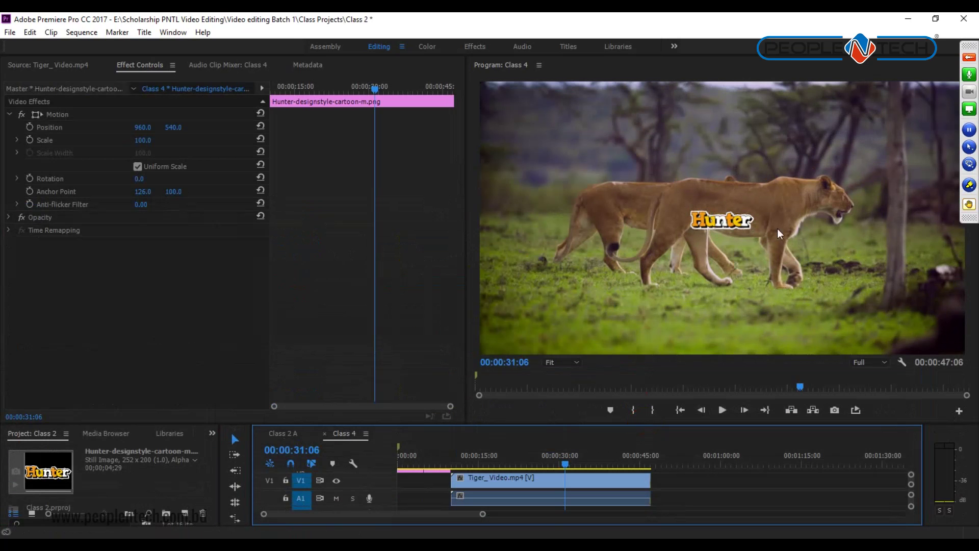
left_click_drag(145, 134, 617, 194)
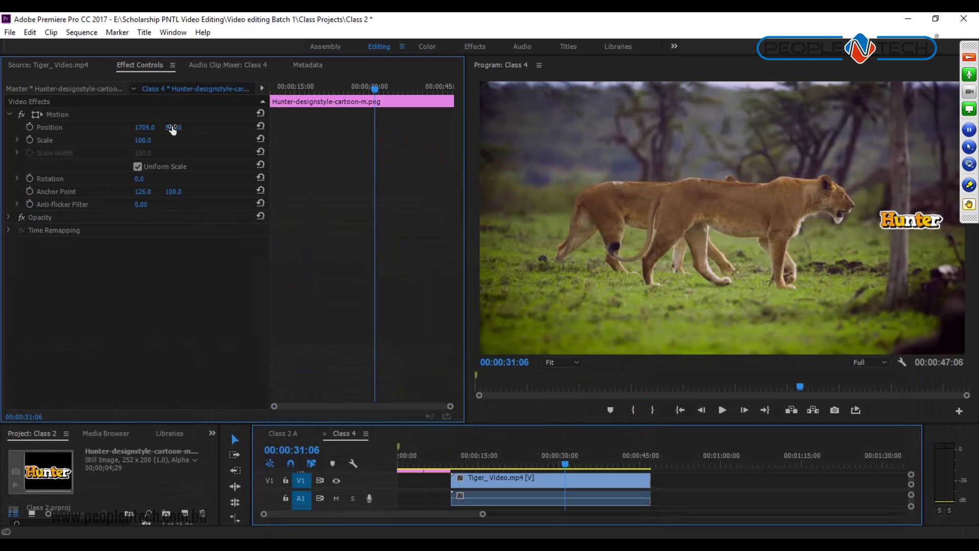
left_click_drag(172, 131, 71, 103)
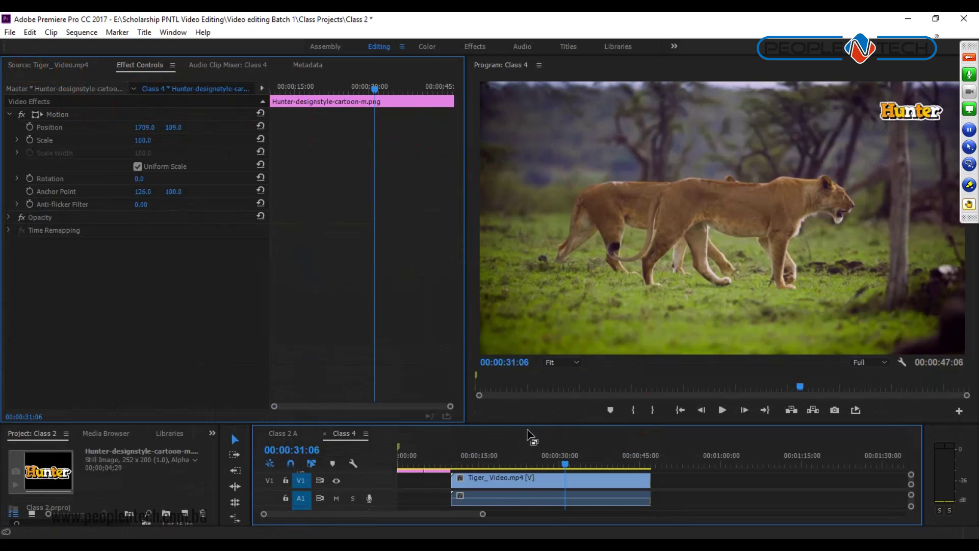
left_click_drag(528, 424, 535, 294)
left_click_drag(534, 243, 535, 250)
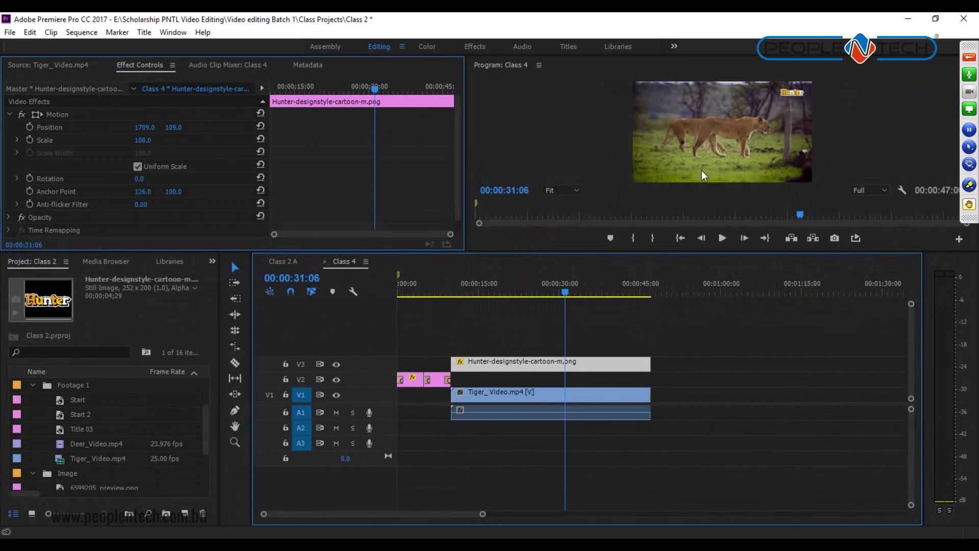
Step: Create a new 1920 x 1080 title at 25 fps named Title 04
left_click(183, 515)
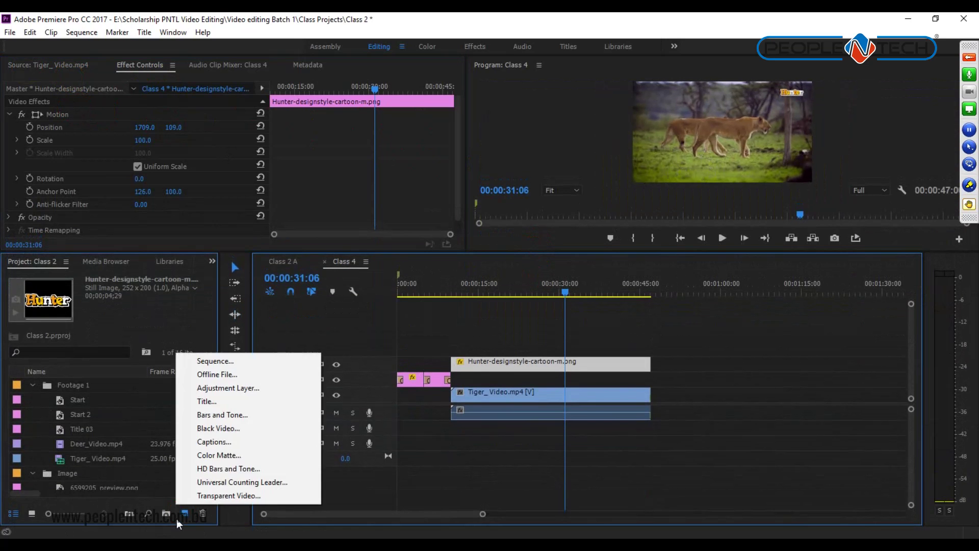
left_click(229, 401)
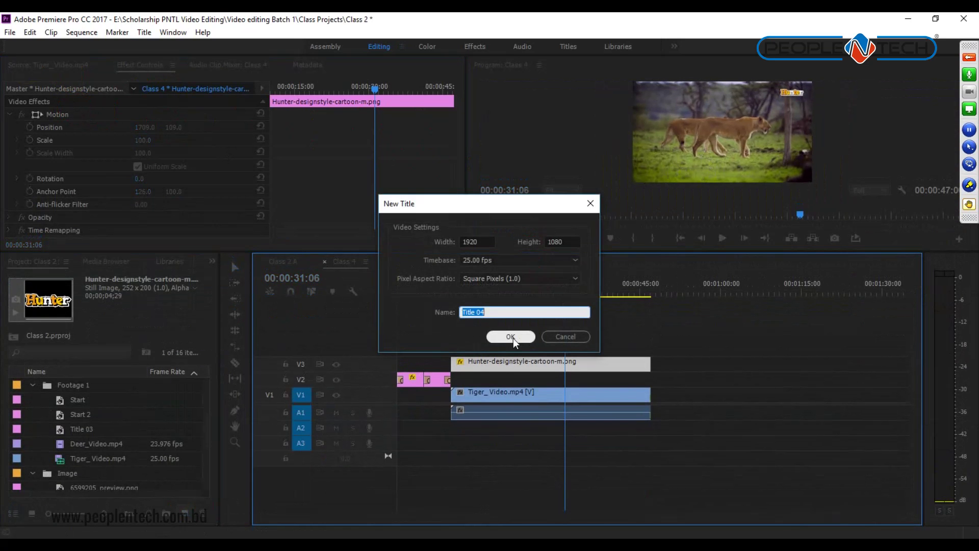
left_click(510, 337)
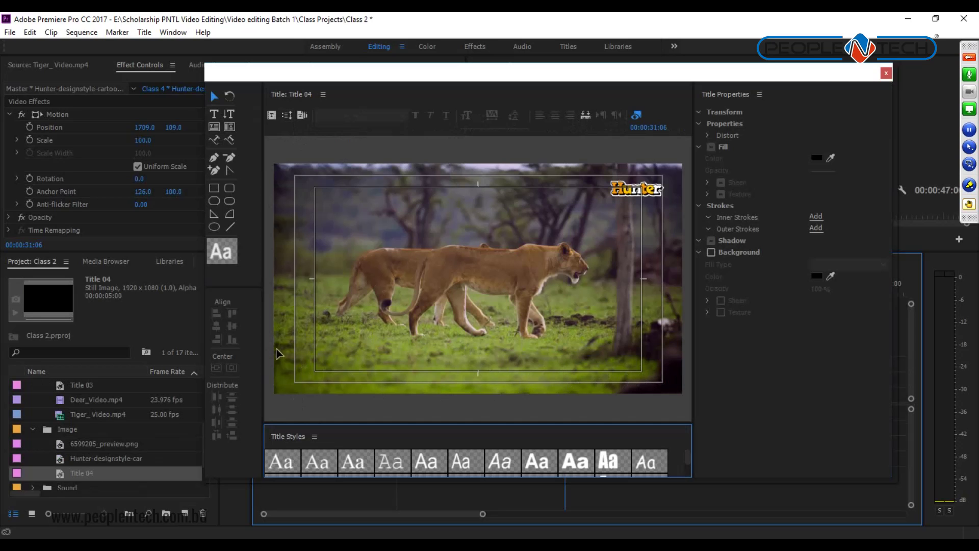
Step: Set Title 04's title type to Roll in the roll/crawl options
left_click(286, 115)
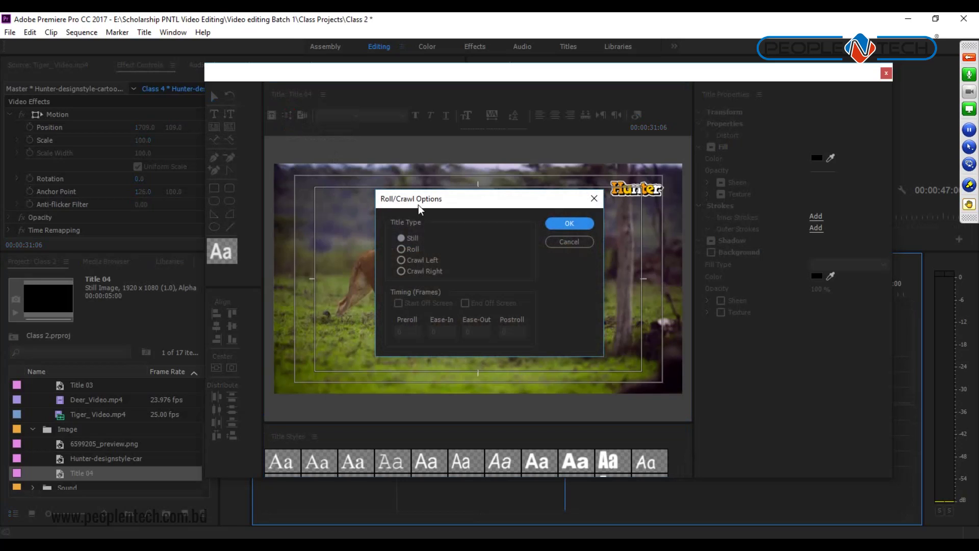
left_click(569, 242)
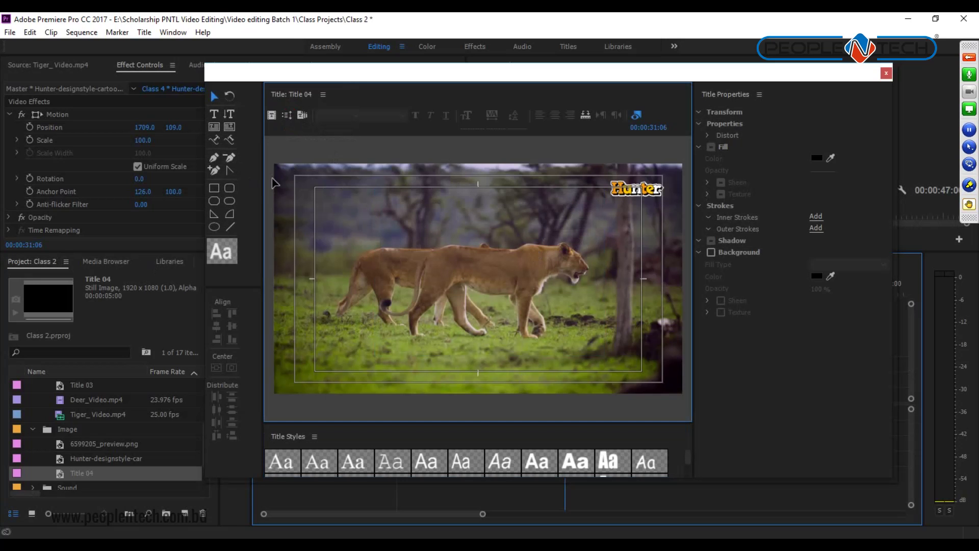
left_click(286, 115)
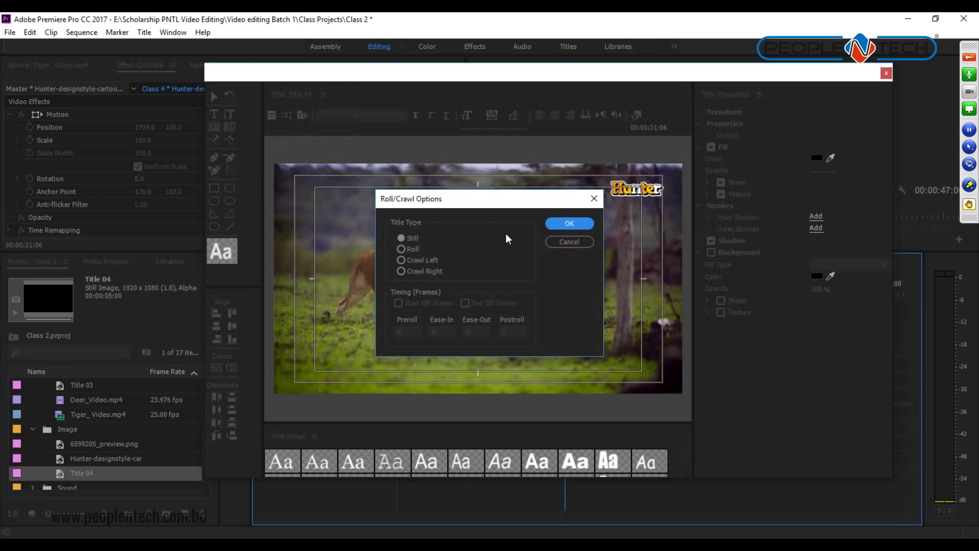
left_click(406, 250)
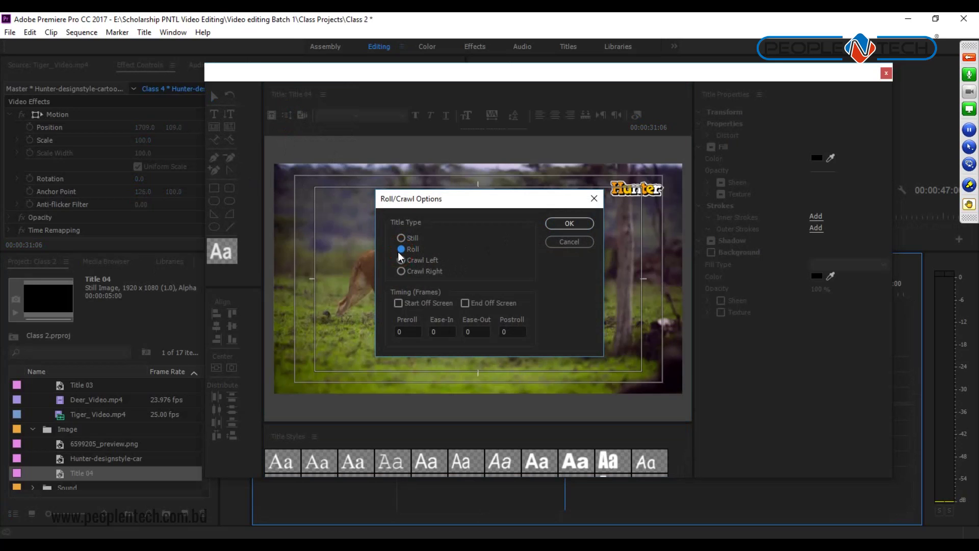
left_click(583, 224)
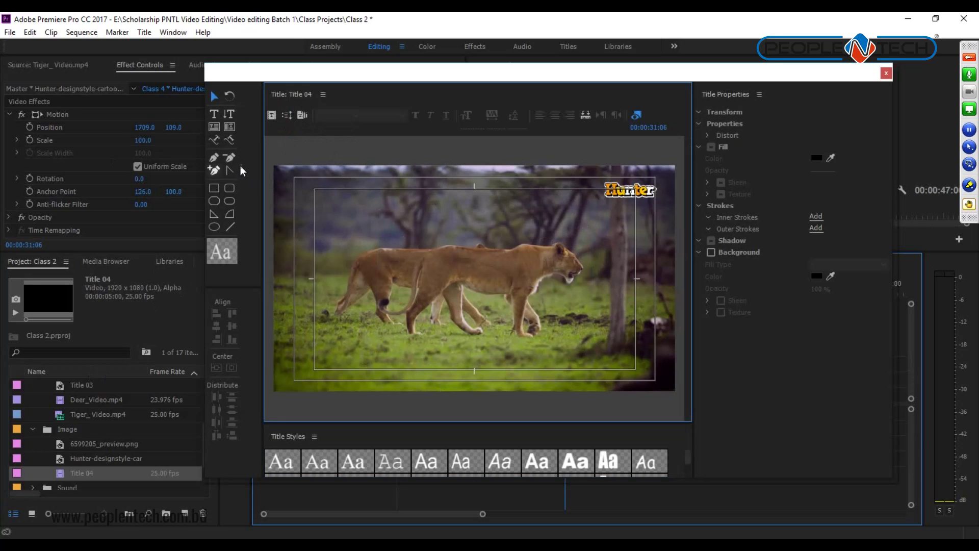
Step: Paste the copied "Your session should begin shortly" text into Title 04 and move the line down near the frame's lower edge, at about Y 987
left_click(214, 114)
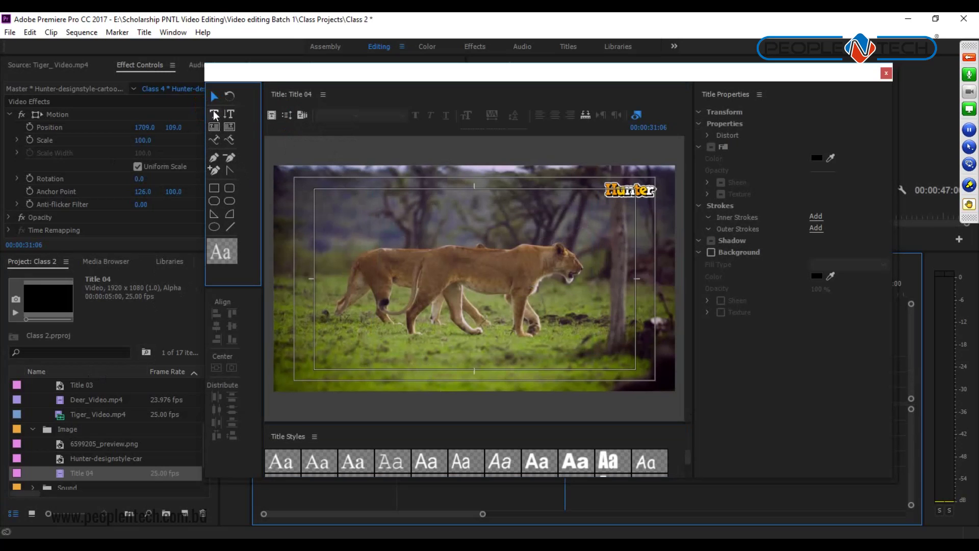
left_click(403, 355)
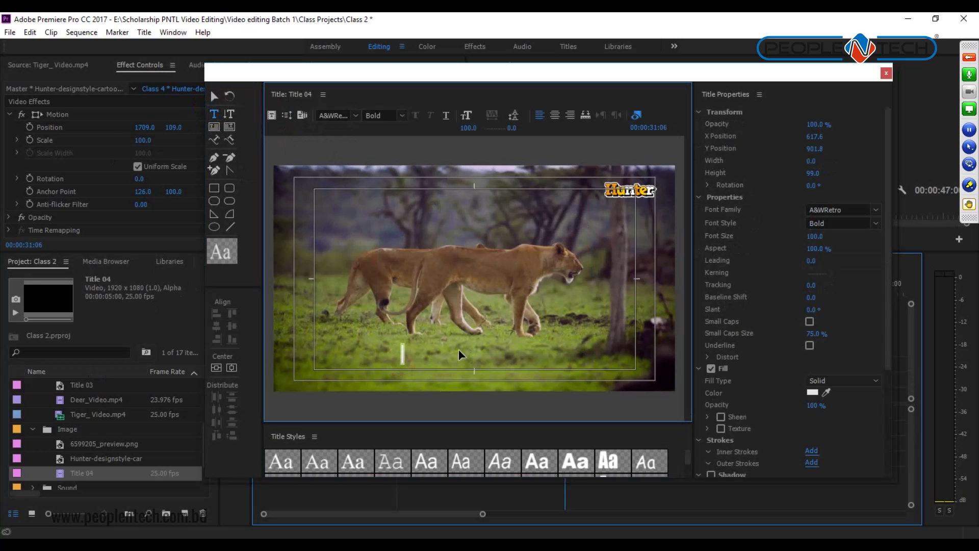
key("ctrl+v")
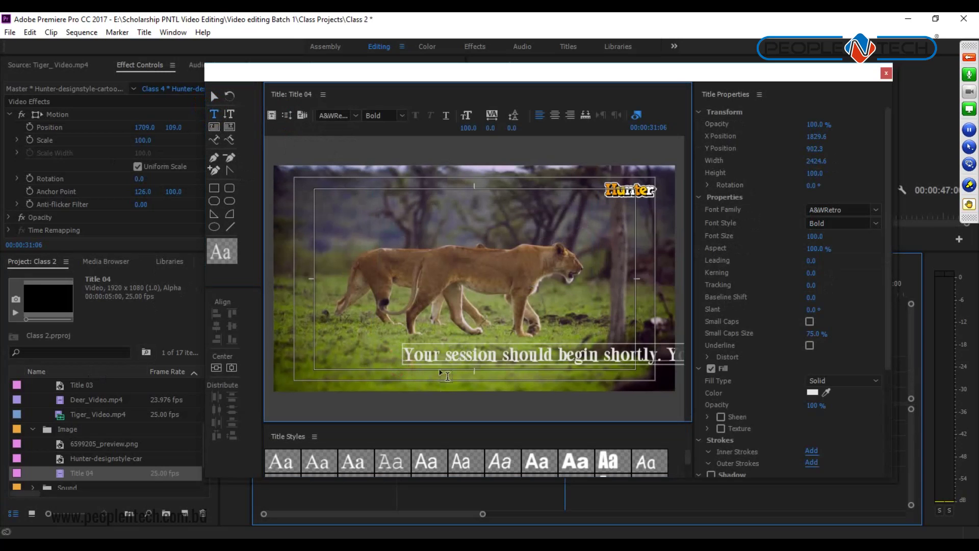
key("Escape")
left_click(213, 112)
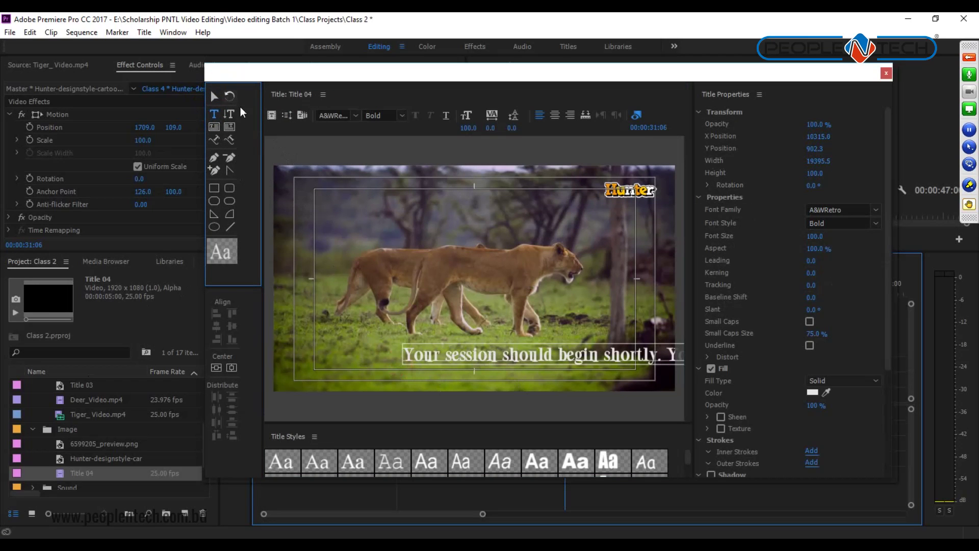
left_click(214, 96)
left_click_drag(517, 357, 482, 368)
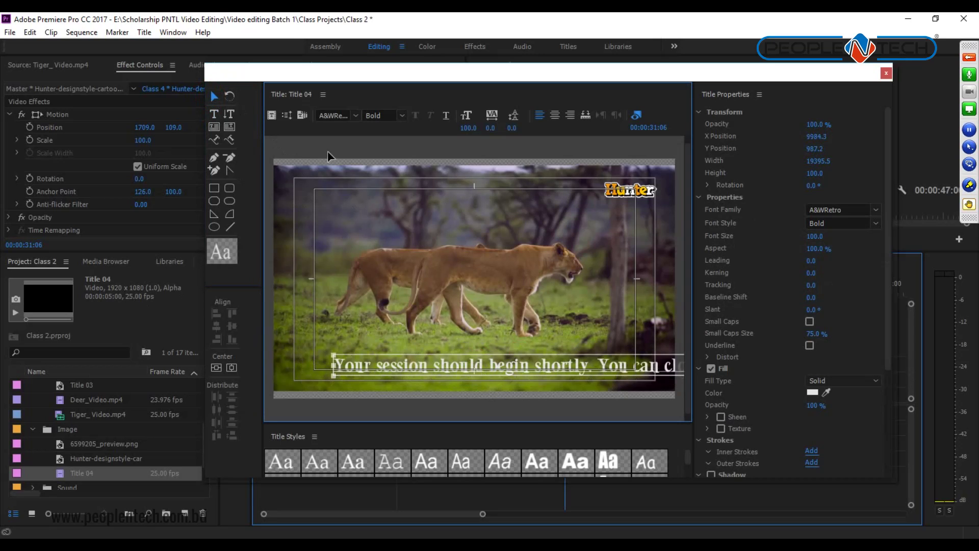
Step: Enable Start Off Screen and End Off Screen for Title 04's roll and close the title editor
left_click(287, 116)
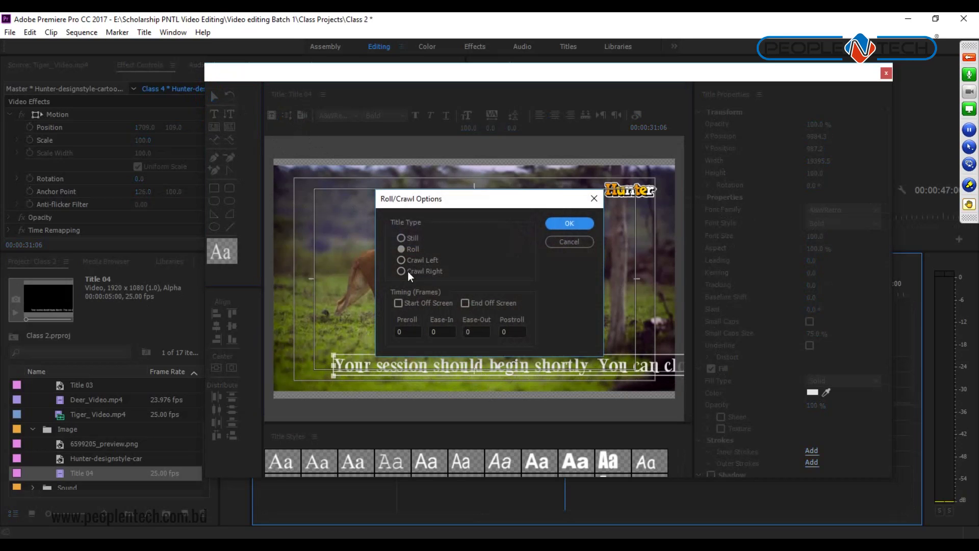
left_click_drag(439, 199, 439, 167)
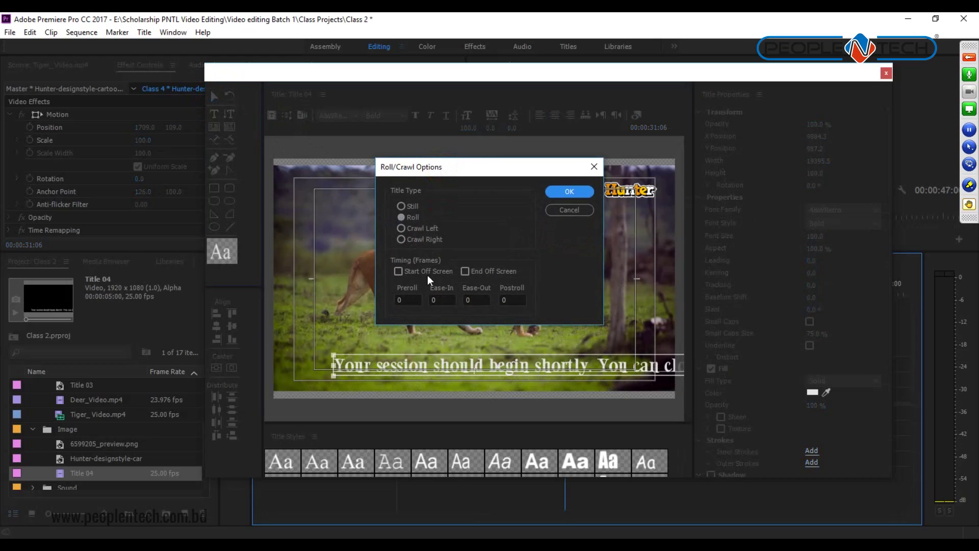
left_click(398, 271)
left_click(465, 271)
left_click(569, 192)
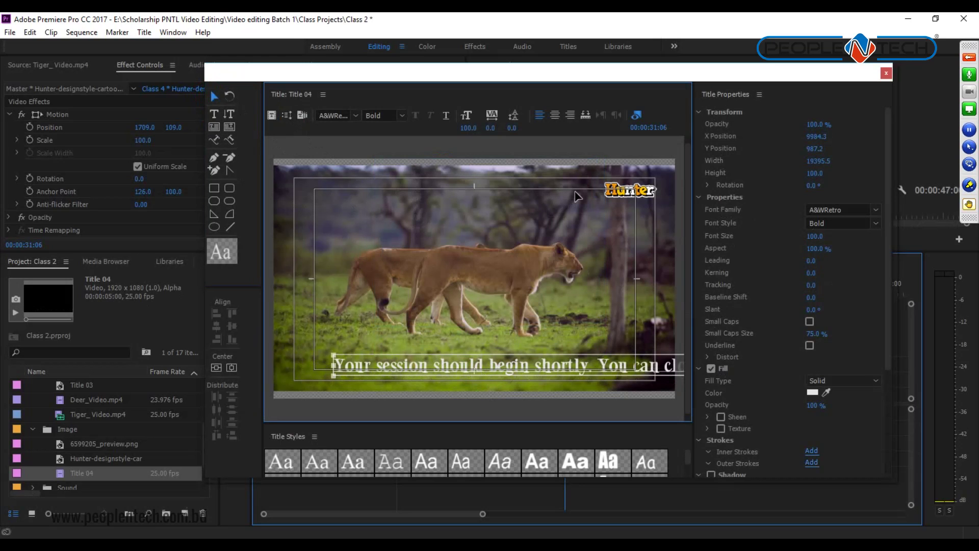
left_click(886, 73)
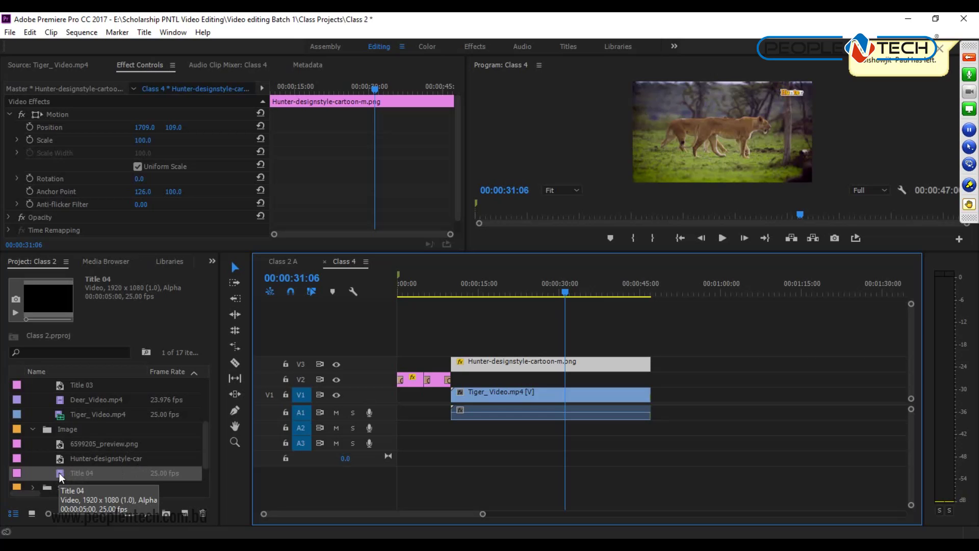
Step: Place Title 04 on track V2 across the full tiger video and play part of it in an enlarged preview
left_click_drag(60, 477, 650, 380)
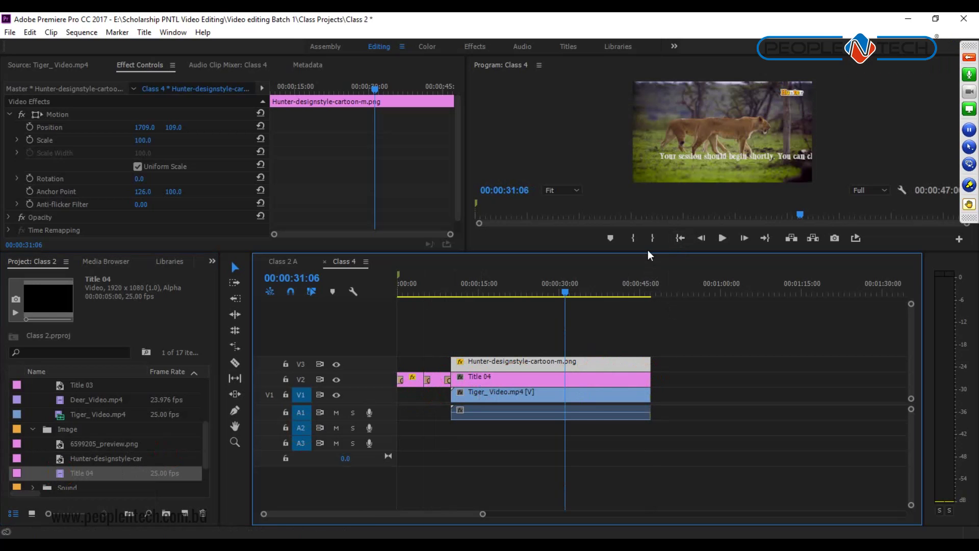
left_click_drag(649, 255, 685, 399)
left_click(726, 389)
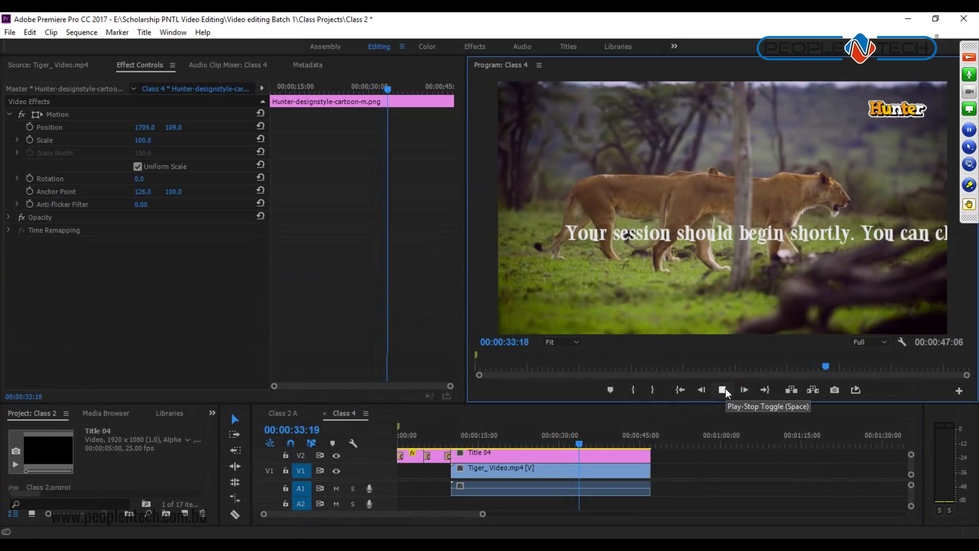
left_click(725, 387)
left_click_drag(505, 402, 509, 245)
Step: Change Title 04's type to Crawl Left and play the crawling text in an enlarged preview to the sequence's end
double_click(60, 467)
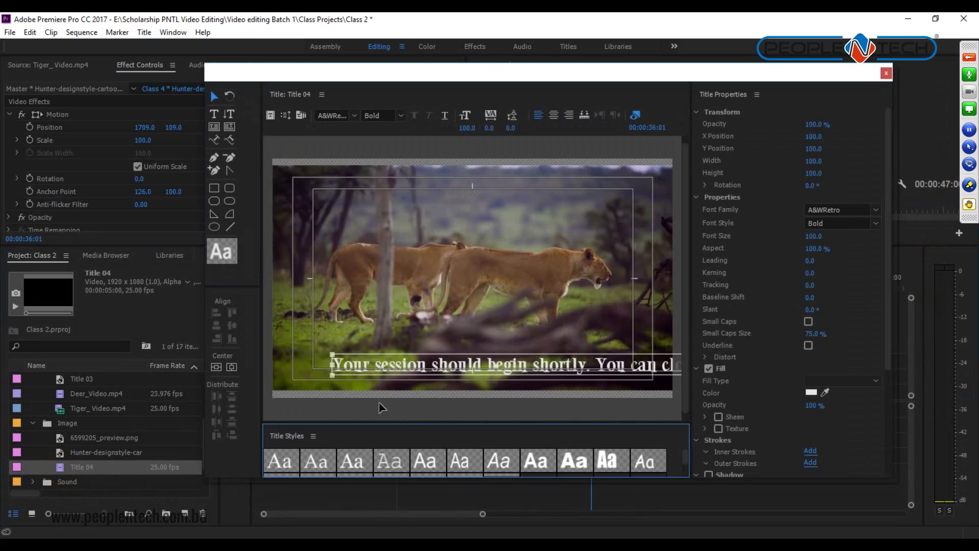
left_click(286, 114)
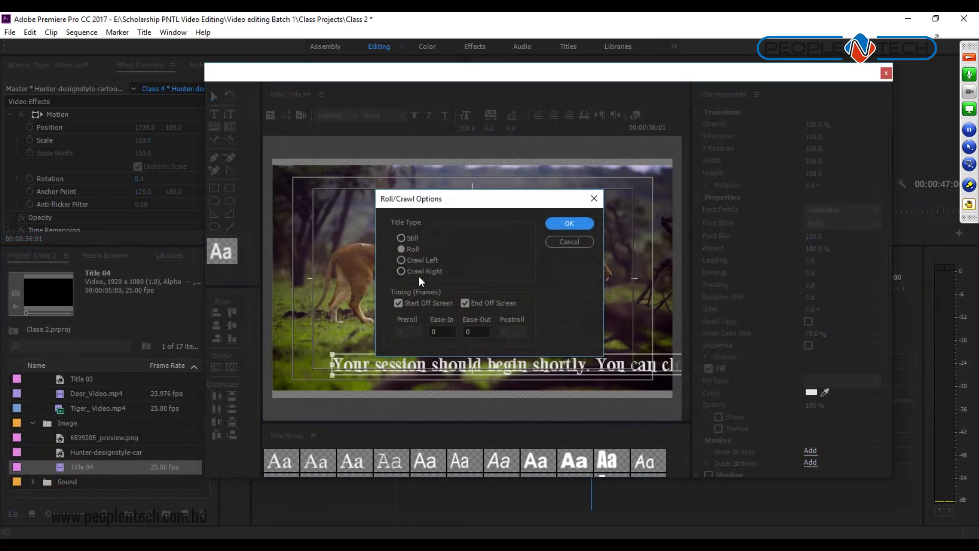
left_click(401, 260)
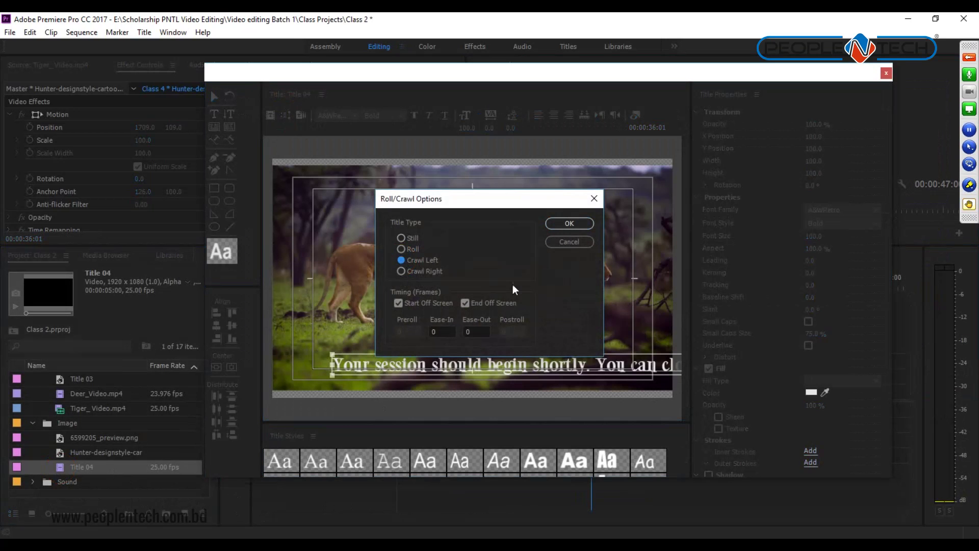
left_click(569, 223)
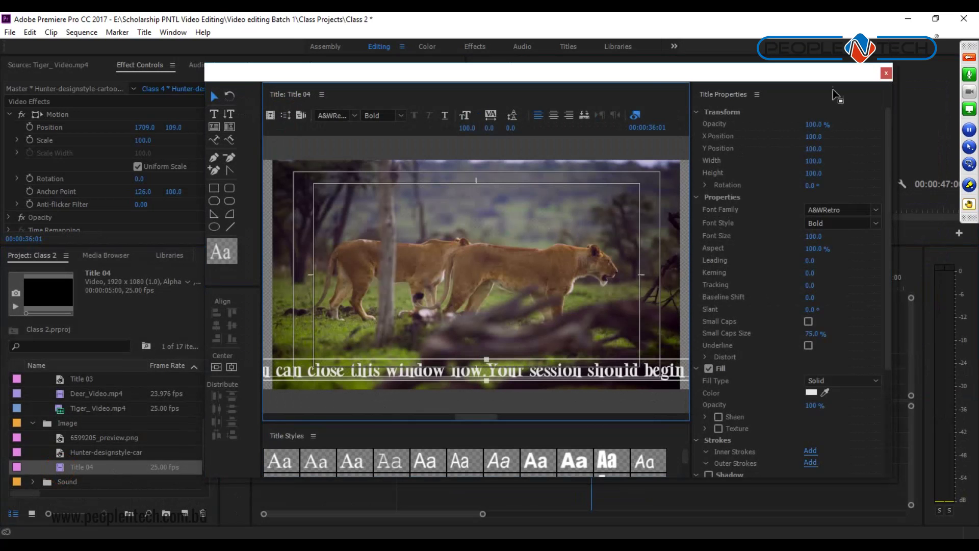
left_click(886, 73)
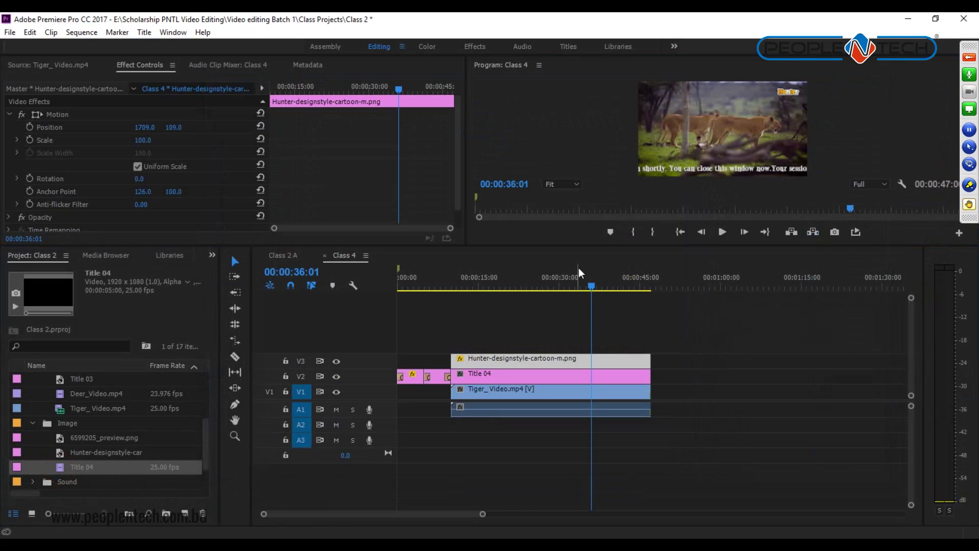
left_click(580, 247)
left_click_drag(580, 247, 577, 403)
left_click(723, 388)
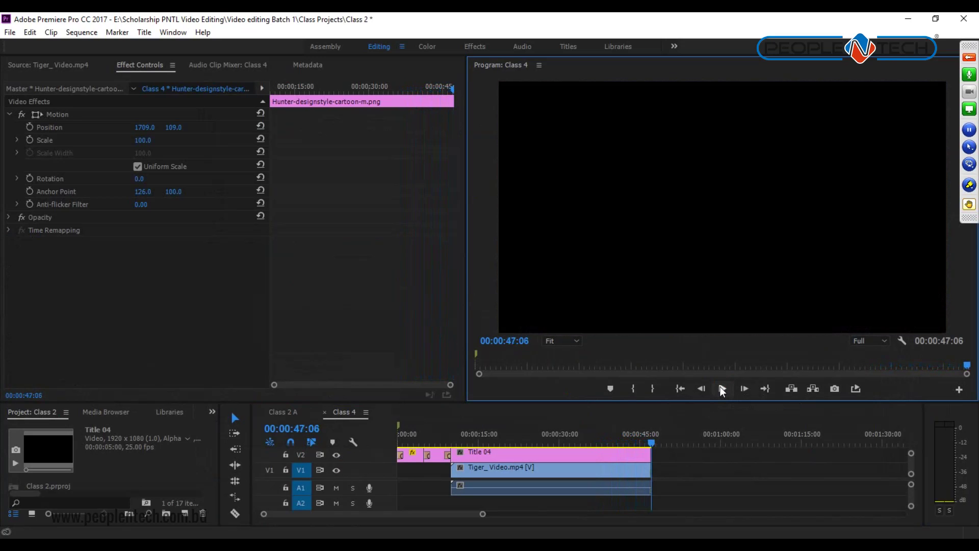
Step: Reopen Title 04 from the timeline, turn off Start Off Screen and End Off Screen for its crawl, and close the title editor
double_click(578, 456)
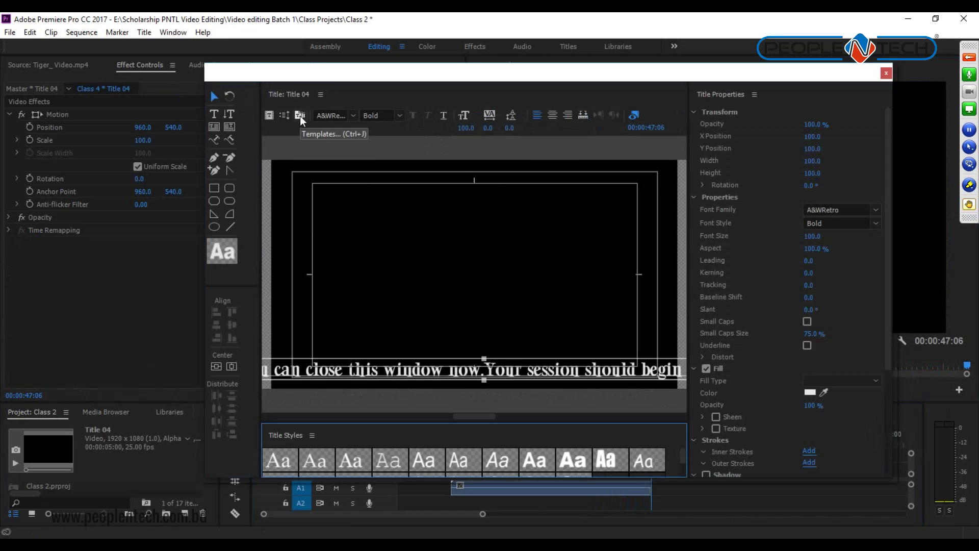
left_click(300, 116)
left_click(669, 174)
left_click(286, 115)
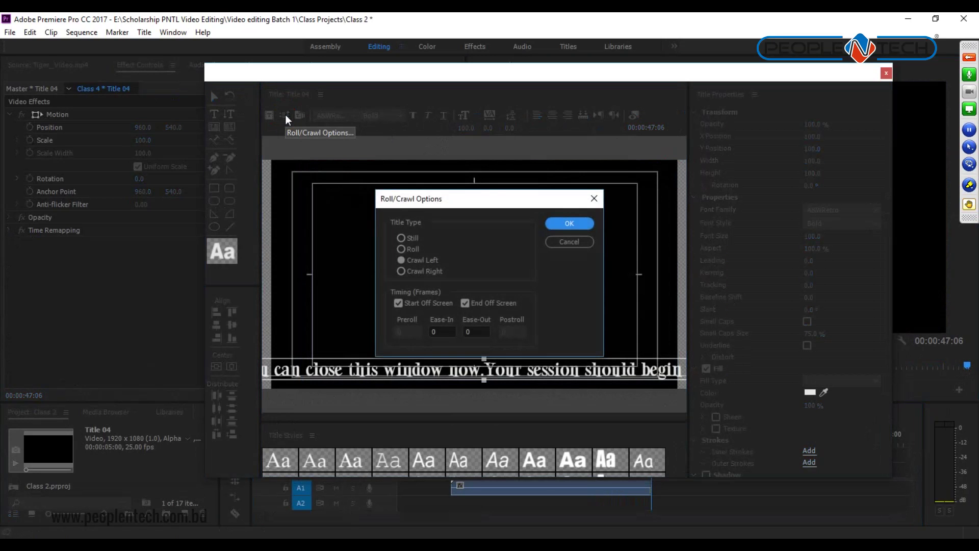
left_click(400, 305)
left_click(465, 304)
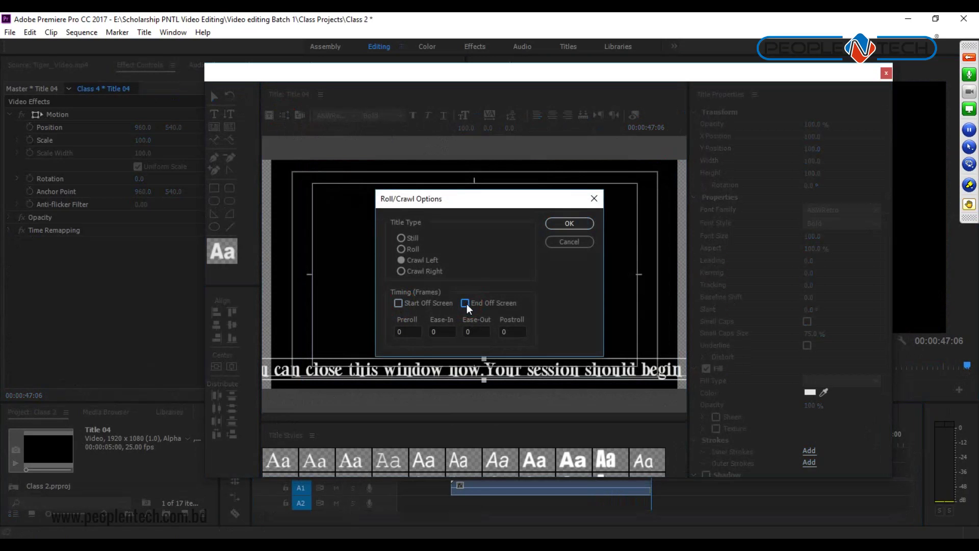
left_click(559, 224)
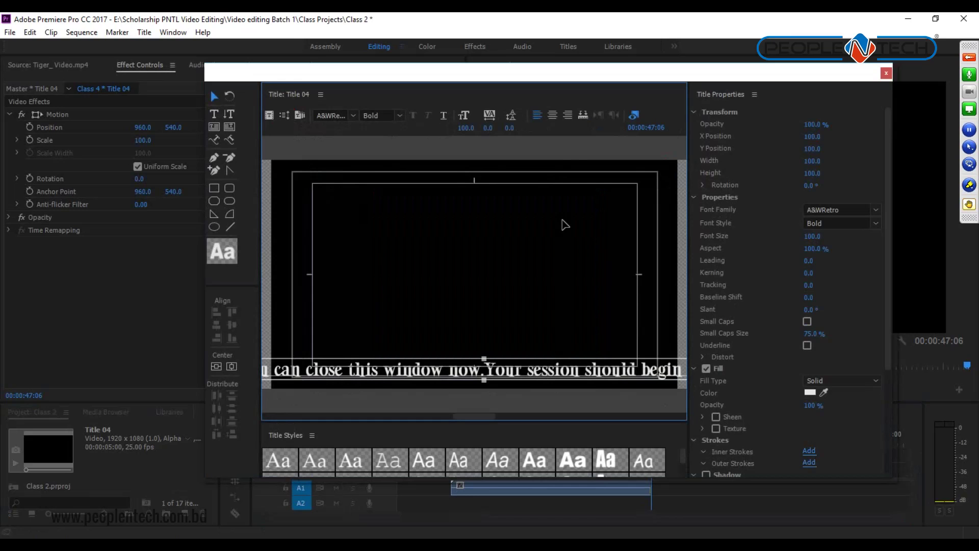
left_click(886, 73)
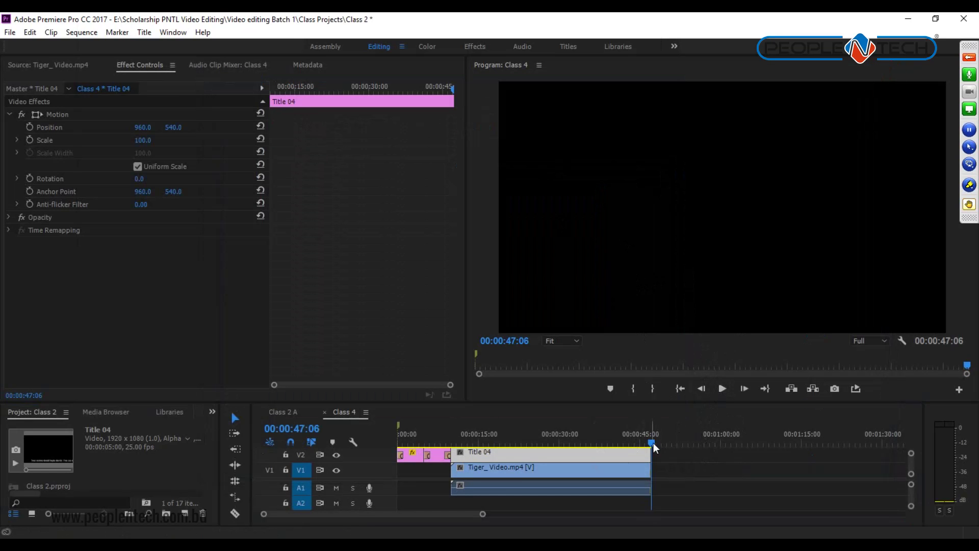
Step: Preview the sequence from the start, open the Title 04 clip for editing and select its crawling ticker text
left_click(723, 389)
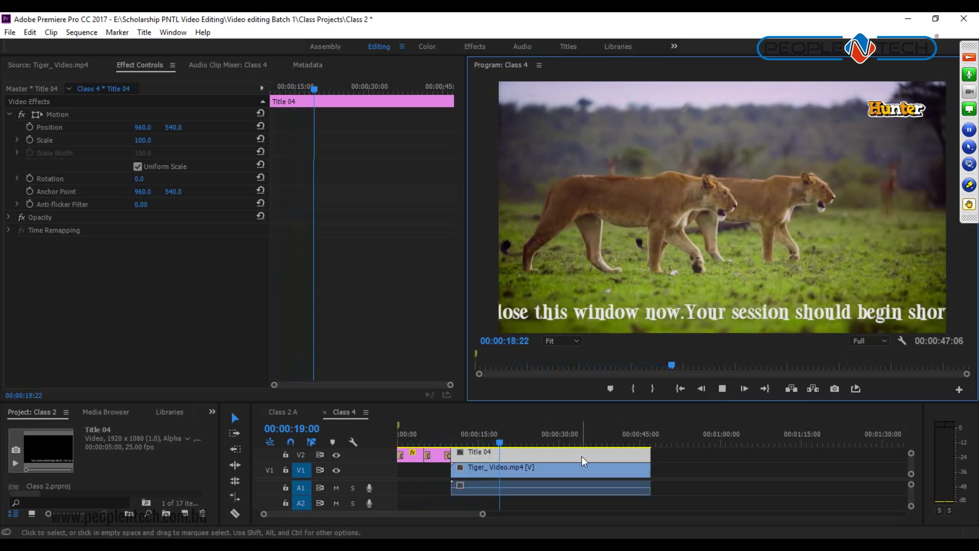
double_click(540, 453)
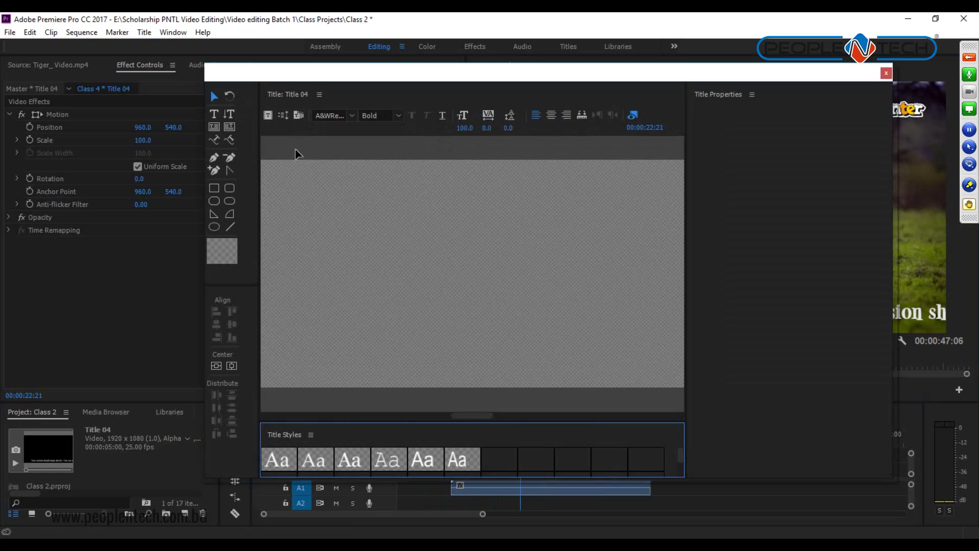
left_click(558, 372)
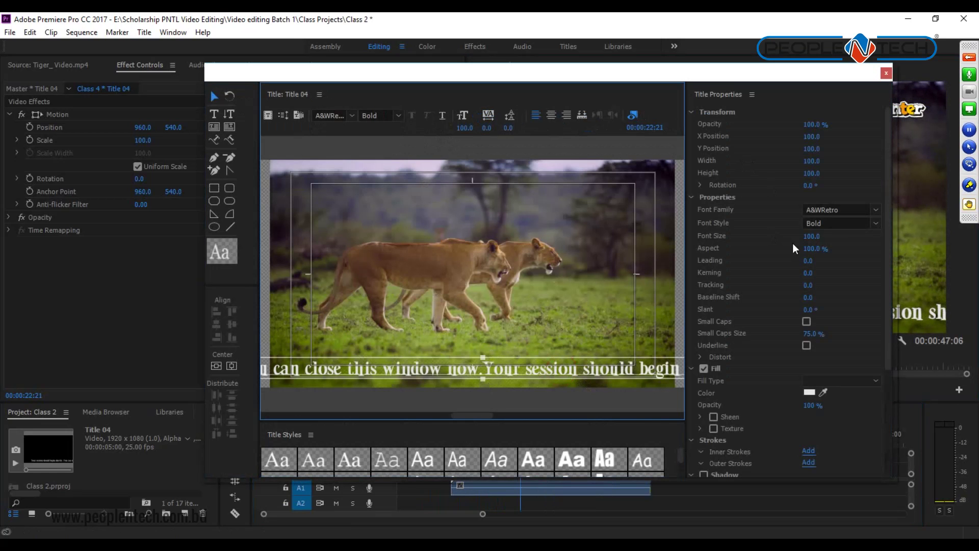
Step: Try the Brochure font on the ticker text and browse the font list for alternatives
left_click(875, 210)
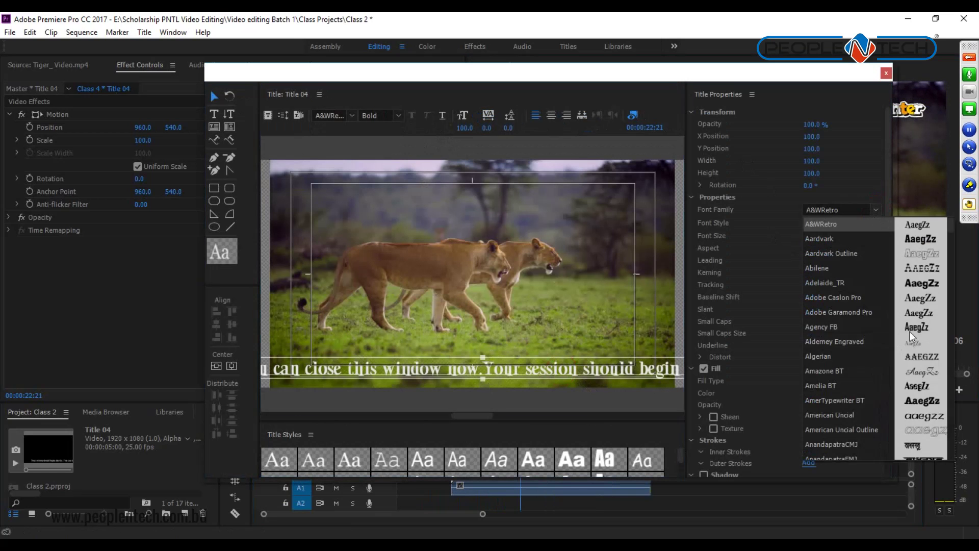
scroll(915, 375, "down", 10)
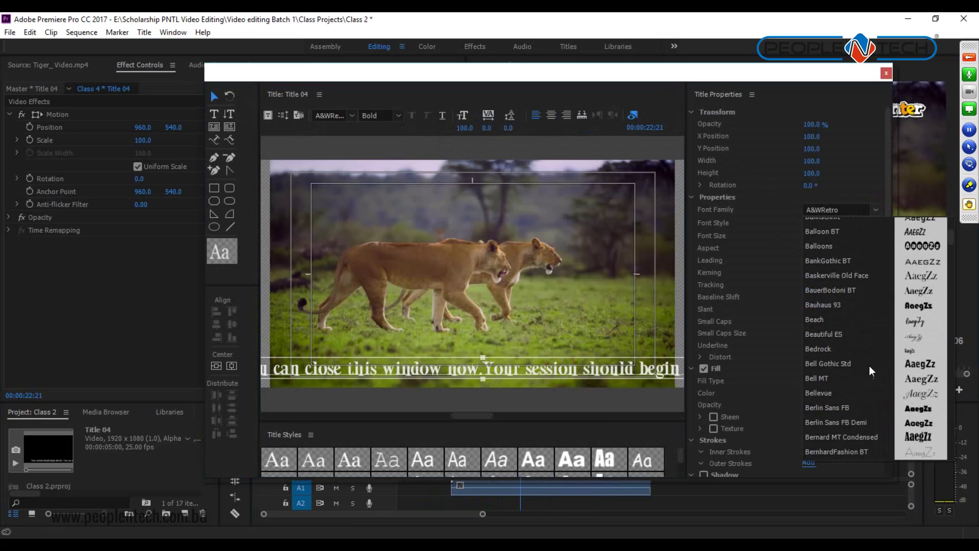
left_click(828, 354)
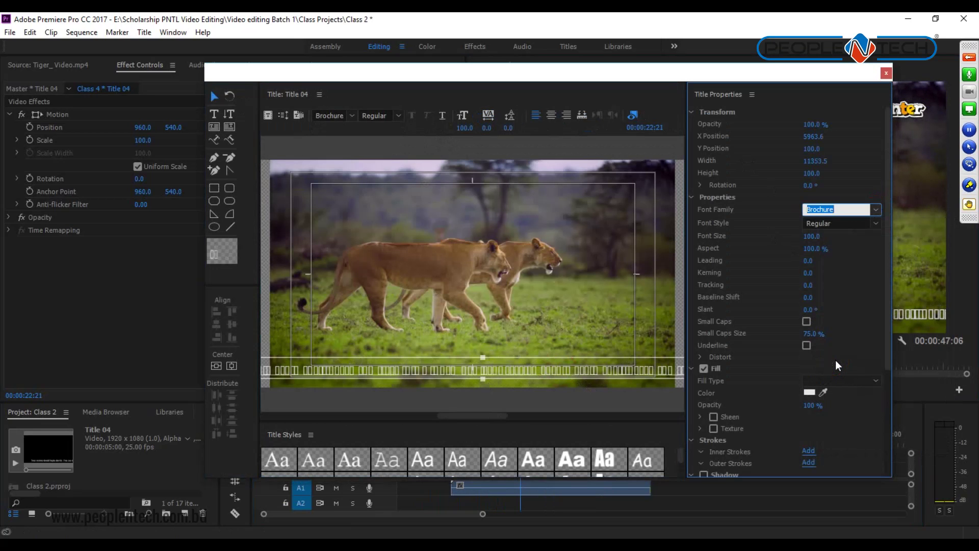
left_click(875, 210)
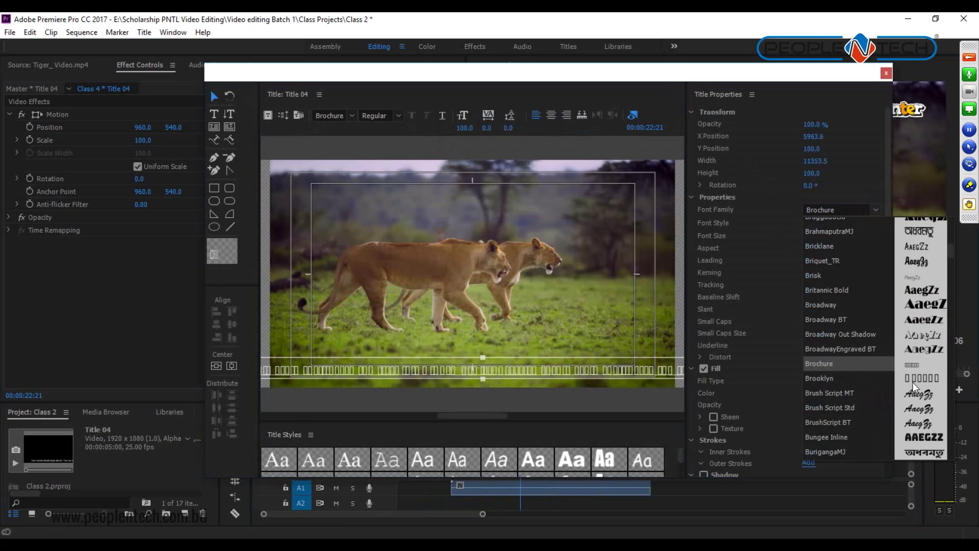
scroll(921, 366, "down", 2)
left_click_drag(951, 255, 964, 341)
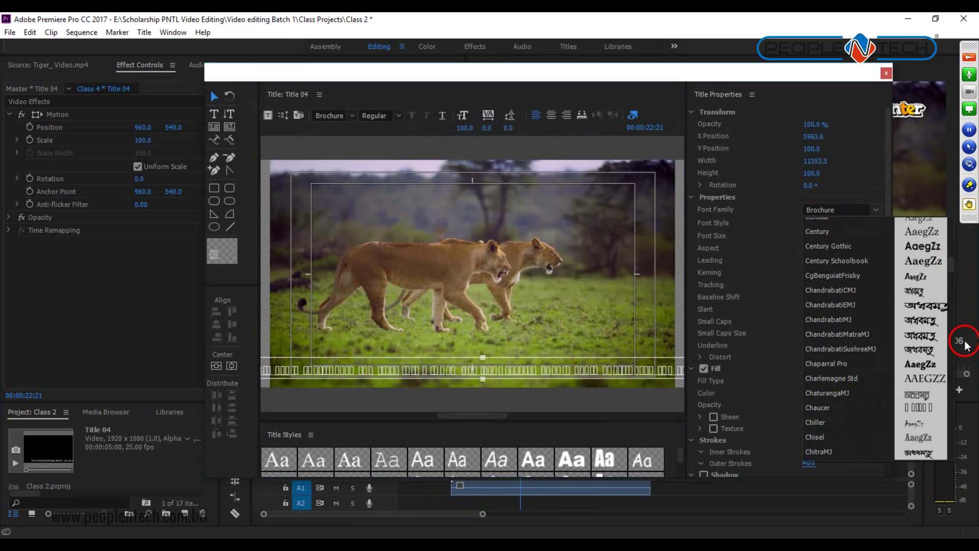
left_click(956, 271)
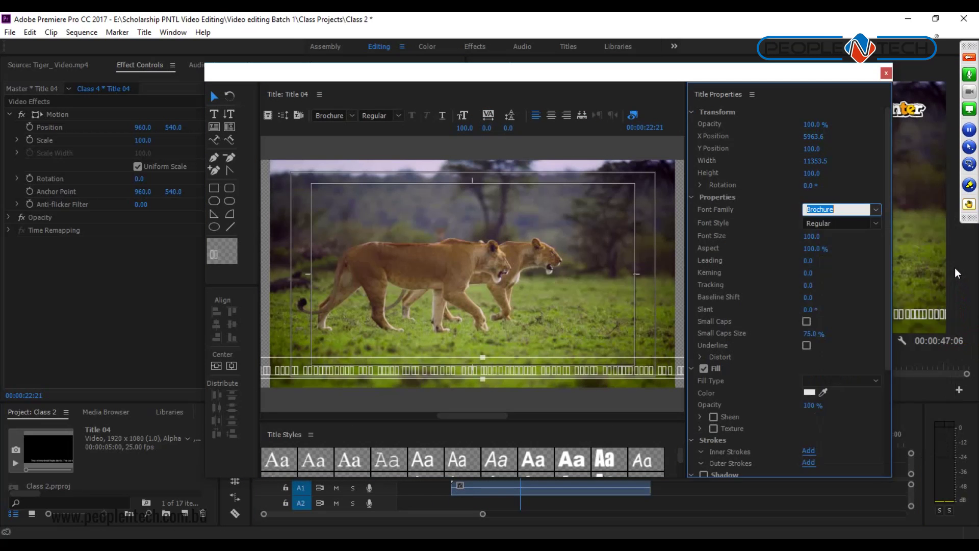
Step: Set the ticker text's font to Calibri Light and its font size to 54
left_click(874, 210)
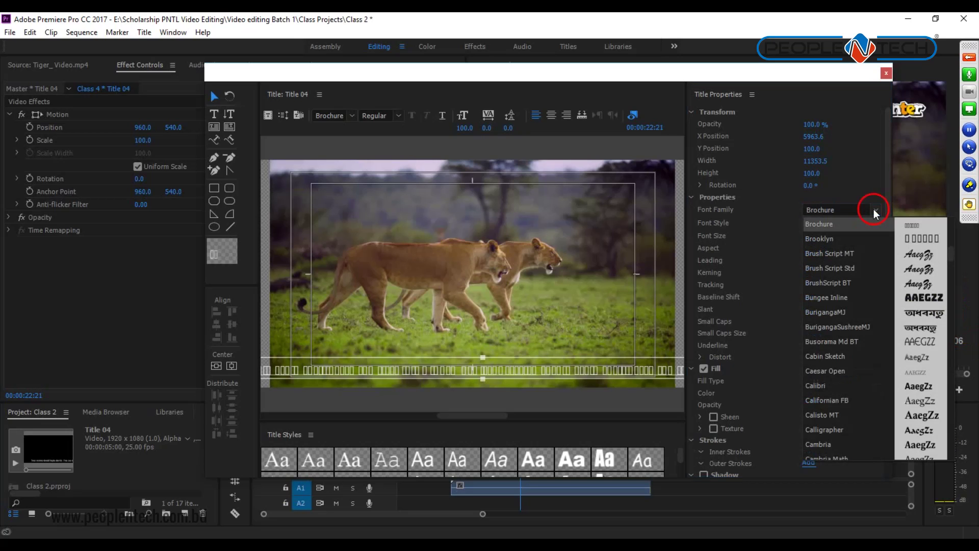
left_click(912, 388)
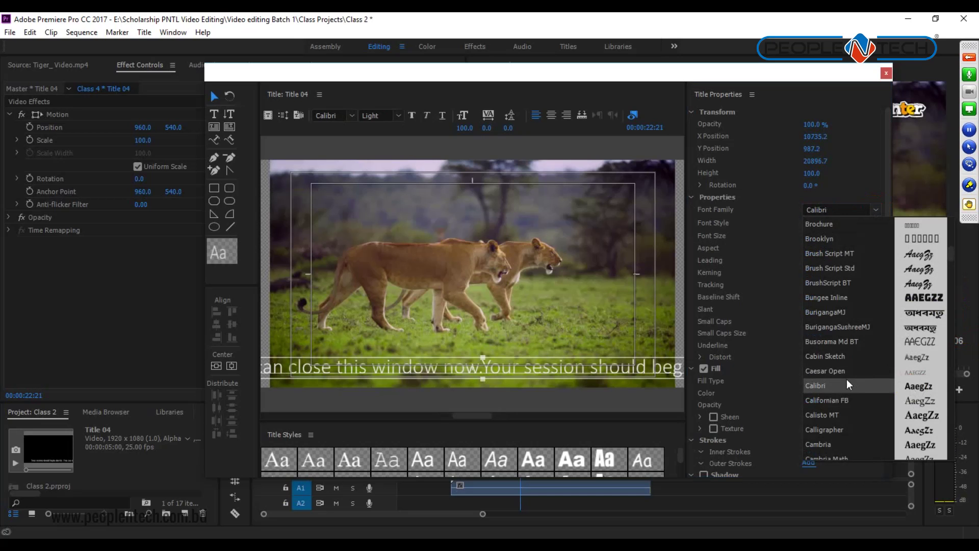
left_click(784, 209)
left_click_drag(812, 236, 778, 235)
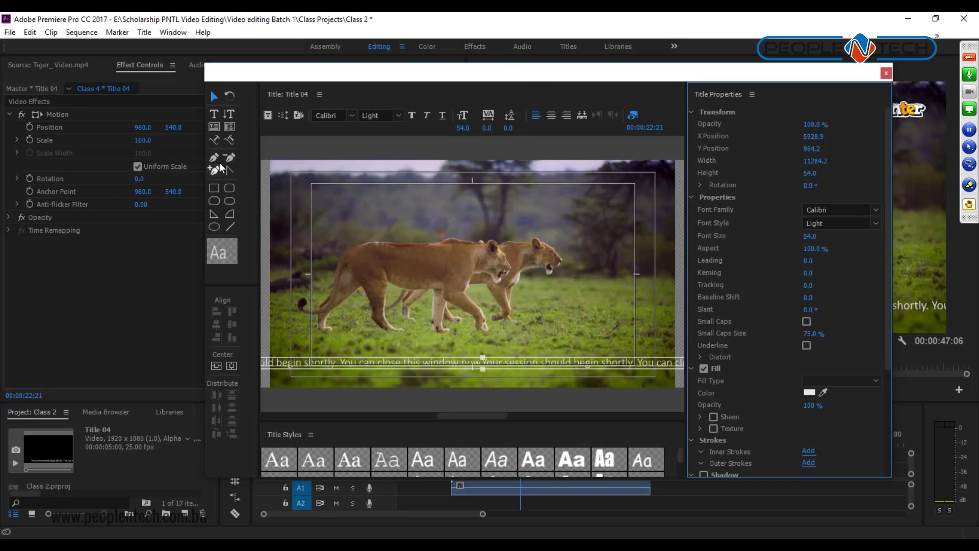
Step: Create a new title and draw a full-width rectangle about 1979 wide and 62 high over the ticker text
left_click(221, 188)
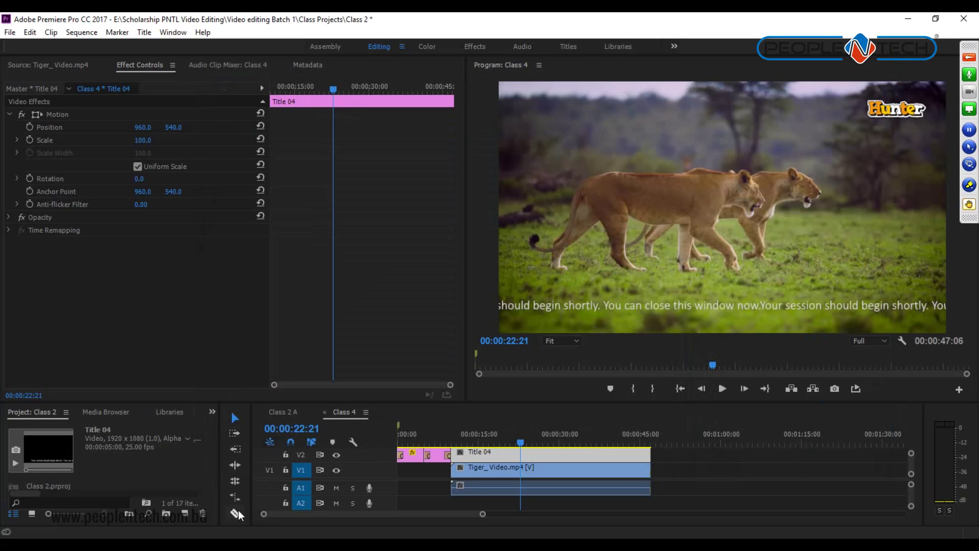
left_click(185, 512)
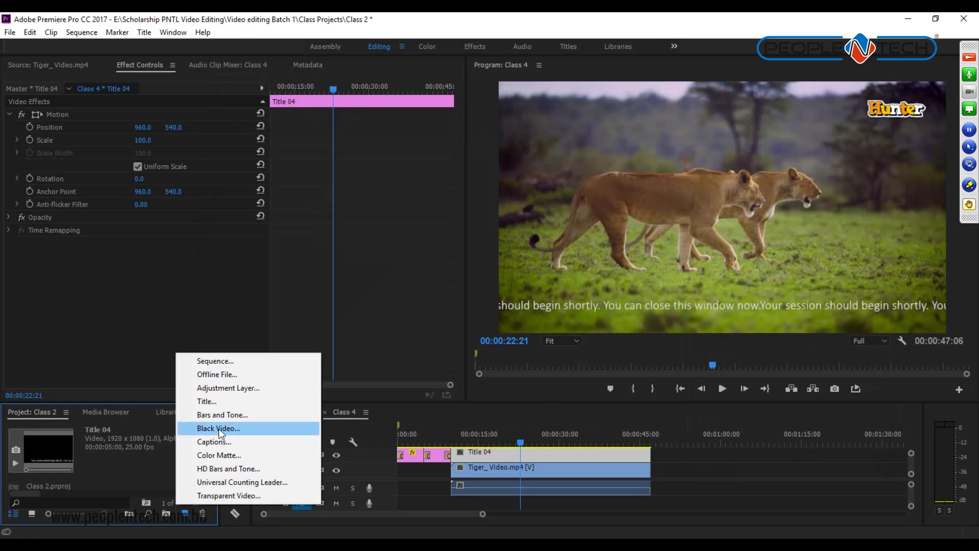
left_click(207, 400)
left_click(509, 335)
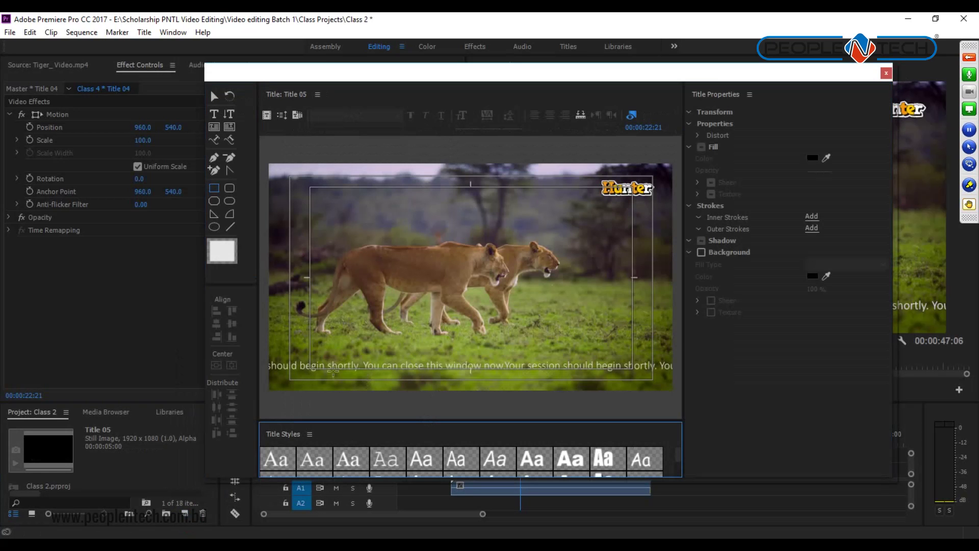
mouse_move(263, 356)
left_mouse_down()
mouse_move(676, 373)
mouse_move(676, 358)
mouse_move(675, 380)
left_mouse_up()
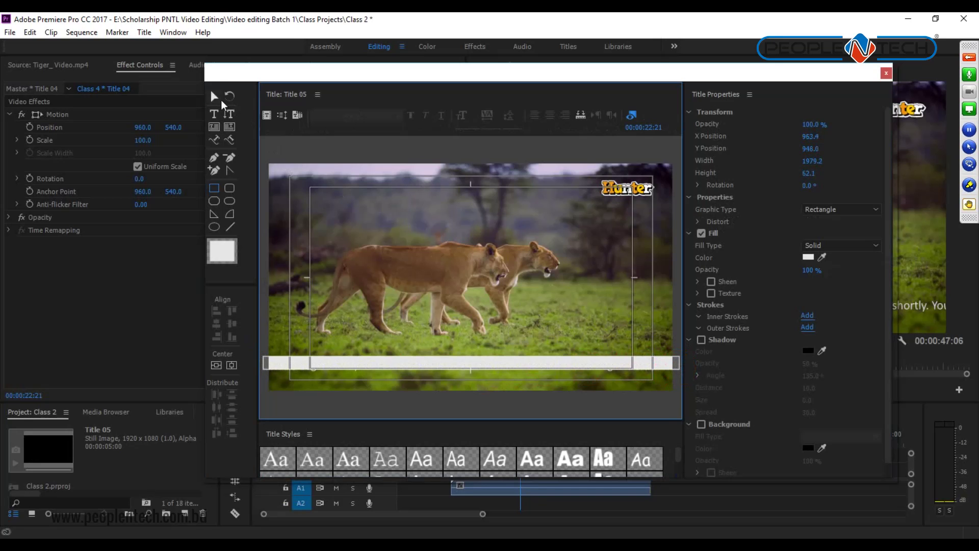
Step: Change the rectangle's solid fill colour to bright red (FC0000)
left_click(219, 99)
left_click(808, 257)
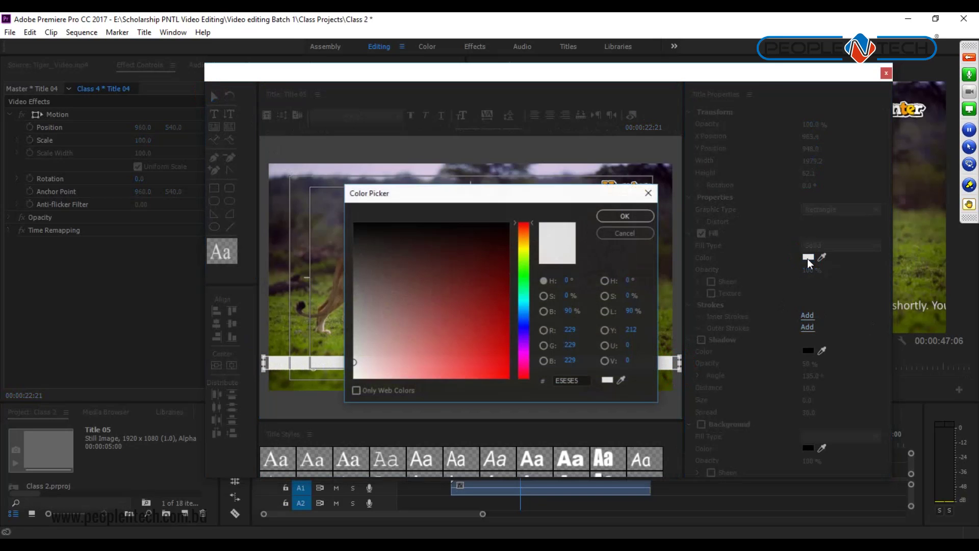
left_click_drag(482, 323, 509, 377)
left_click(627, 216)
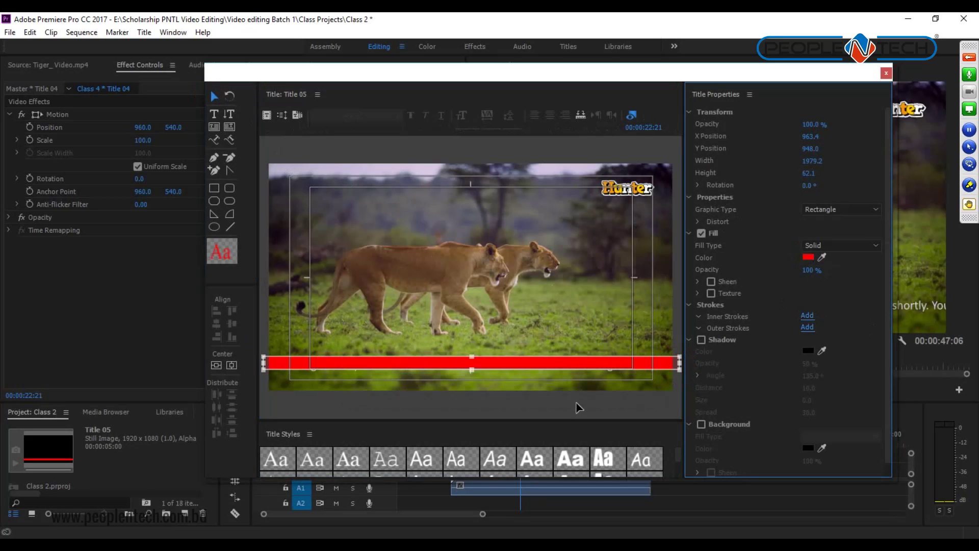
Step: Send the red bar one level backward in the title's stacking order
right_click(588, 367)
mouse_move(651, 262)
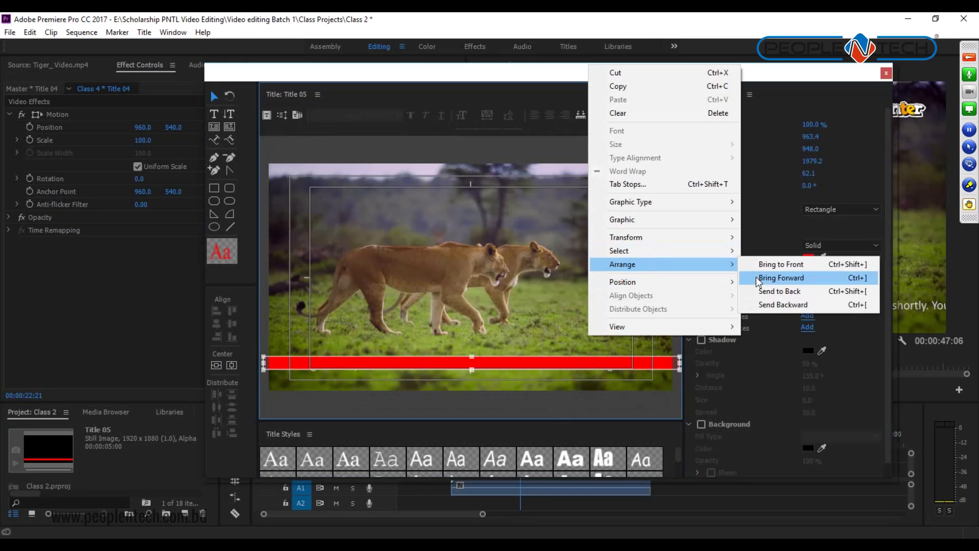
left_click(766, 304)
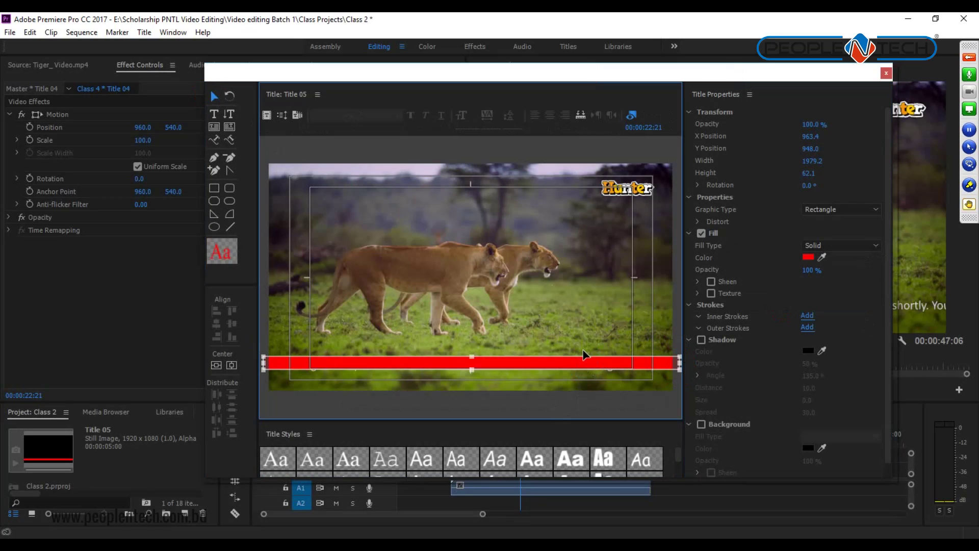
Step: Nudge the red bar down to Y position 965
key("Down")
key("Down")
key("Down")
key("Down")
key("Down")
key("Down")
key("Down")
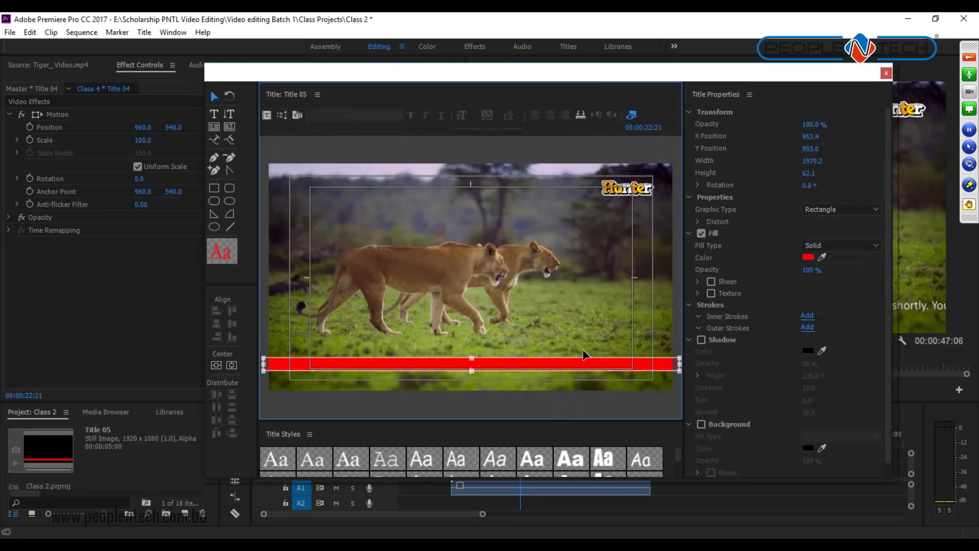
key("shift+Down")
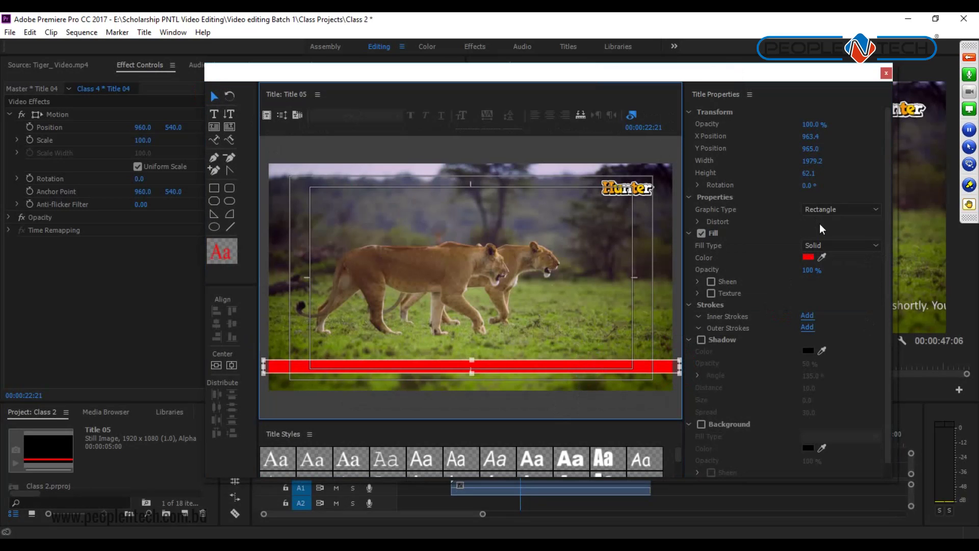
Step: Reduce the bar's fill opacity to 16% and fit the bar around the ticker text, about 77 high at Y position 963
mouse_move(810, 270)
left_mouse_down()
mouse_move(778, 271)
mouse_move(817, 271)
left_mouse_up()
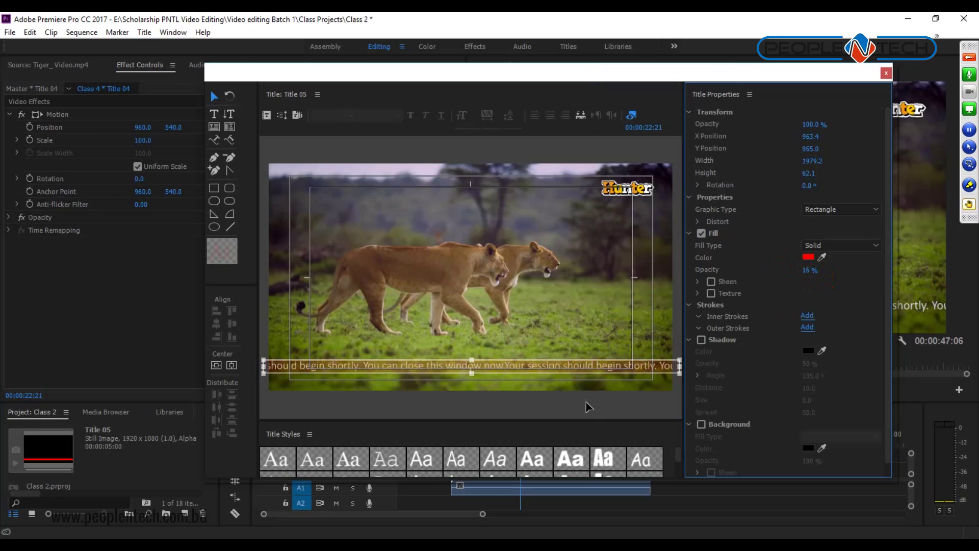
left_click_drag(474, 360, 476, 357)
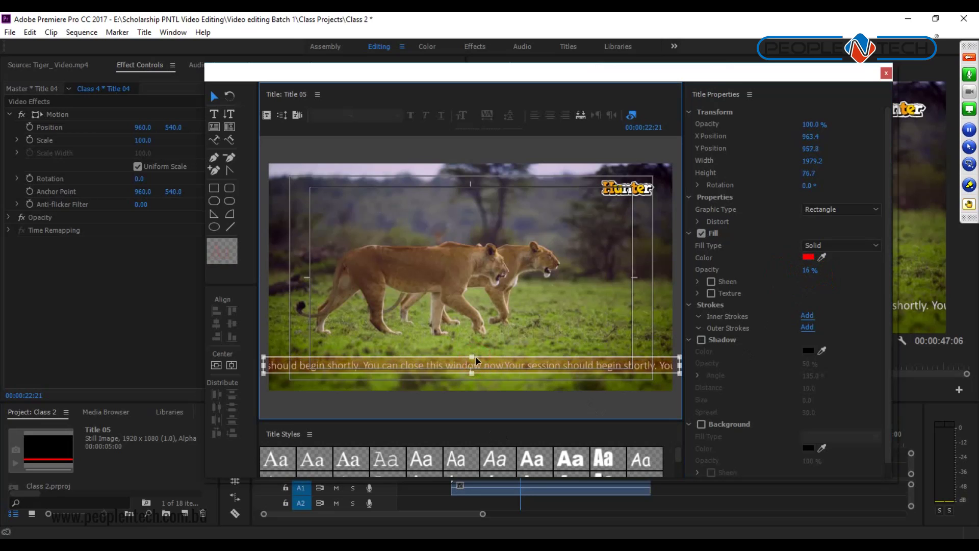
left_click_drag(476, 360, 476, 361)
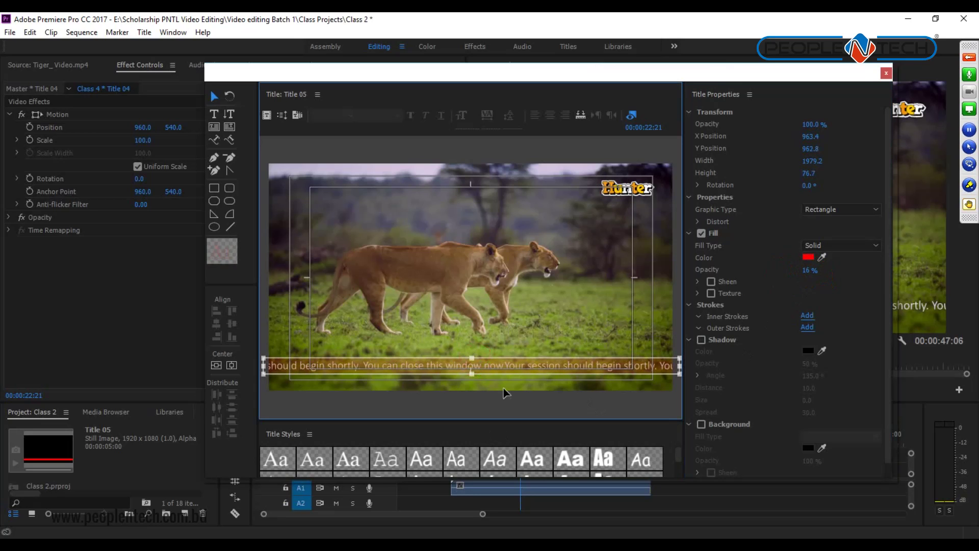
Step: Restore the bar's fill opacity to 100% and shift the bar slightly to X position 960.5
left_click_drag(805, 276, 920, 334)
left_click(475, 412)
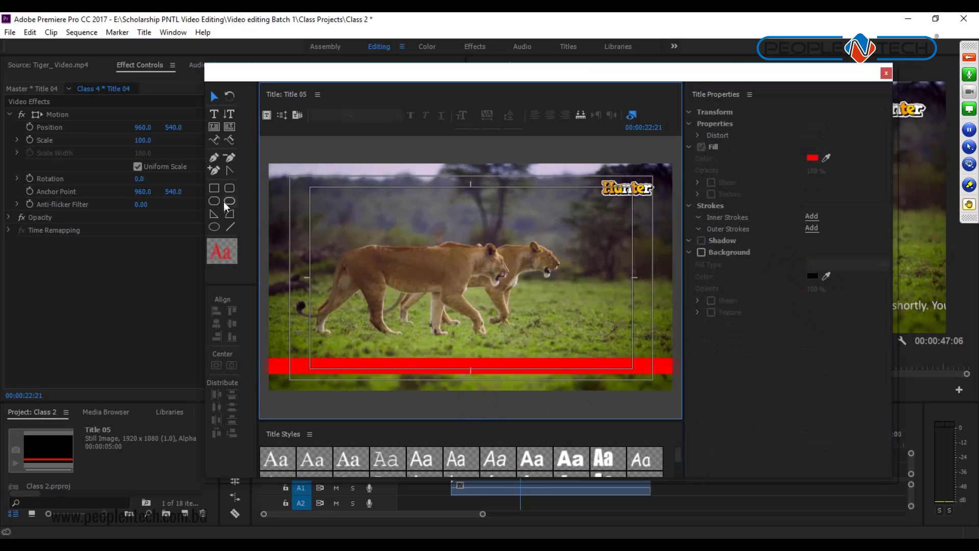
left_click(279, 370)
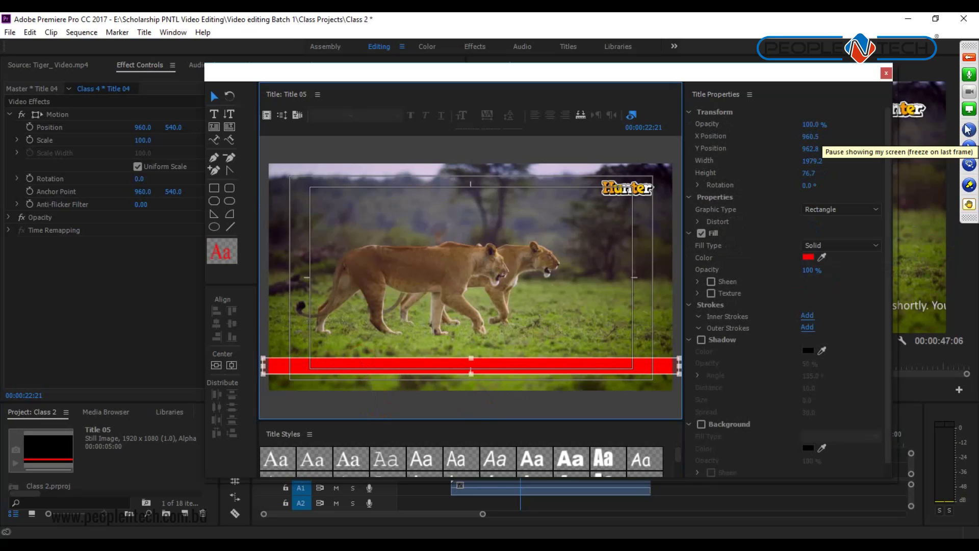
left_click(969, 59)
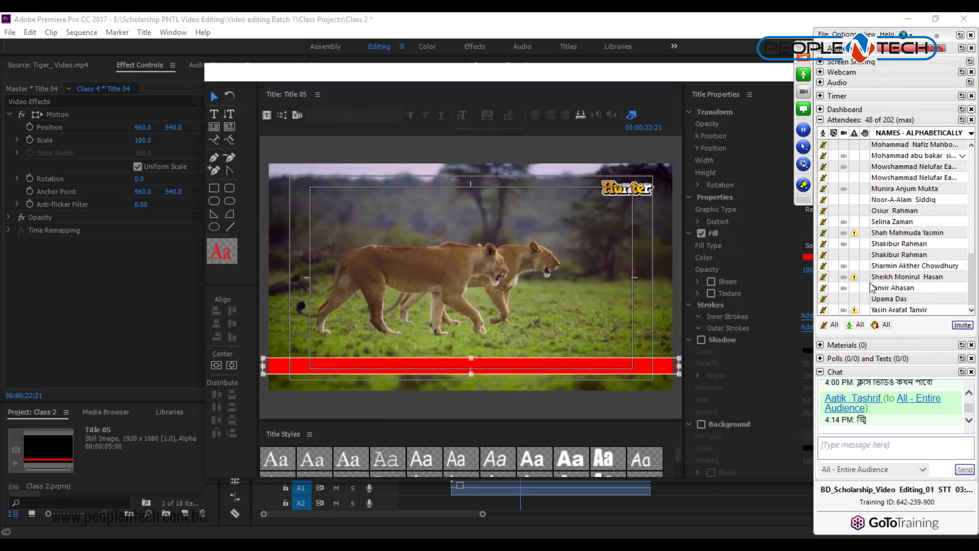
left_click(806, 63)
left_click(373, 299)
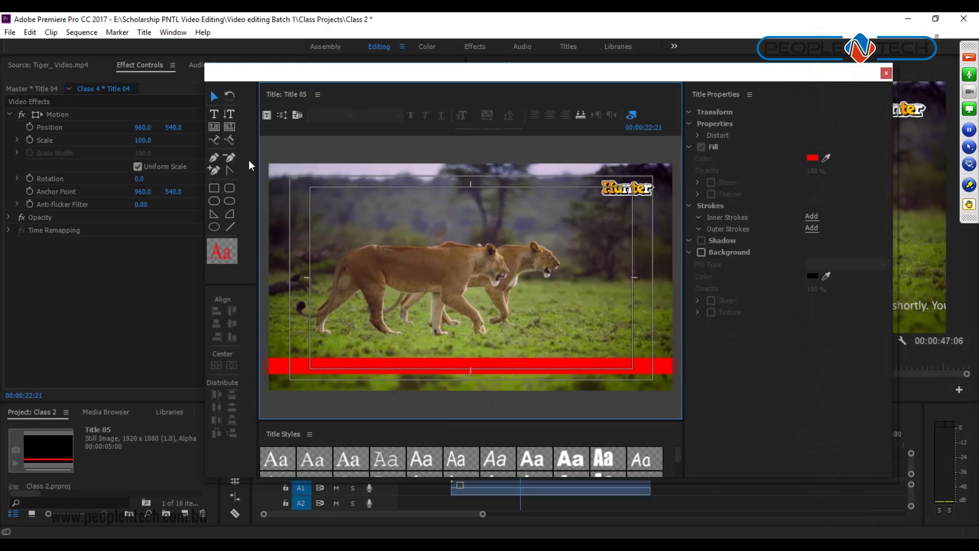
Step: Draw a second rectangle about 379 wide and 74 high over the red bar's left end and fill it dark blue
left_click(213, 187)
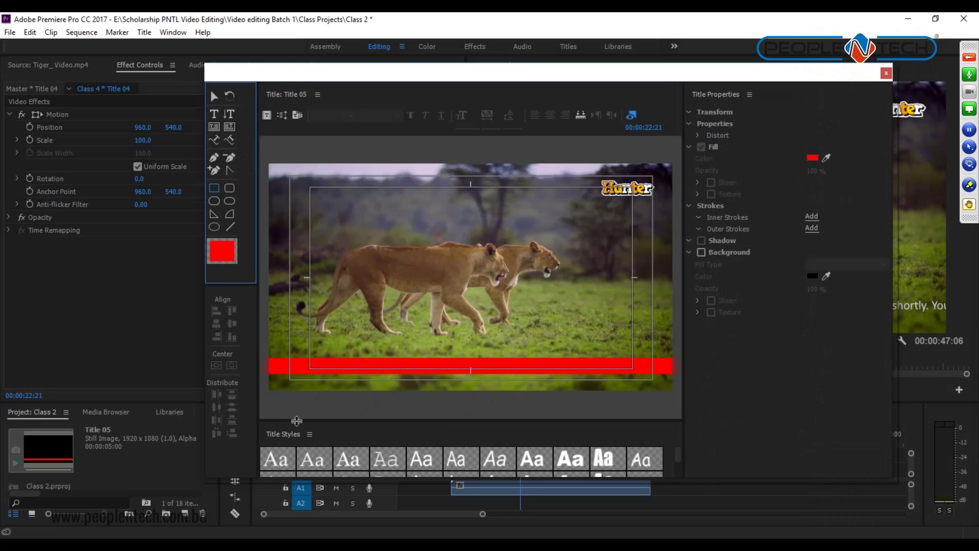
left_click_drag(267, 359, 347, 373)
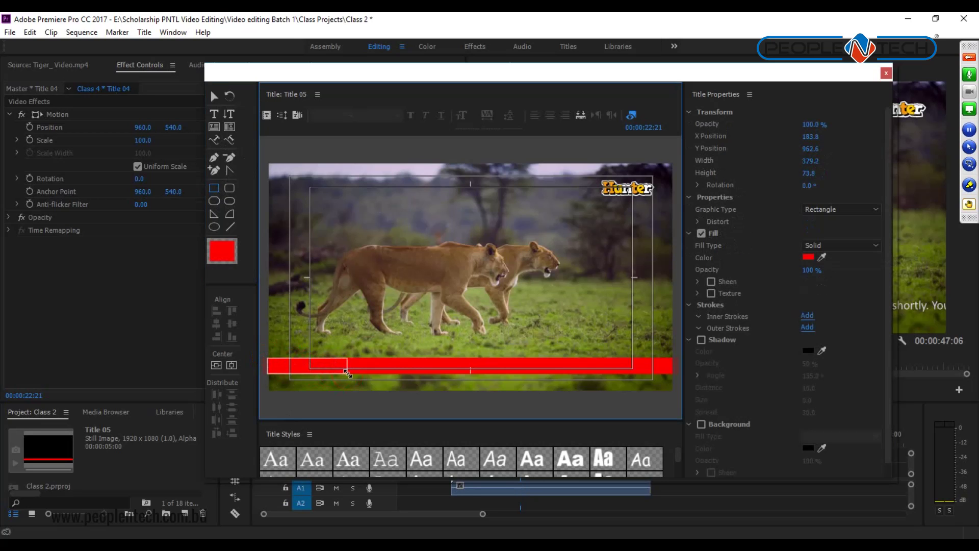
left_click(808, 257)
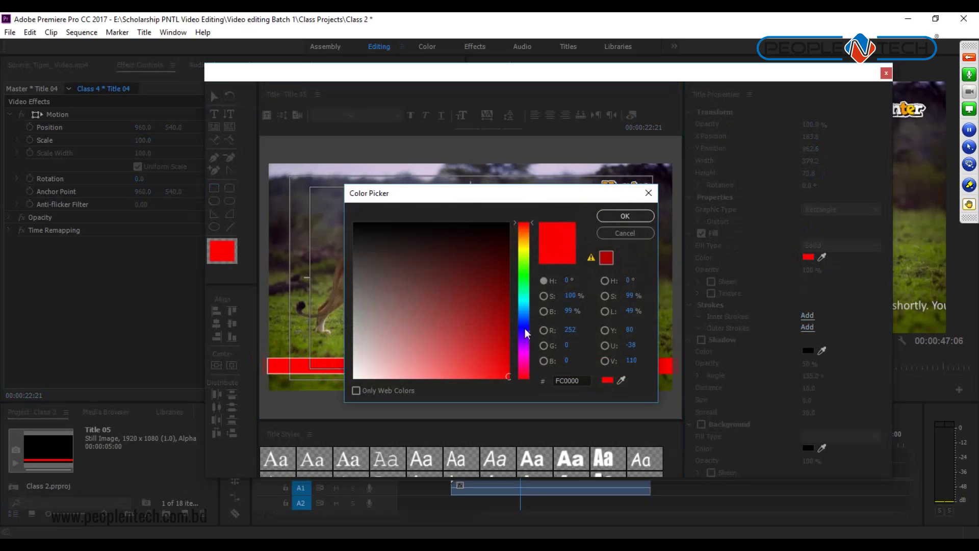
left_click(525, 327)
left_click_drag(505, 343, 507, 322)
left_click(624, 216)
left_click(213, 96)
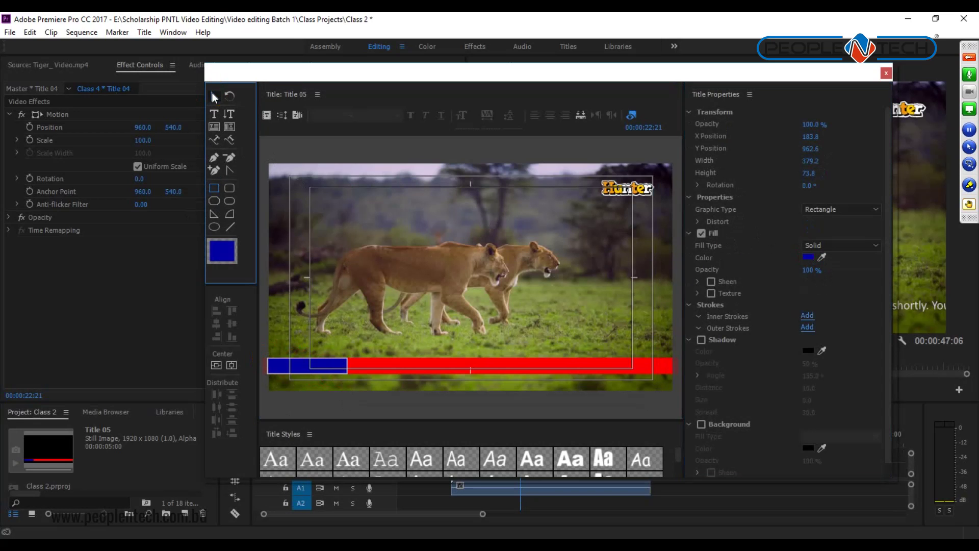
left_click(420, 310)
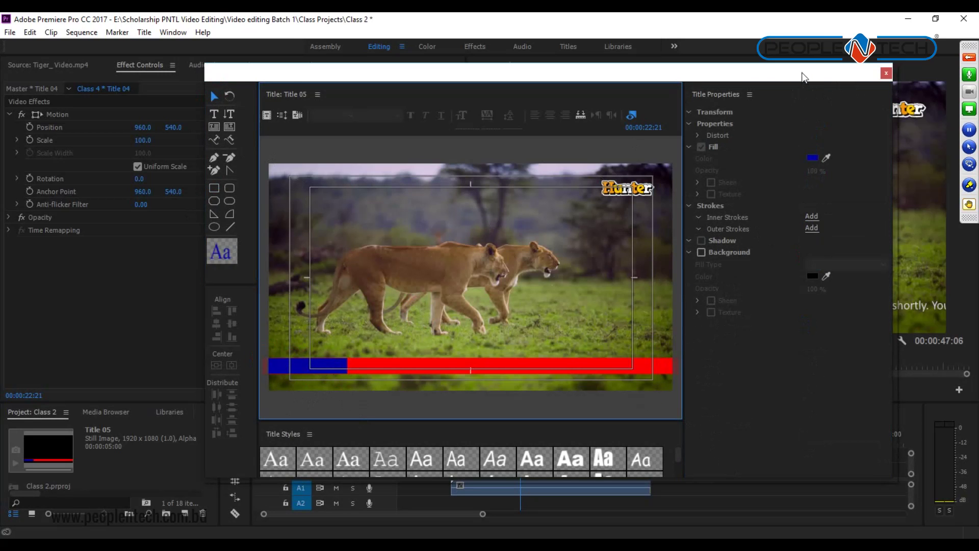
Step: Stretch the blue label box vertically to about 85 high so it slightly overlaps the red bar's edges
left_click_drag(803, 75, 815, 49)
left_click(319, 346)
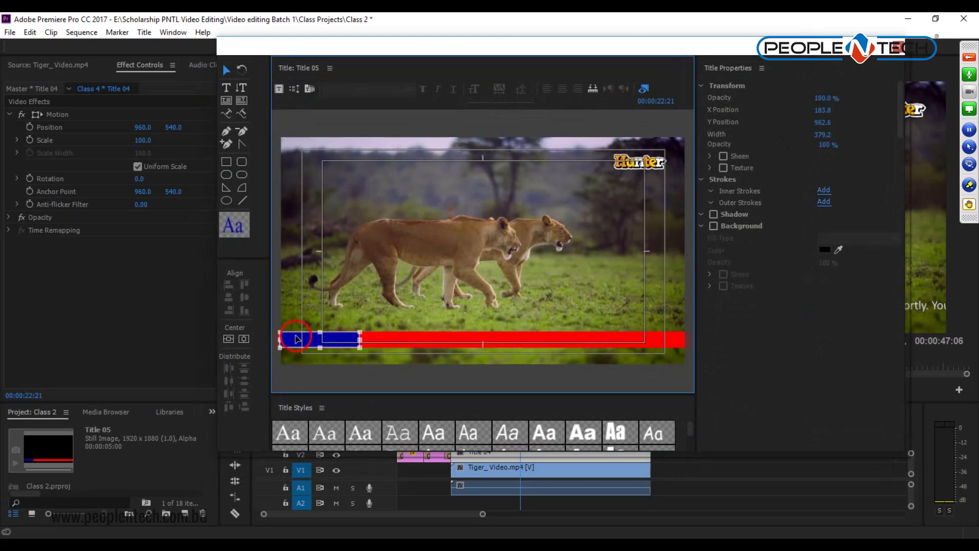
left_click_drag(318, 350, 321, 329)
left_click(322, 335)
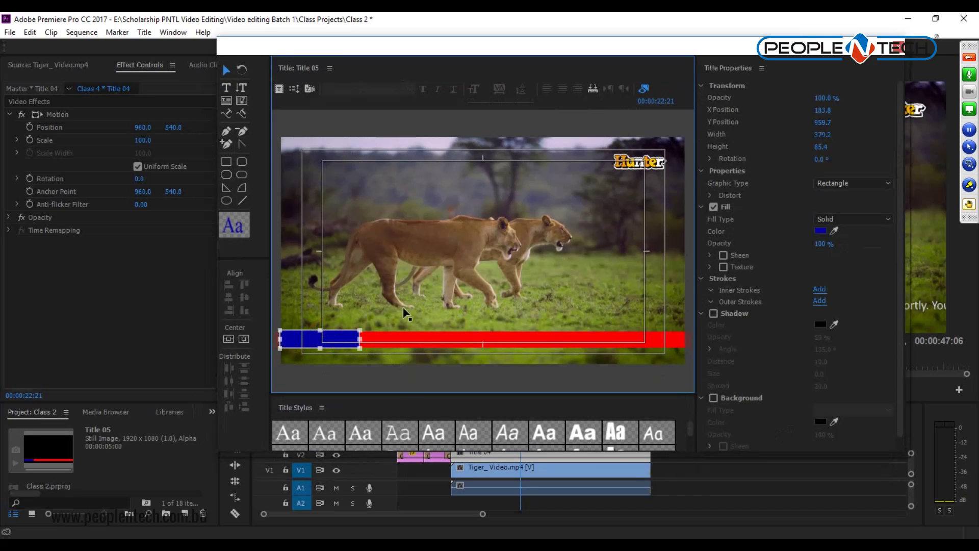
left_click(396, 386)
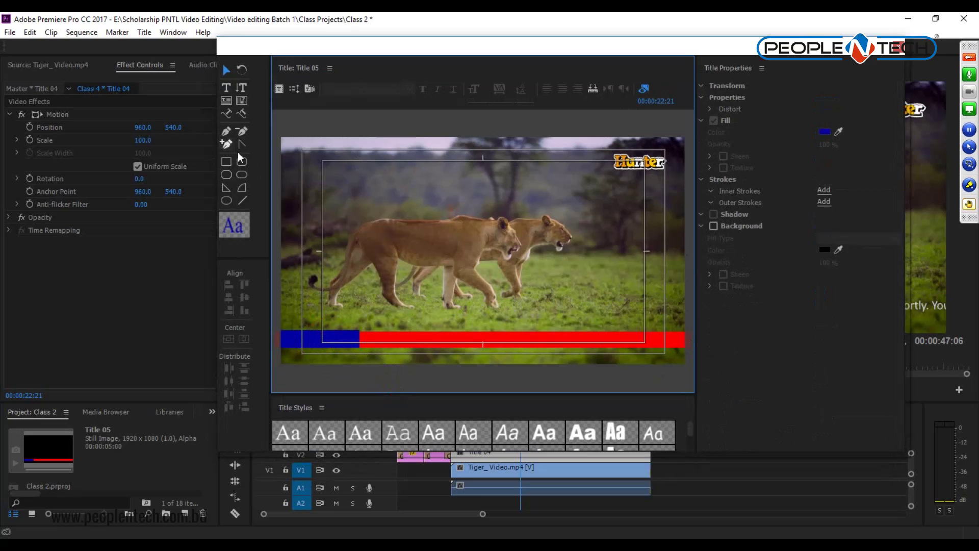
Step: Add a text object reading "Latest" in the open area above the red bar
left_click(225, 88)
left_click(403, 279)
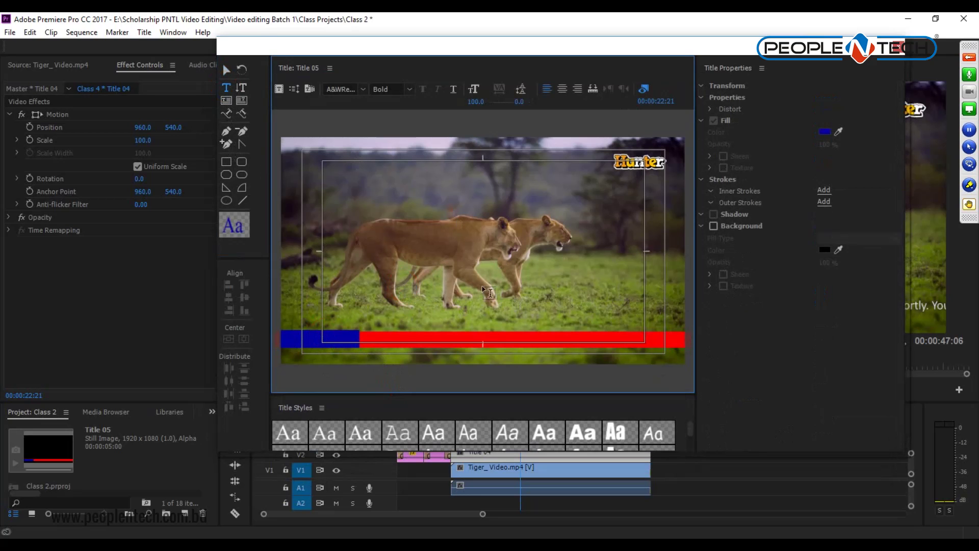
type("Latest")
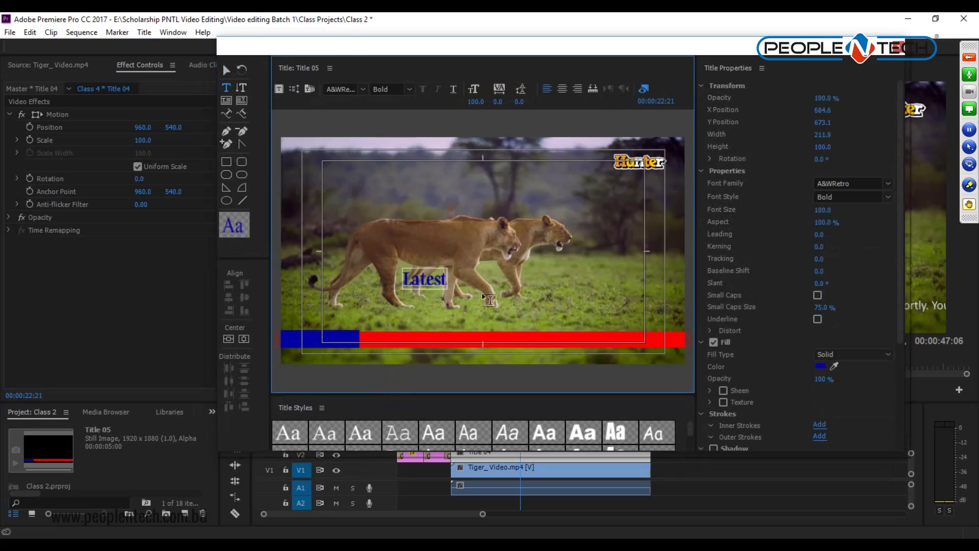
left_click(226, 70)
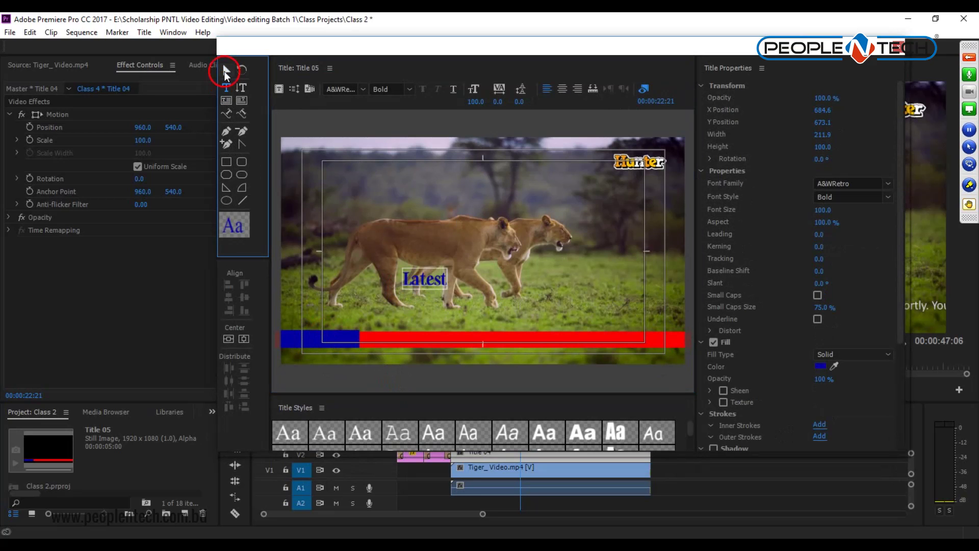
Step: Try the Adelaide_TR font on the "Latest" text, and settle on Berlin Sans FB Demi Bold
left_click(363, 90)
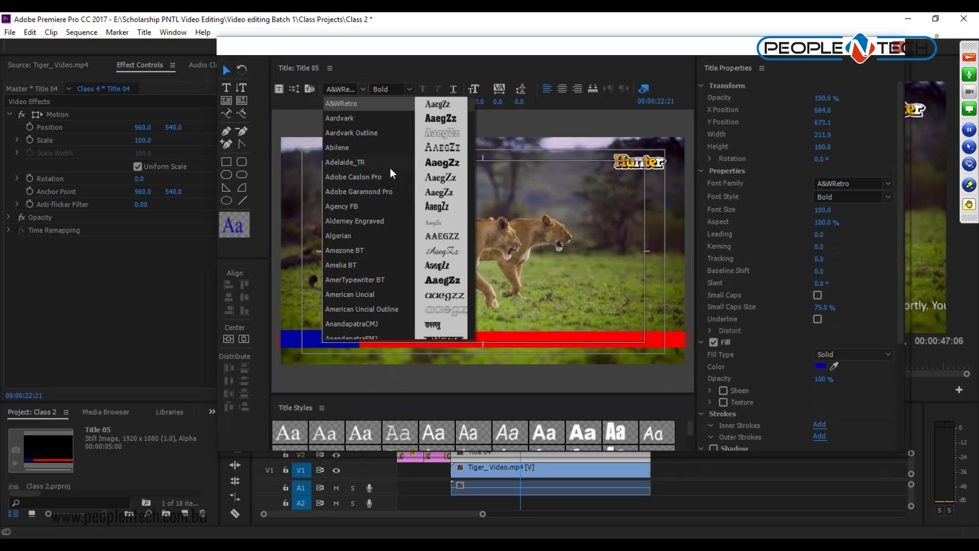
left_click(372, 163)
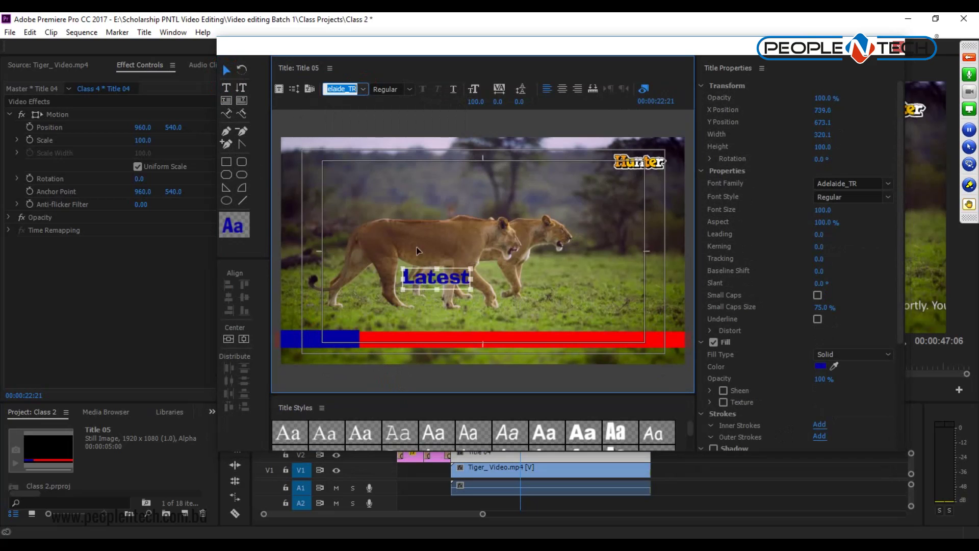
left_click(362, 89)
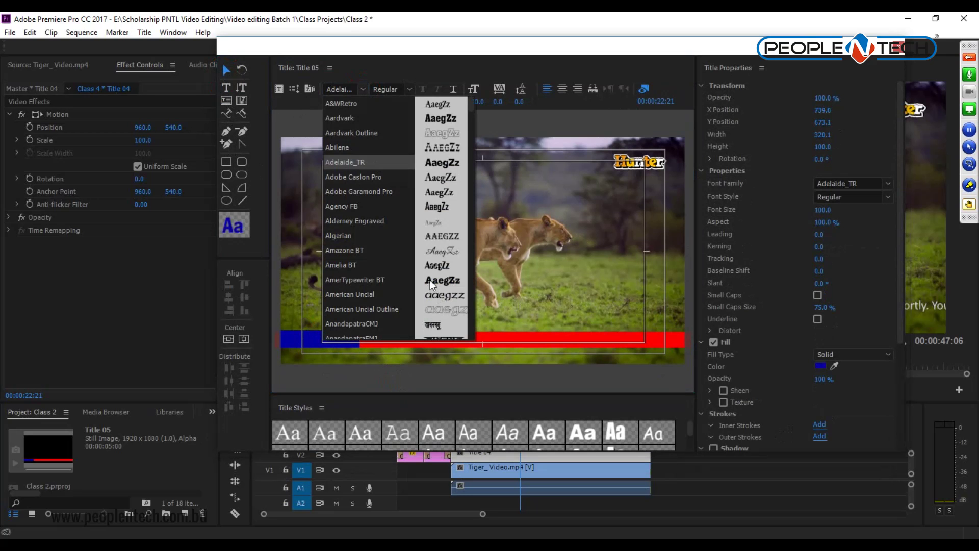
scroll(430, 279, "down", 10)
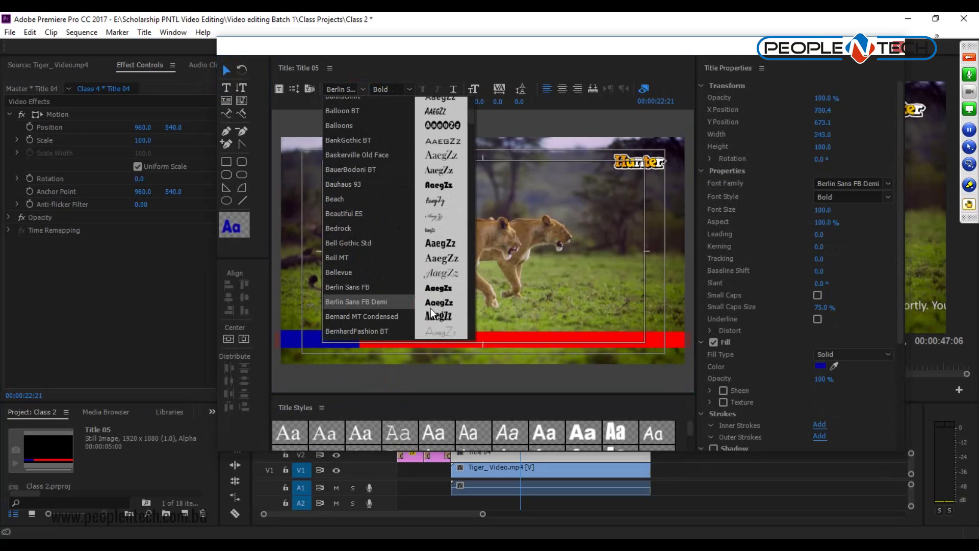
left_click(371, 301)
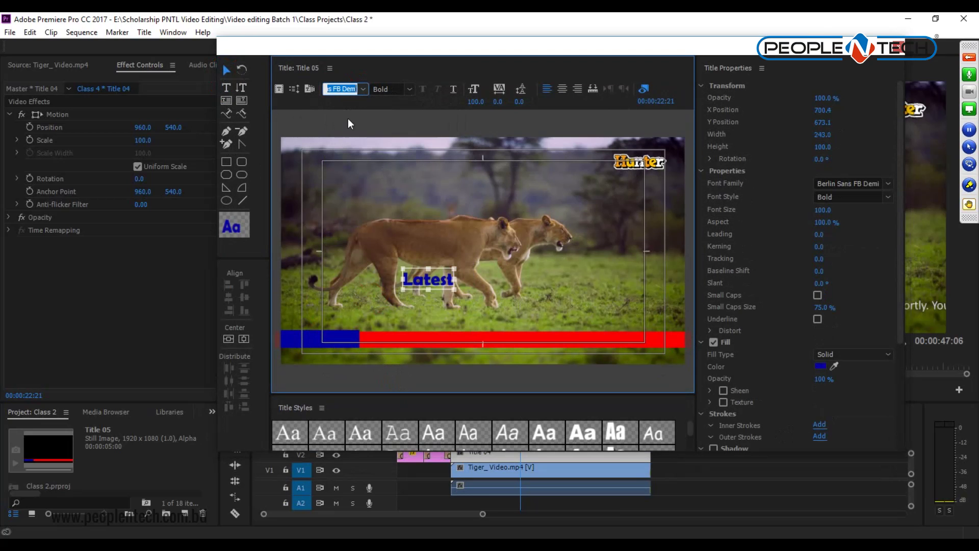
Step: Change the fill colour of the "Latest" text to white
left_click(821, 365)
left_click(358, 378)
left_click(624, 216)
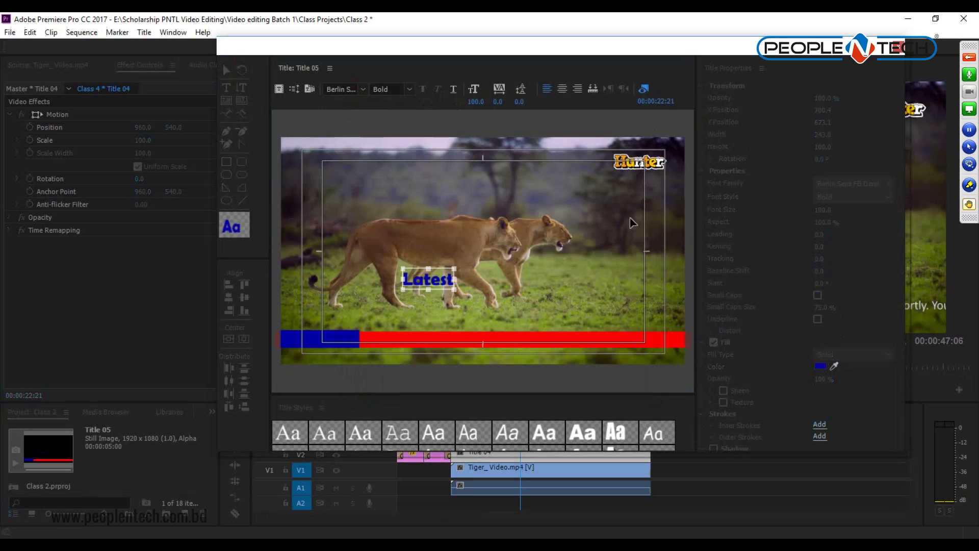
Step: Move the "Latest" text onto the blue label box, at about X position 208.8 and Y position 952.6
left_click(375, 312)
left_click_drag(375, 312, 320, 340)
left_click_drag(316, 340, 316, 341)
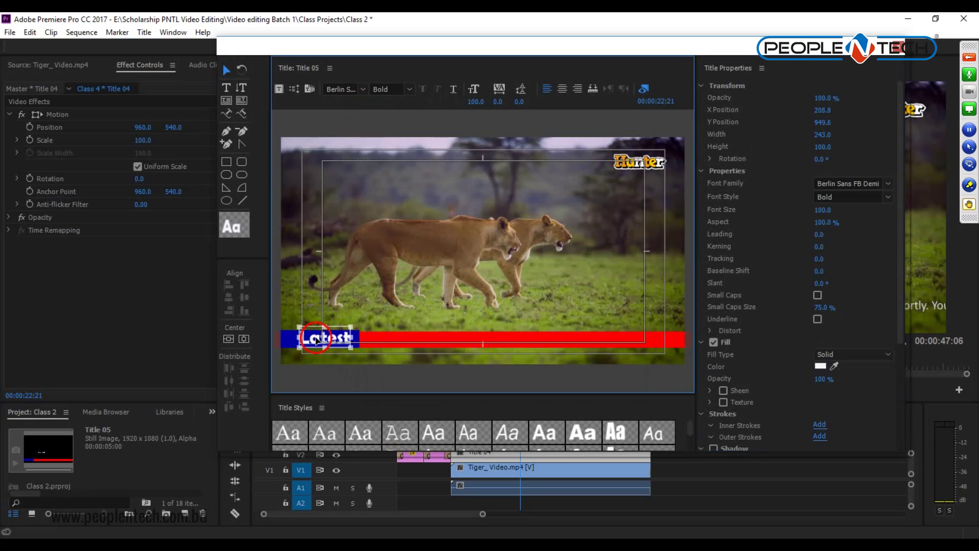
left_click(430, 290)
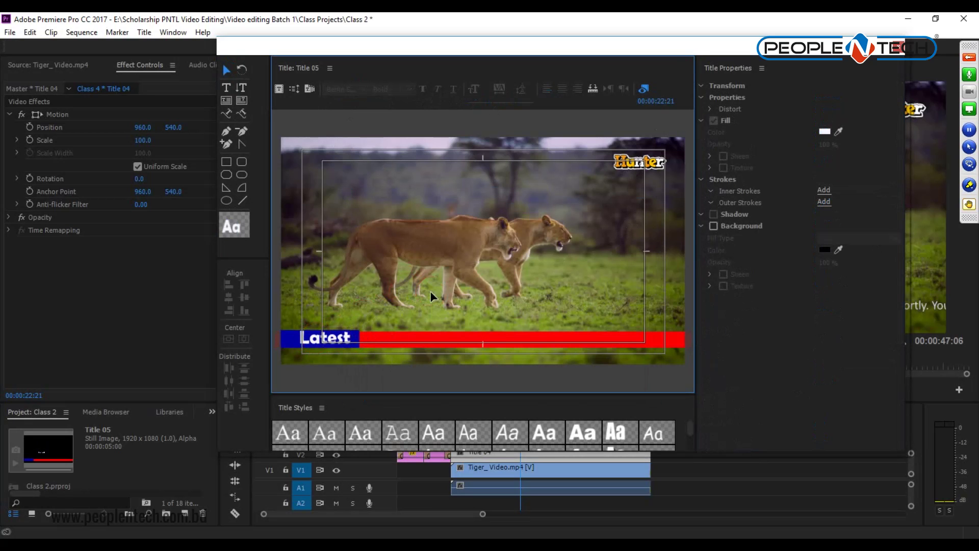
left_click(326, 343)
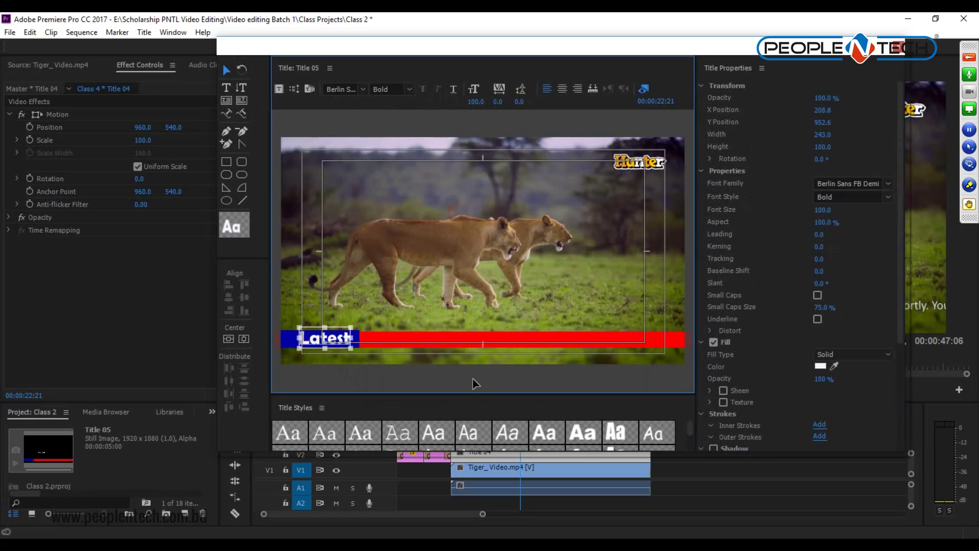
left_click(549, 281)
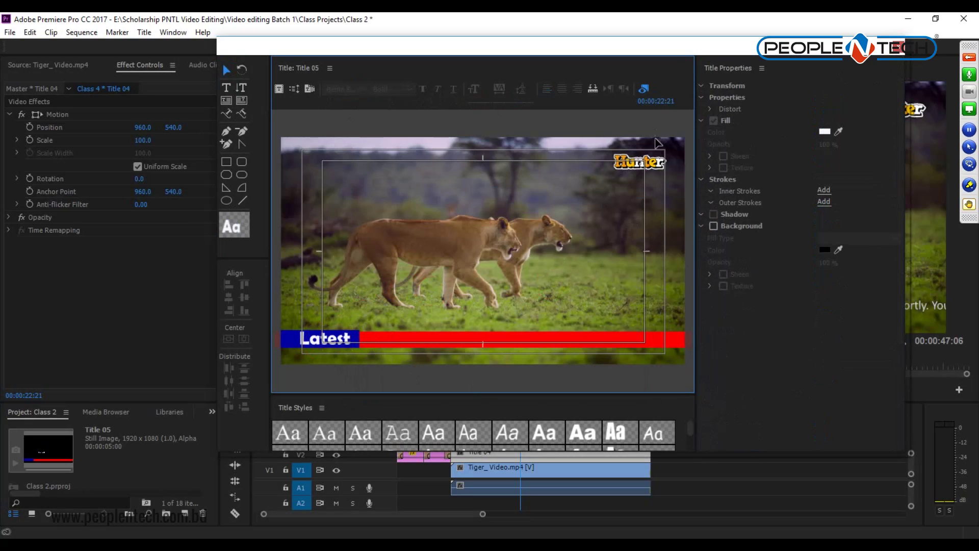
Step: Rearrange the overlays with Title 04 on V4 and the Hunter logo on V2, and place Title 05 on V3 spanning the Tiger_Video clip
left_click(901, 50)
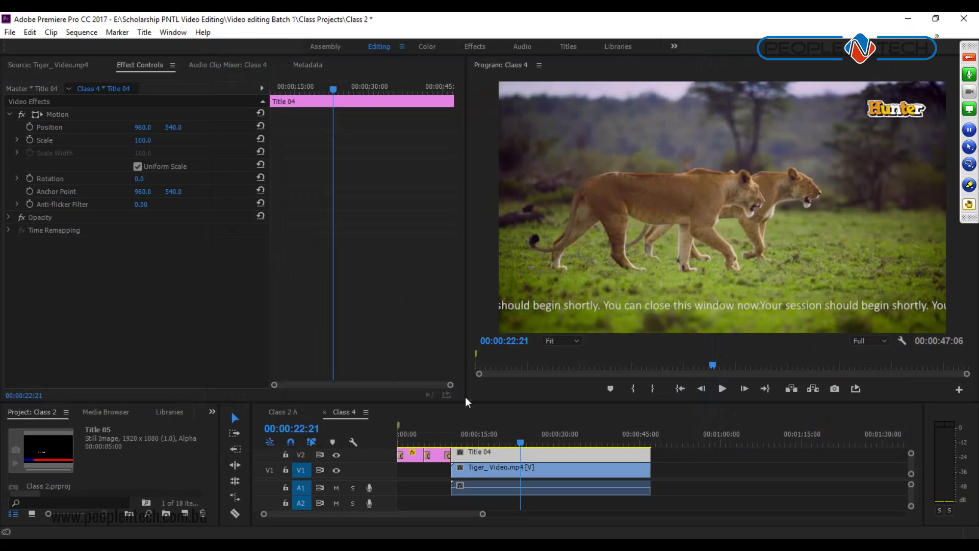
left_click_drag(488, 401, 475, 267)
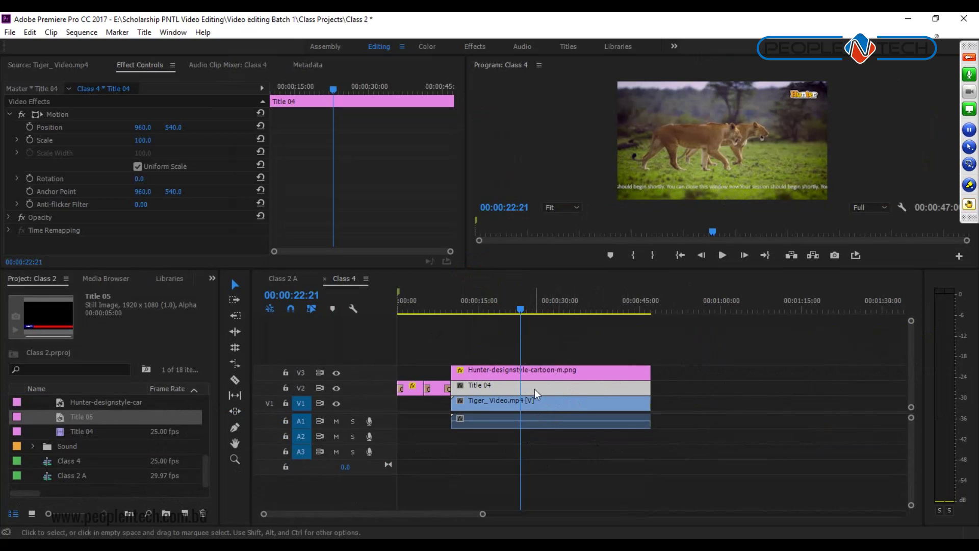
mouse_move(534, 389)
left_mouse_down()
mouse_move(535, 357)
mouse_move(552, 386)
left_mouse_up()
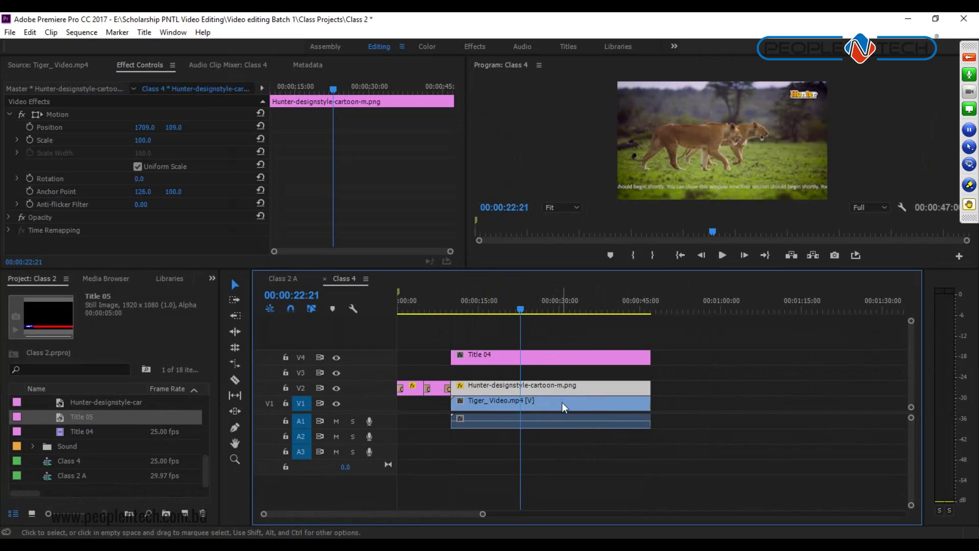
left_click_drag(60, 420, 649, 370)
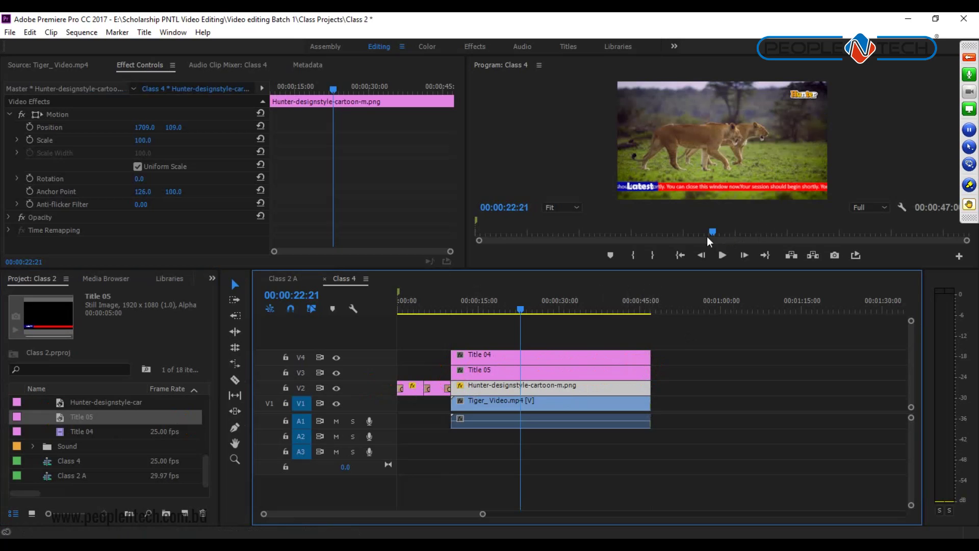
Step: Enlarge the program preview and play the sequence to check the crawling text over the red bar and label
left_click_drag(587, 271, 589, 411)
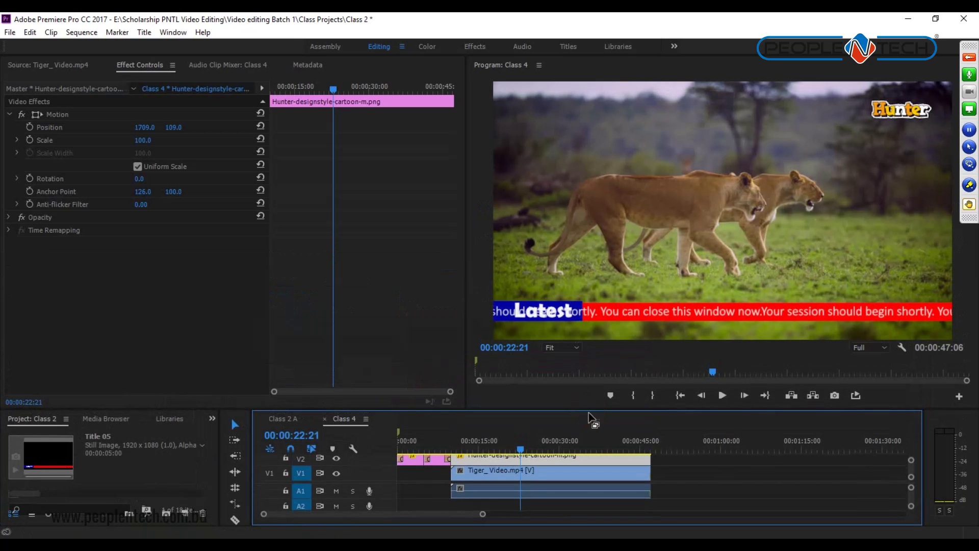
left_click(721, 396)
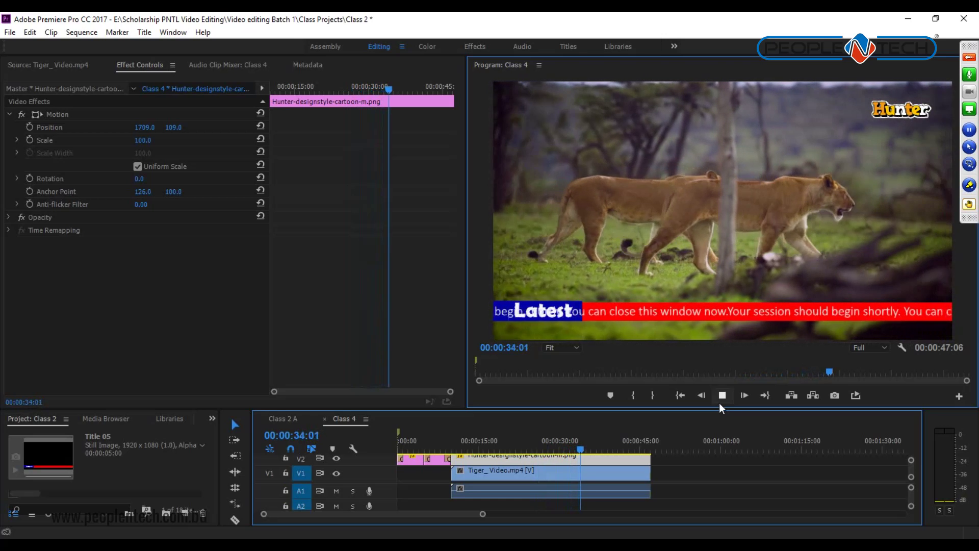
key("space")
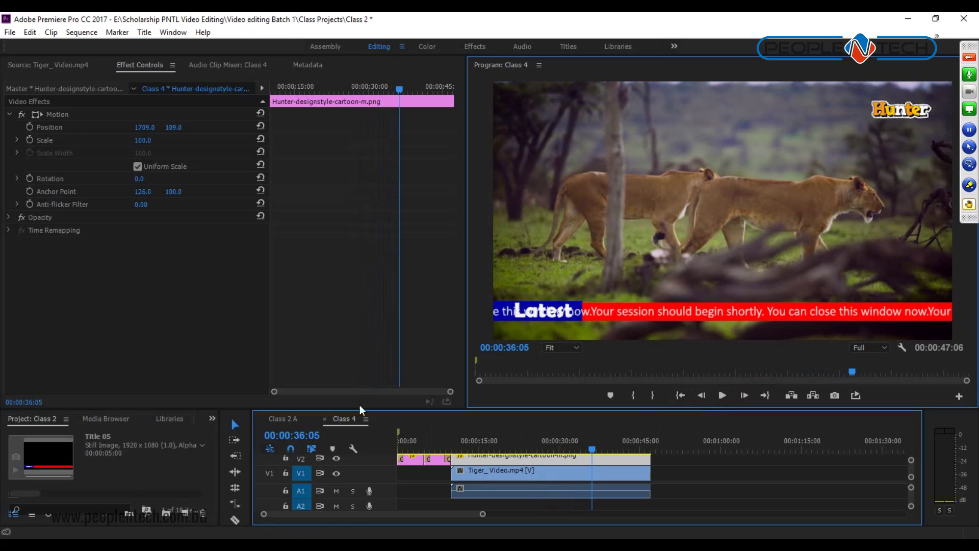
Step: Open Title 04 and set its crawl preroll to 10 frames, entering a postroll value as well
left_click_drag(362, 408, 360, 278)
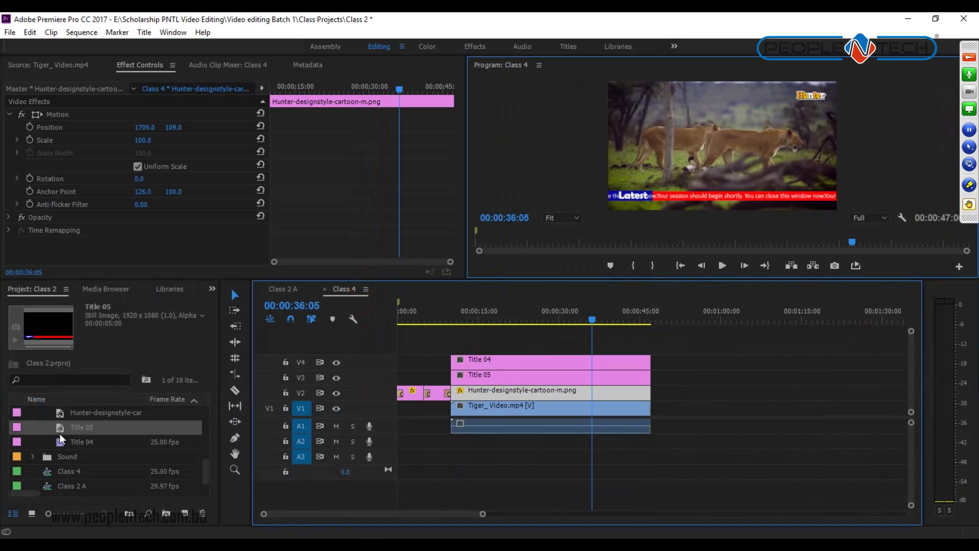
double_click(60, 441)
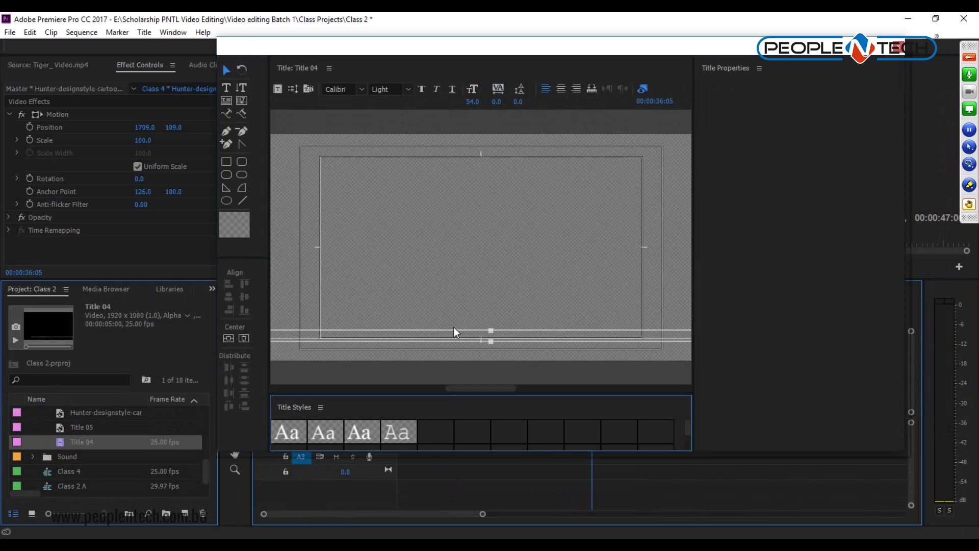
left_click(293, 90)
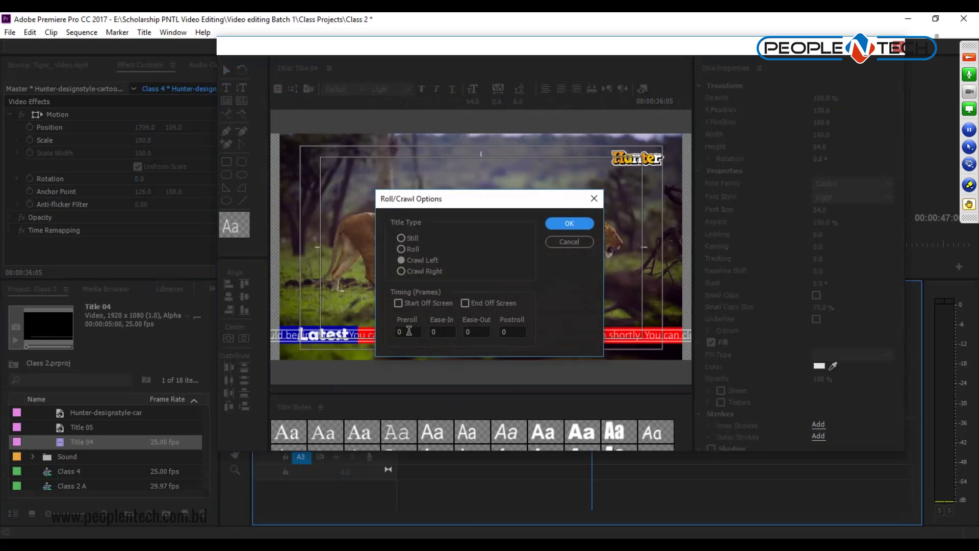
double_click(408, 330)
type("10")
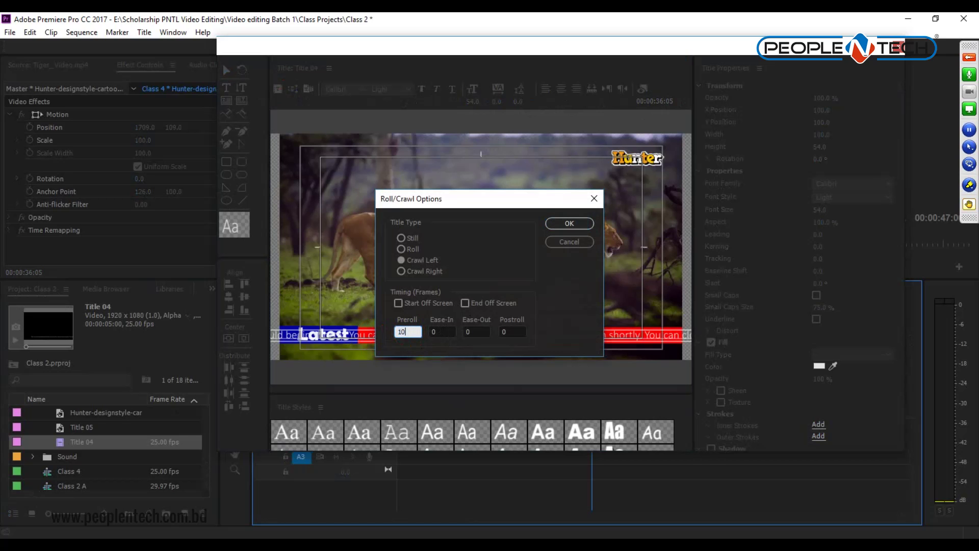
left_click(514, 329)
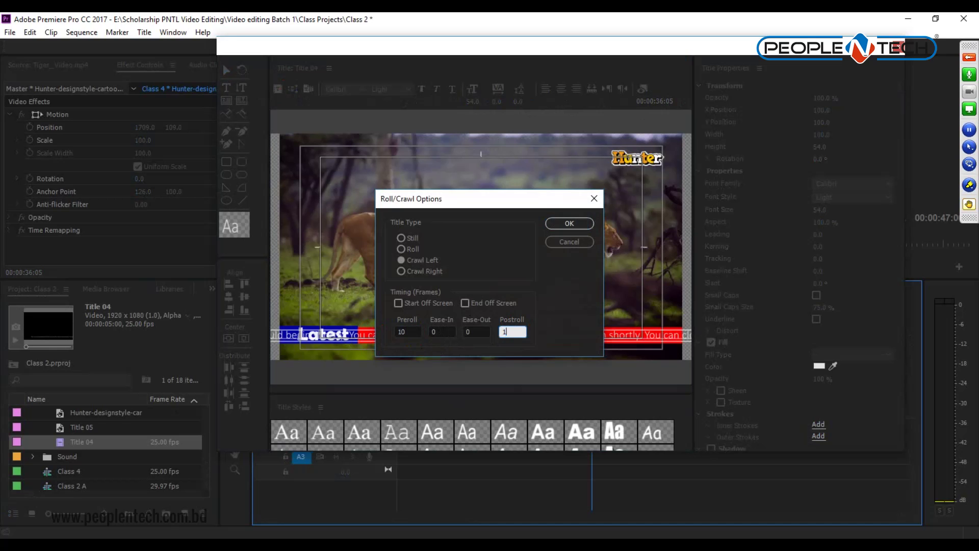
key("Return")
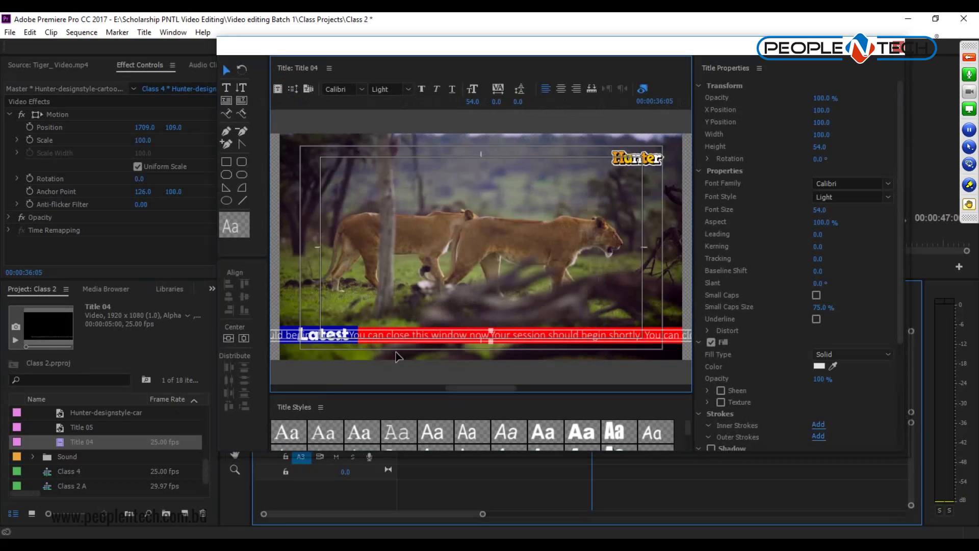
left_click(899, 49)
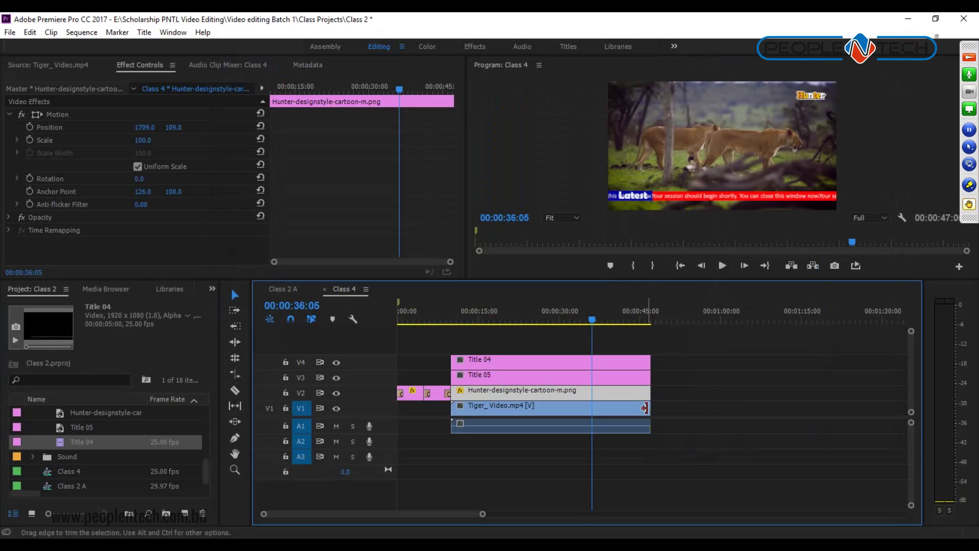
Step: Play the sequence again and enlarge the preview to examine how the crawl passes the "Latest" label
left_click(722, 266)
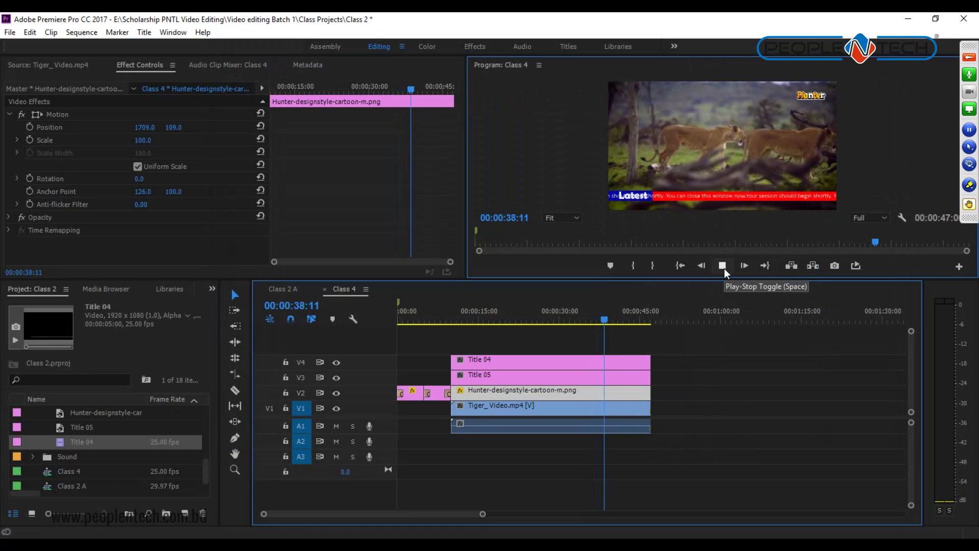
left_click(722, 266)
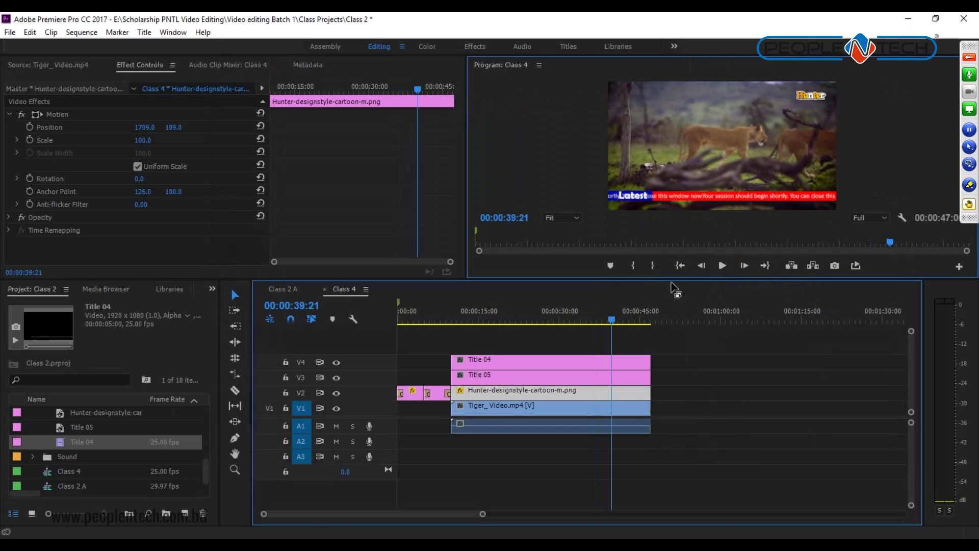
left_click(678, 353)
left_click_drag(678, 353, 680, 348)
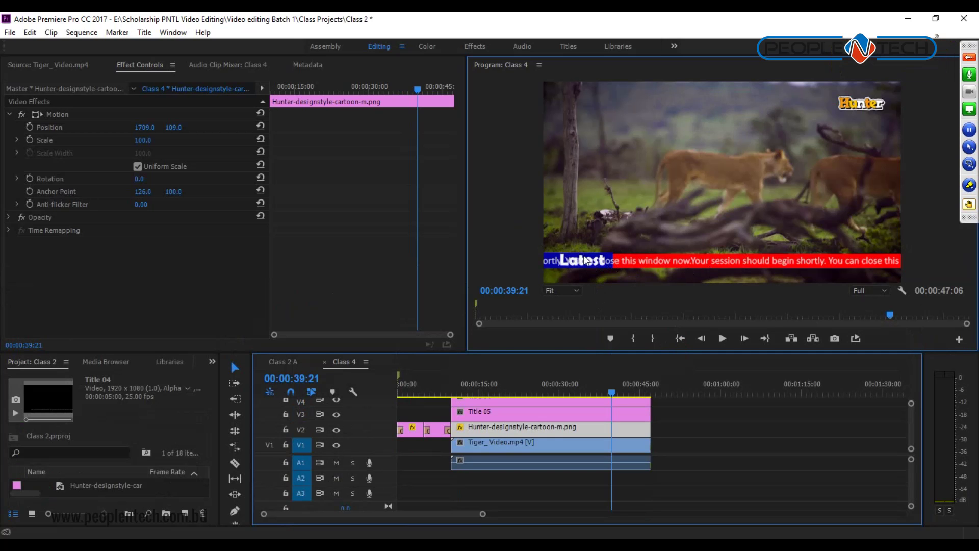
Step: Open Title 05, cut the "Latest" text and its blue box so only the red bar remains, and save the project
left_click_drag(280, 352, 308, 232)
double_click(60, 412)
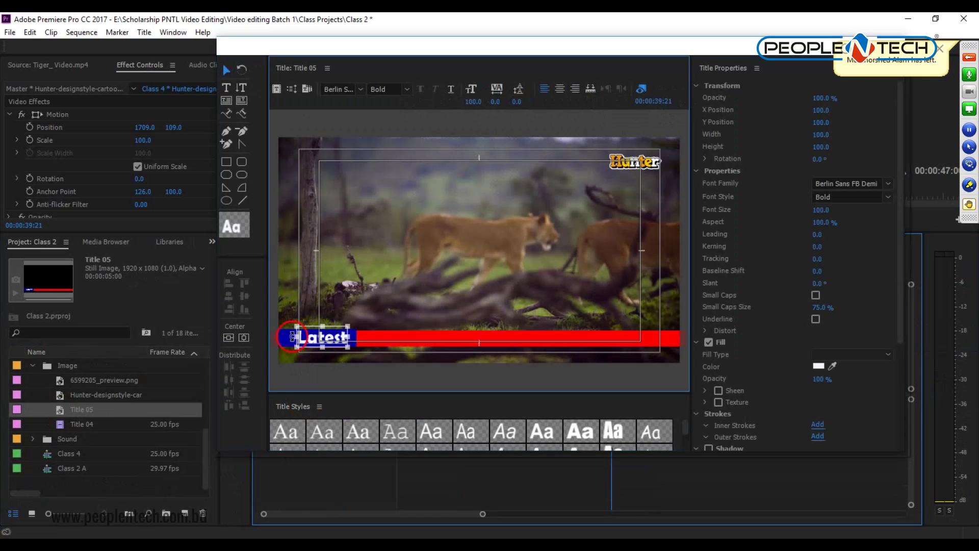
left_click(336, 343)
left_click(336, 343)
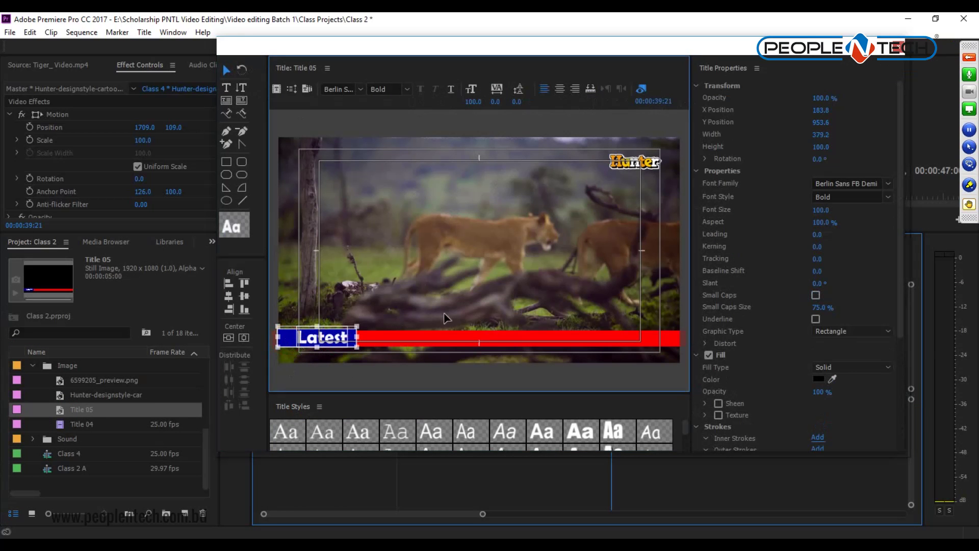
left_click_drag(340, 341, 454, 274)
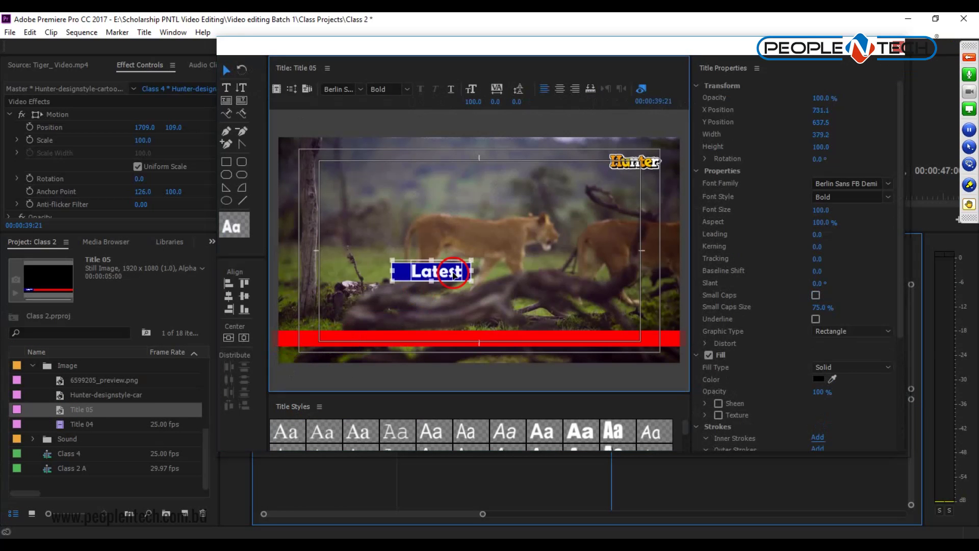
key("Delete")
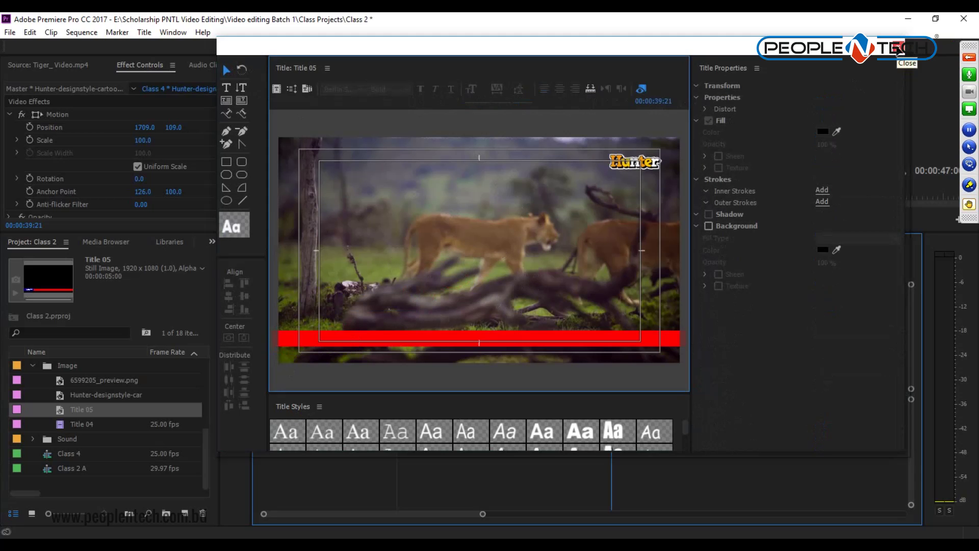
key("ctrl+s")
left_click(897, 46)
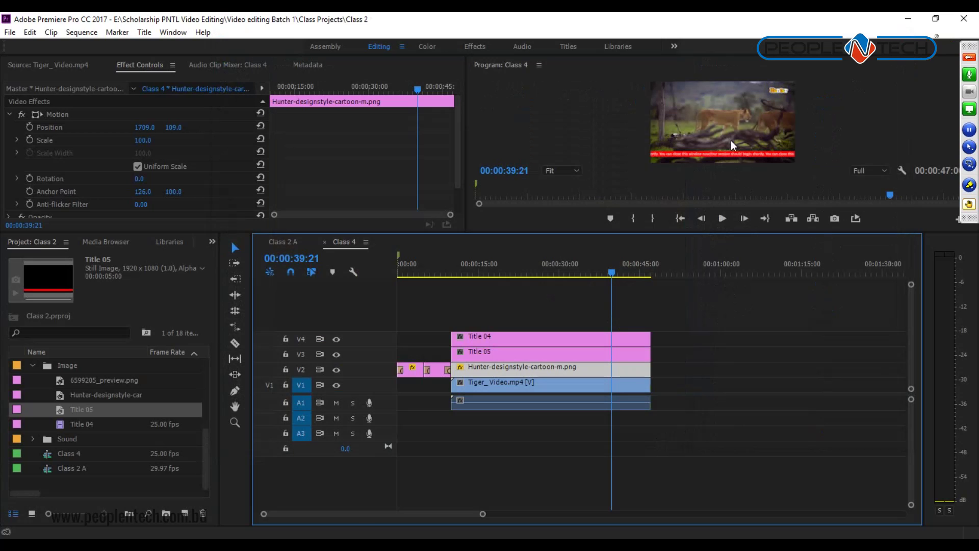
Step: Create a new title with the default settings and paste the "Latest" text with its blue box into it
left_click(184, 513)
left_click(223, 400)
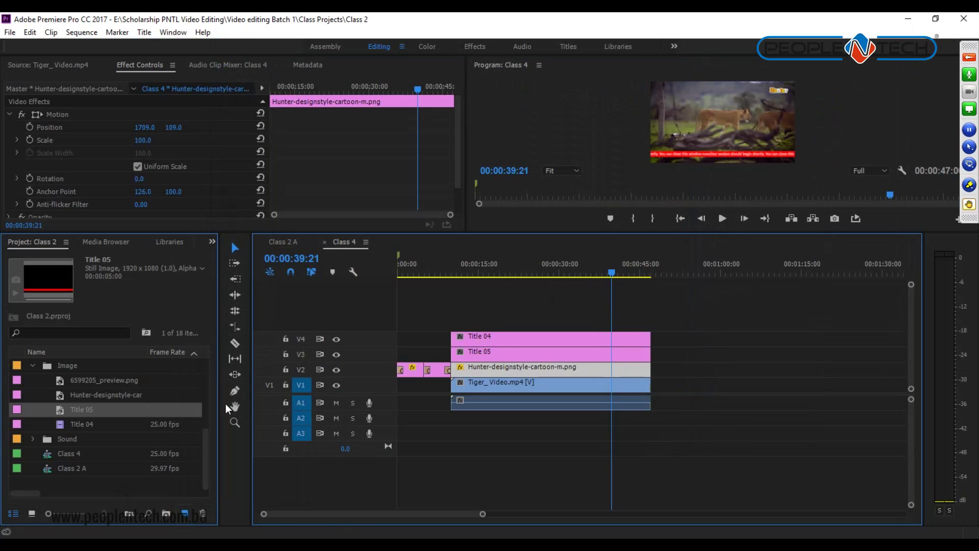
left_click(525, 337)
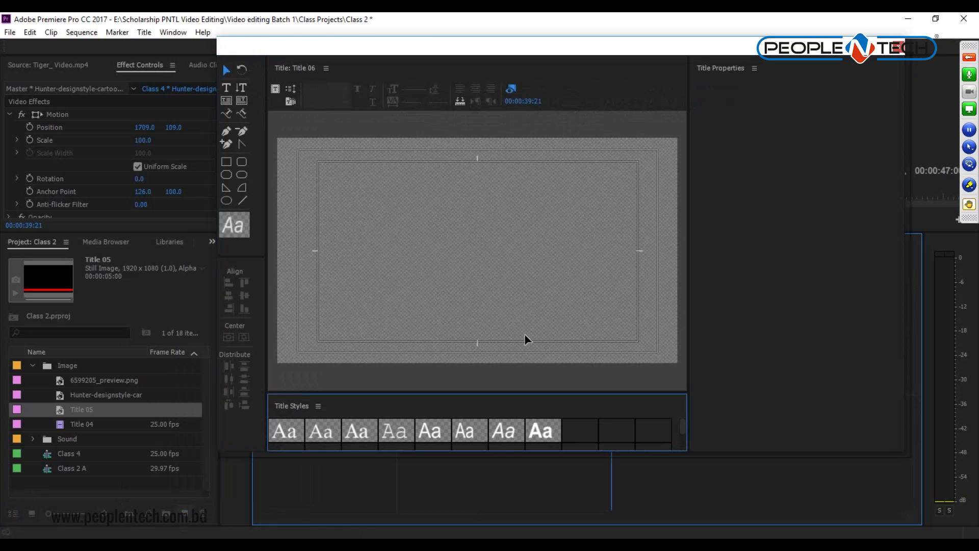
key("ctrl+v")
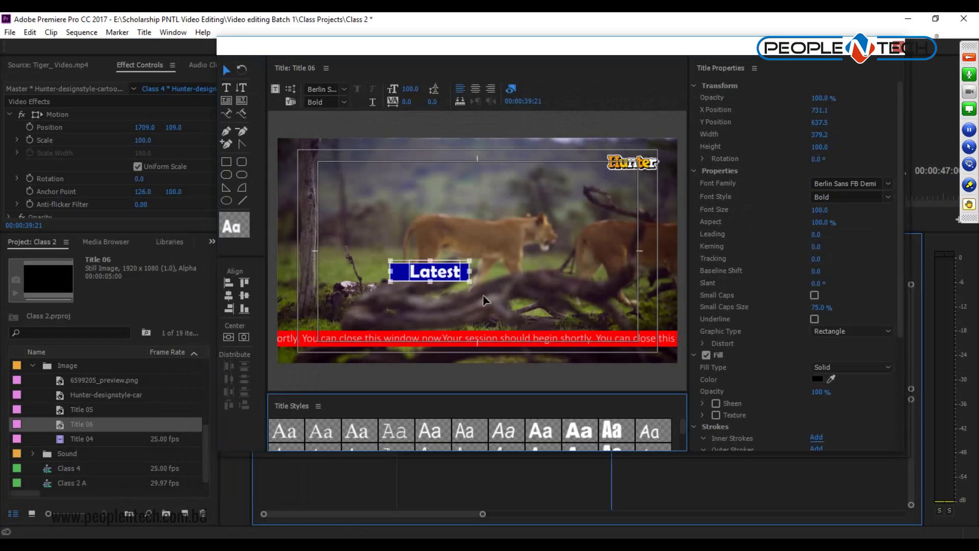
Step: Move the "Latest" label to the left end of the red bar, at about X 188, Y 957, and close the title
left_click_drag(444, 276, 330, 342)
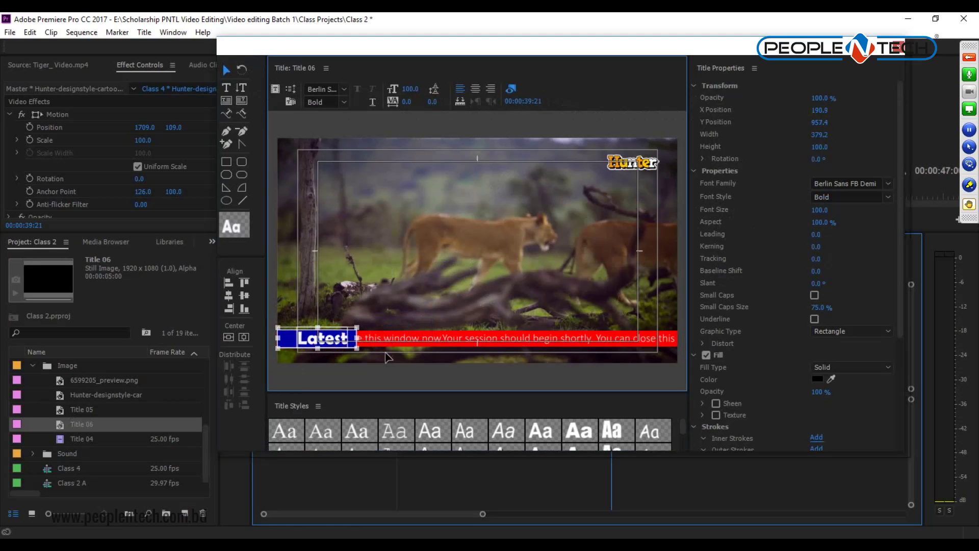
left_click(423, 295)
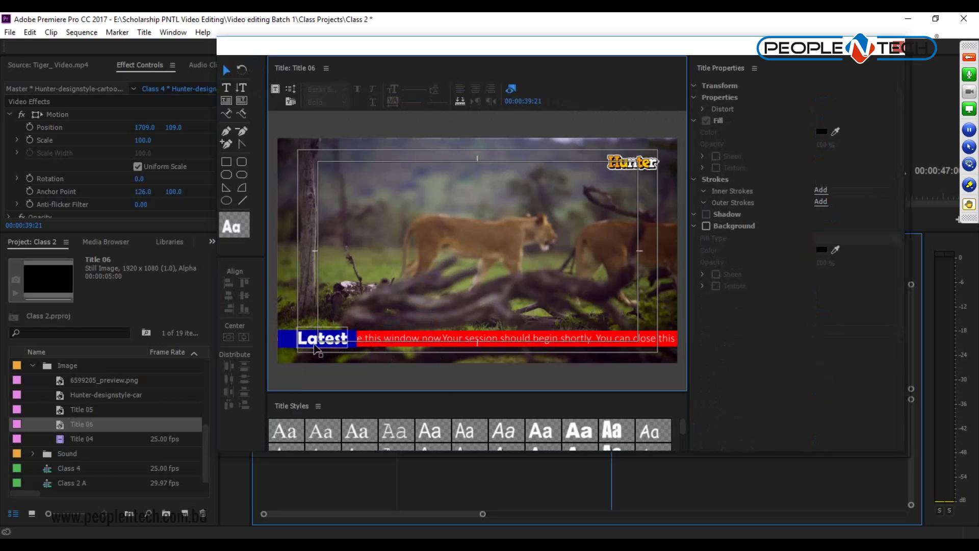
left_click(288, 339)
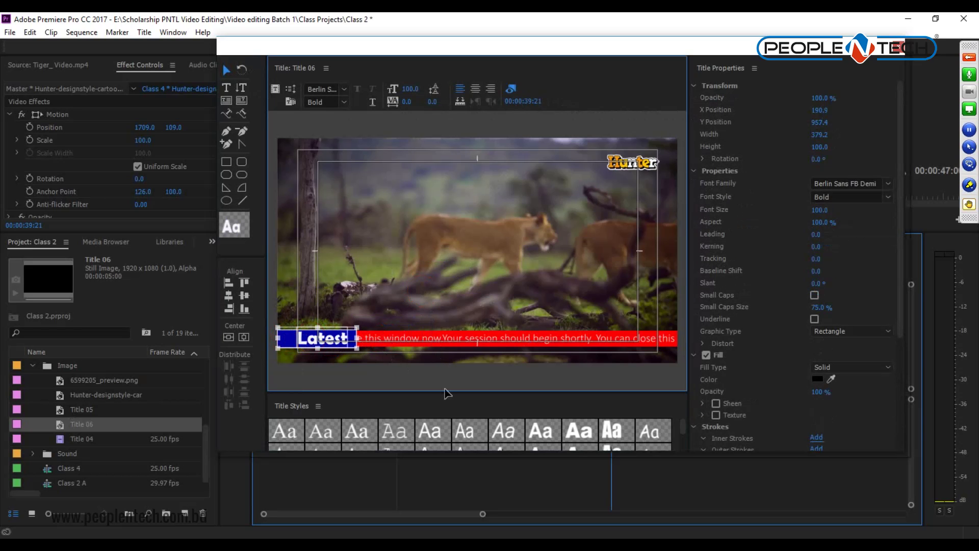
key("Left")
key("Left")
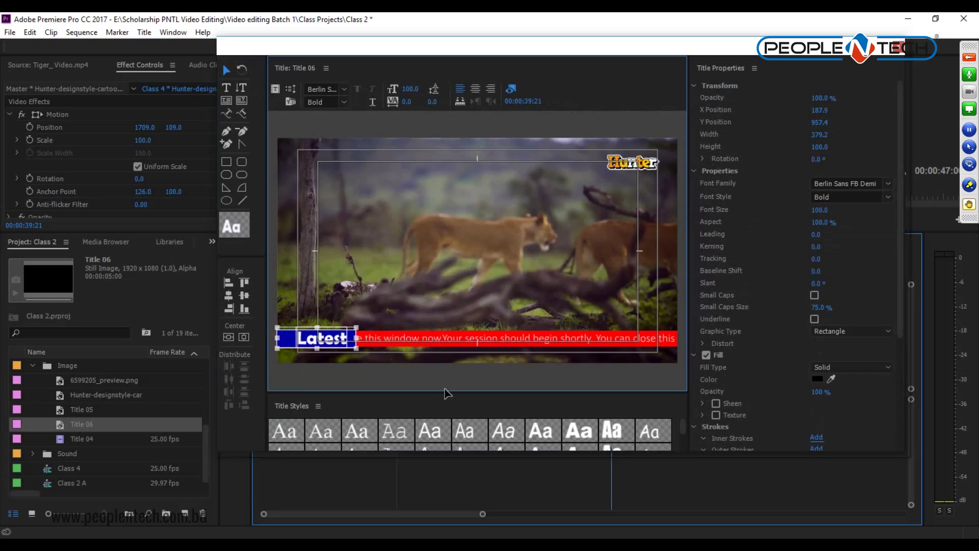
left_click(544, 247)
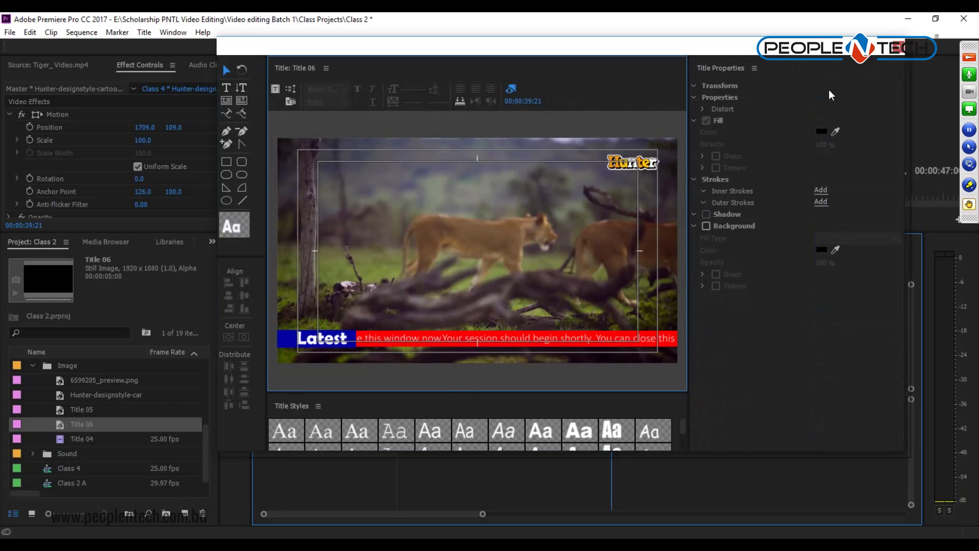
left_click(899, 45)
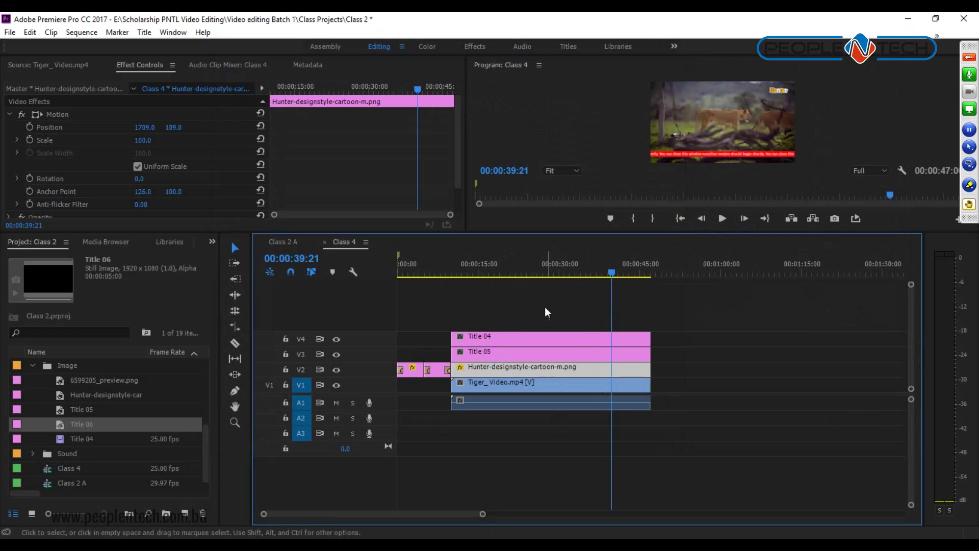
Step: Place Title 06 on V5 above Title 04 and extend it to the end of the Tiger_Video clip
left_click_drag(77, 425, 460, 323)
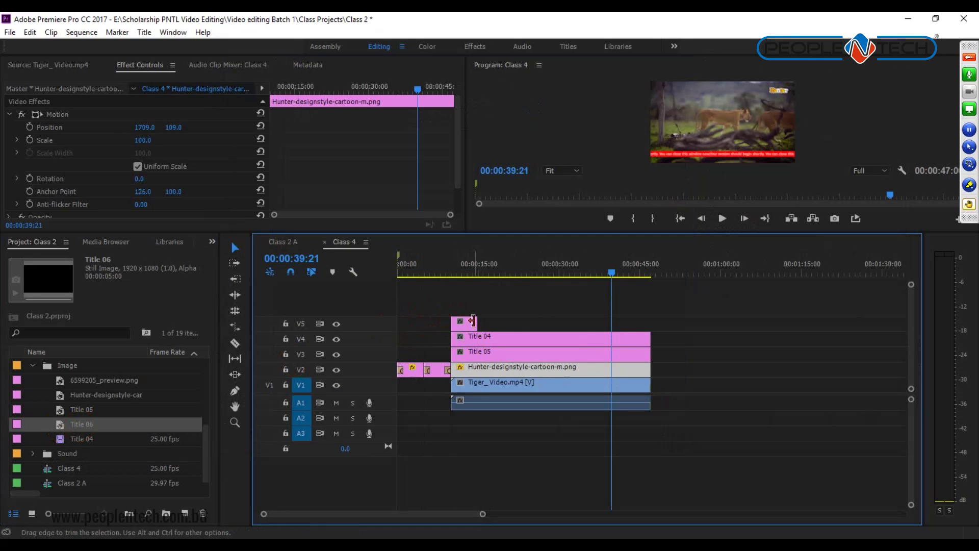
left_click_drag(483, 323, 660, 338)
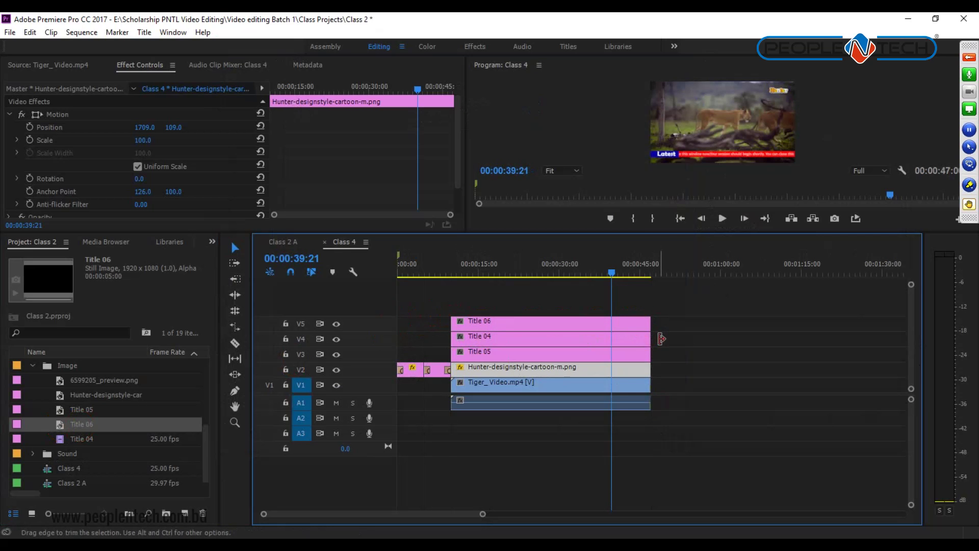
Step: Enlarge the program preview and play the sequence to check the crawl passing behind the "Latest" label, then restore the timeline's height
left_click_drag(638, 232, 655, 431)
left_click(726, 416)
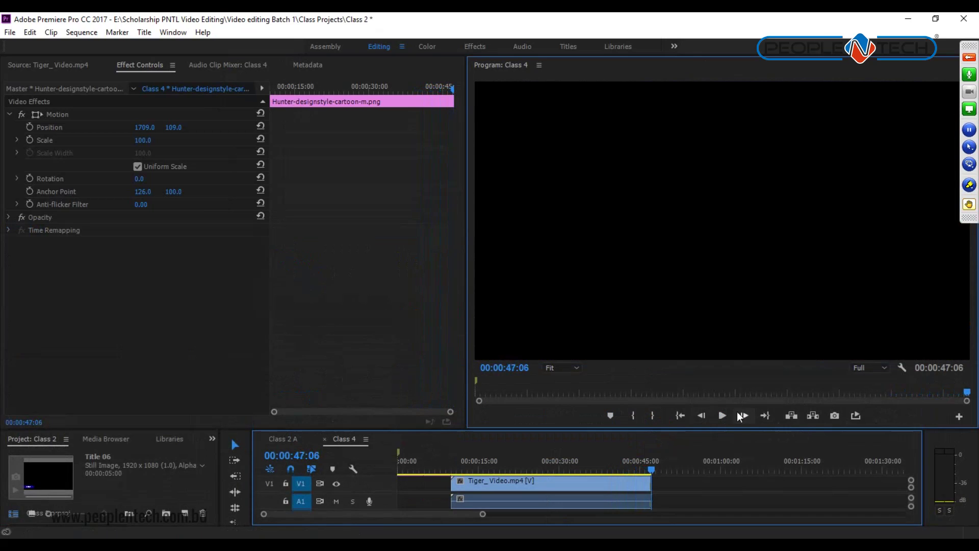
left_click_drag(600, 429, 603, 247)
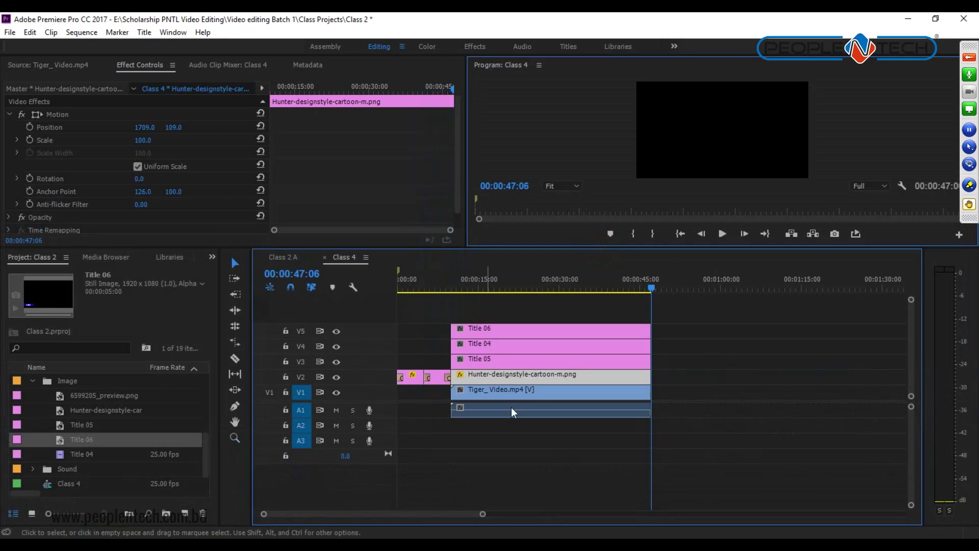
left_click_drag(639, 298, 648, 333)
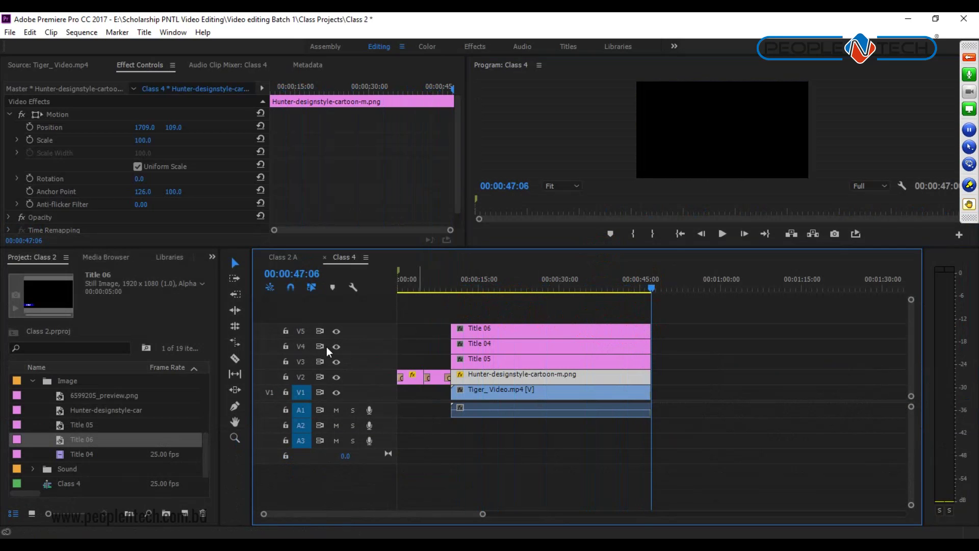
Step: Create a new 1920 x 1080 title at 25 fps and draw an area text box about 679 x 446 in it
left_click(185, 516)
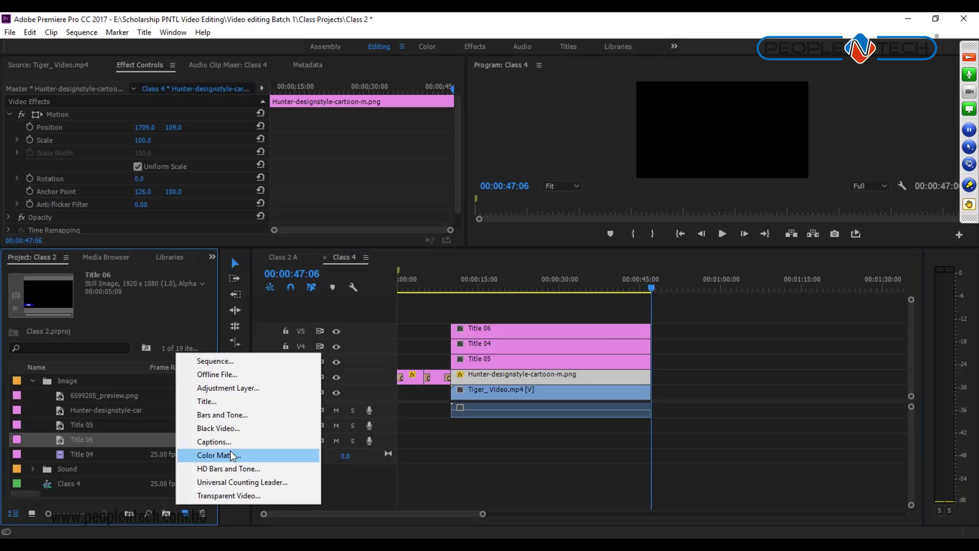
left_click(216, 402)
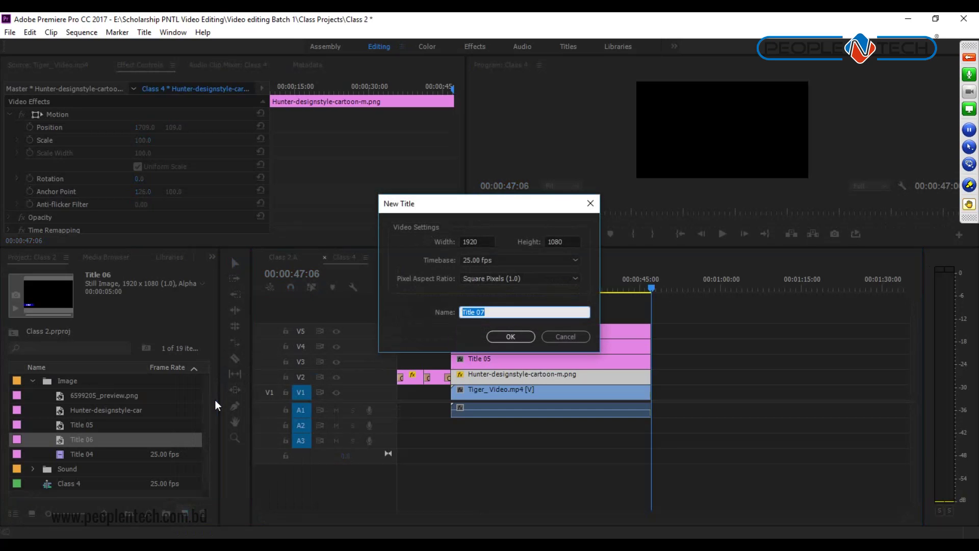
left_click(511, 337)
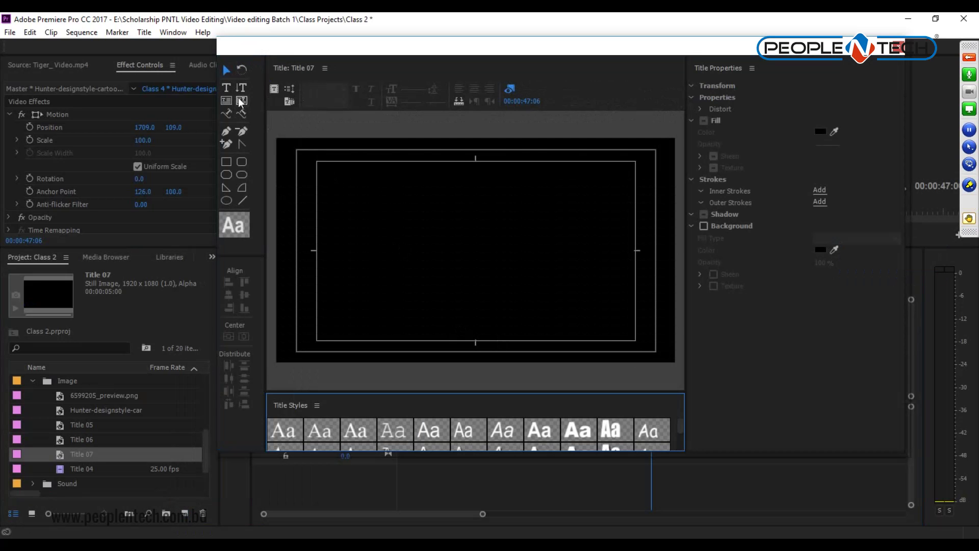
left_click(227, 87)
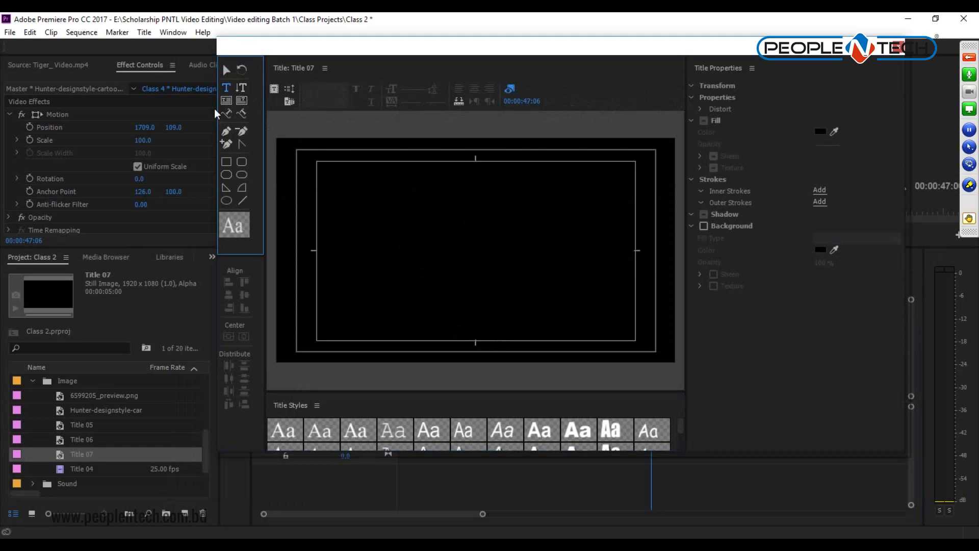
left_click(226, 102)
left_click_drag(391, 184, 531, 277)
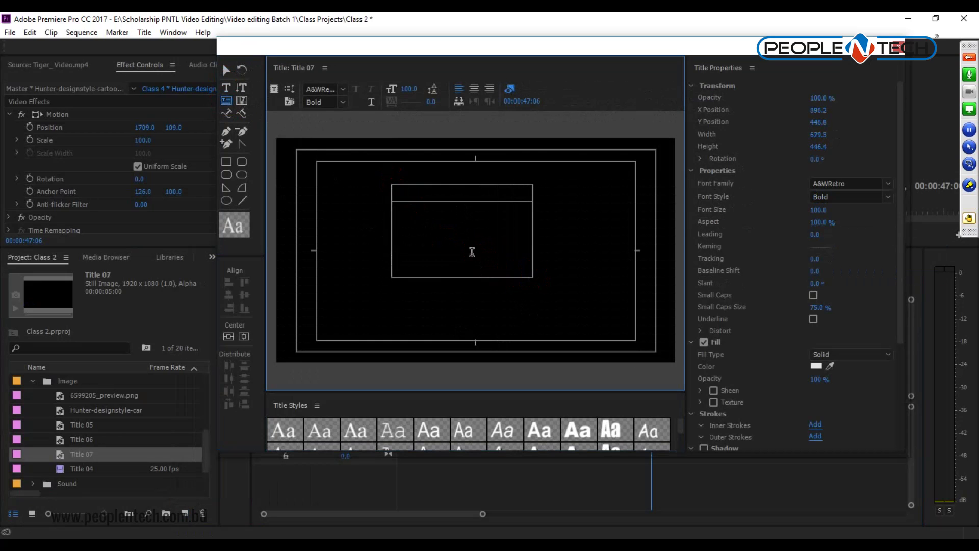
key("ctrl+v")
key("Escape")
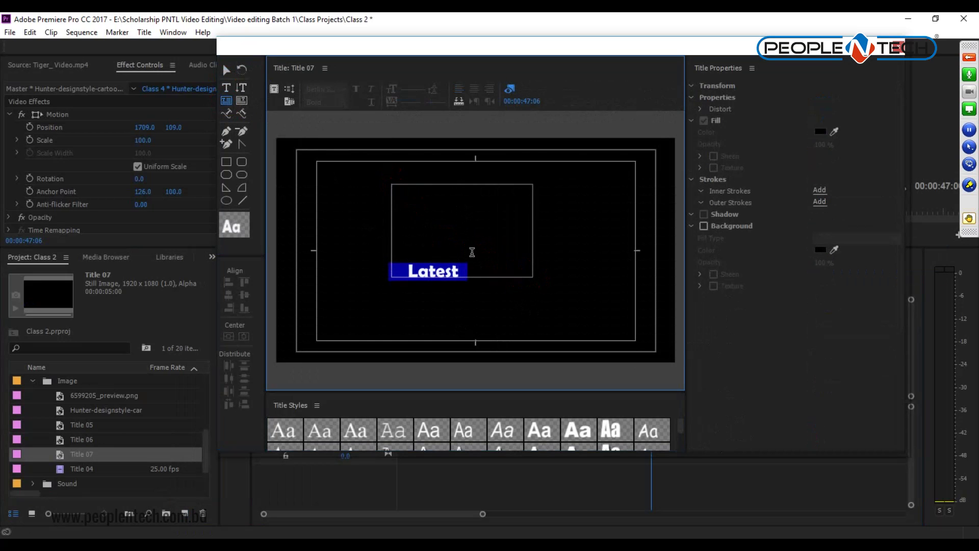
left_click(225, 72)
left_click(430, 271)
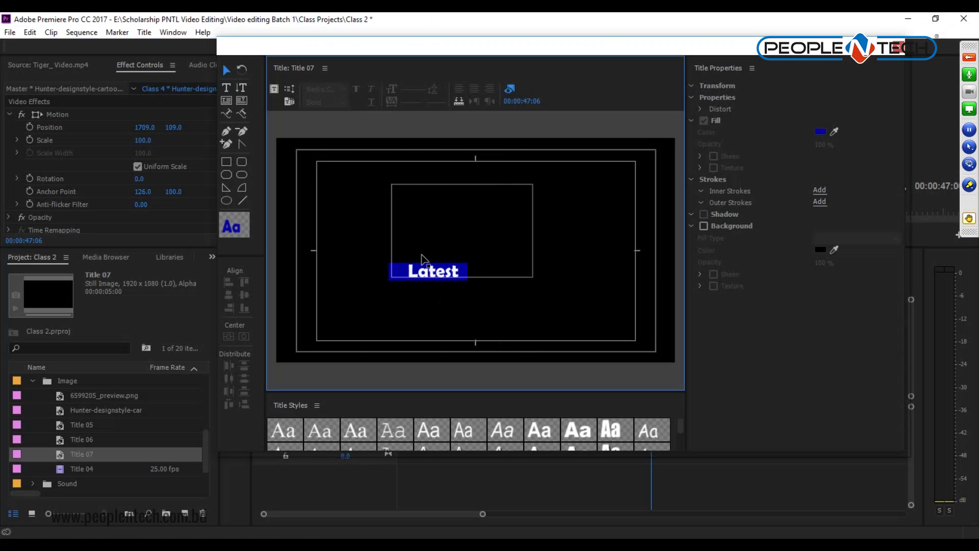
left_click(446, 276)
key("Delete")
left_click(444, 276)
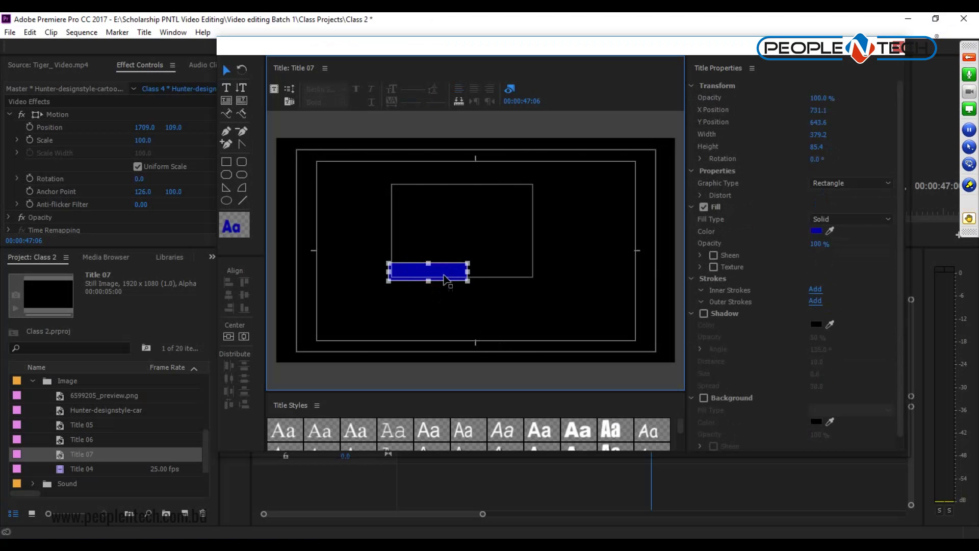
key("ctrl+z")
left_click(226, 100)
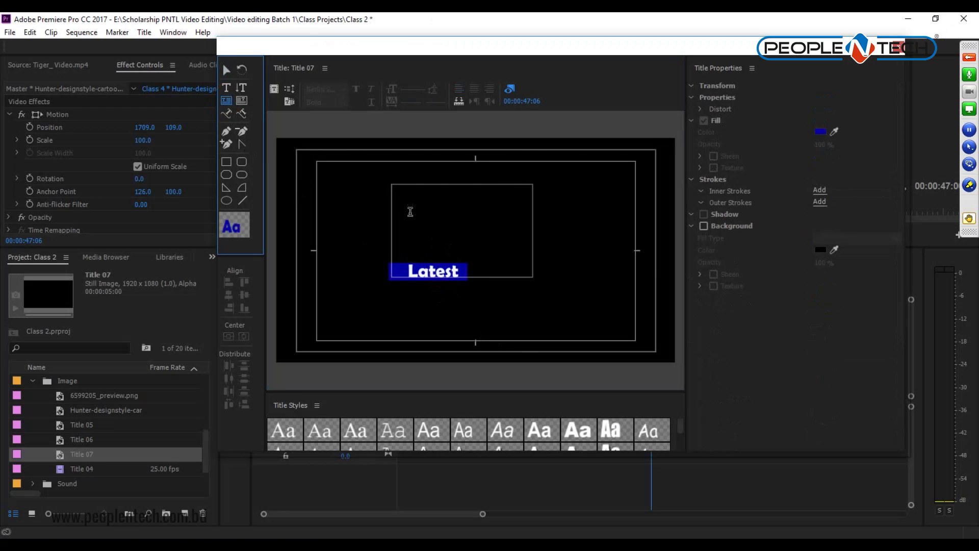
key("v")
left_click(438, 279)
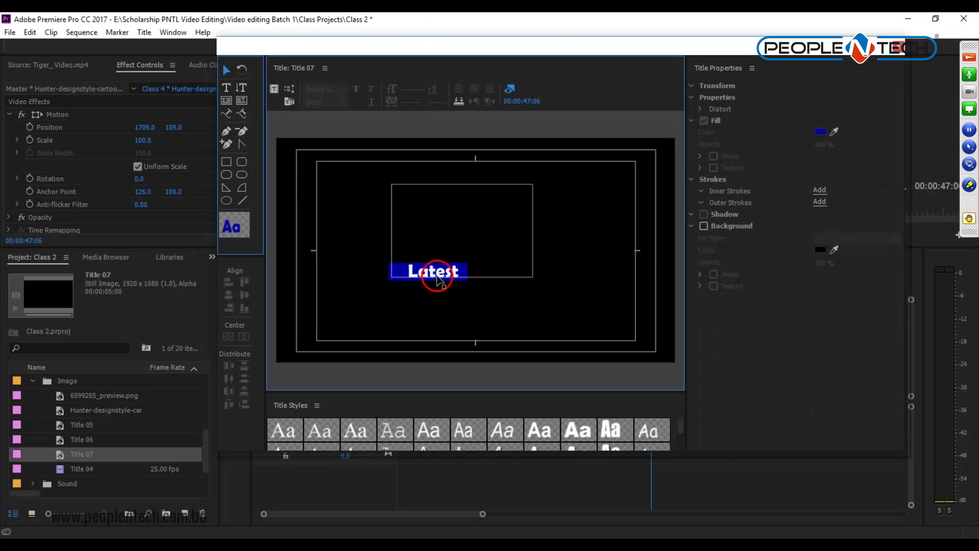
left_click(426, 276)
left_click(426, 276)
left_click(425, 275)
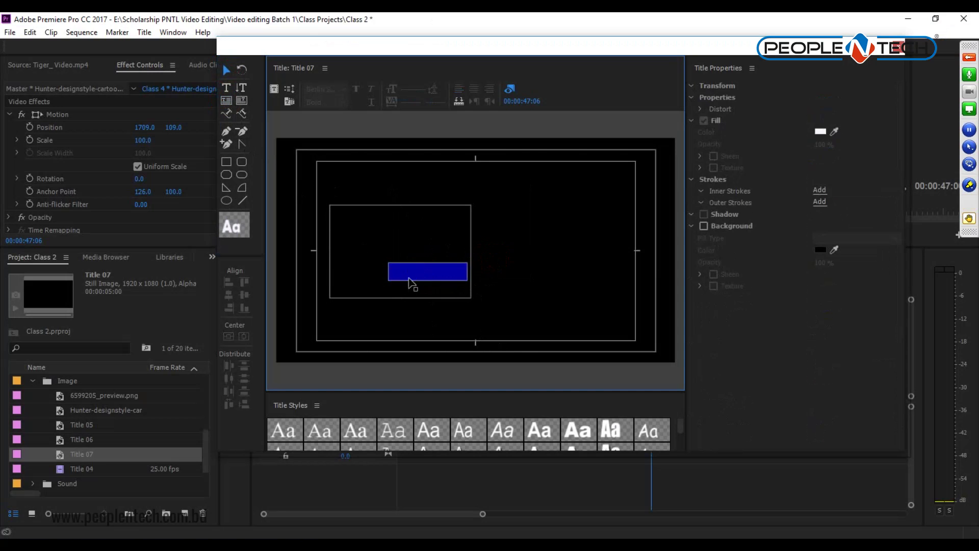
key("Delete")
Step: Enter "Your session should begin shortly. You can close this window" in the area text box
left_click(412, 238)
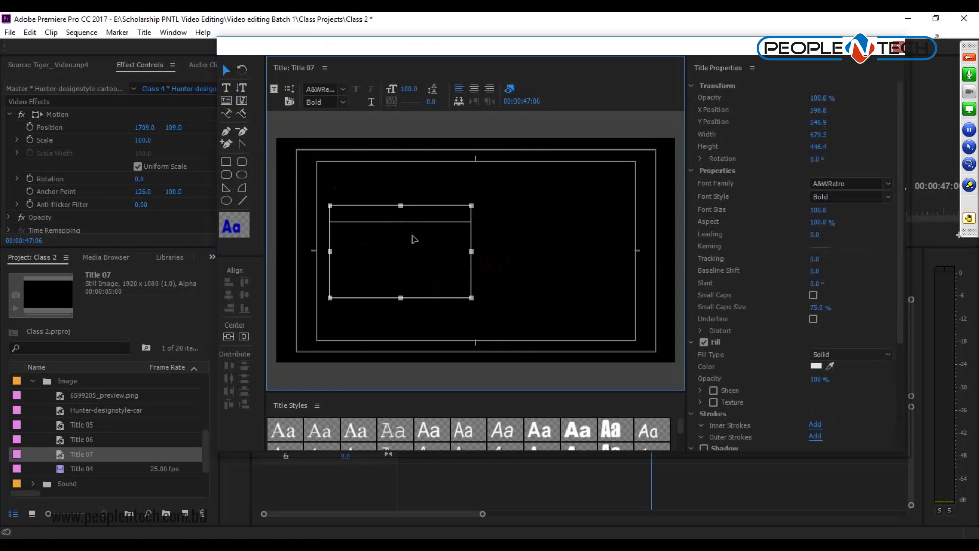
left_click(227, 102)
left_click(338, 210)
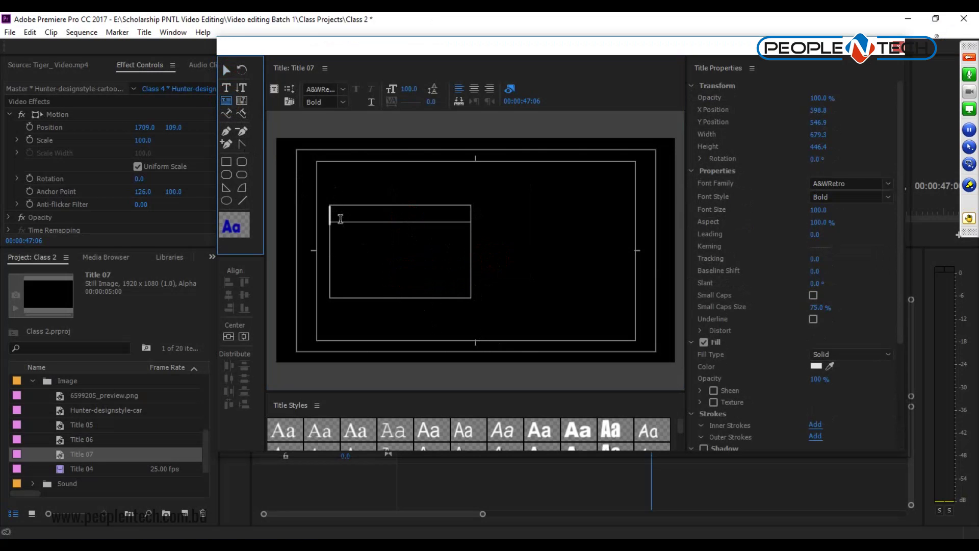
type("Your session should begin shortly. You can close this window")
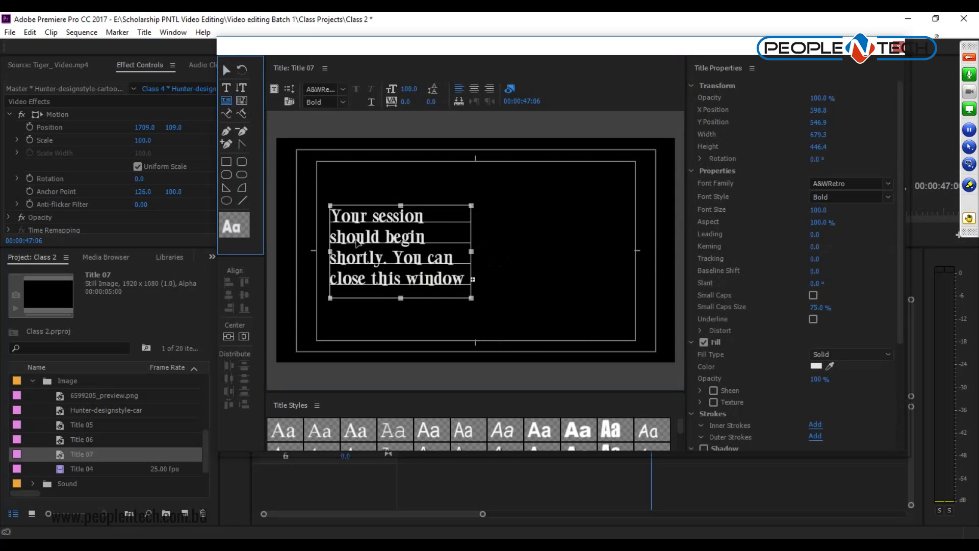
Step: Set the font of all the area text to Bauhaus 93
key("ctrl+a")
left_click(343, 89)
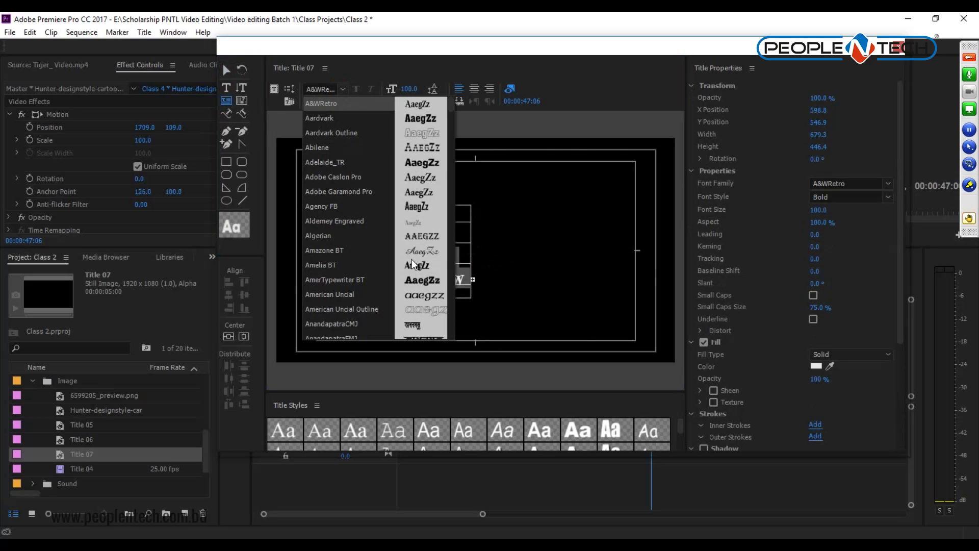
scroll(422, 291, "down", 8)
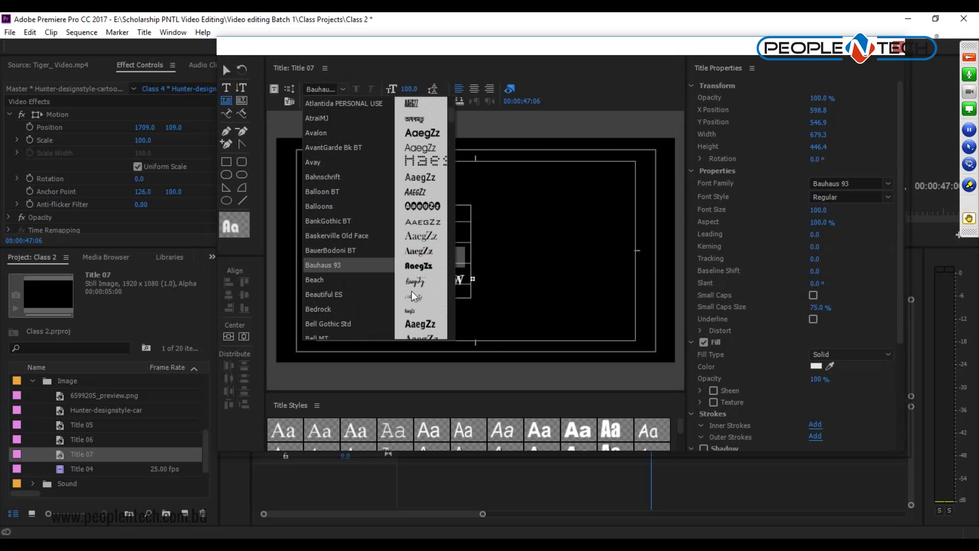
left_click(462, 254)
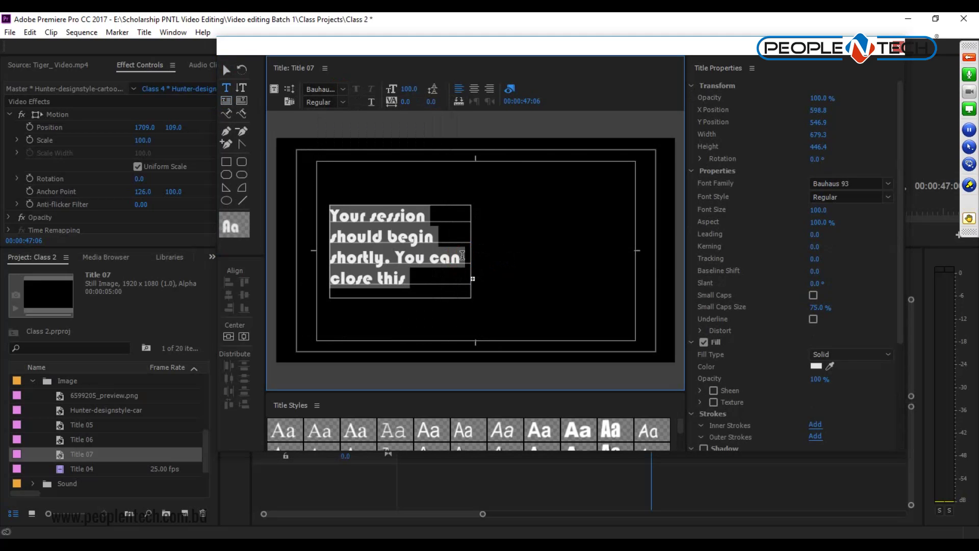
Step: Centre-align all the area text and set its font size to 59
key("ctrl+a")
left_click(474, 89)
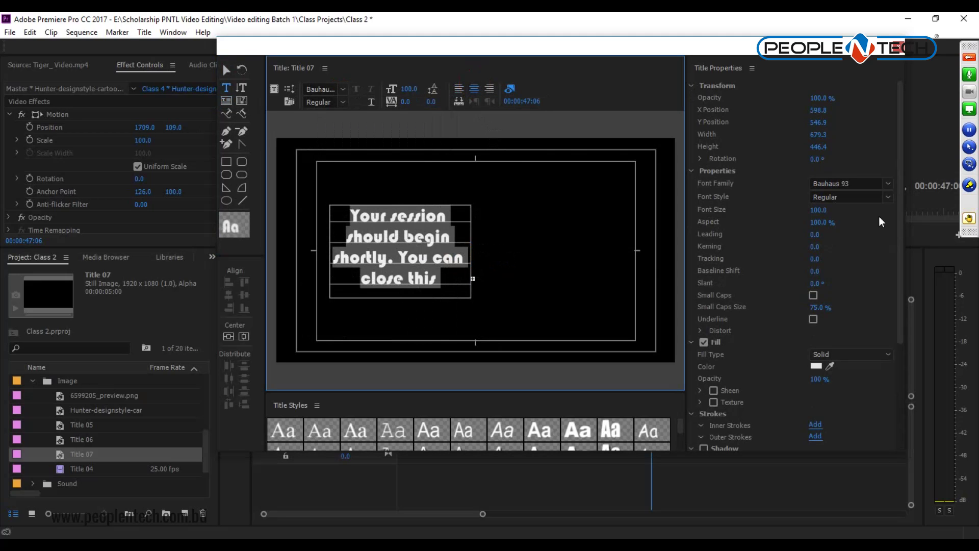
left_click_drag(808, 212, 793, 210)
Step: Repeat "Your session should begin shortly. You can close this window now." several times and lengthen the text box to about 1253 high
left_click(446, 238)
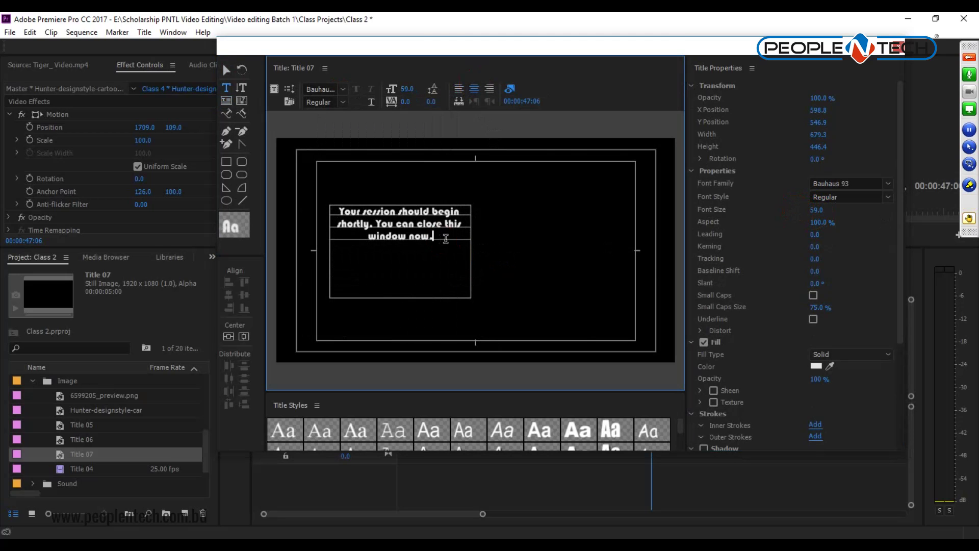
type("Your session should begin shortly. You can close this window now.")
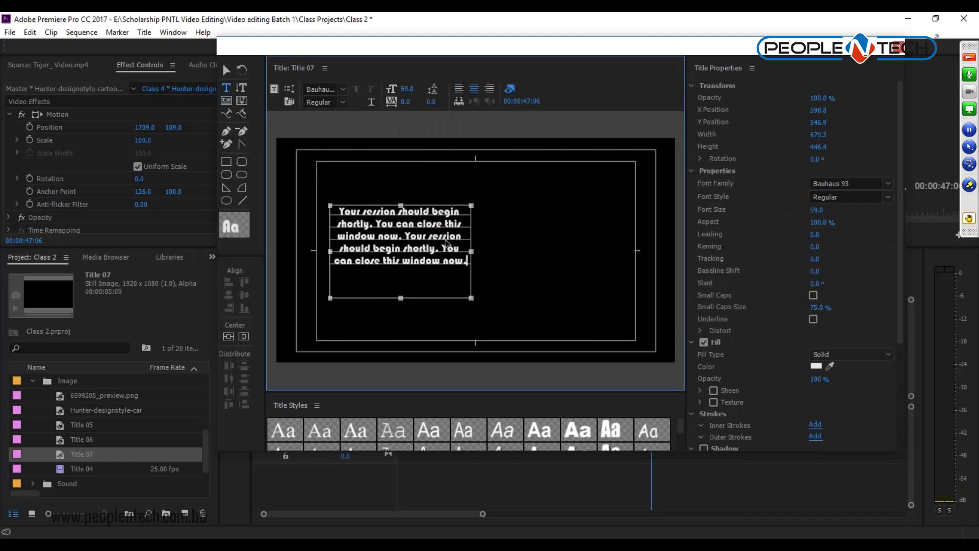
key("ctrl+a")
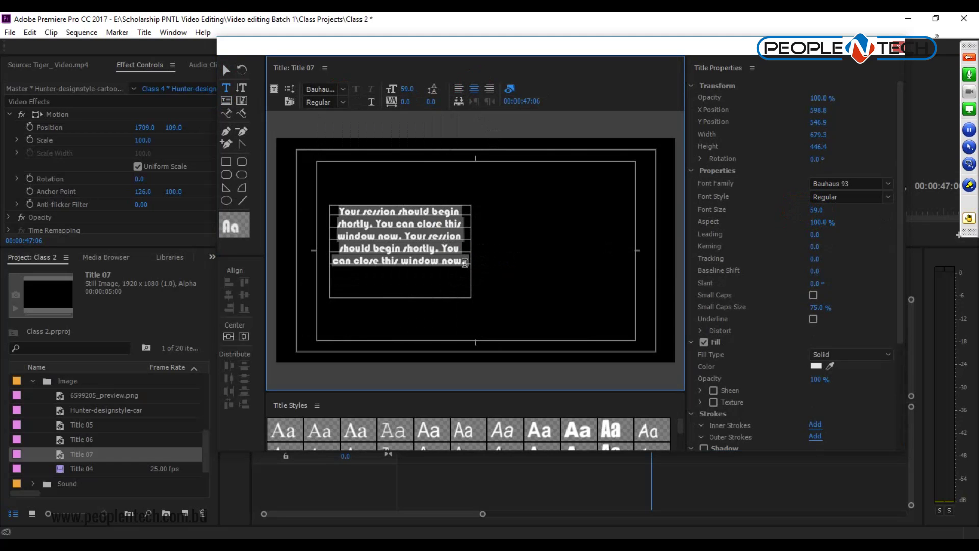
left_click(467, 262)
type("Your session should begin shortly. You can close this window now.")
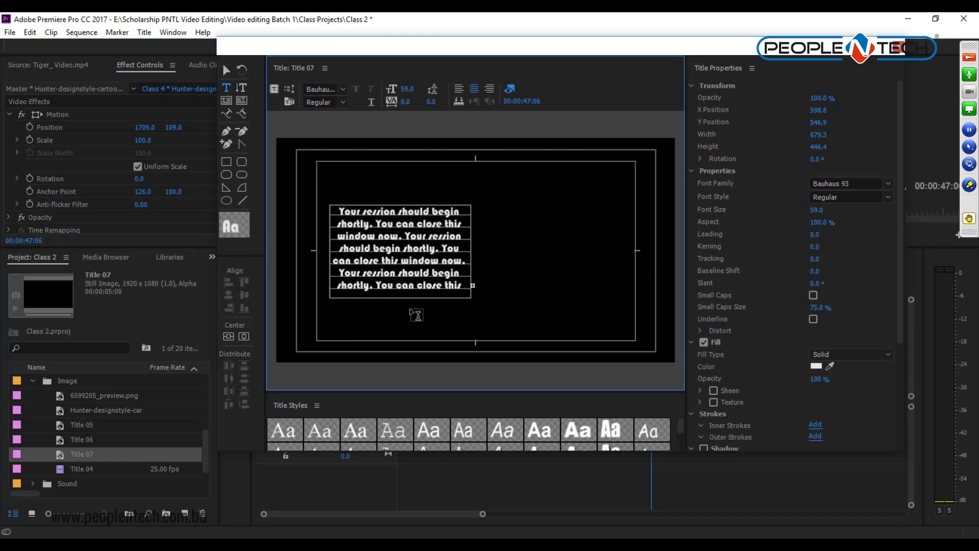
left_click(226, 69)
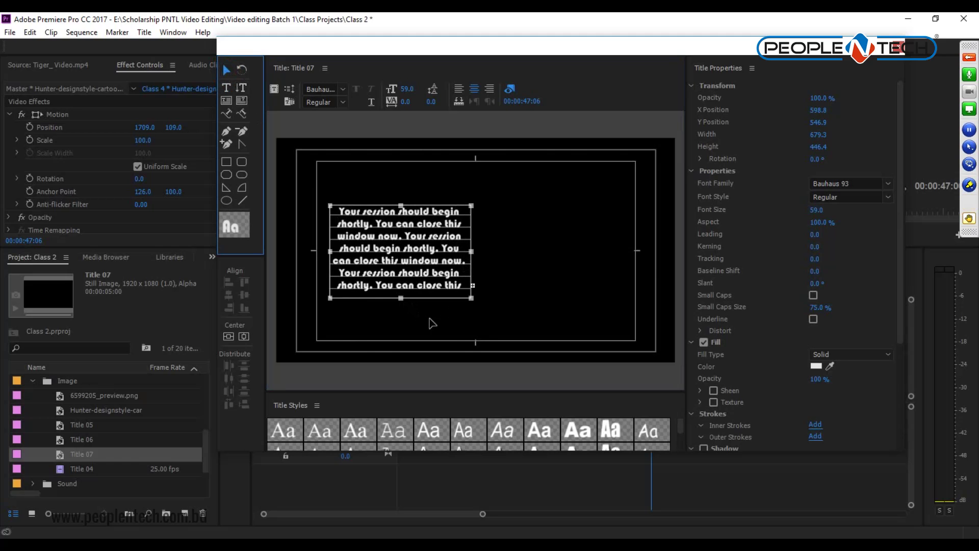
left_click_drag(401, 297, 405, 466)
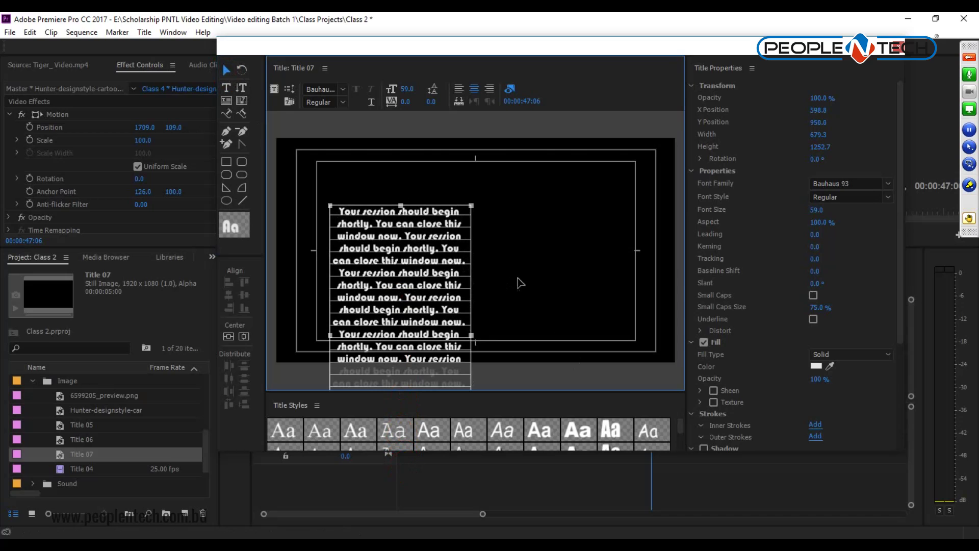
Step: Set the text box's font to Berlin Sans FB Demi after trying Bell MT
left_click(889, 184)
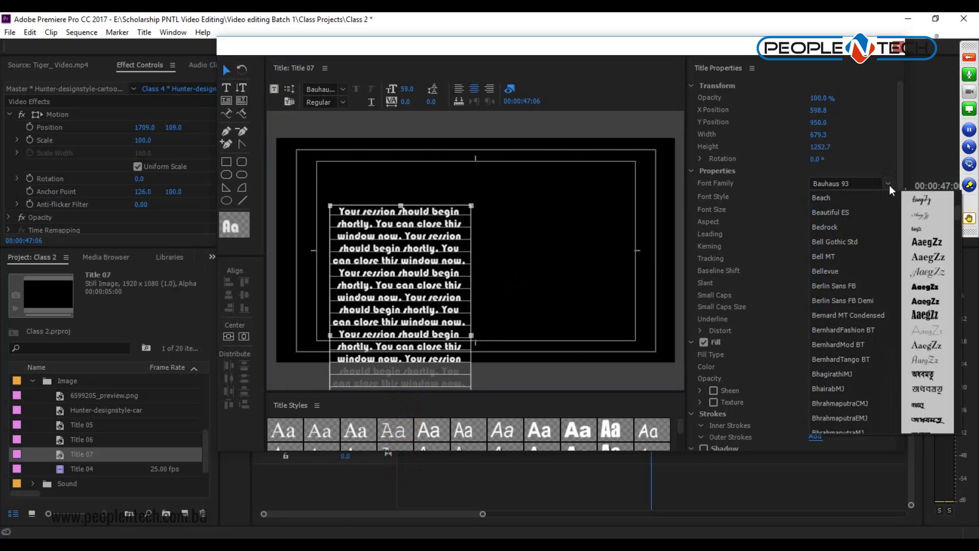
left_click(836, 257)
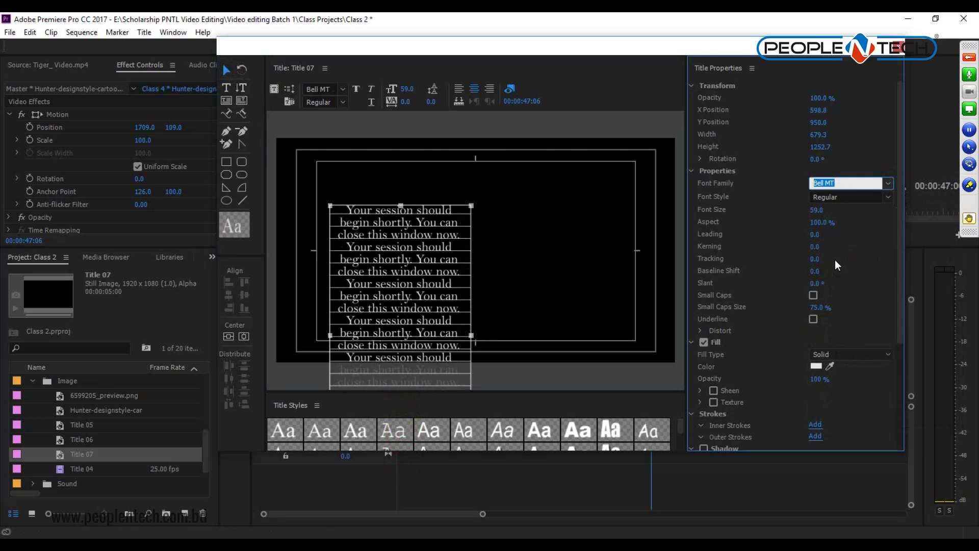
left_click(889, 183)
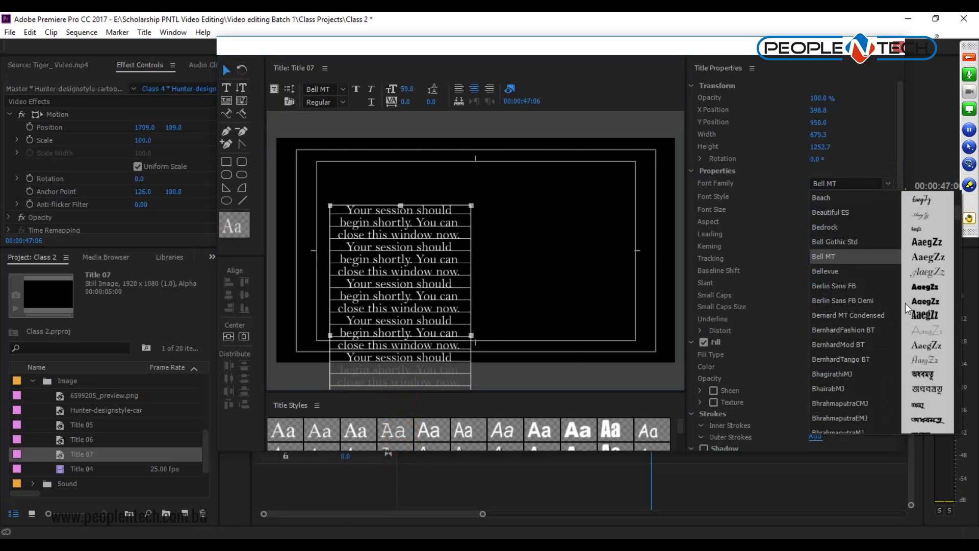
left_click(853, 296)
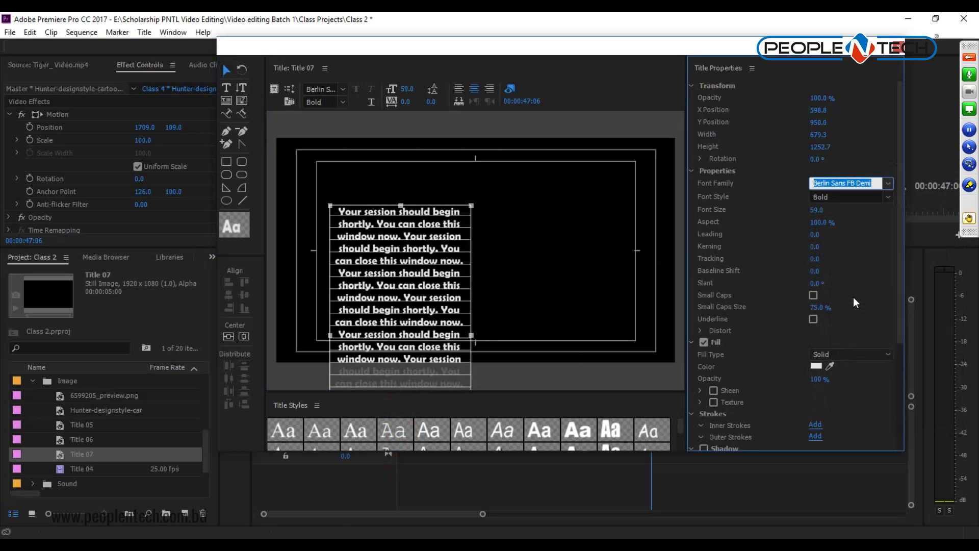
Step: Lengthen the text box to about 1671 high and reposition it horizontally centred, starting near the frame's upper edge
left_click_drag(415, 253, 489, 92)
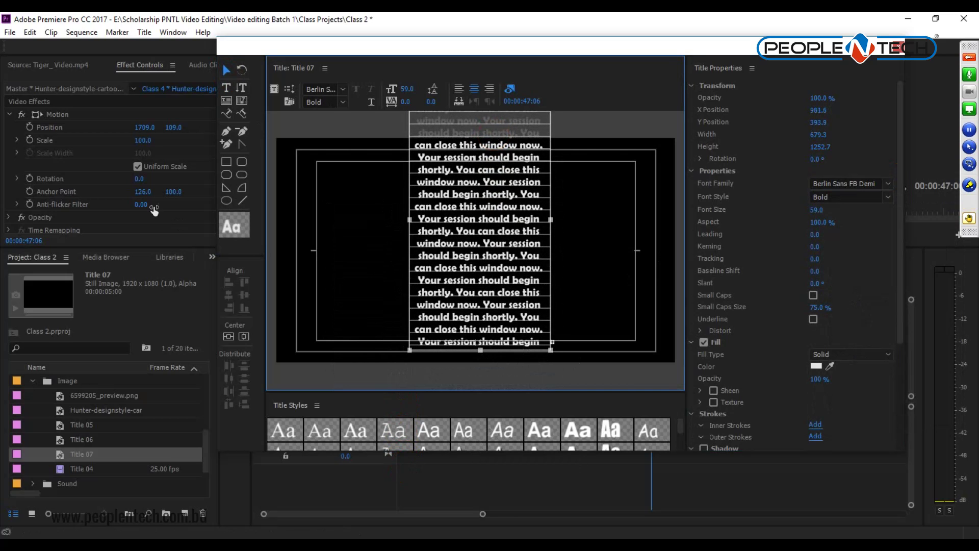
left_click(227, 101)
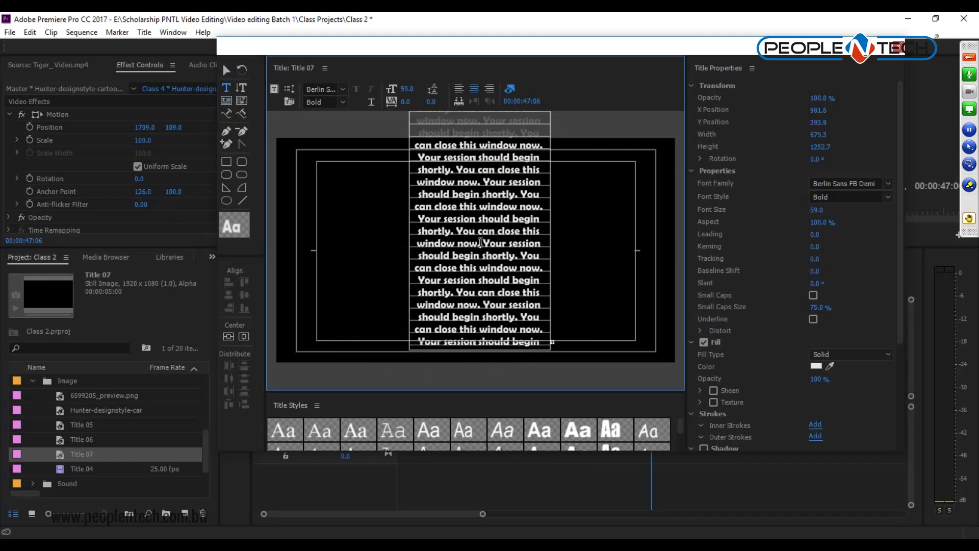
key("Escape")
left_click_drag(480, 350, 481, 438)
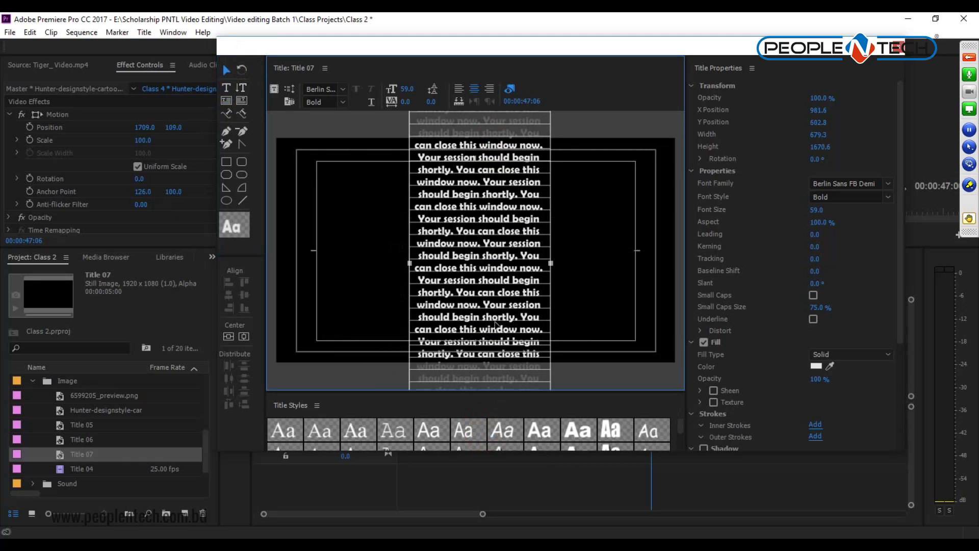
left_click_drag(499, 178, 497, 245)
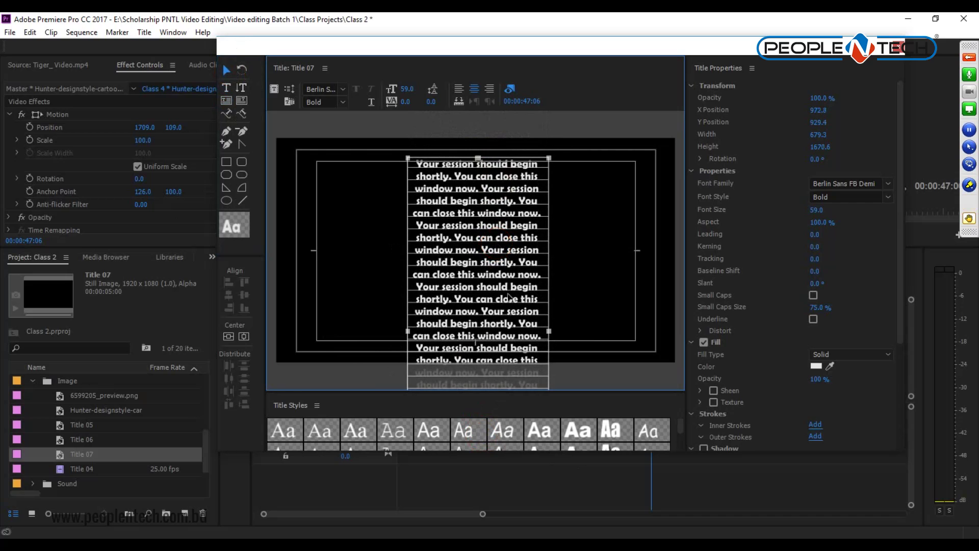
left_click(243, 336)
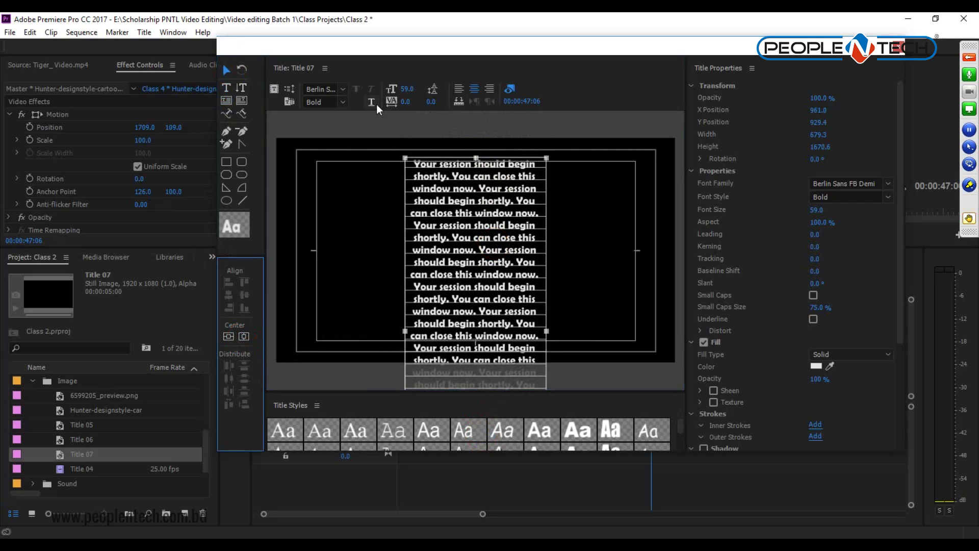
Step: Set the title type of Title 07 to Roll
left_click(289, 88)
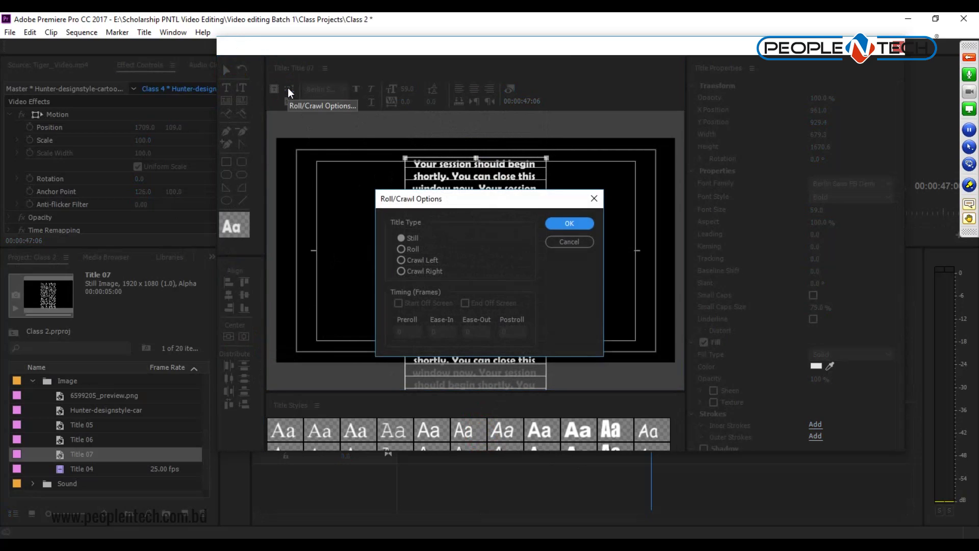
left_click(399, 250)
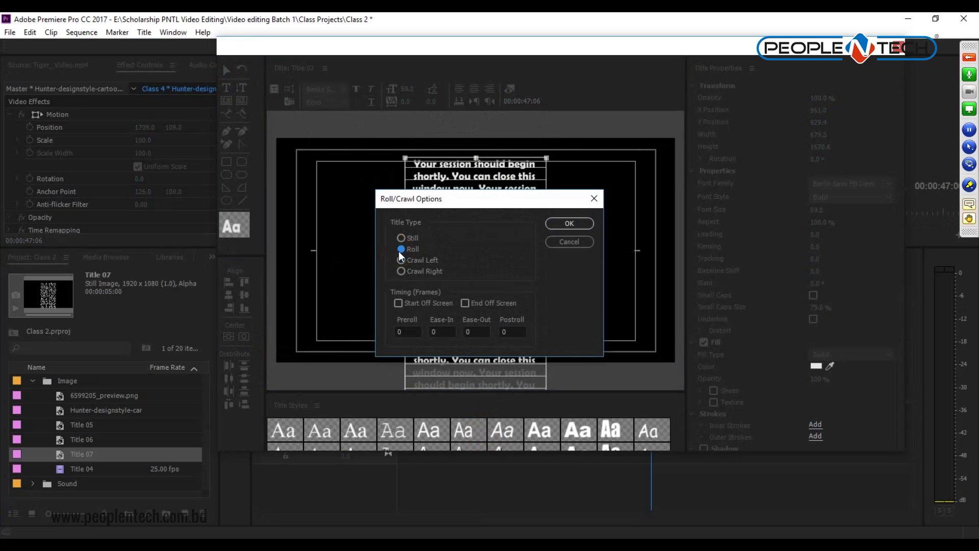
left_click(569, 223)
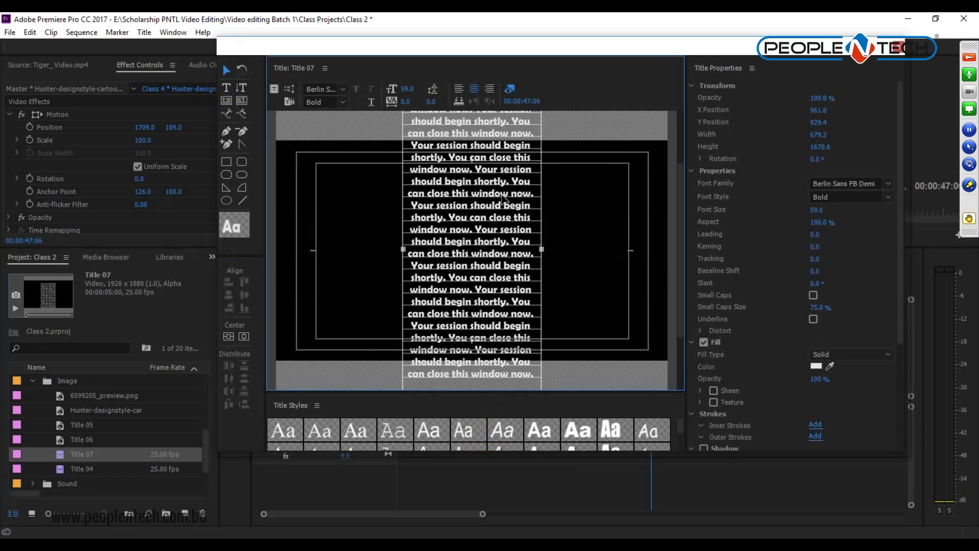
Step: Close the title editor and place Title 07 on V3 directly after Title 05, undoing the extension of its length
left_click(900, 48)
left_click_drag(62, 456, 771, 363)
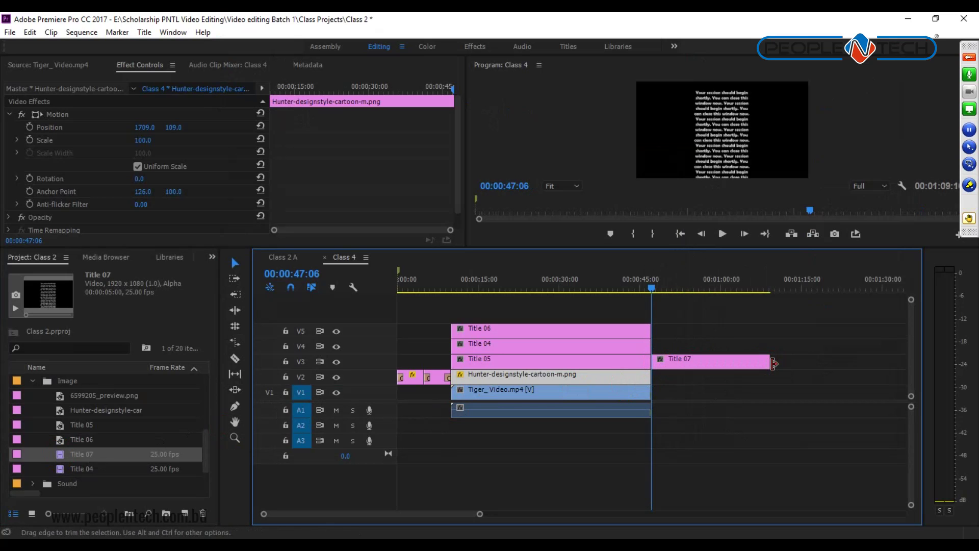
key("ctrl+z")
Step: Zoom in on the timeline, enlarge the program preview and play Title 07 to check its rolling text
left_click_drag(480, 513, 377, 513)
key("space")
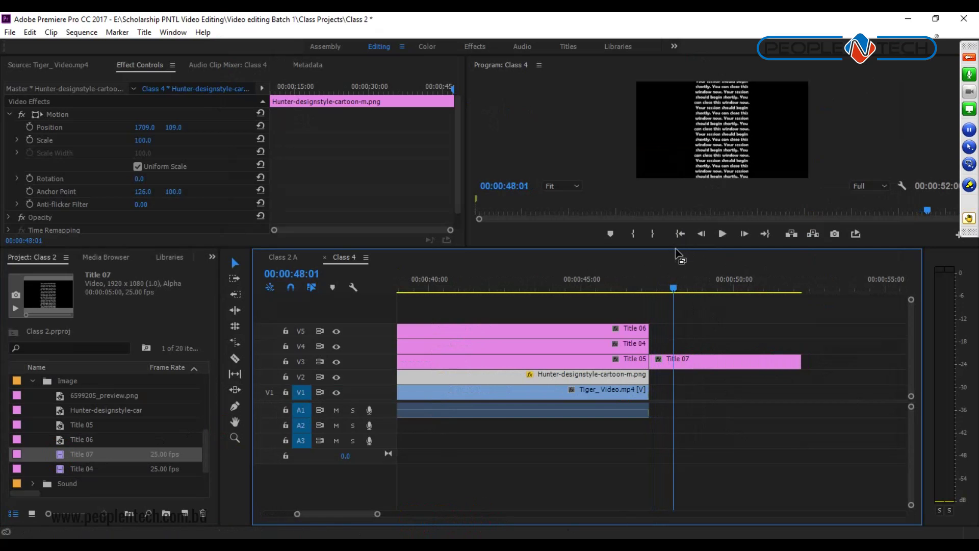
left_click_drag(673, 248, 672, 361)
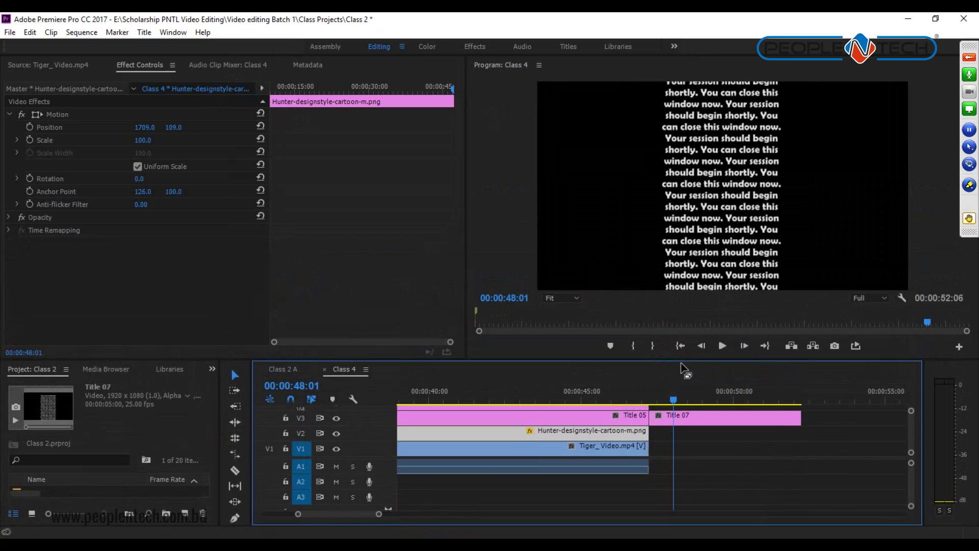
left_click_drag(671, 403, 579, 421)
key("space")
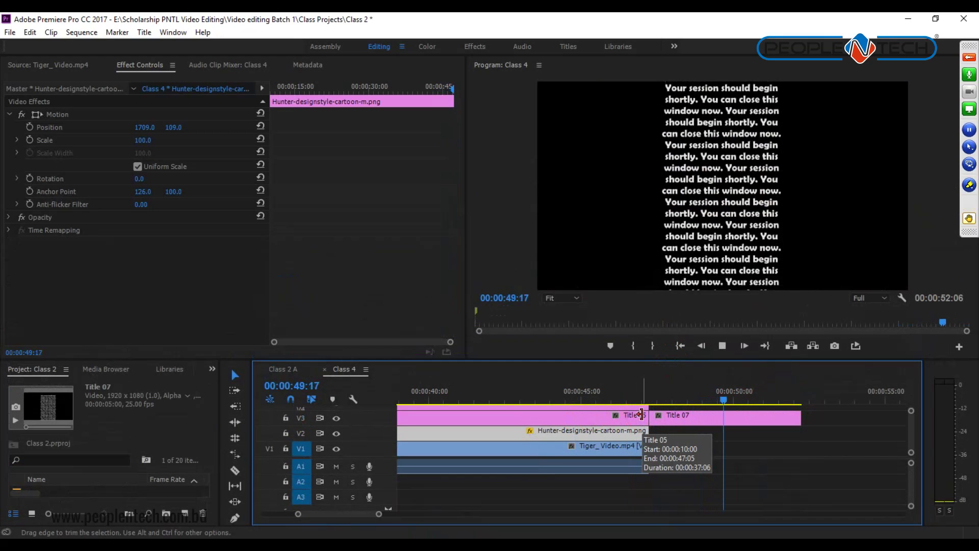
key("space")
Step: Reopen Title 07 from the timeline and move its text block down to a Y position of about 2799
double_click(687, 417)
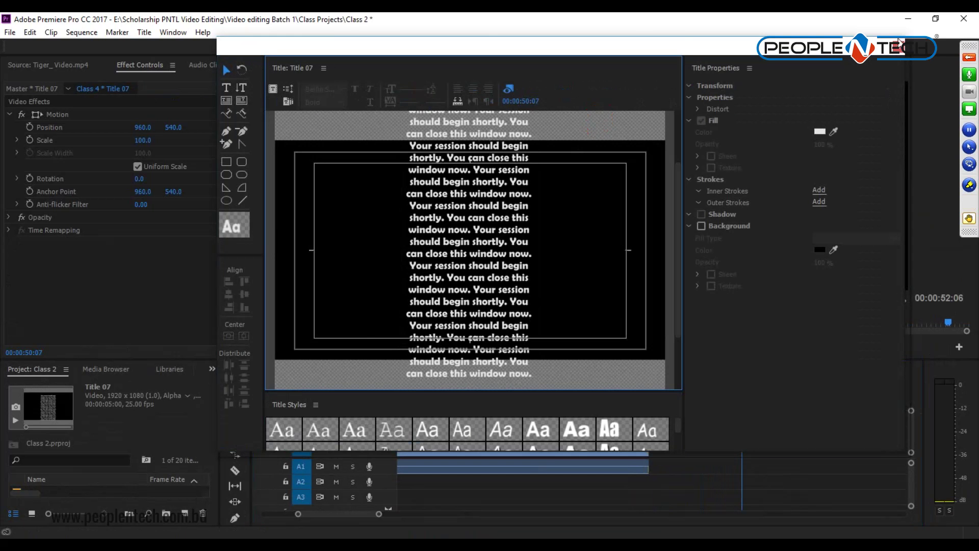
left_click(712, 453)
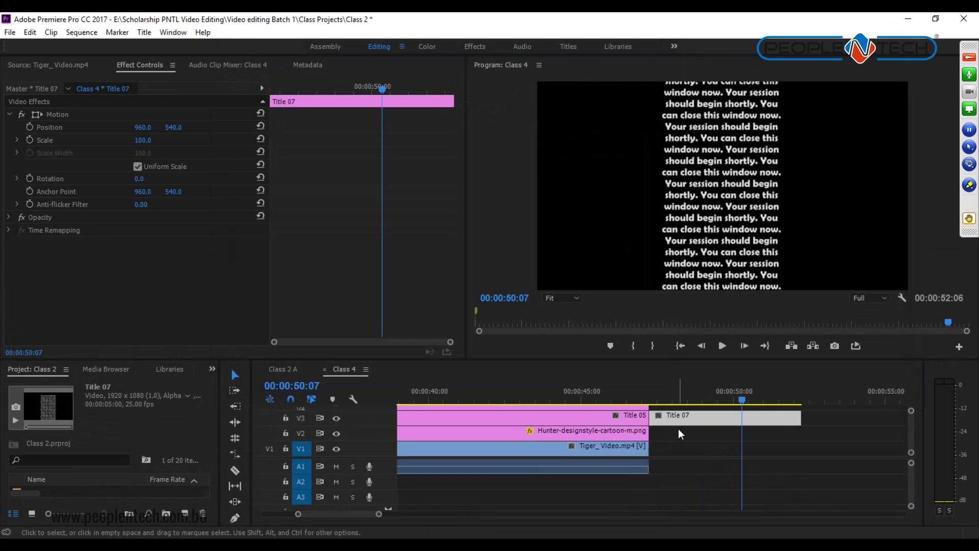
double_click(706, 418)
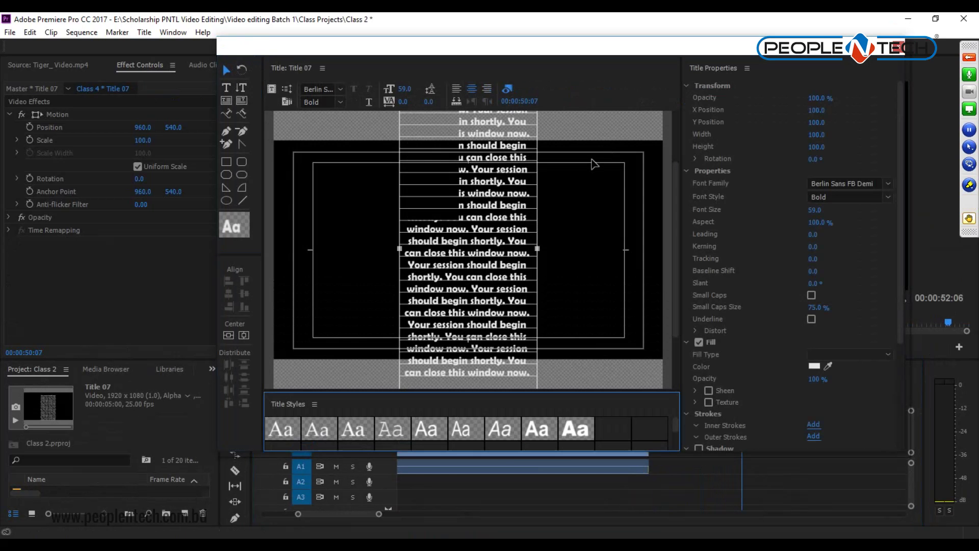
left_click(490, 129)
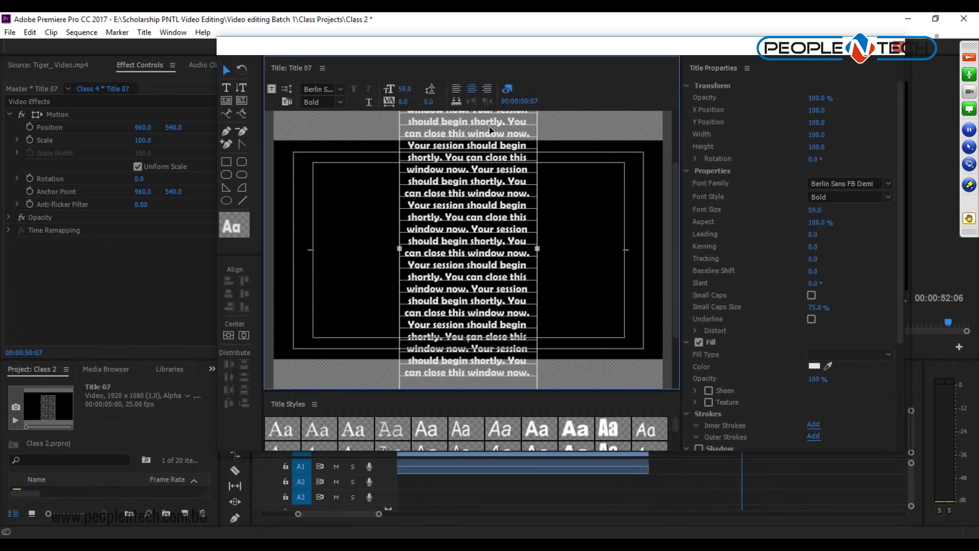
left_click_drag(491, 137, 505, 363)
left_click_drag(495, 219, 499, 371)
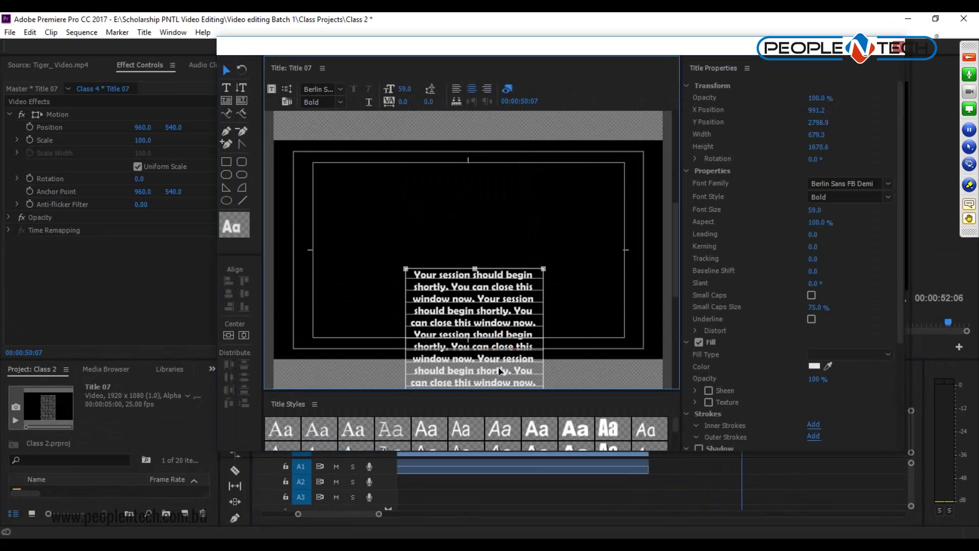
Step: Centre the text block horizontally and nudge it down to a Y position of 2898.9
left_click(243, 336)
key("shift+Down")
key("shift+Down")
key("shift+Down")
key("shift+Down")
key("shift+Down")
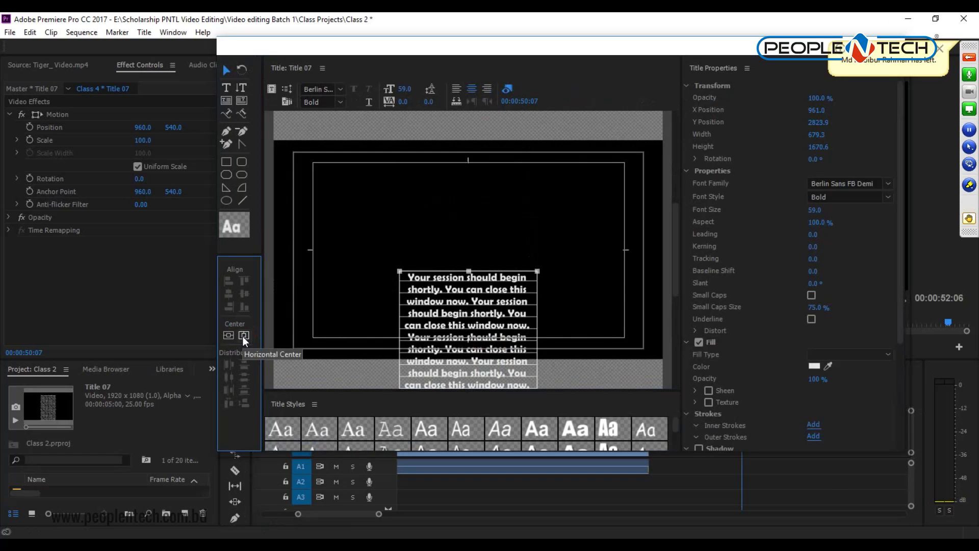
key("shift+Down")
key("shift+Down")
key("shift+Down")
key("shift+Down")
key("shift+Down")
key("shift+Down")
key("shift+Down")
key("shift+Down")
key("shift+Down")
key("shift+Down")
key("shift+Down")
key("shift+Down")
key("shift+Down")
key("shift+Down")
key("shift+Down")
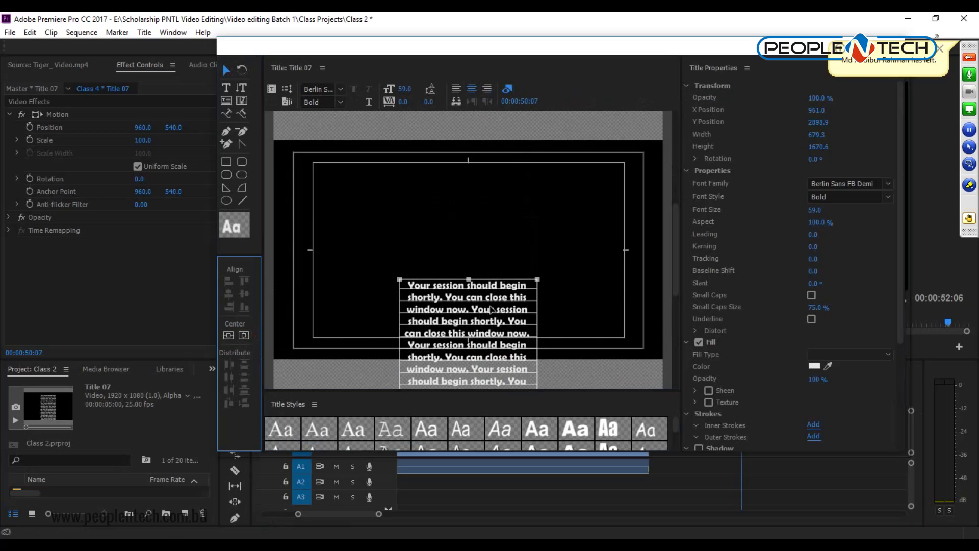
Step: Move the text block further down so its first line starts at the frame's lower edge, and close the title editor
left_click_drag(494, 291, 494, 363)
left_click_drag(501, 327, 520, 371)
left_click(545, 290)
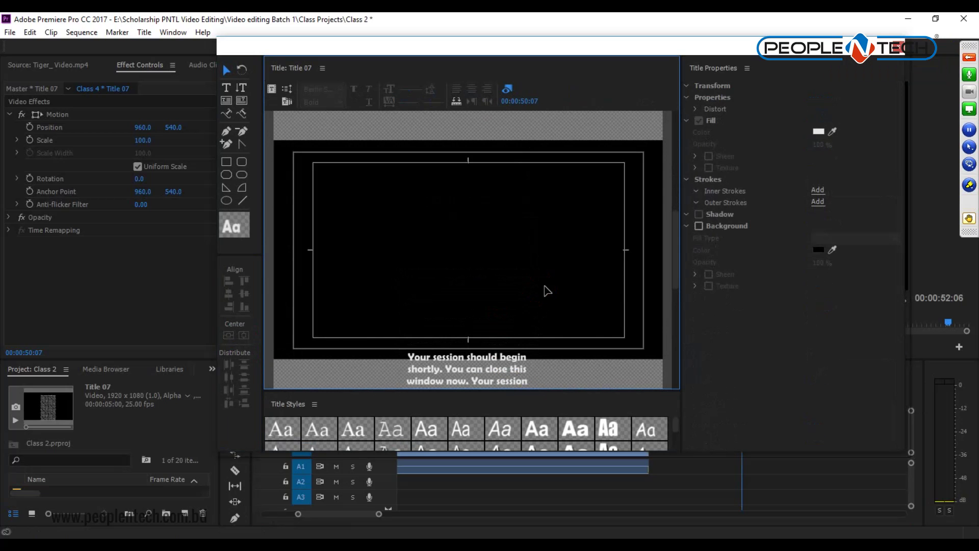
left_click(901, 49)
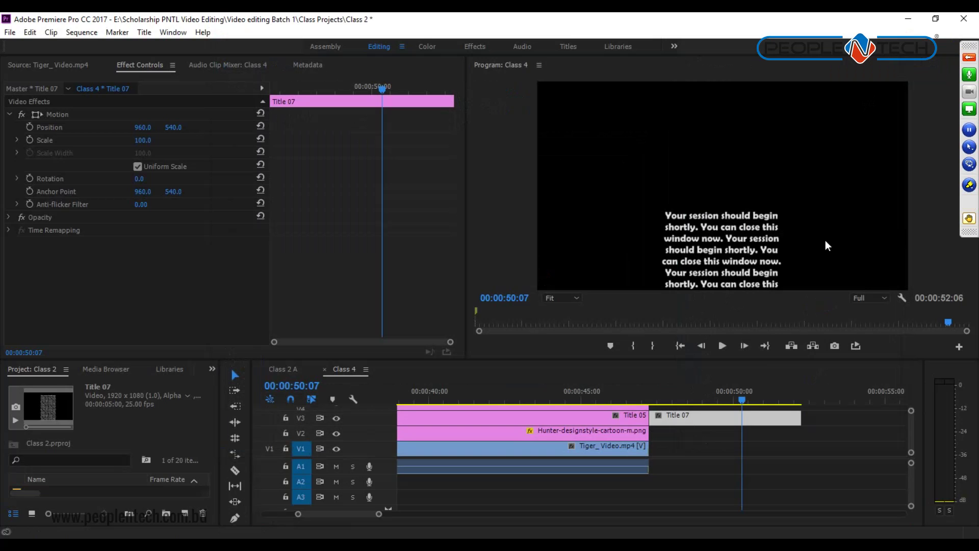
Step: Play Title 07 from just before its start to check its rolling text
left_click_drag(742, 403, 642, 415)
key("space")
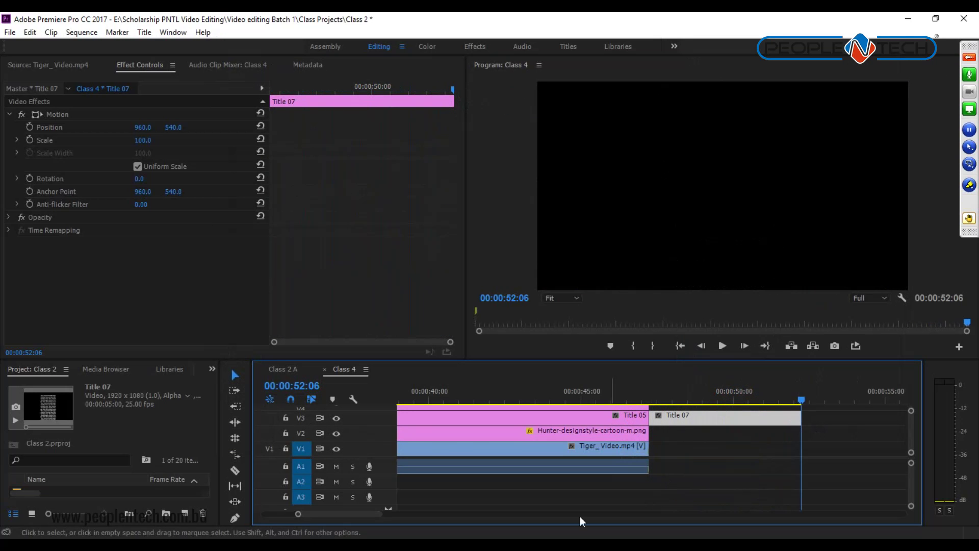
left_click_drag(379, 514, 516, 514)
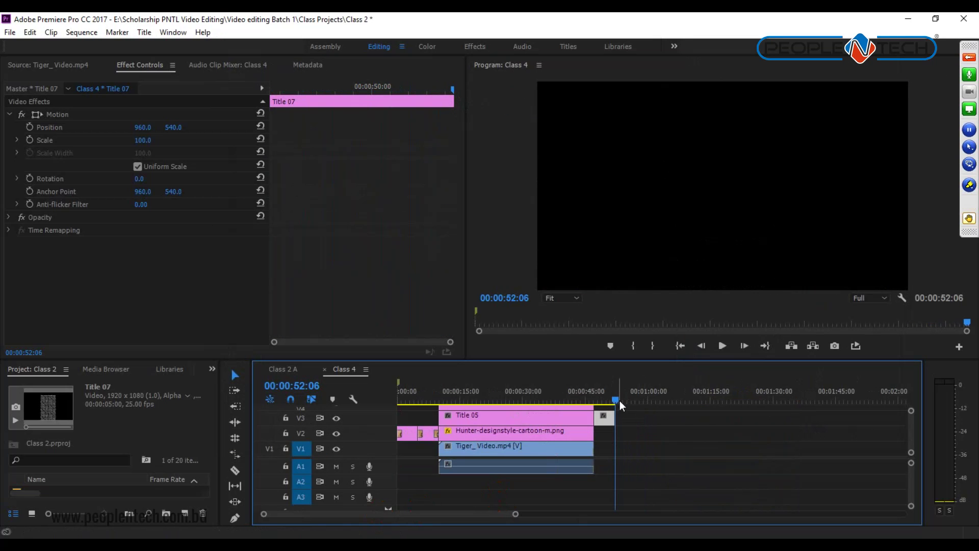
Step: Mark in and out points at the start and end of Title 07 to measure its duration, and clear both marks
left_click_drag(615, 403, 596, 405)
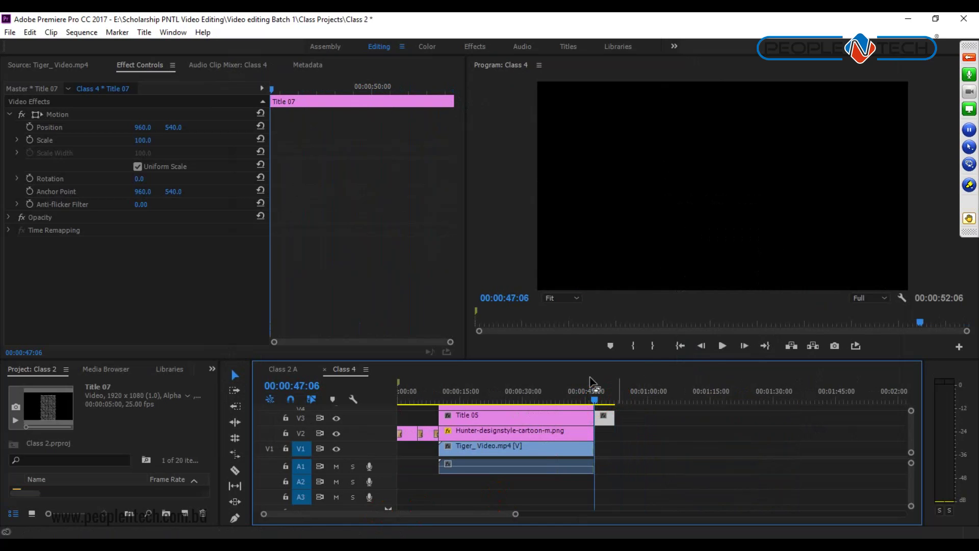
left_click(634, 346)
left_click(653, 346)
left_click_drag(596, 402, 614, 407)
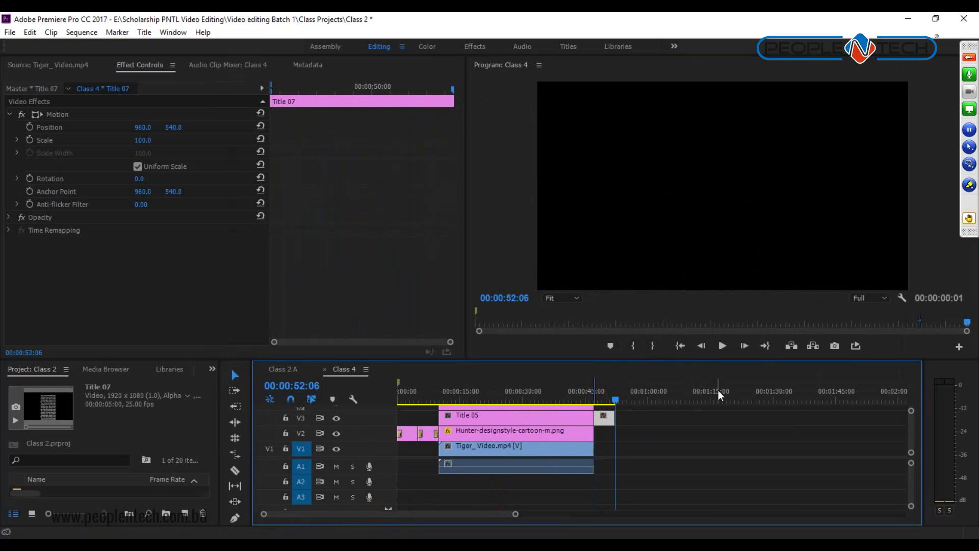
left_click(655, 346)
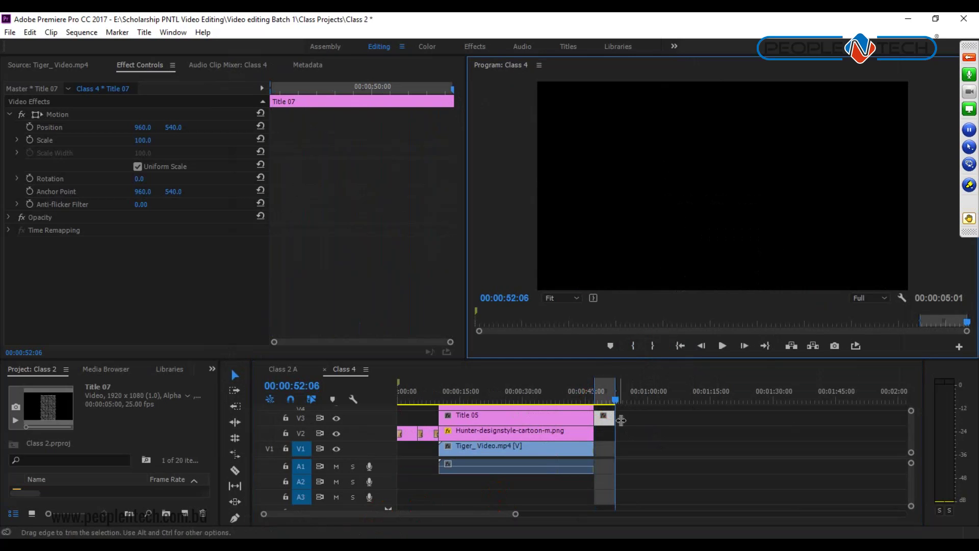
right_click(602, 395)
left_click(668, 228)
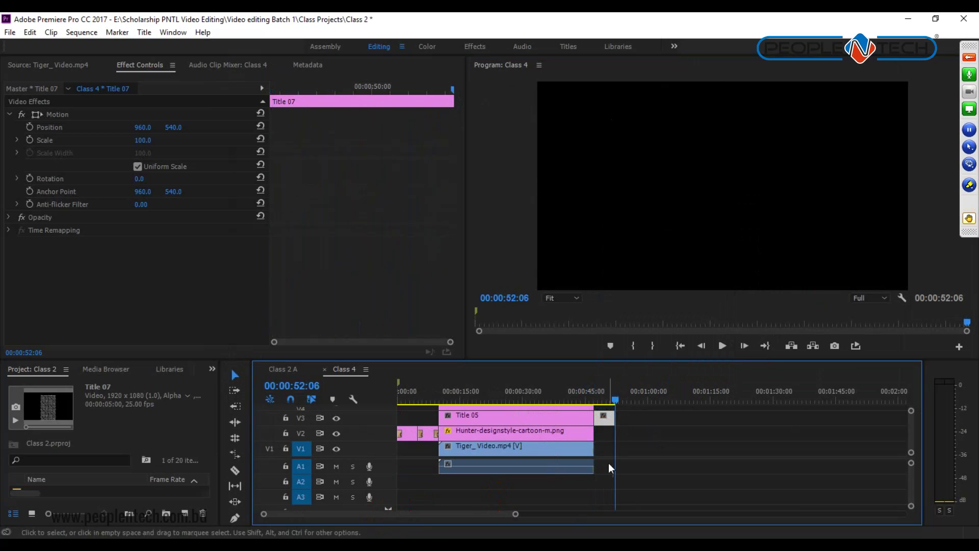
Step: Extend the end of Title 07 on the timeline to about 00:01:30:01 and play it to check the roll speed
left_click_drag(619, 419, 776, 438)
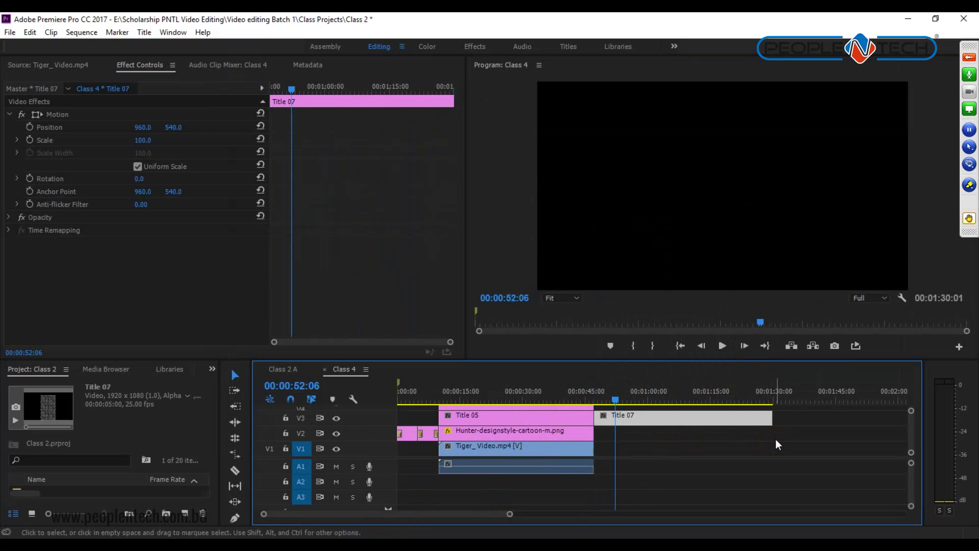
left_click_drag(617, 400, 596, 405)
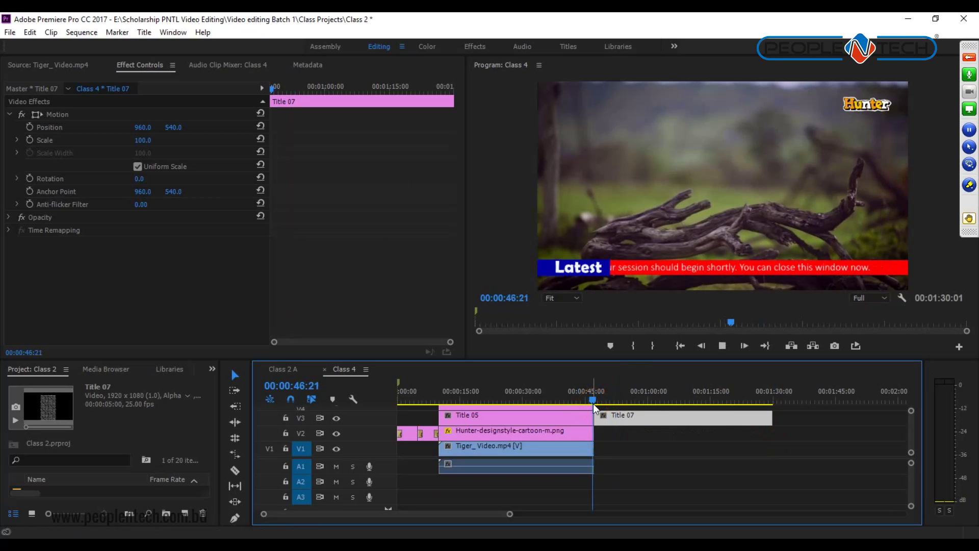
key("space")
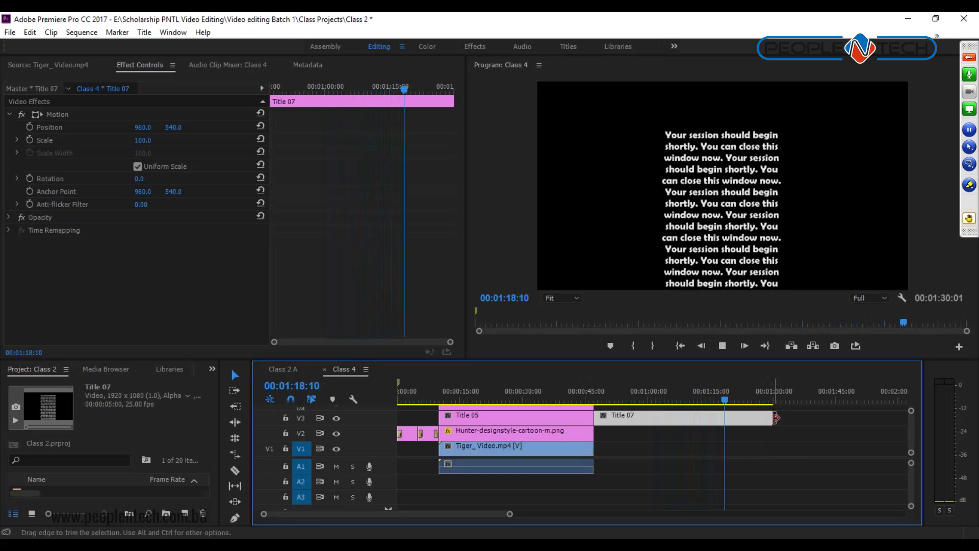
Step: Trim the end of Title 07 to about 00:01:12:19 and play it from just before its start
left_click_drag(778, 415, 699, 418)
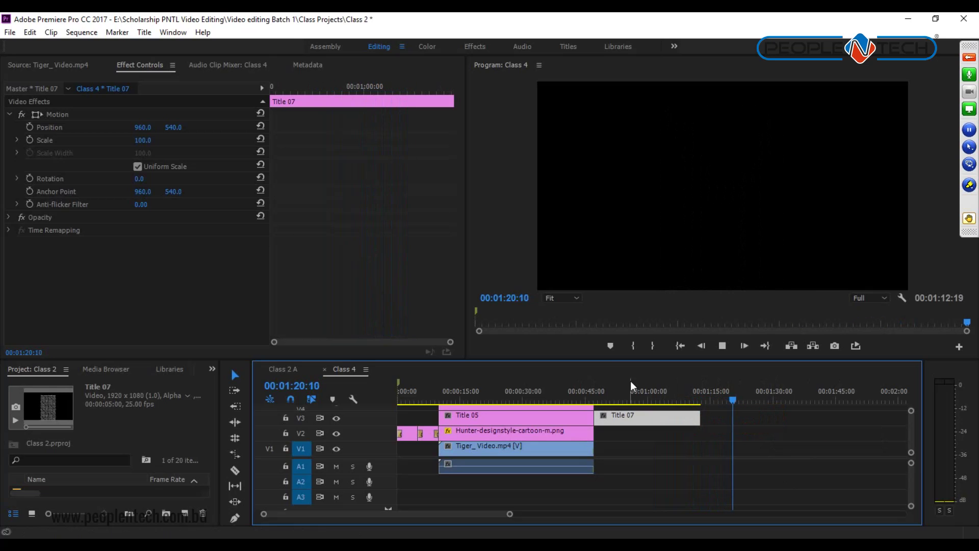
left_click(583, 396)
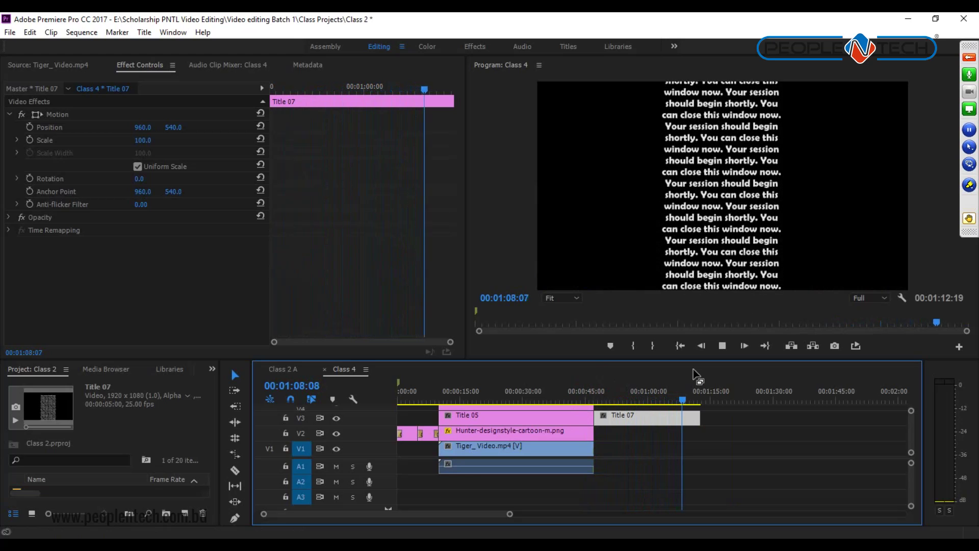
key("space")
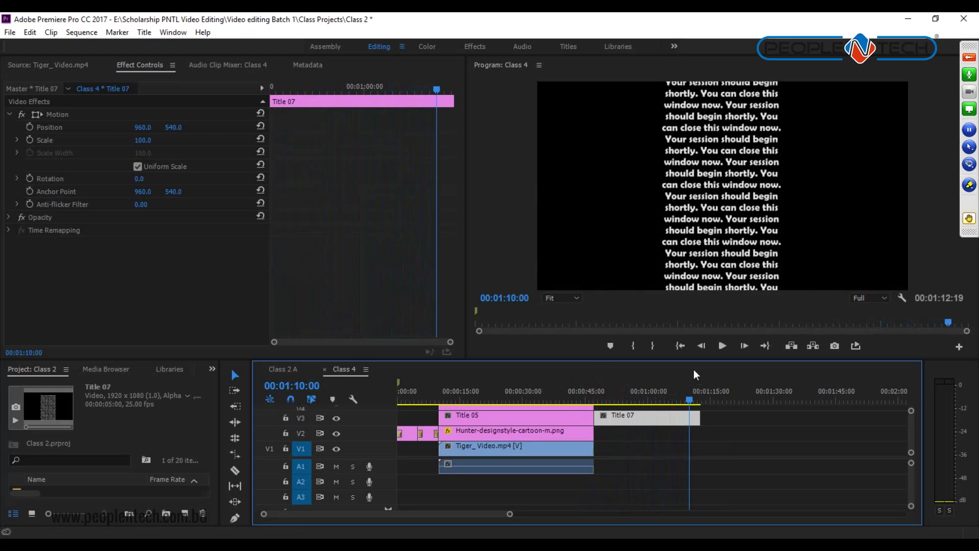
Step: Apply the Impact title style to the Title 07 text, move it up to a Y position of 3412.6, and replay the title
double_click(664, 421)
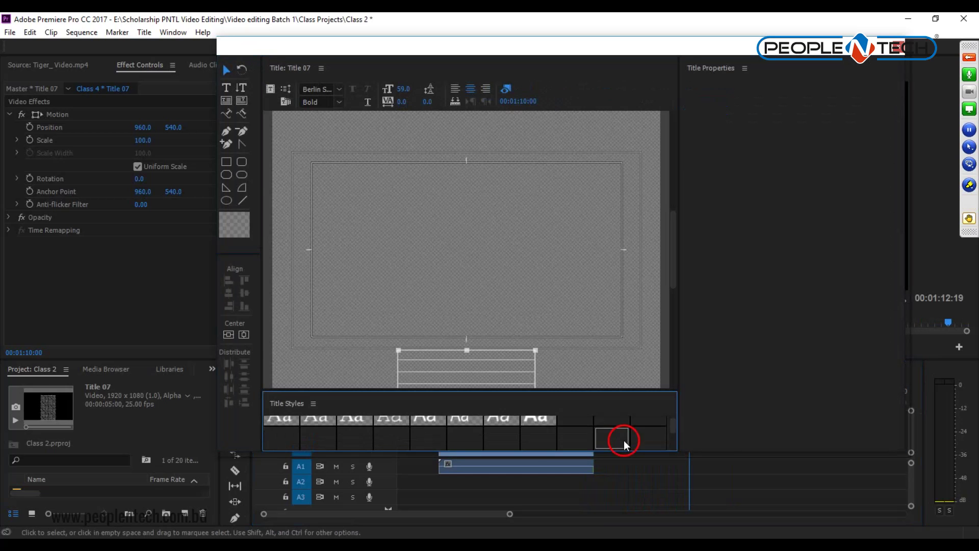
mouse_move(478, 361)
left_mouse_down()
mouse_move(471, 313)
mouse_move(479, 342)
left_mouse_up()
left_click(244, 335)
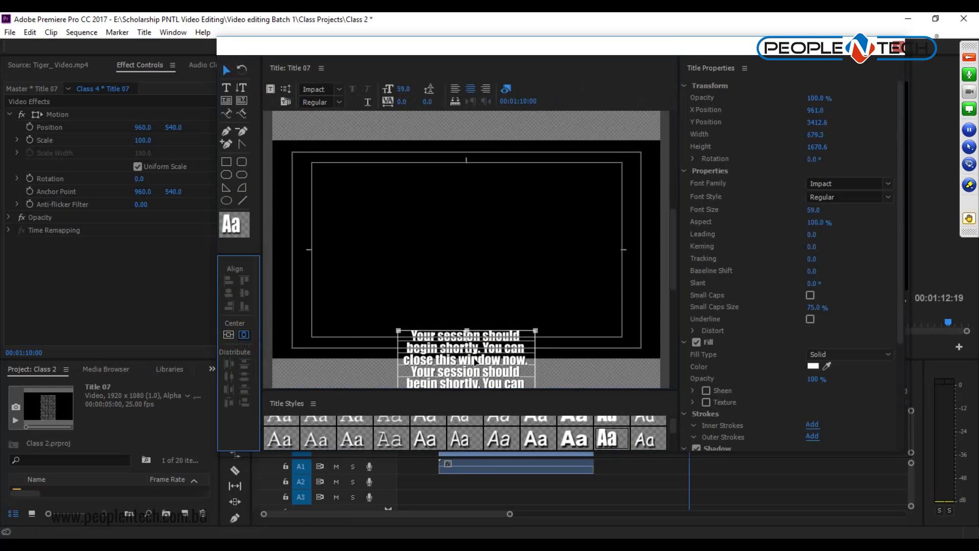
key("ctrl+w")
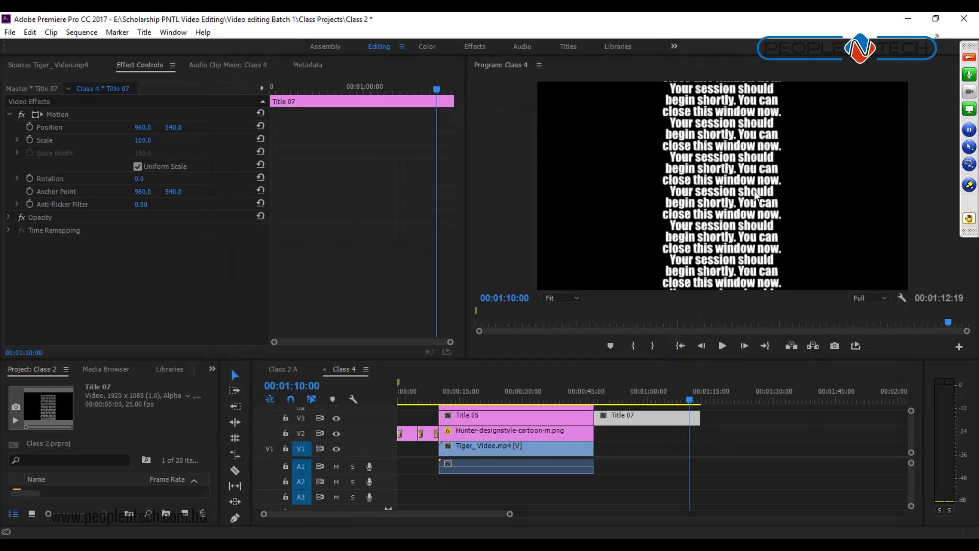
left_click_drag(690, 397, 592, 408)
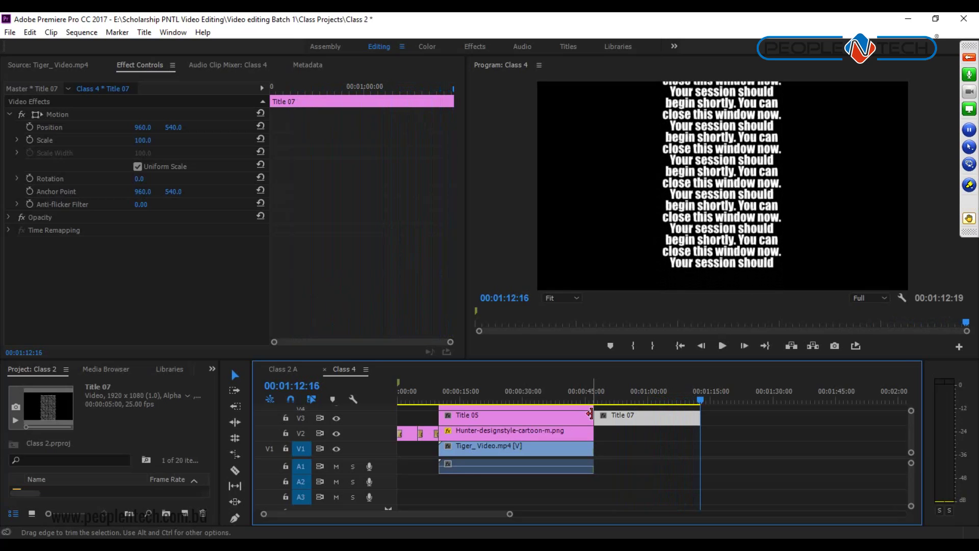
Step: In Title 07's roll options, enable Start Off Screen and End Off Screen and set Ease-In and Ease-Out to 15 frames
double_click(639, 421)
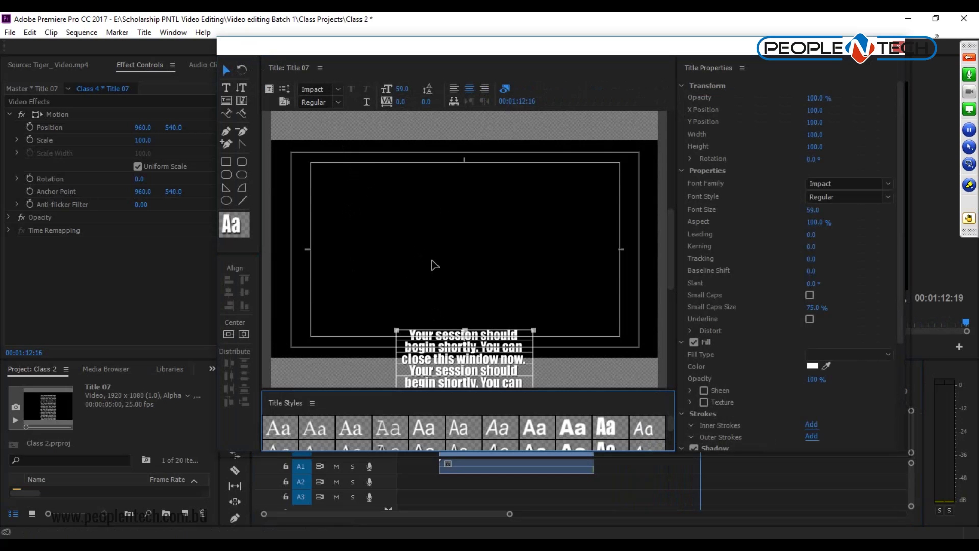
left_click(284, 88)
left_click_drag(464, 204, 578, 158)
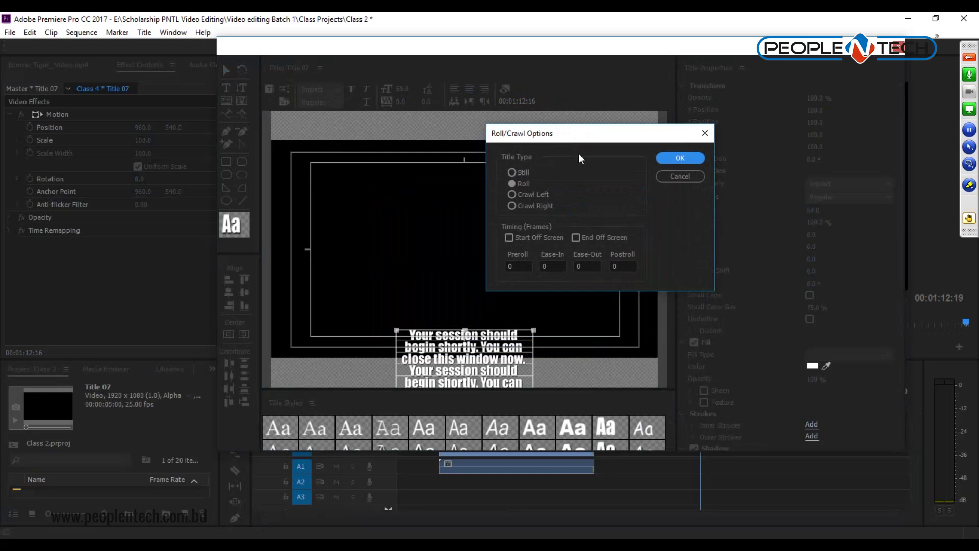
left_click(511, 239)
left_click(577, 236)
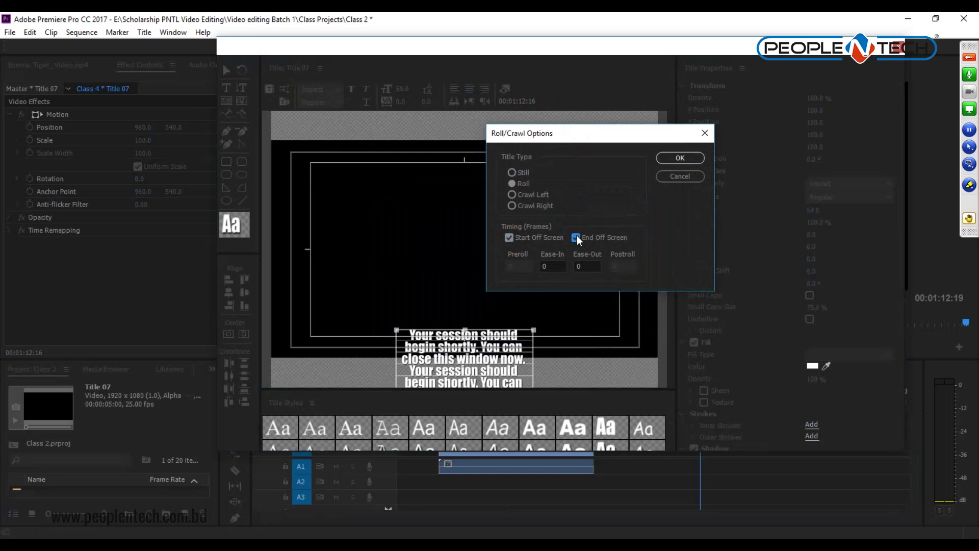
double_click(547, 266)
key("Return")
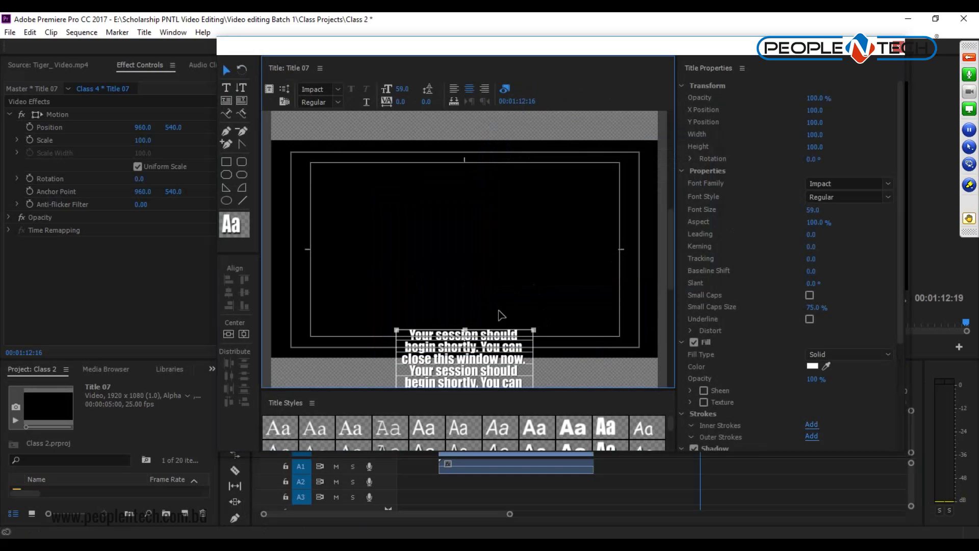
Step: Move the text block up to a Y position of 3072.4, centre it horizontally, and close the title editor
left_click_drag(474, 364, 477, 289)
left_click_drag(478, 290, 486, 315)
left_click(243, 335)
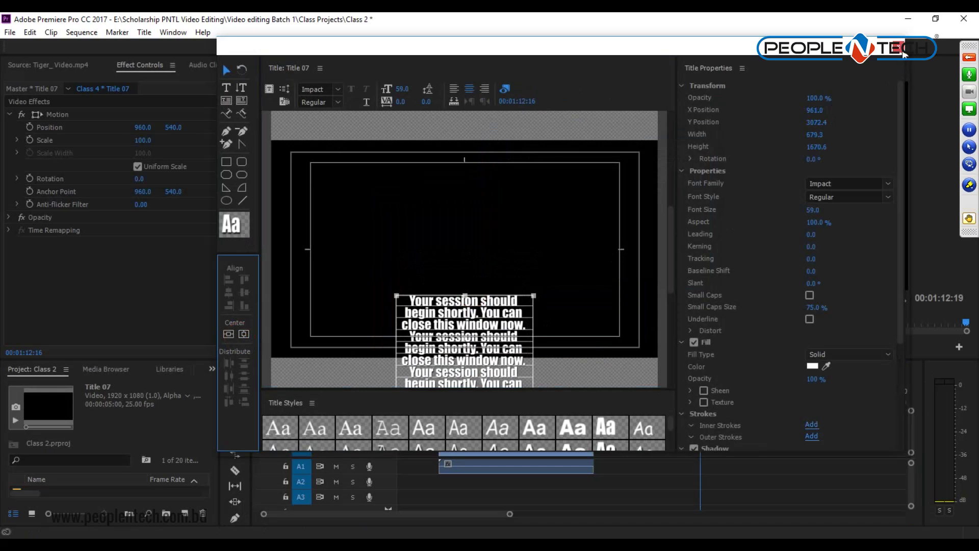
key("ctrl+w")
Step: Play Title 07 from its start, and play the whole sequence from the beginning to review all titles
left_click(701, 402)
left_click_drag(701, 403, 594, 402)
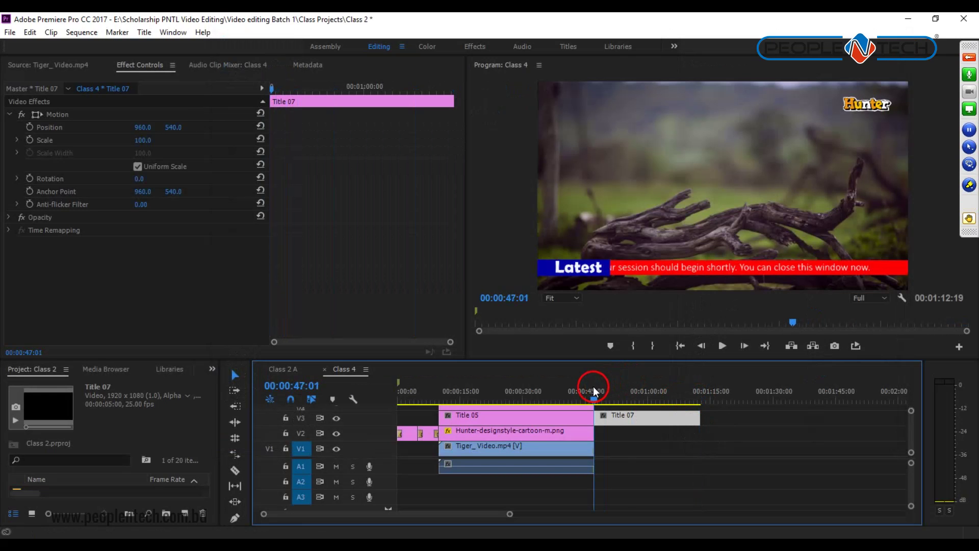
key("space")
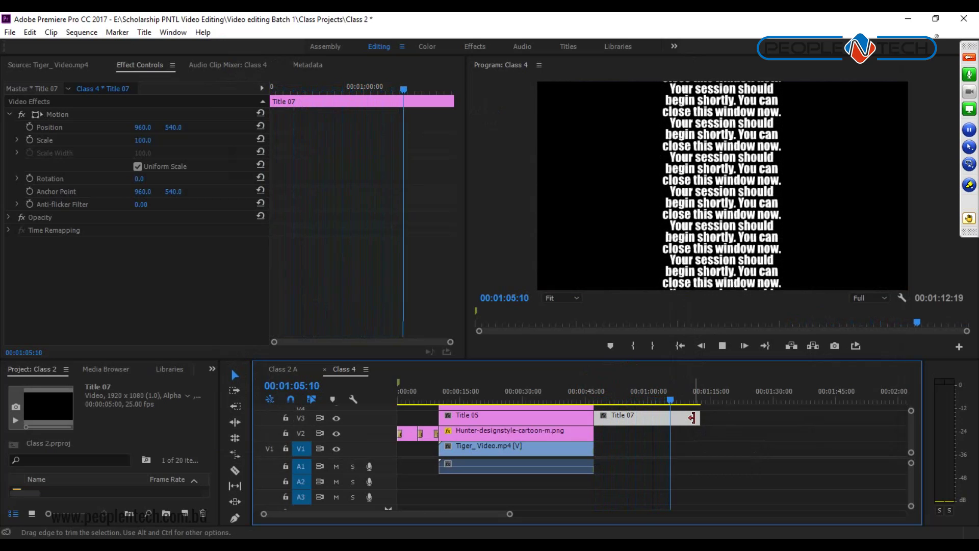
left_click(680, 345)
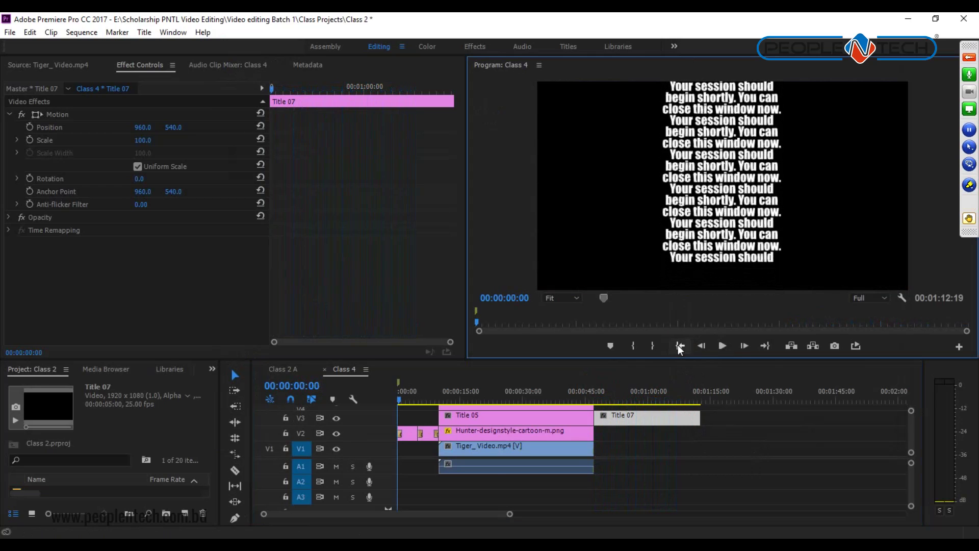
left_click(727, 345)
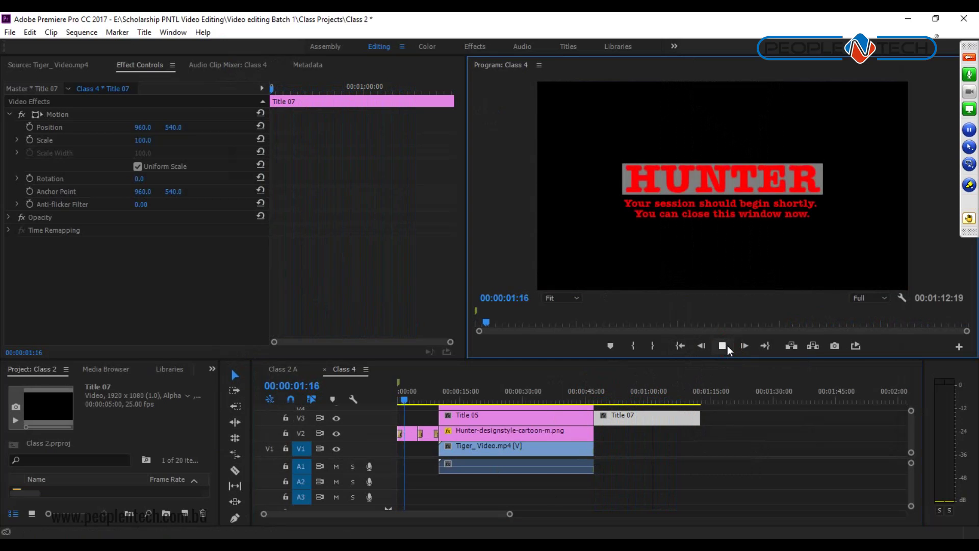
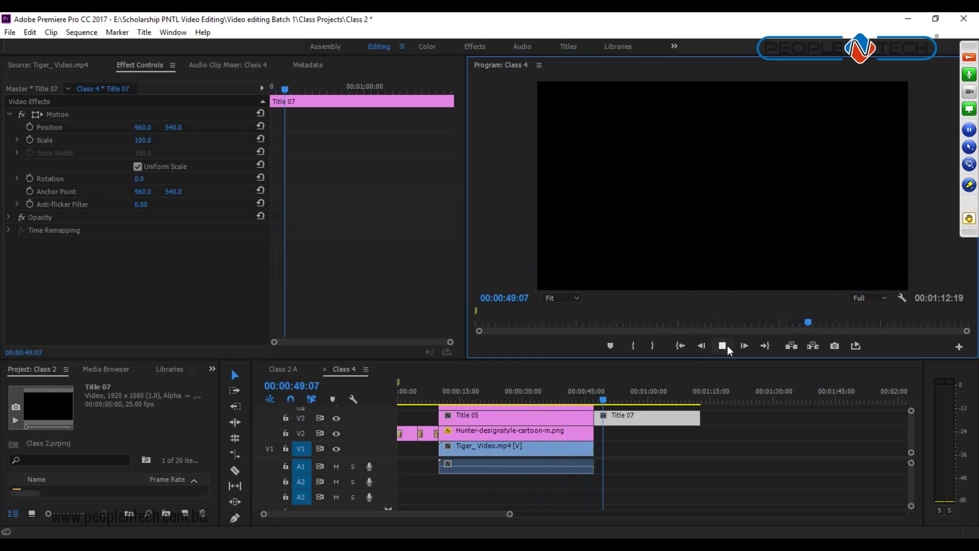
left_click(697, 345)
Step: Reopen Title 07 and centre its text block vertically in the frame
left_click(660, 419)
double_click(659, 419)
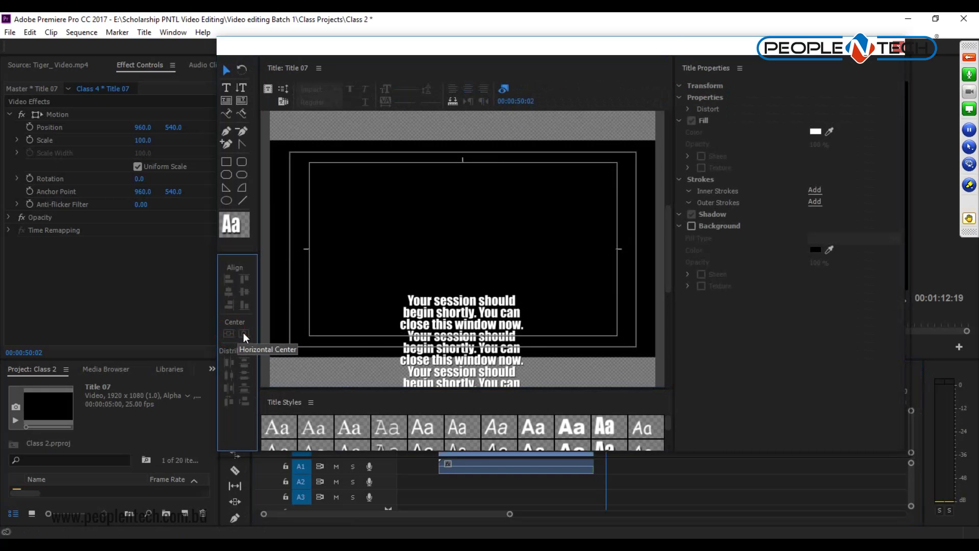
left_click(469, 258)
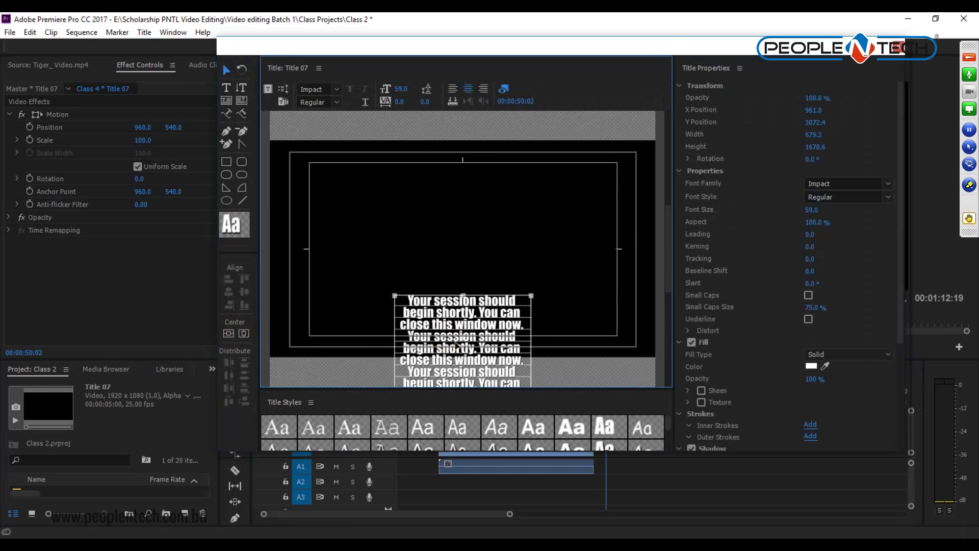
left_click(244, 333)
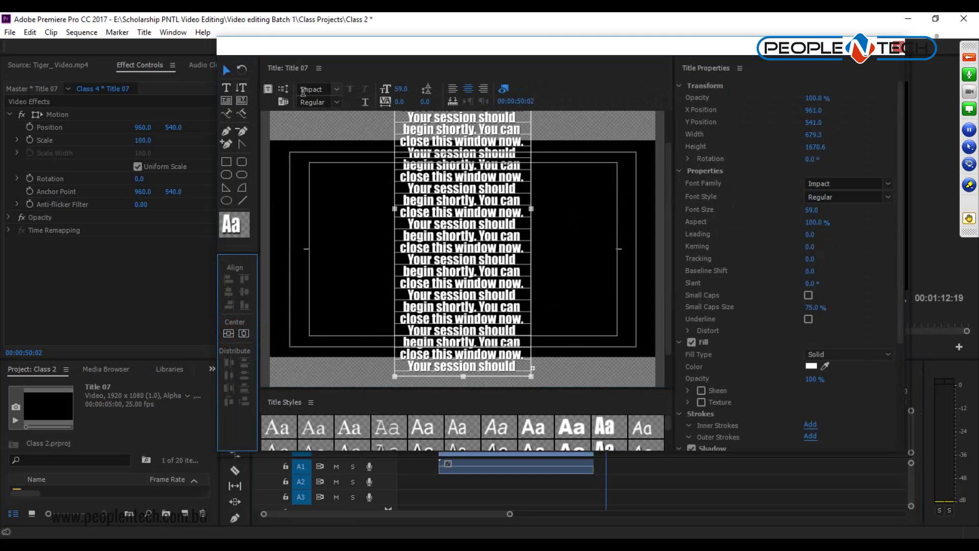
Step: Turn off Start Off Screen and End Off Screen for the roll, set Preroll and Postroll to 20 frames, and close the title editor
left_click(284, 88)
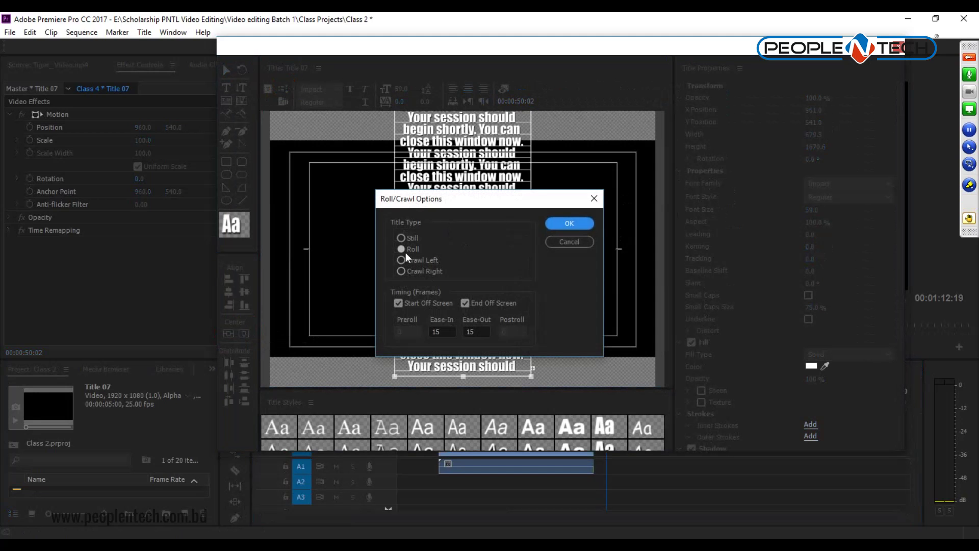
left_click(400, 303)
left_click(467, 304)
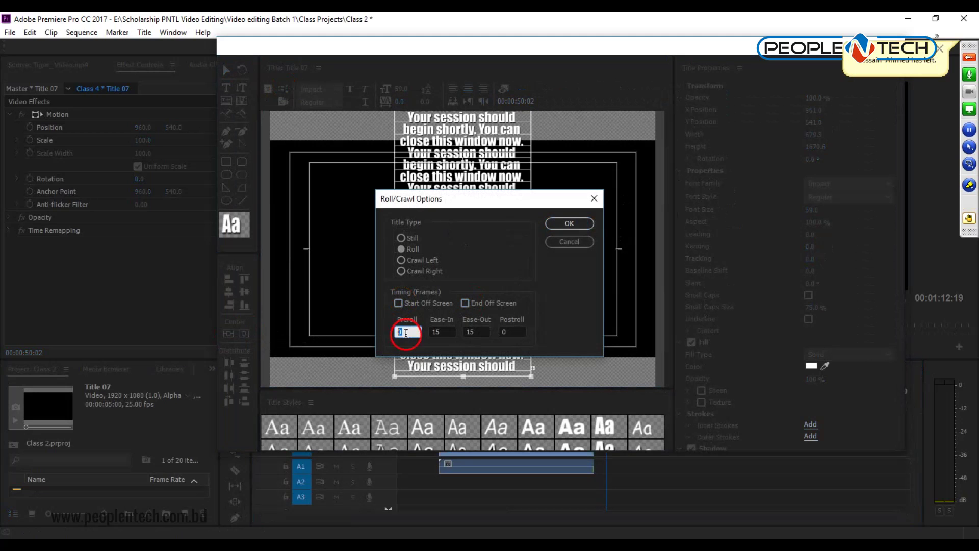
type("20")
key("Tab")
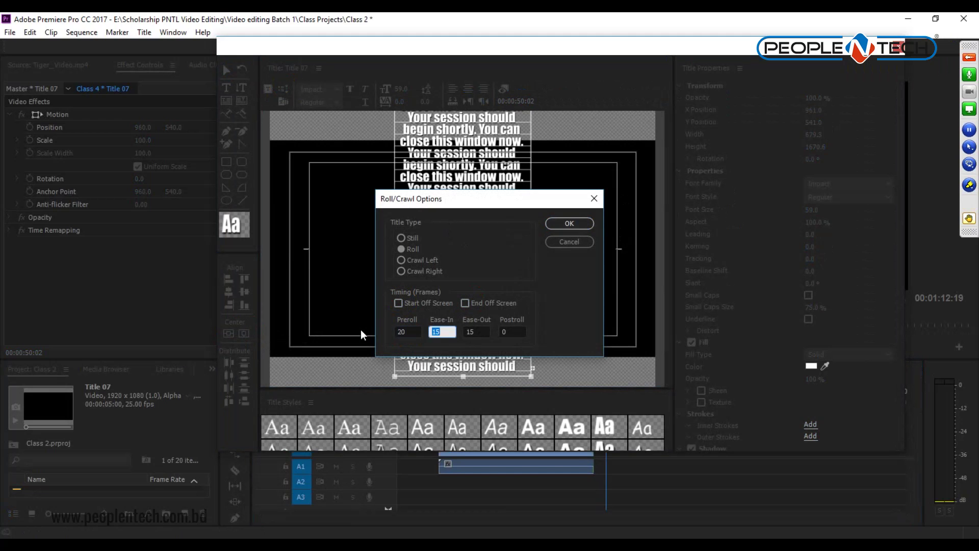
key("Tab")
key("Tab")
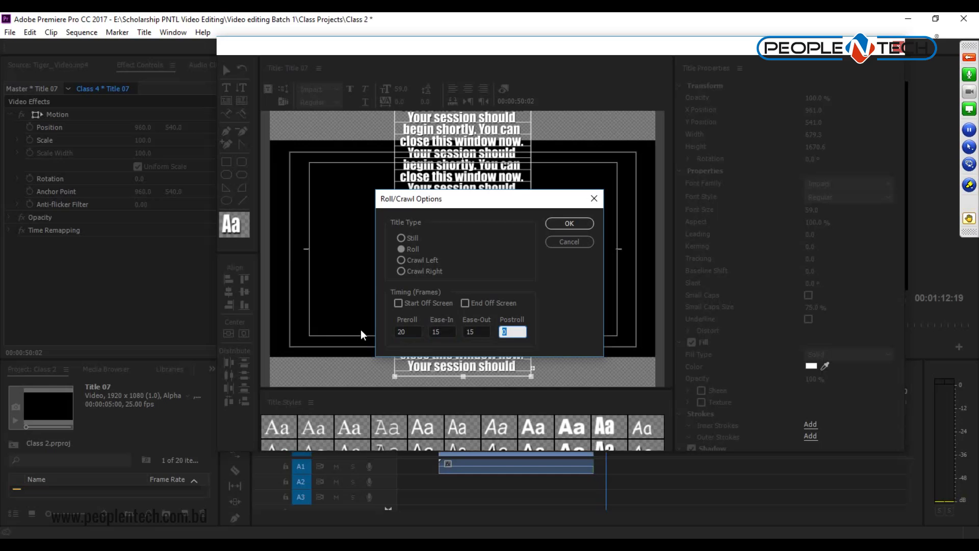
type("20")
key("Return")
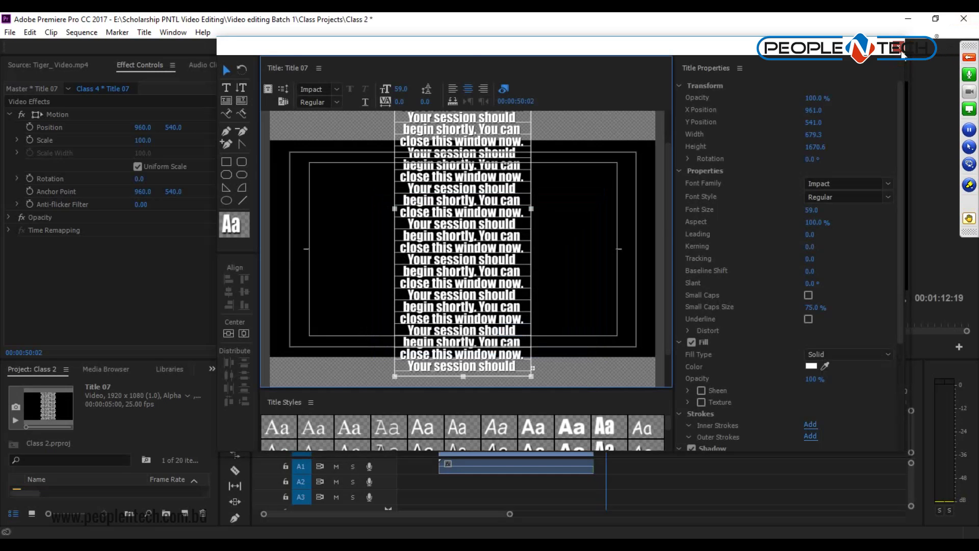
key("ctrl+w")
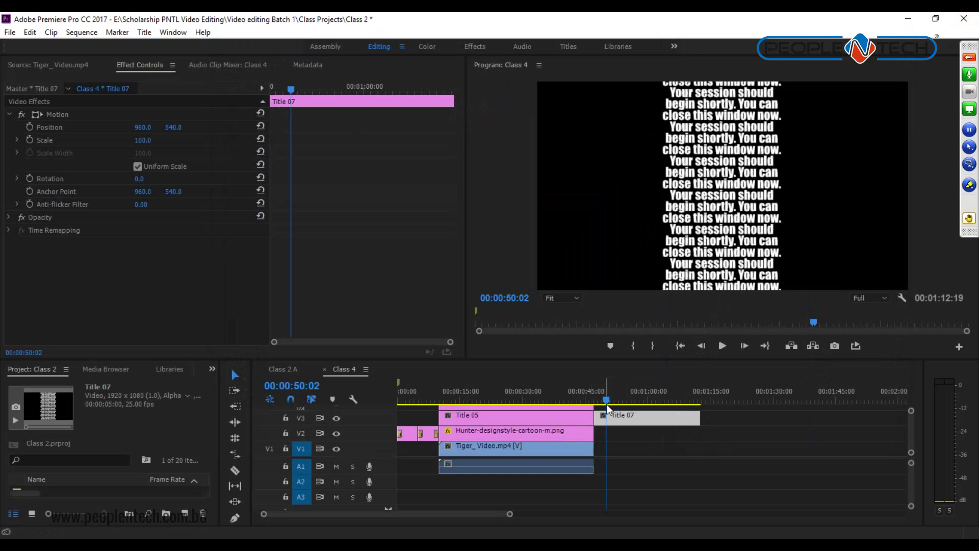
Step: Play Title 07 from its start to check the rolling text
left_click_drag(607, 403, 586, 410)
key("space")
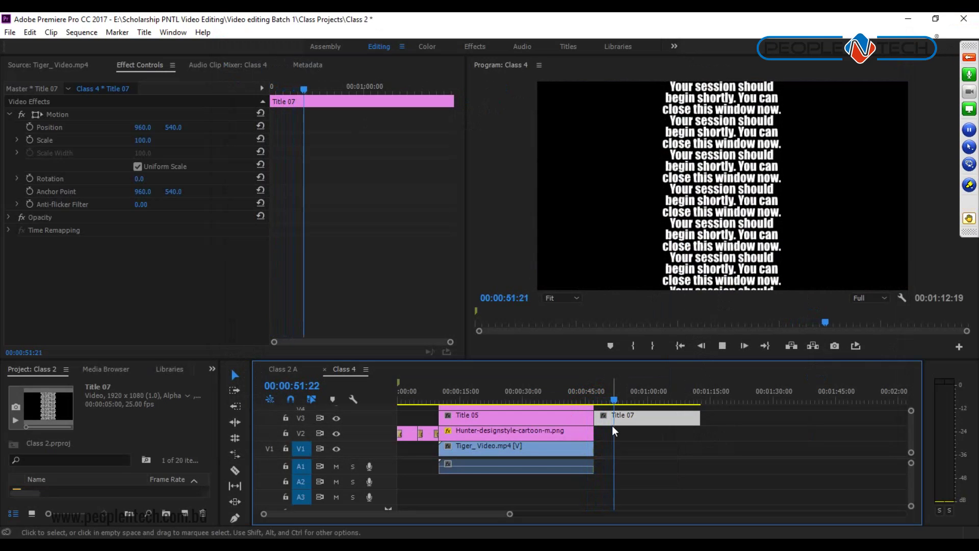
key("space")
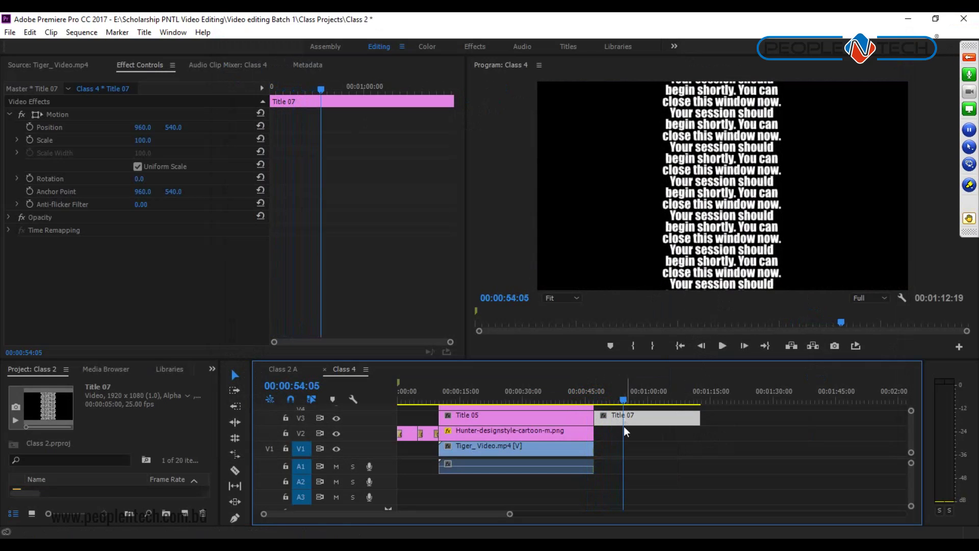
Step: Reopen Title 07, move its text block down in the frame, and close the title editor
double_click(647, 421)
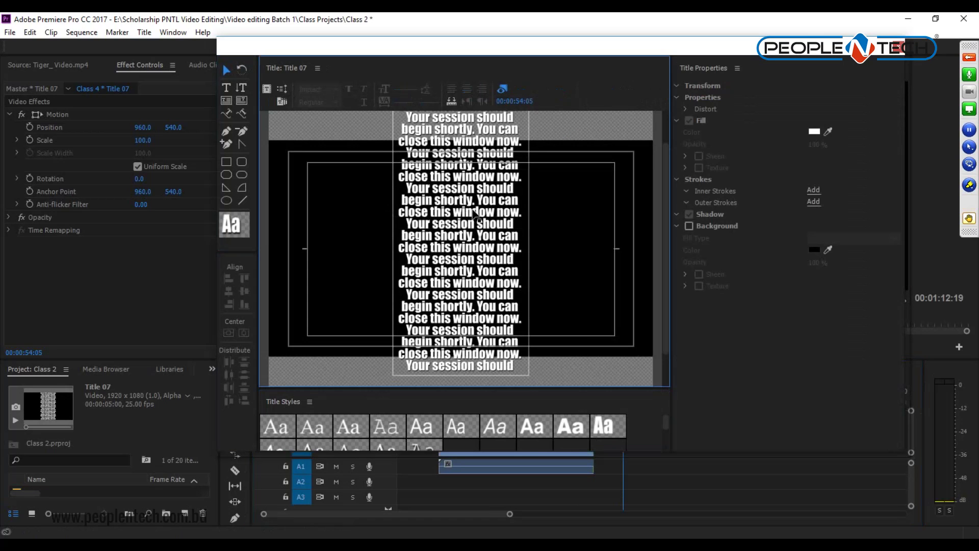
left_click_drag(476, 133, 479, 330)
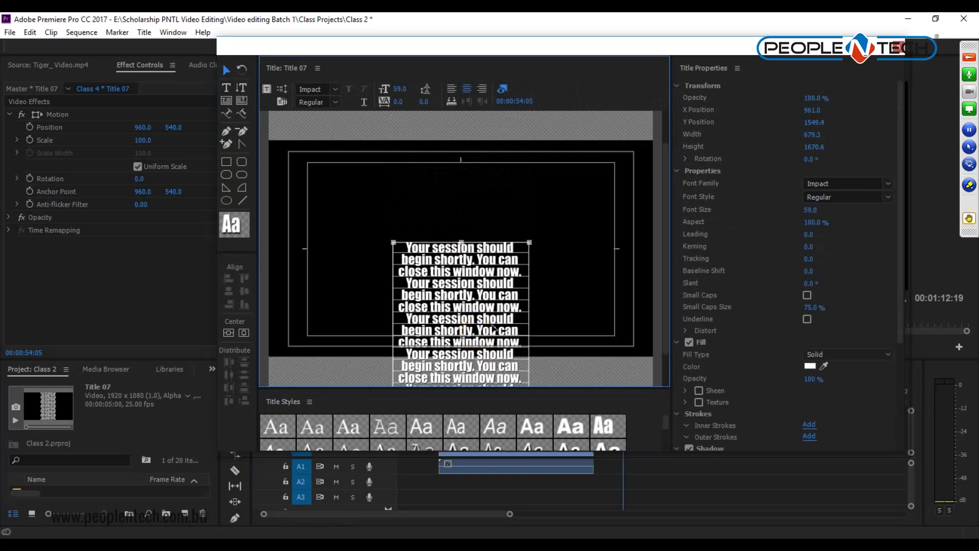
scroll(568, 255, "down", 3)
left_click(567, 255)
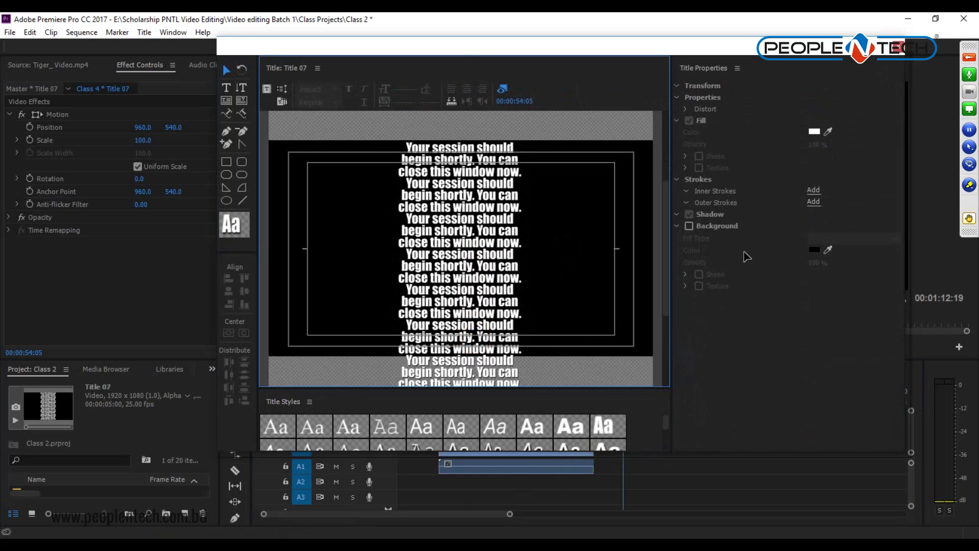
key("ctrl+w")
Step: Lower Title 07's text block further, close the title editor, and play the clip from its start
left_click_drag(623, 401, 594, 407)
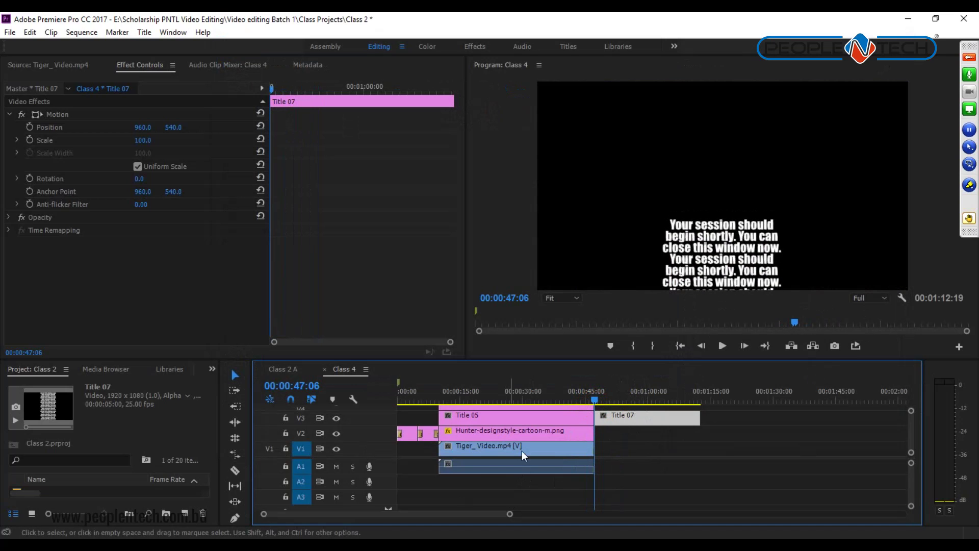
double_click(641, 418)
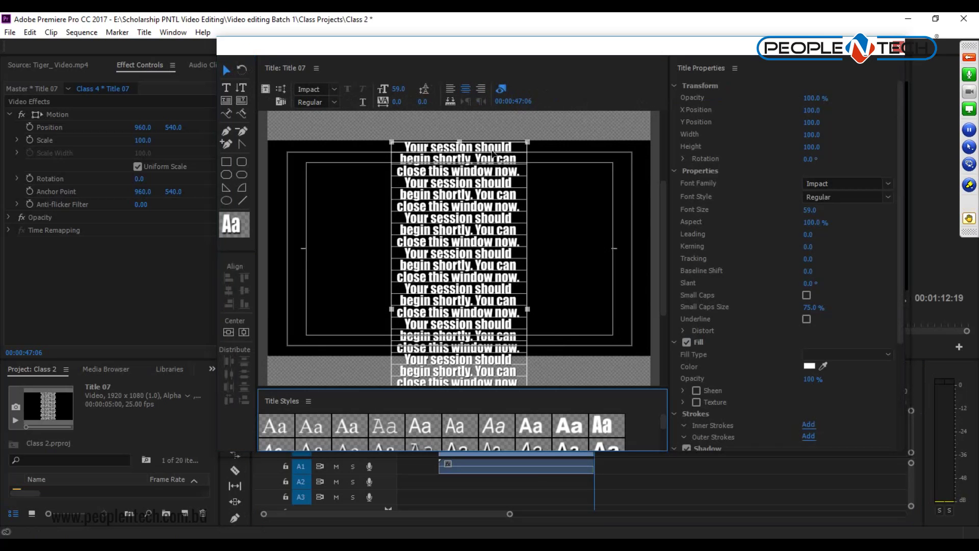
left_click_drag(493, 151, 541, 285)
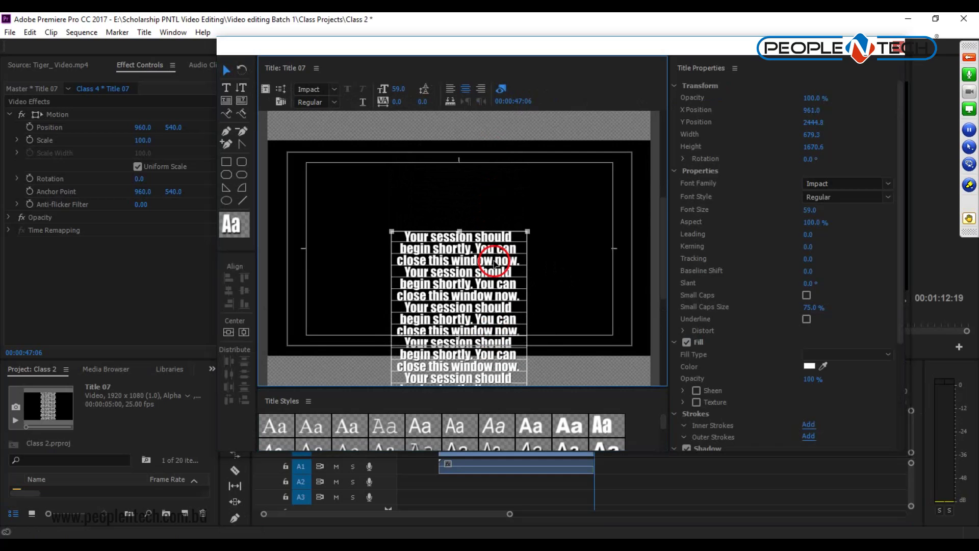
left_click_drag(493, 261, 493, 303)
left_click(573, 300)
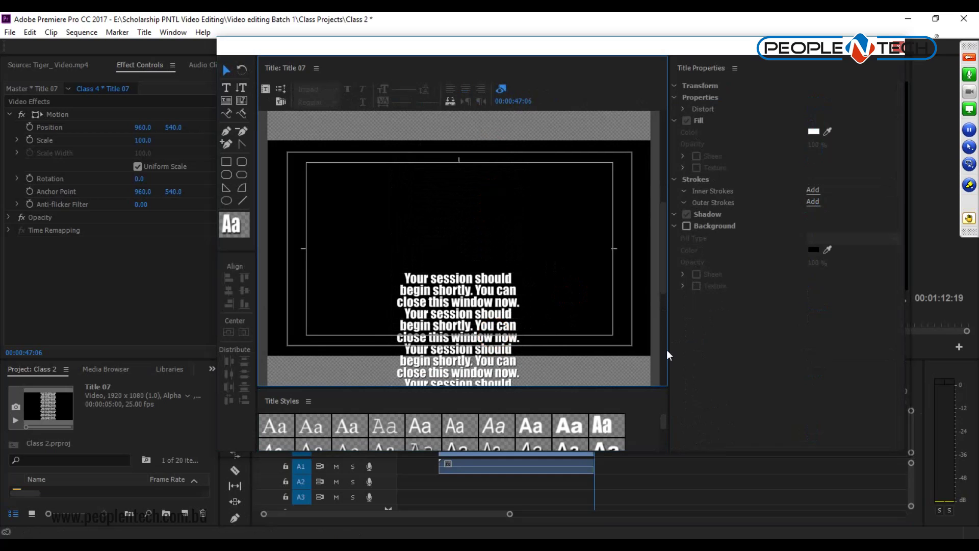
key("ctrl+w")
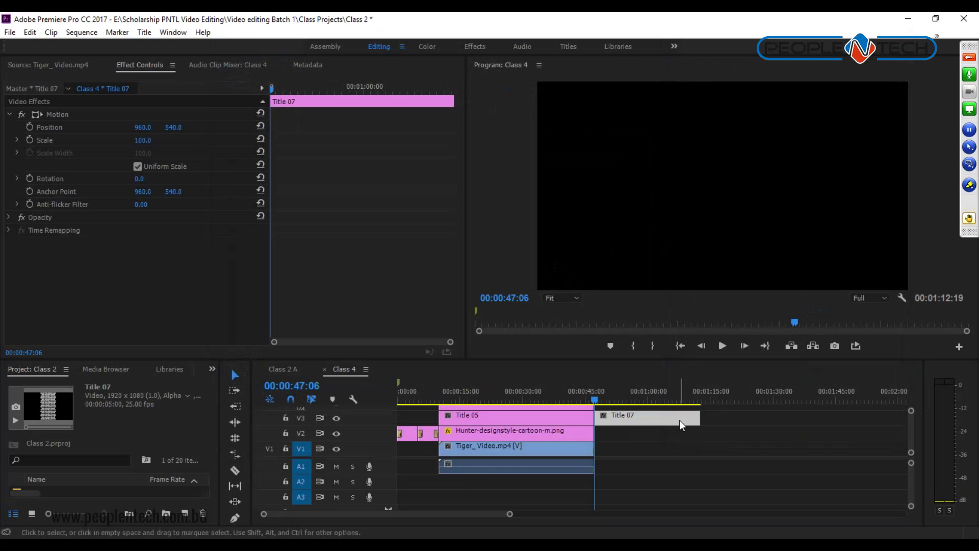
key("space")
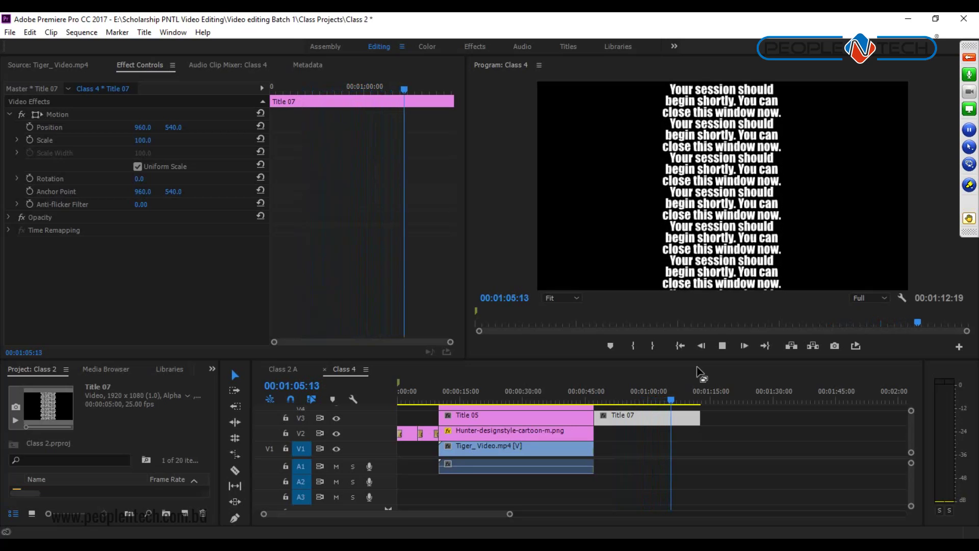
key("space")
Step: Reposition Title 07's text block to a Y position of about 2697 and close the title editor
double_click(666, 415)
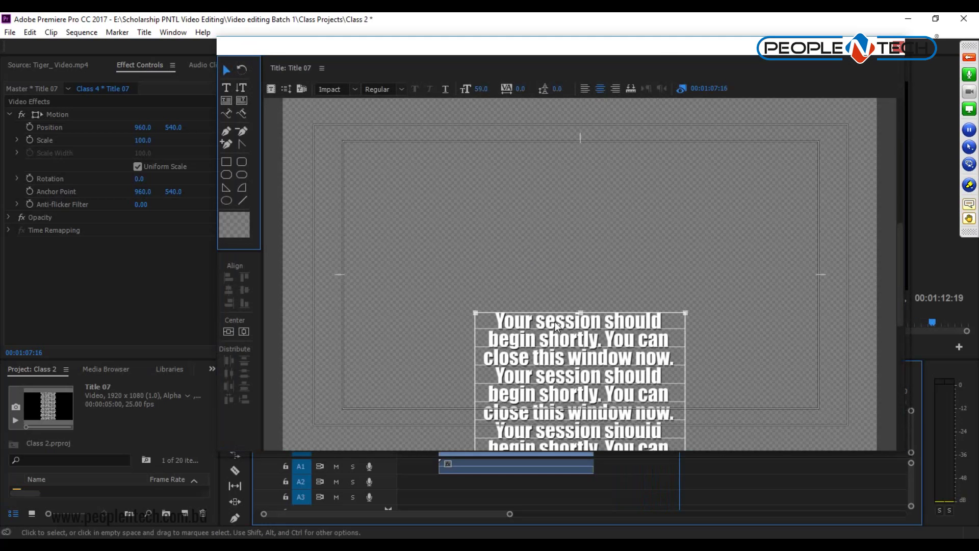
left_click(557, 320)
left_click_drag(460, 295, 459, 270)
scroll(489, 290, "up", 1)
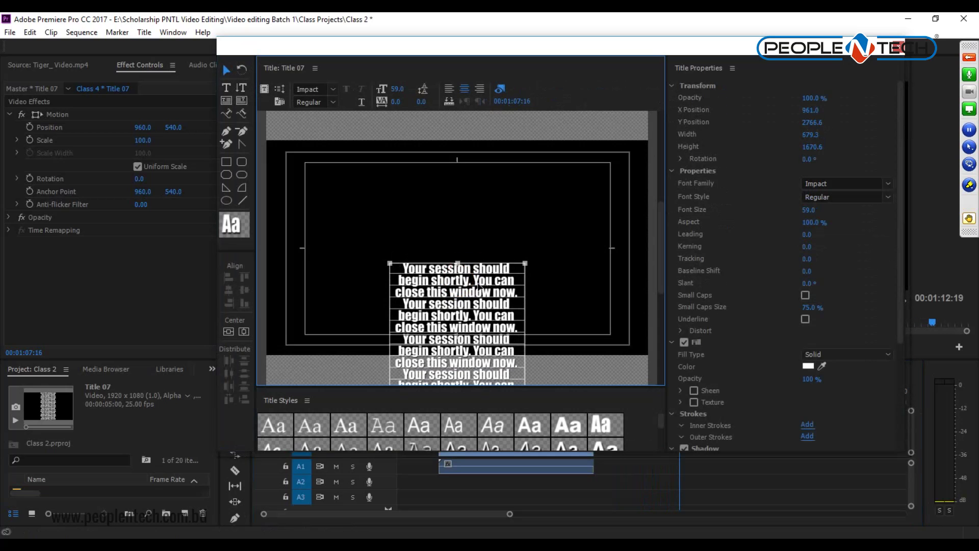
scroll(473, 288, "down", 2)
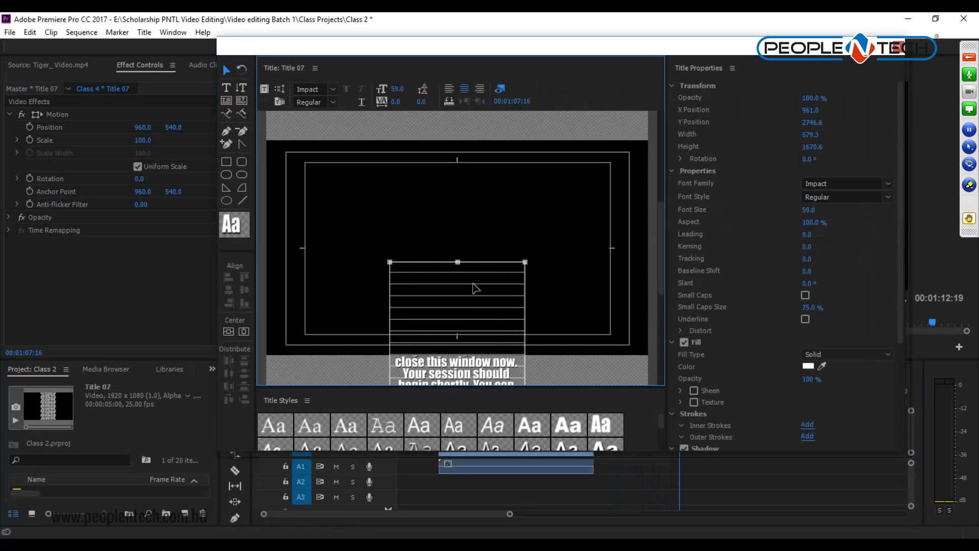
scroll(473, 288, "down", 1)
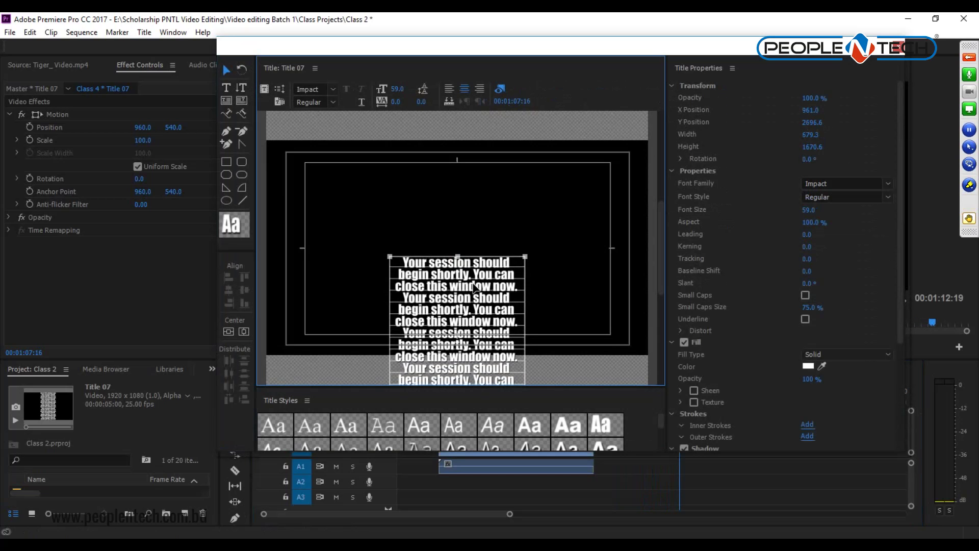
left_click(586, 289)
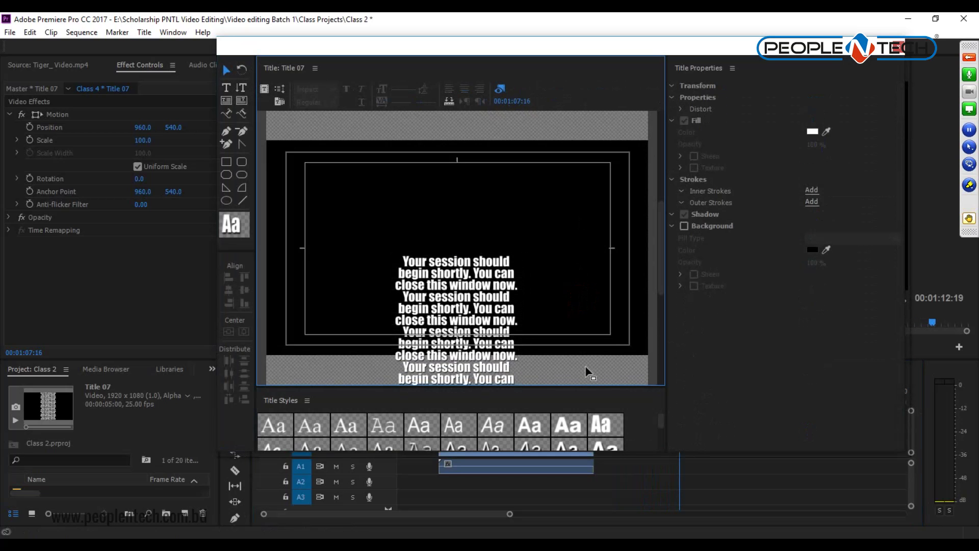
left_click(898, 47)
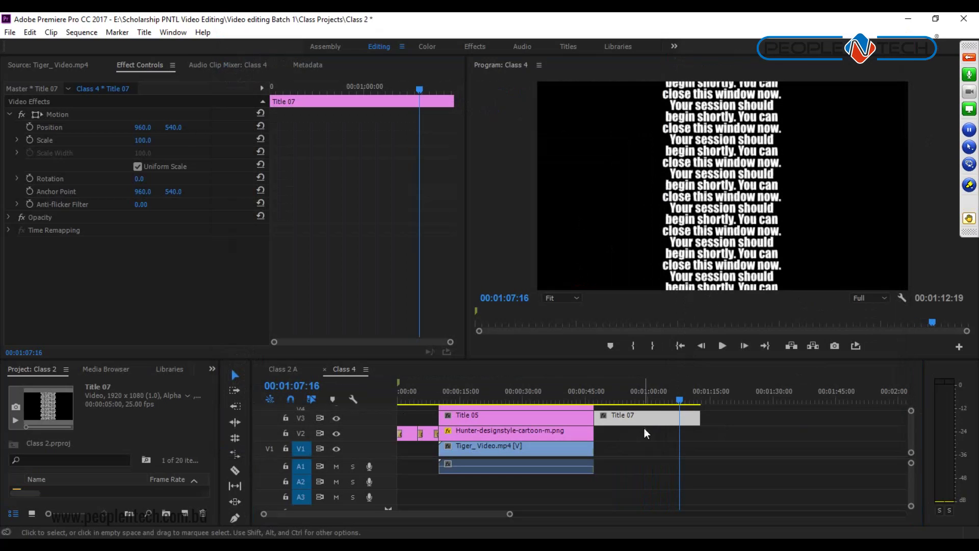
Step: Try trimming Title 07 on the timeline from its end and from its start, undoing each trim
left_click(605, 400)
left_click_drag(607, 403, 635, 404)
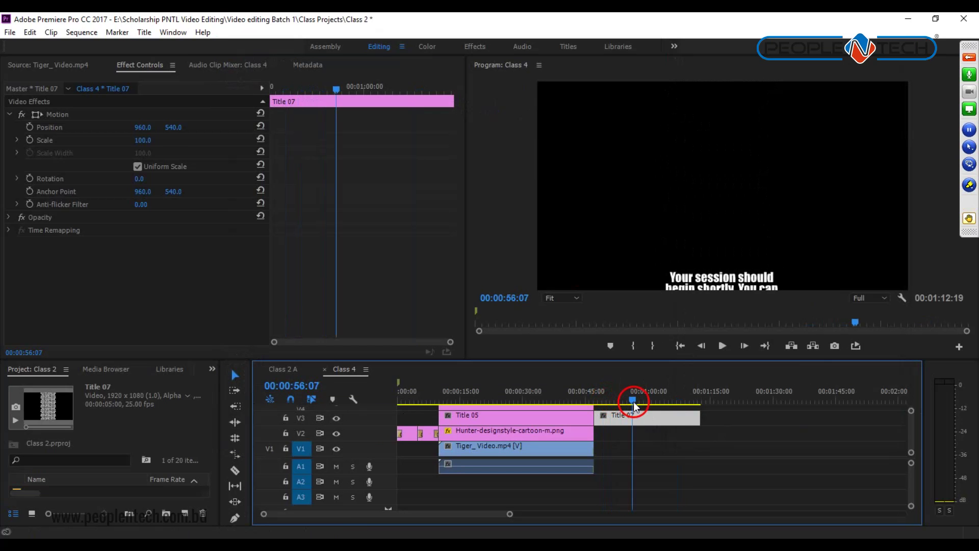
left_click_drag(696, 418, 632, 404)
left_click(622, 401)
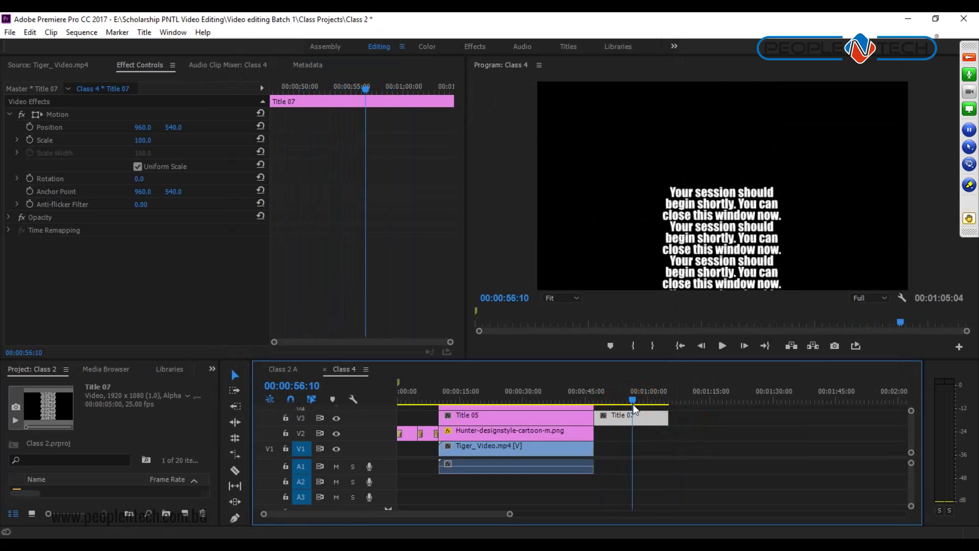
key("ctrl+z")
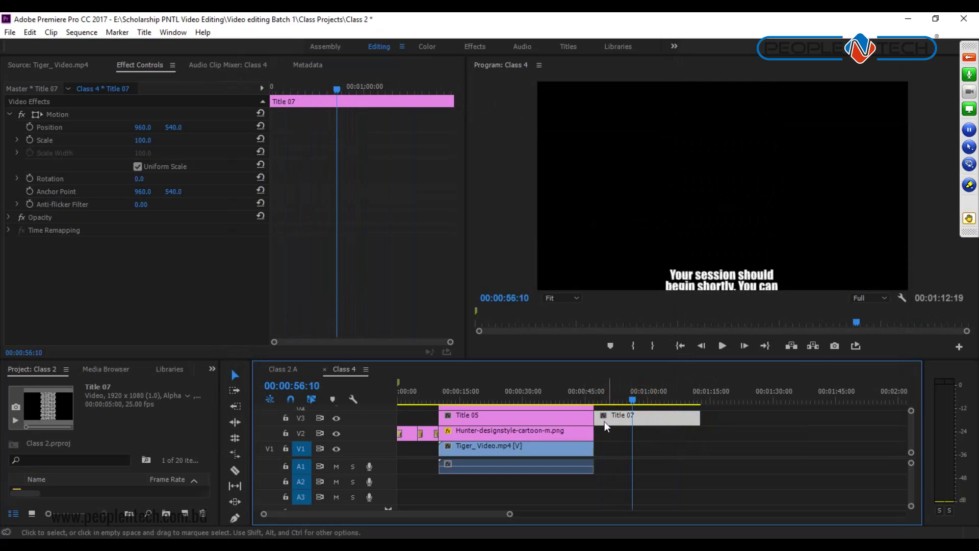
left_click_drag(599, 418, 636, 405)
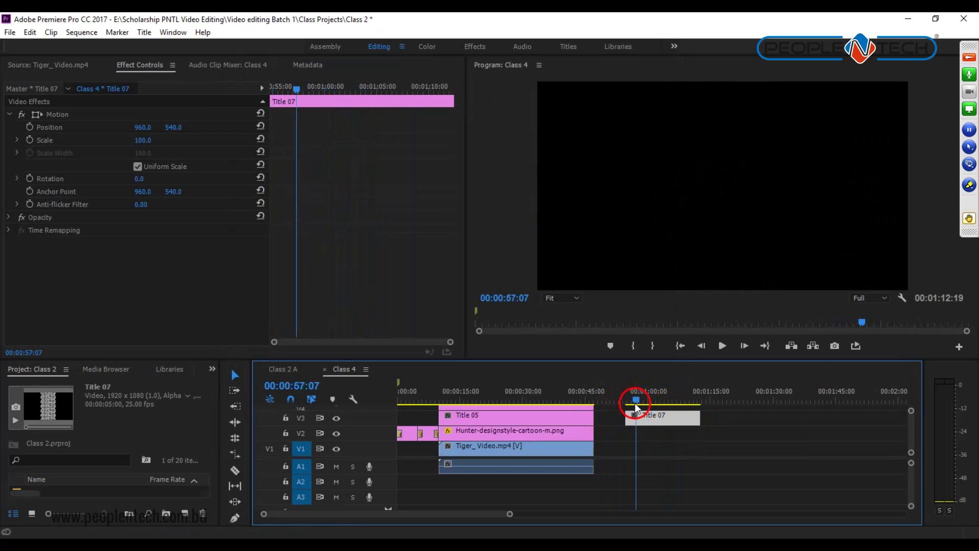
key("ctrl+z")
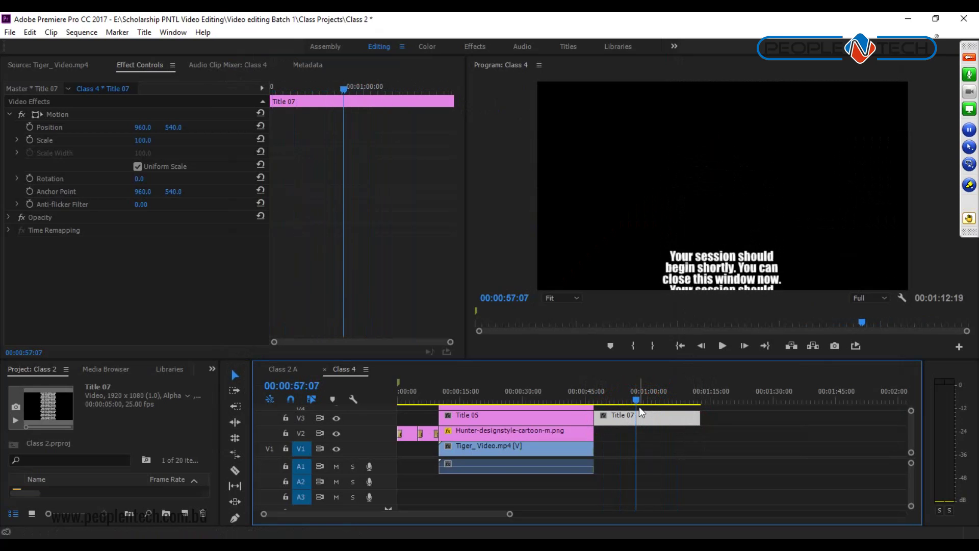
Step: Play Title 07 through from its start, and extend the clip's end to 00:01:20:20
left_click_drag(637, 400, 594, 401)
key("space")
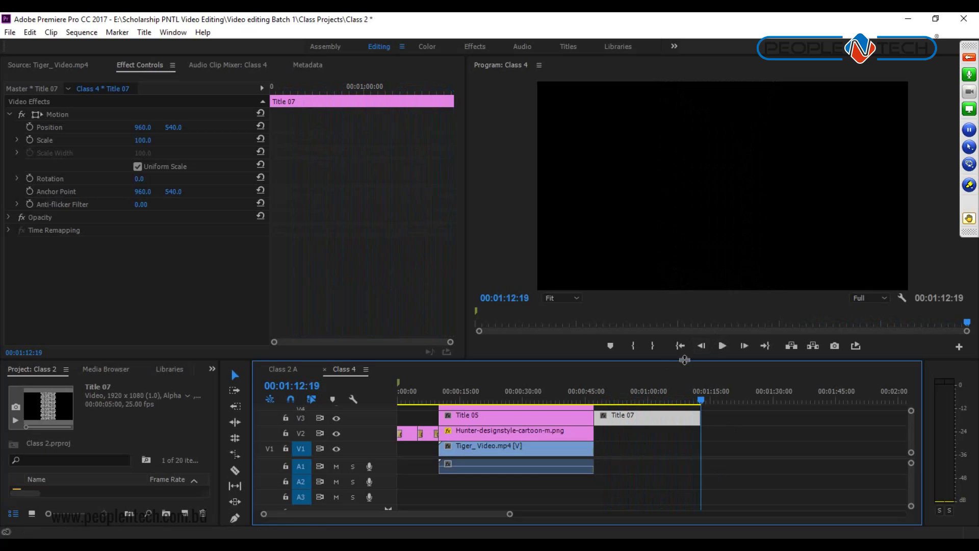
left_click_drag(704, 420, 733, 419)
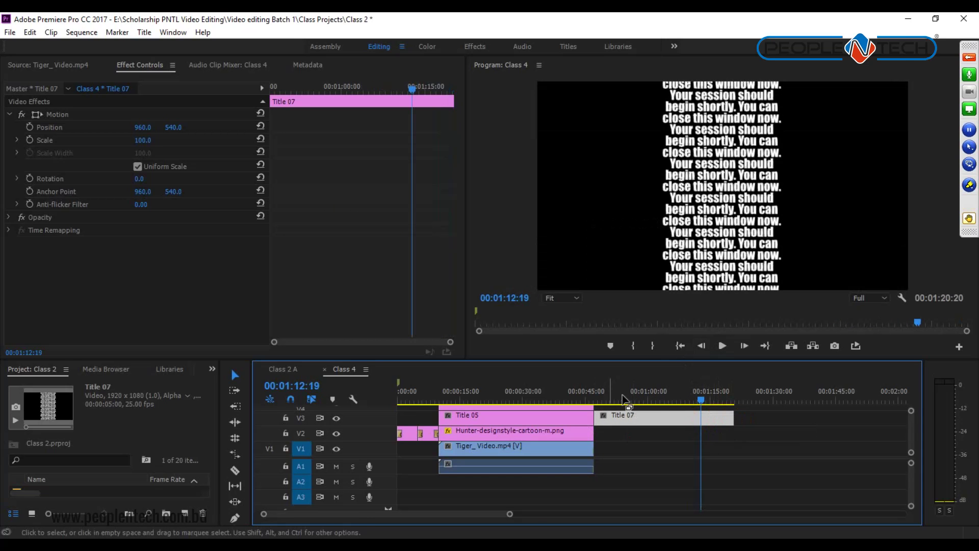
Step: Set Title 07's roll timing to Preroll 0, Ease-In 0, Ease-Out 15 and Postroll 20 frames, and play the clip
double_click(669, 415)
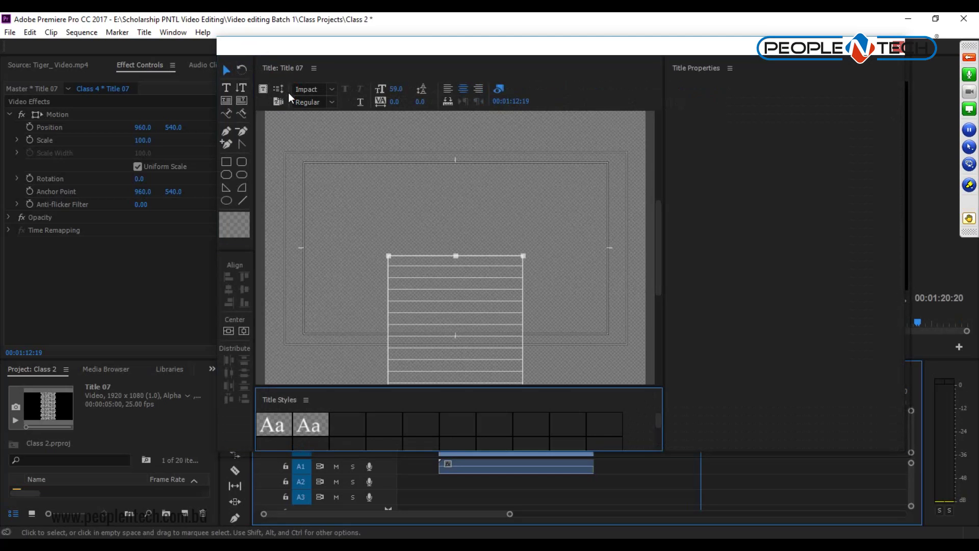
left_click(283, 89)
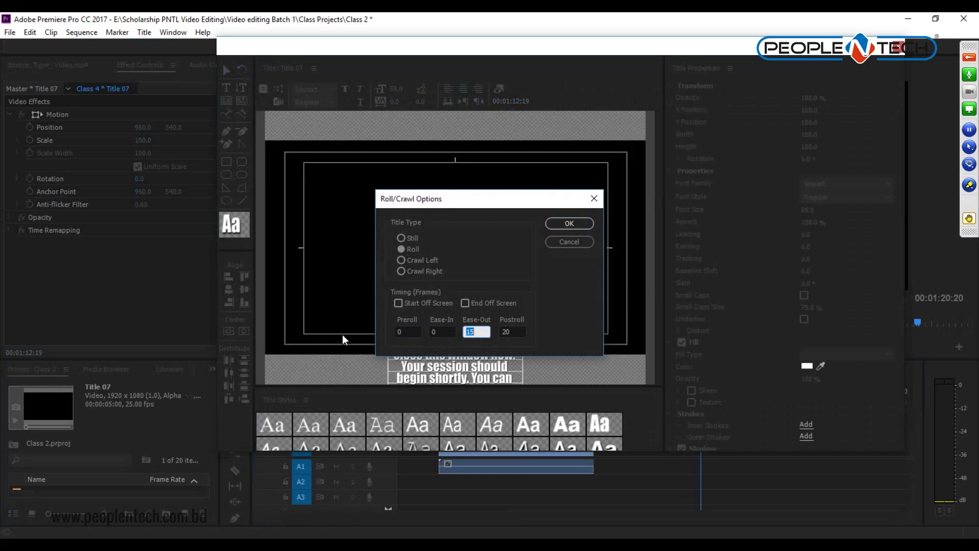
key("Return")
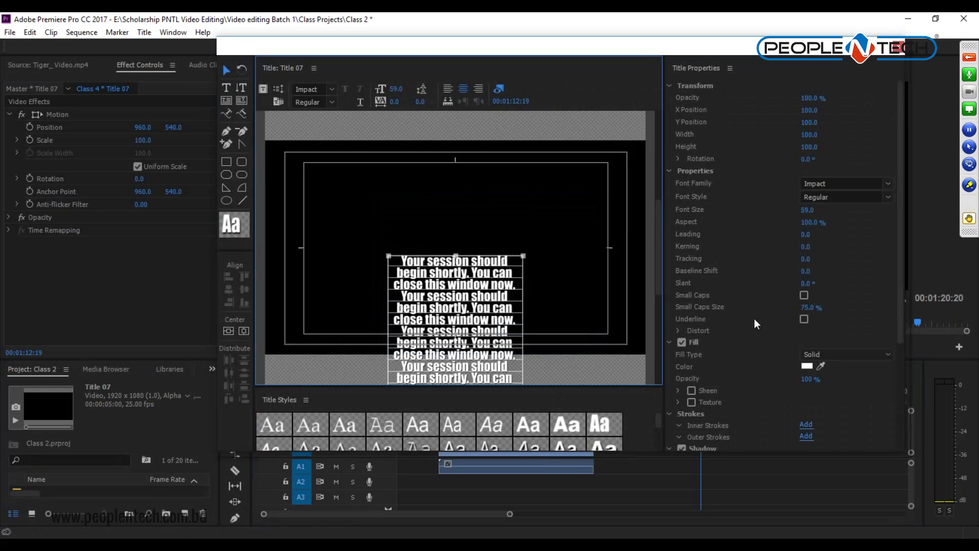
left_click(899, 47)
left_click_drag(703, 400, 598, 397)
key("space")
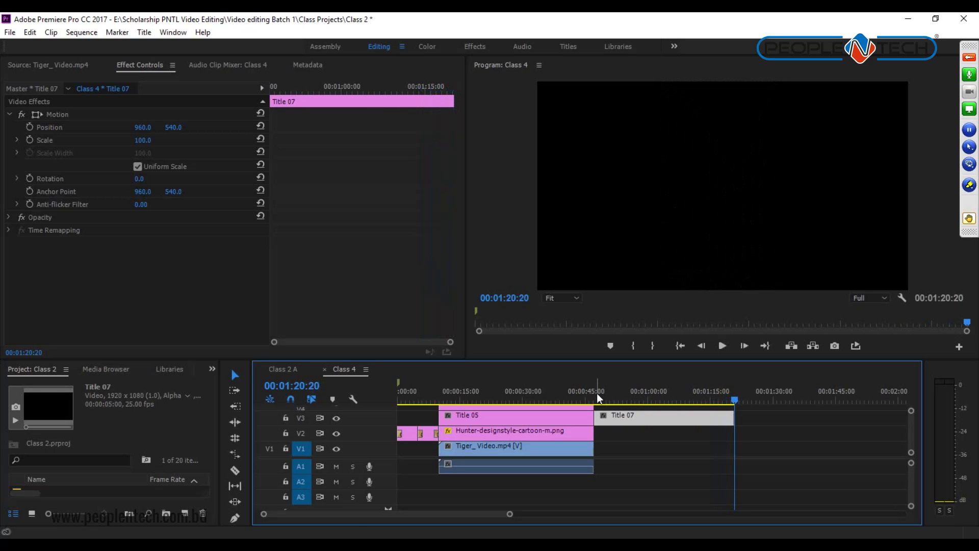
Step: Turn on Start Off Screen and End Off Screen for Title 07 with Ease-In and Ease-Out at 0, and play the clip's last part
left_click(699, 403)
left_click_drag(698, 402, 603, 405)
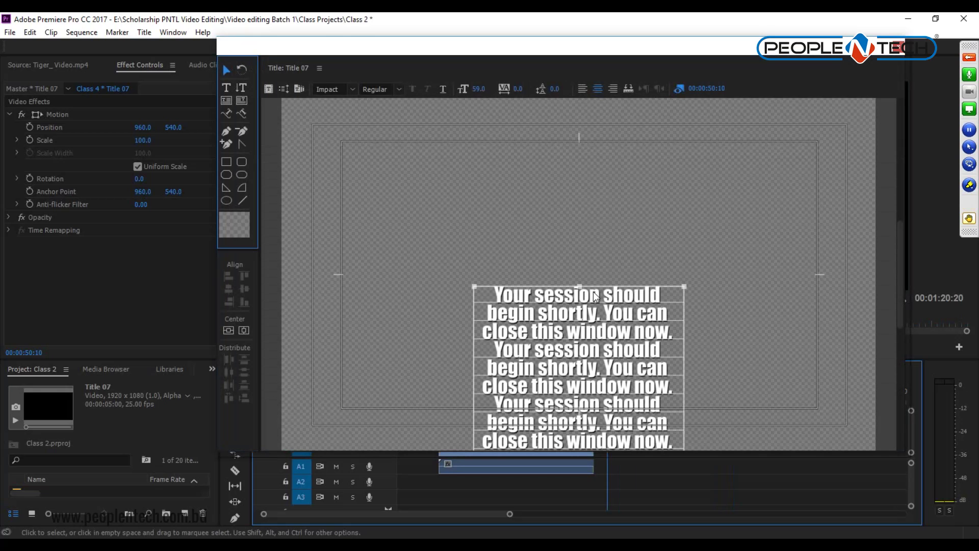
left_click(277, 88)
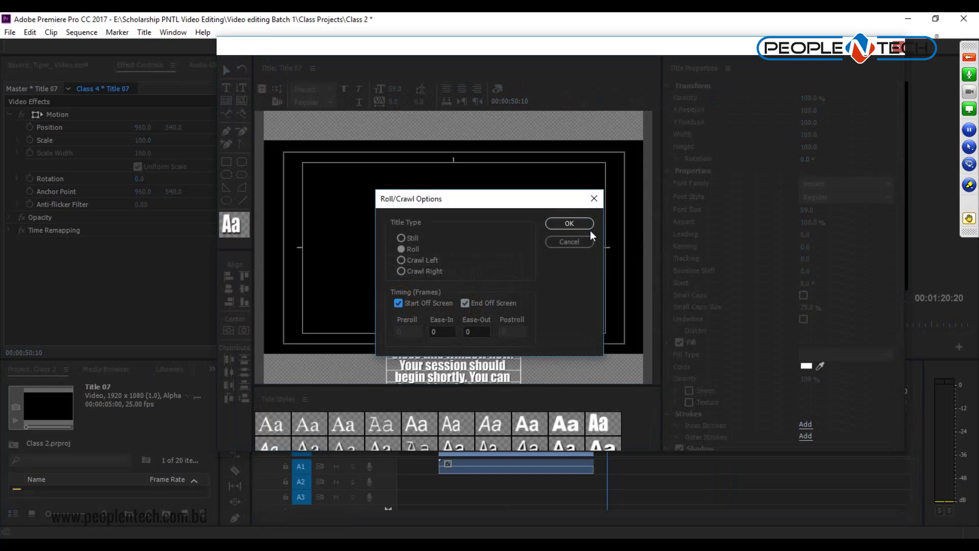
left_click(569, 223)
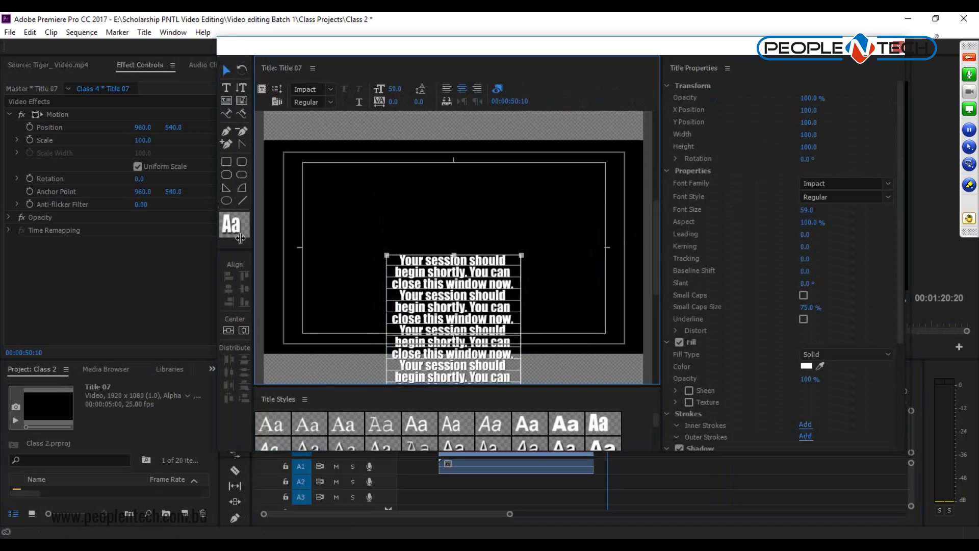
key("ctrl+w")
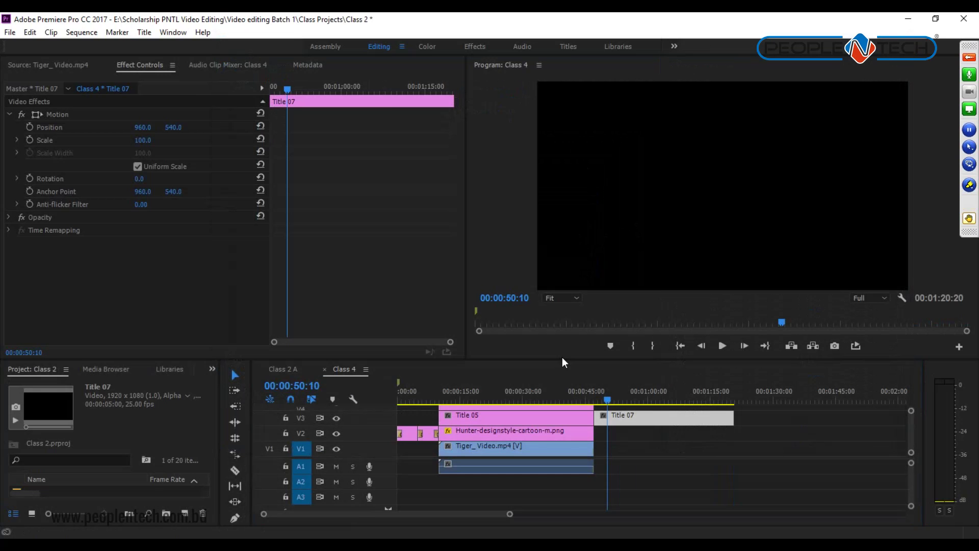
left_click(684, 392)
key("space")
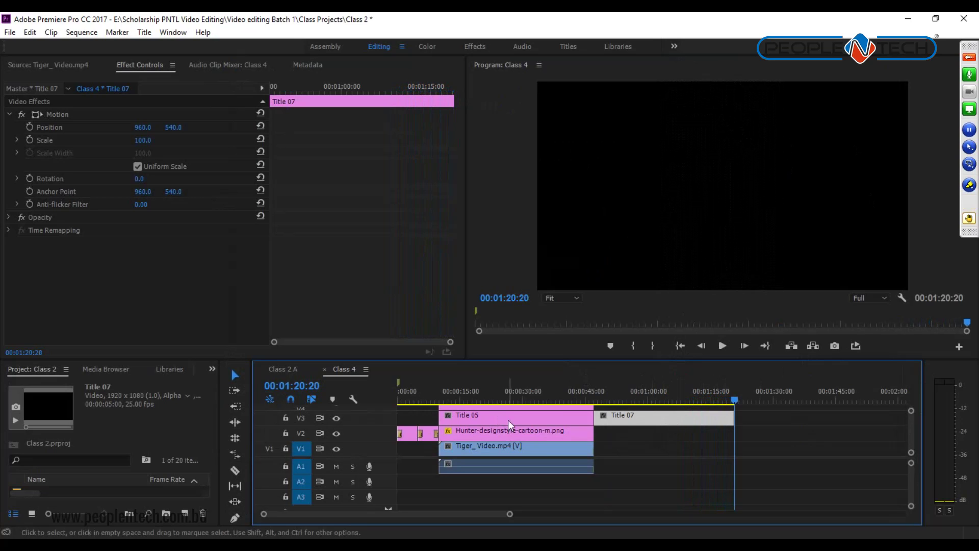
Step: Enlarge the timeline area to show all video tracks, and open Title 06 in the title editor
left_click_drag(549, 359, 542, 223)
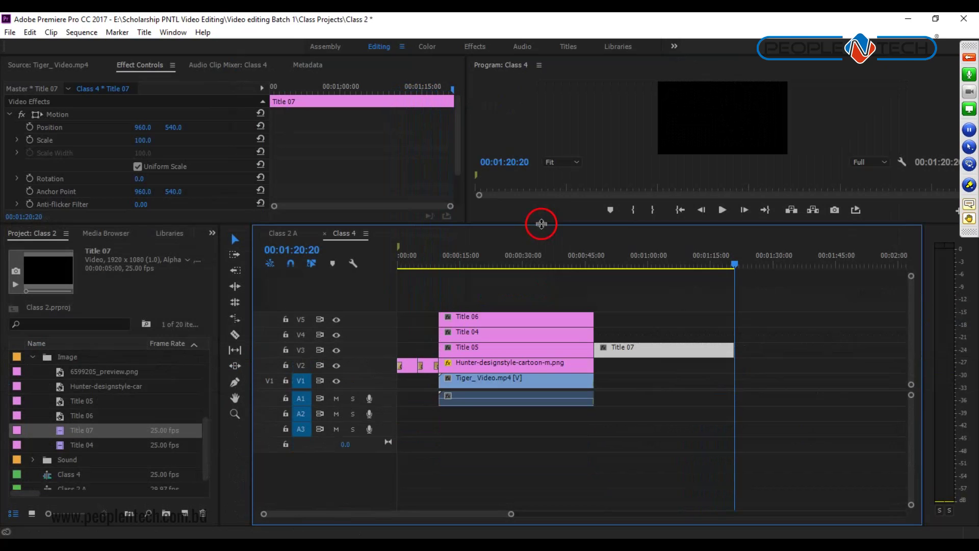
left_click(498, 316)
double_click(504, 319)
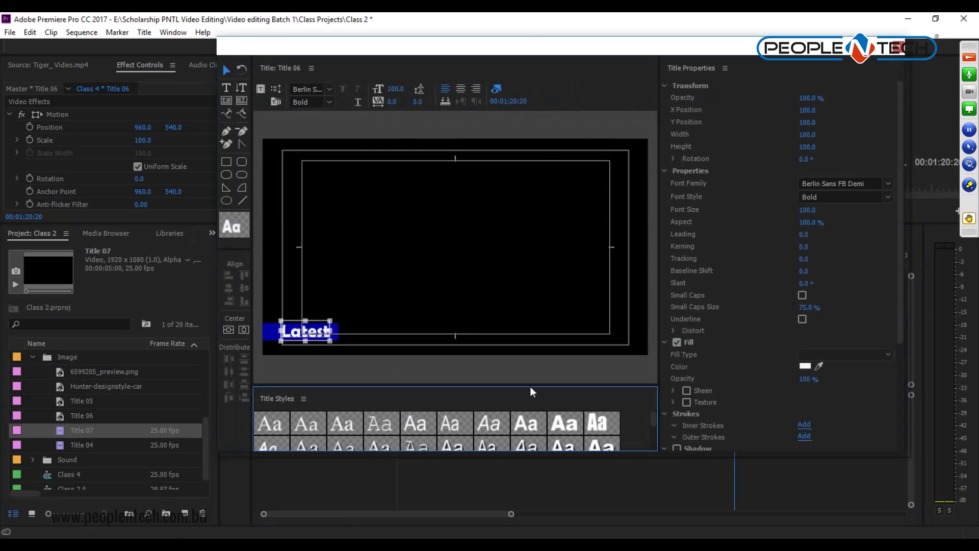
Step: Close Title 06, open the red bar title (Title 05) in the title editor to view it, and close it
key("ctrl+w")
double_click(477, 348)
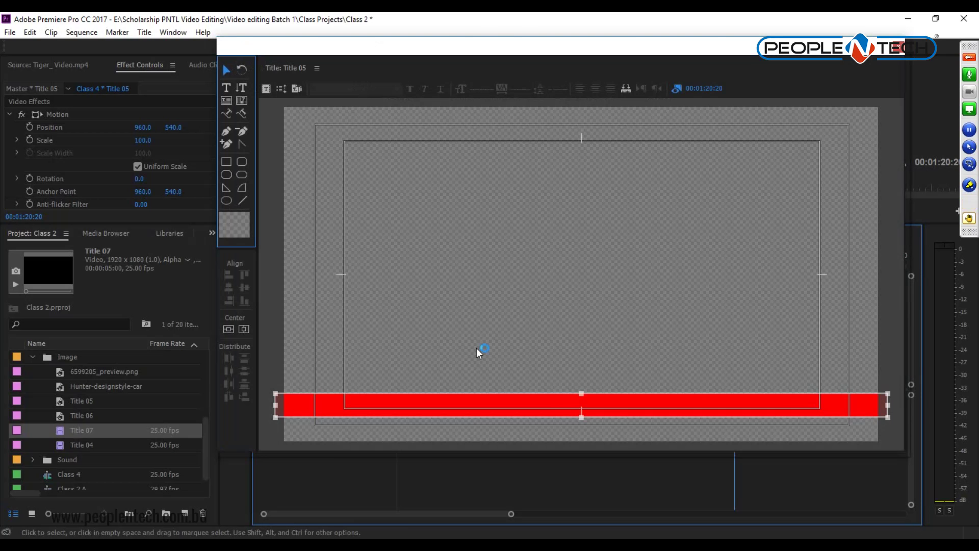
left_click(898, 49)
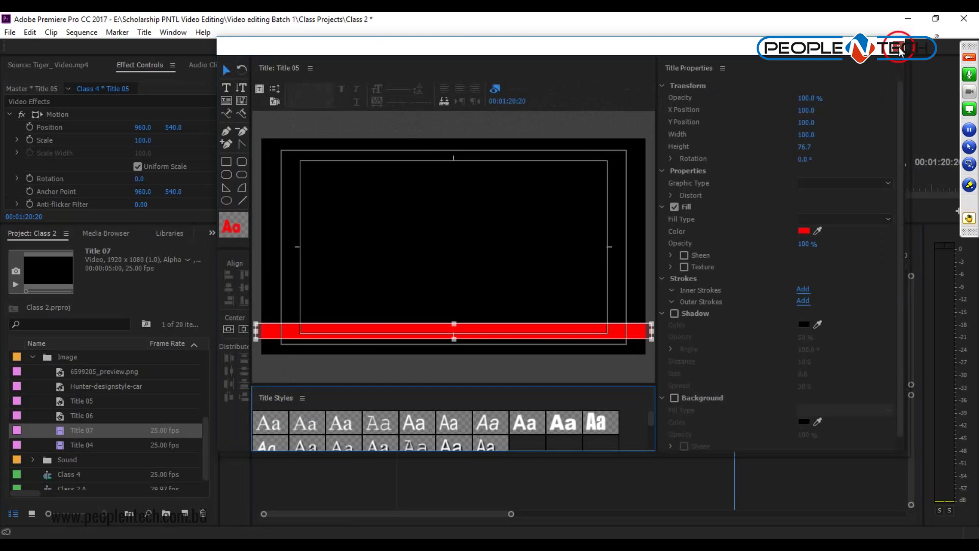
key("ctrl+w")
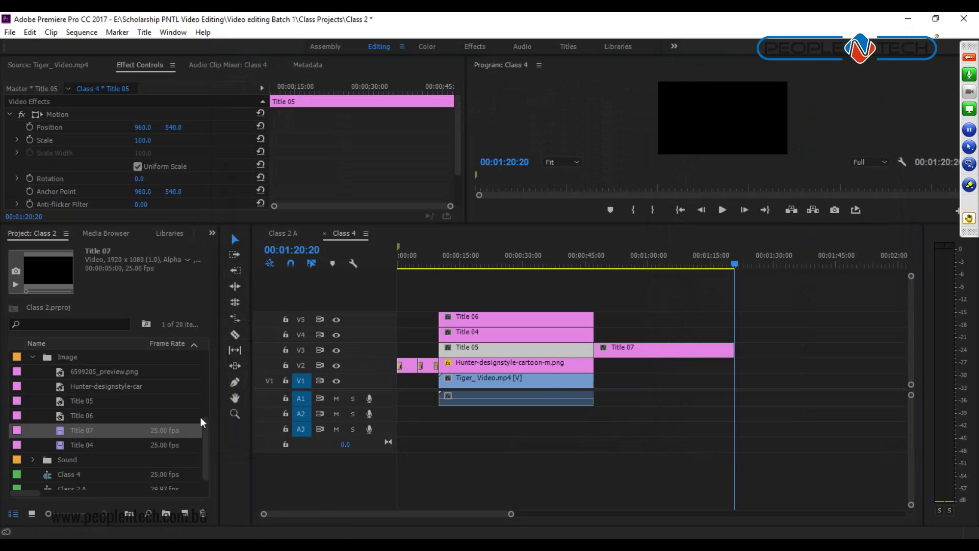
Step: Create a new 1920 × 1080 title named Title 08 and add the text "Ekhon Somoy" to it
left_click(186, 517)
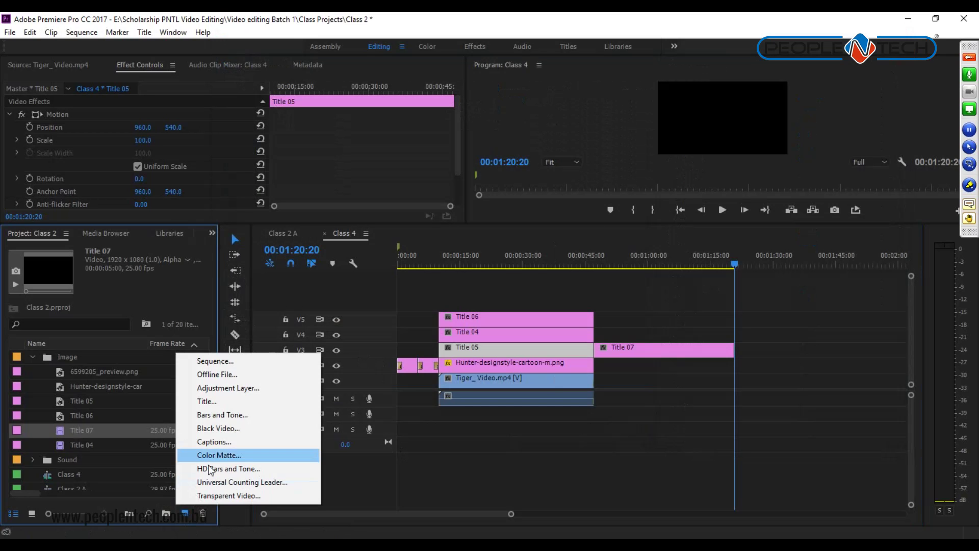
left_click(213, 400)
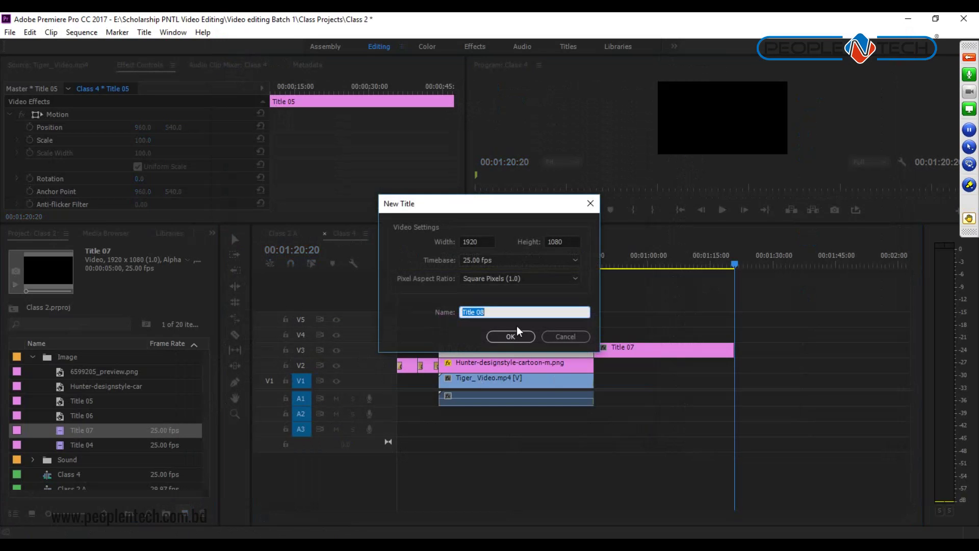
left_click(510, 336)
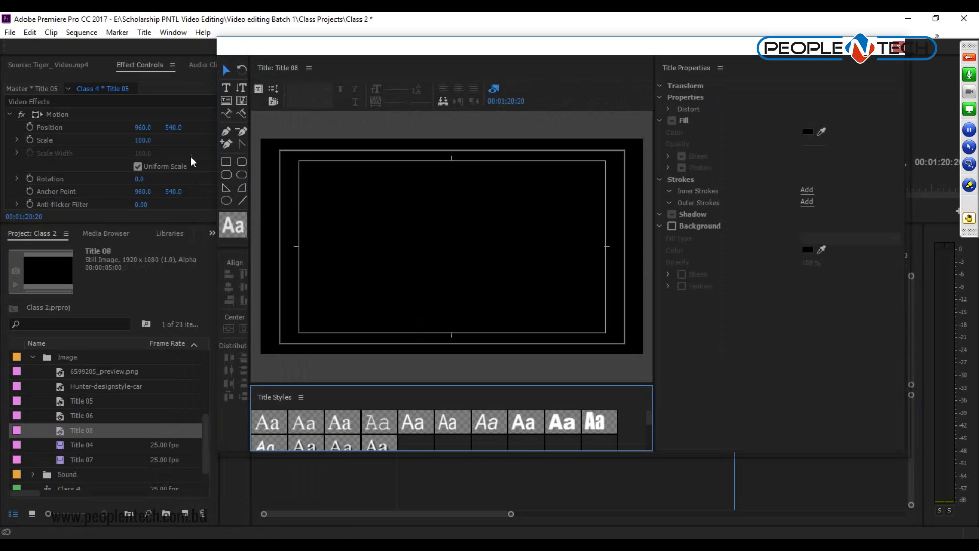
left_click(226, 88)
left_click(448, 251)
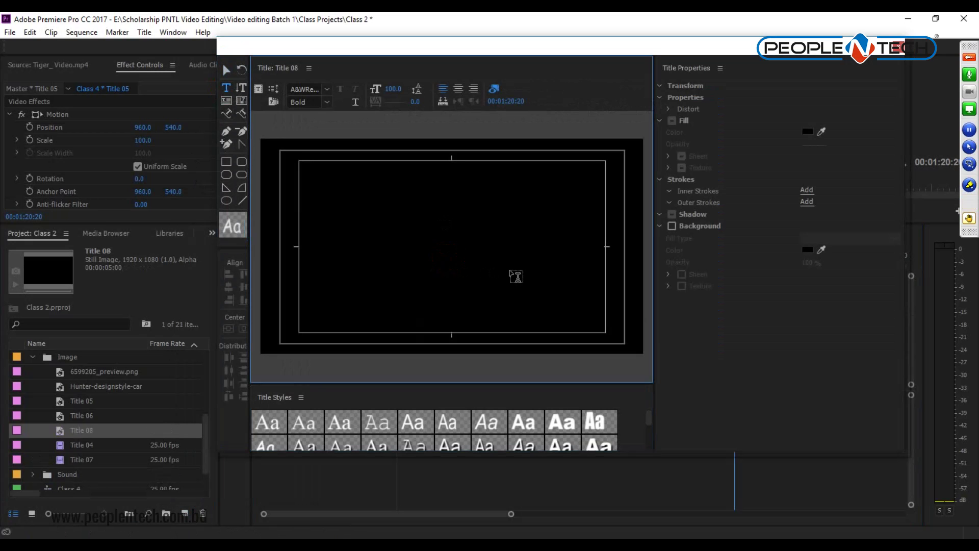
type("B")
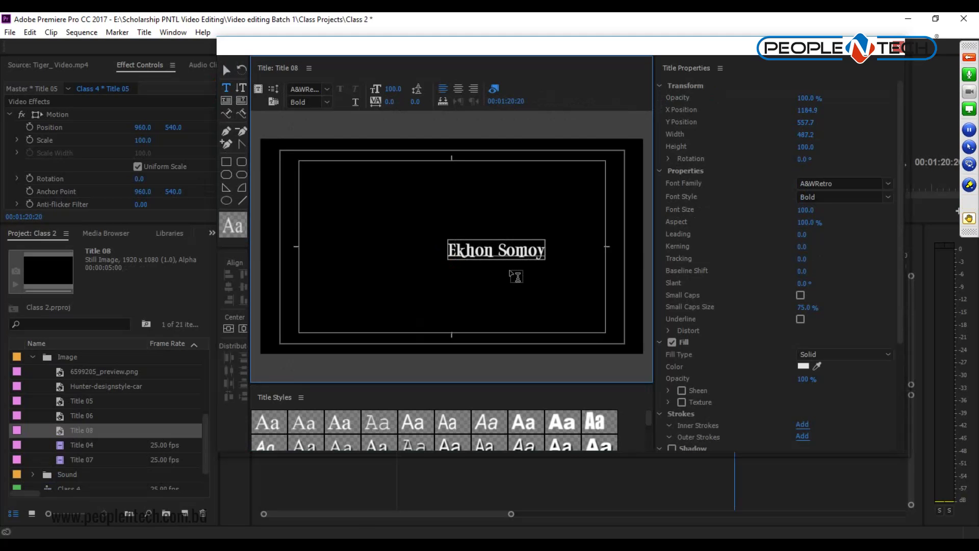
left_click(227, 70)
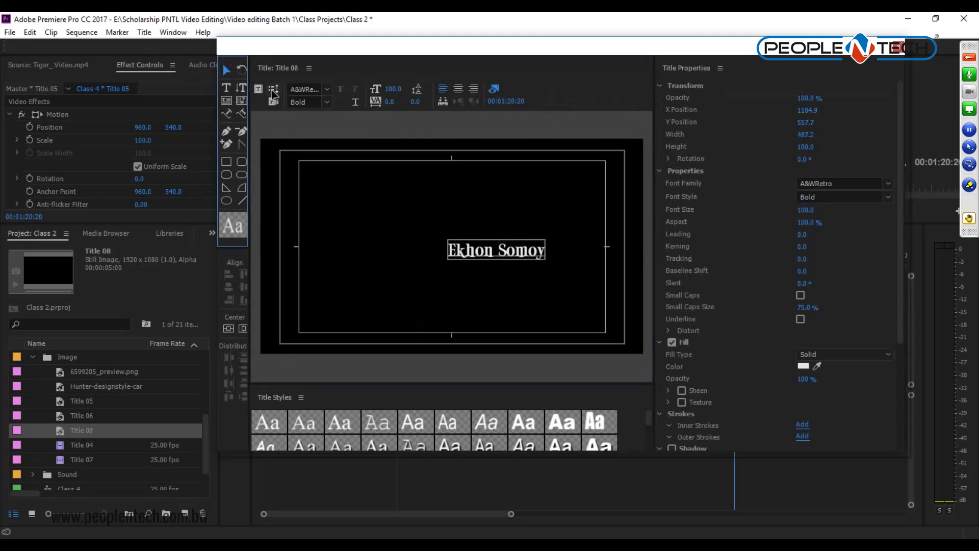
Step: Set the "Ekhon Somoy" text's font to Bernard MT Condensed and center it horizontally and vertically in the frame
left_click(888, 184)
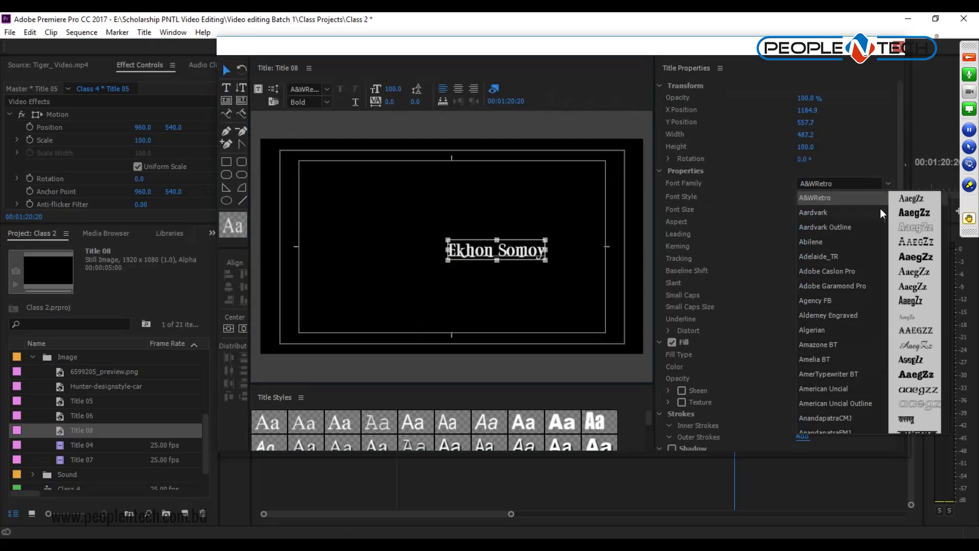
left_click(913, 258)
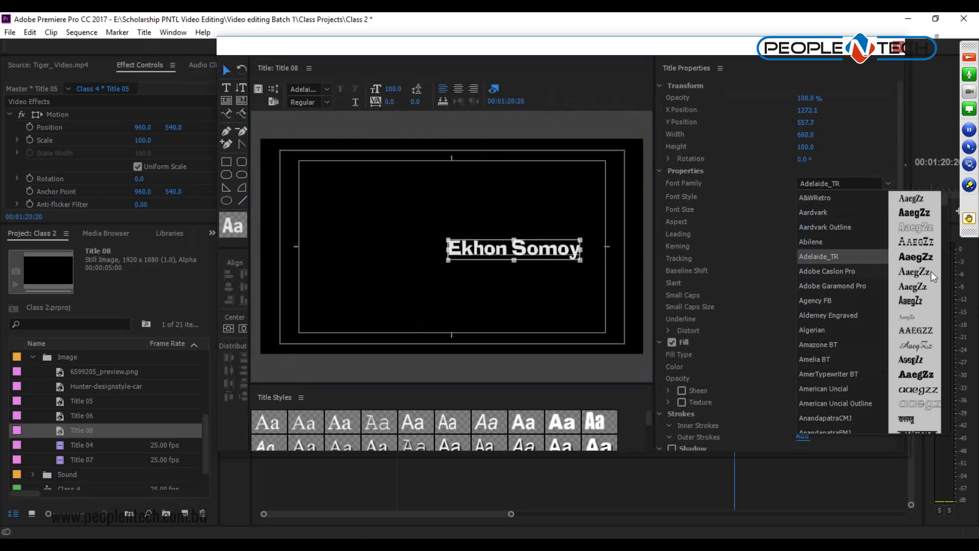
scroll(931, 271, "down", 10)
left_click(912, 410)
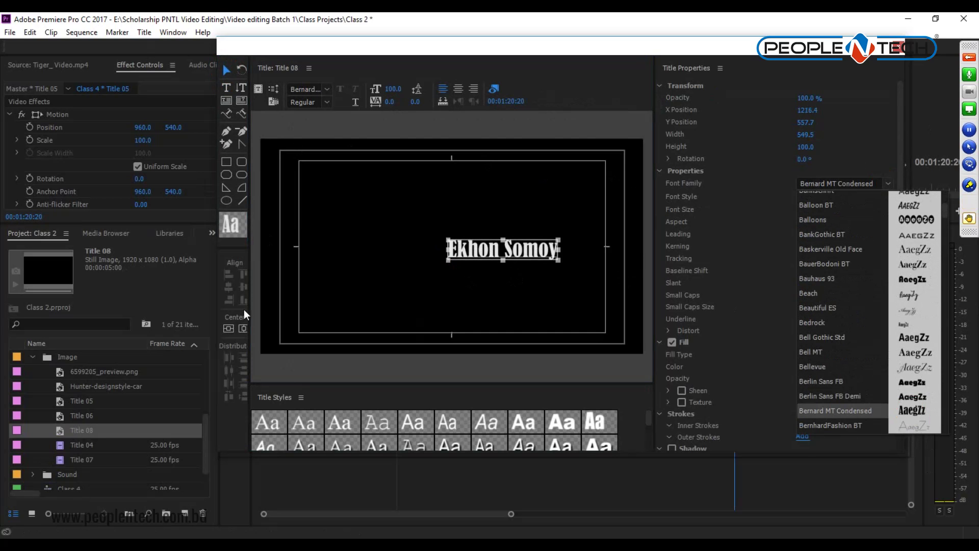
left_click(228, 329)
left_click(242, 327)
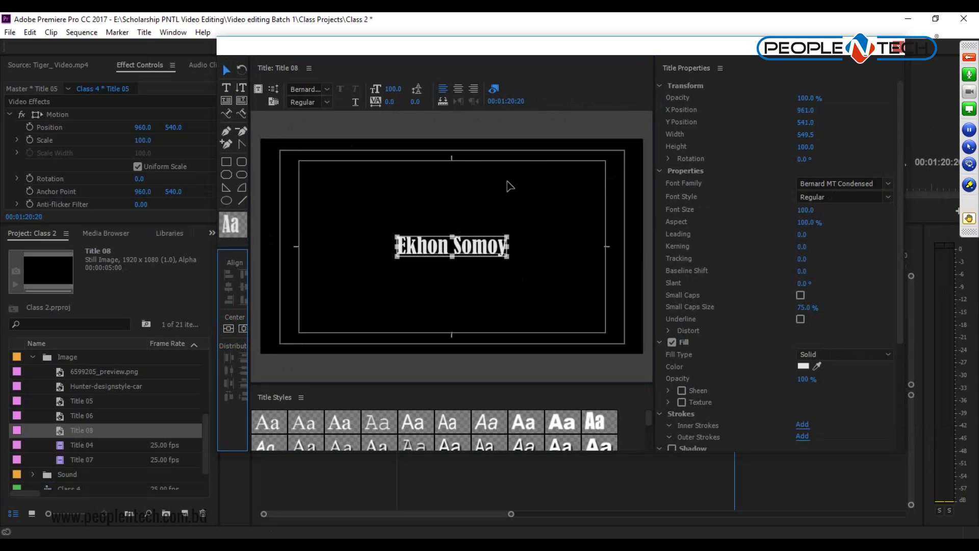
Step: Set the "Ekhon Somoy" text's fill color to green 20AB04
left_click(803, 366)
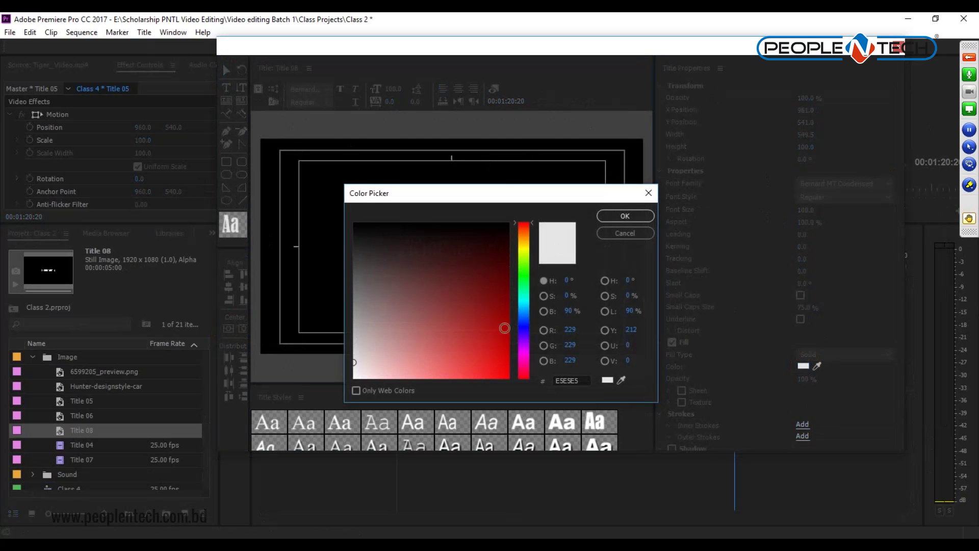
left_click(525, 264)
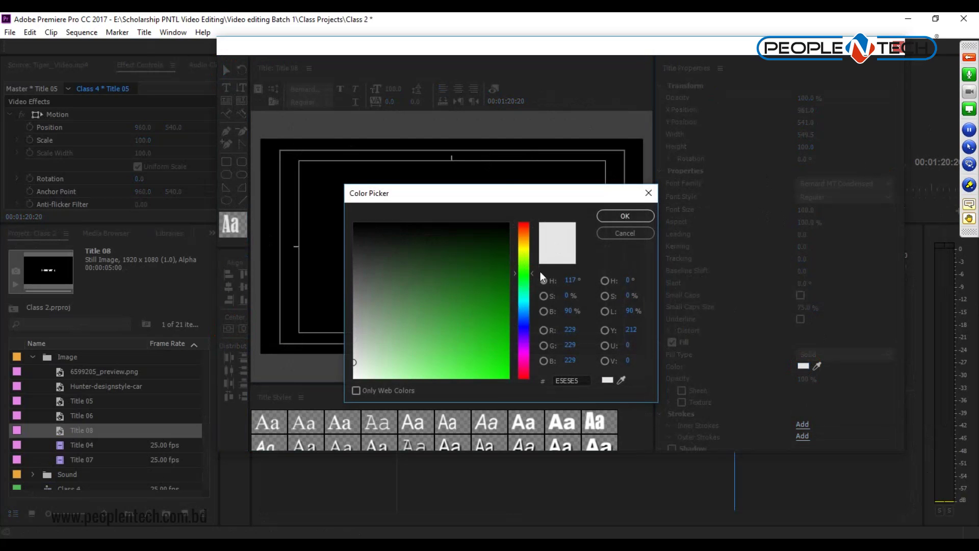
left_click(636, 218)
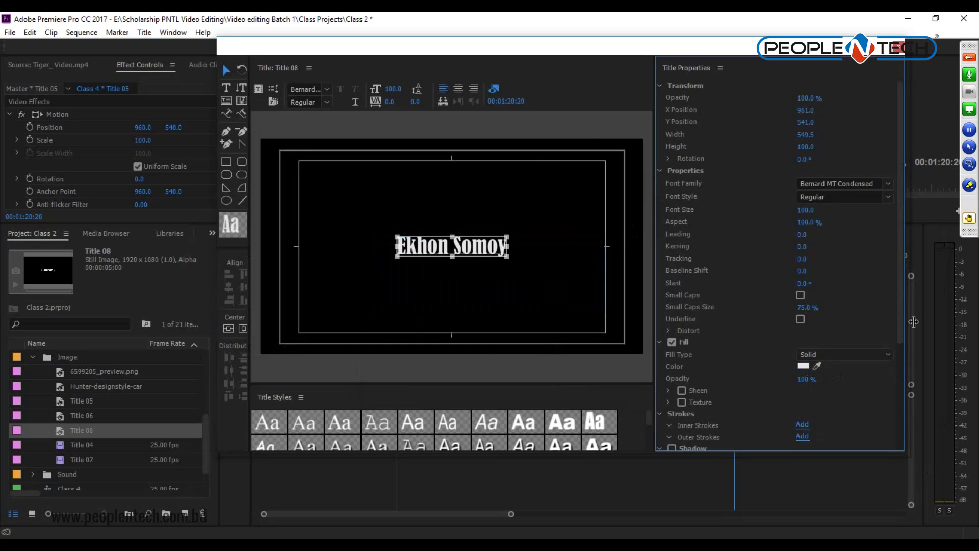
left_click(900, 262)
left_click(804, 364)
left_click(523, 263)
left_click(526, 270)
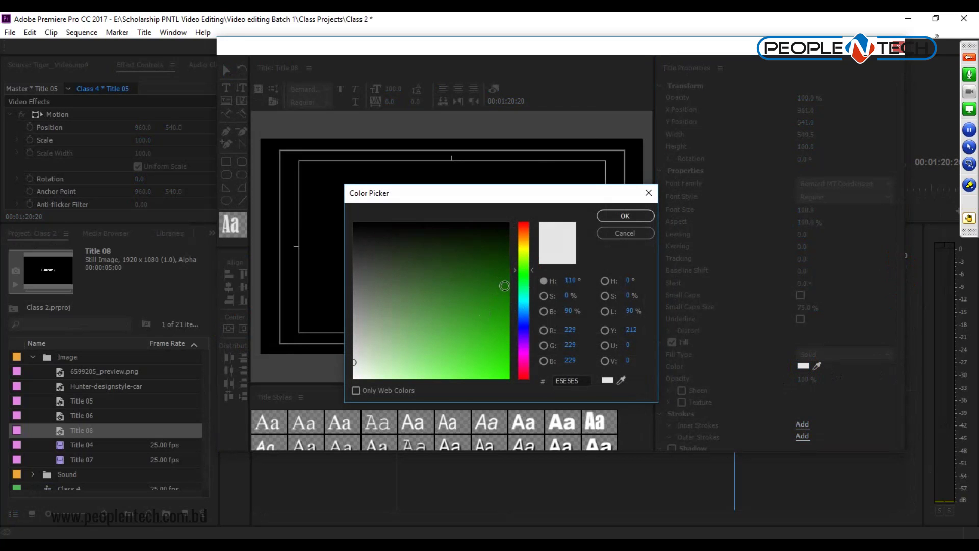
left_click(505, 327)
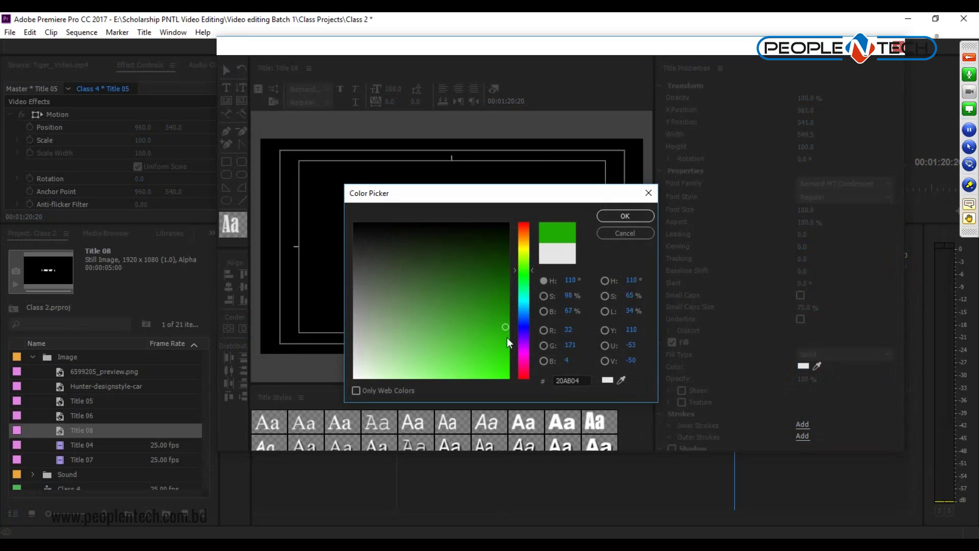
left_click(631, 216)
left_click(552, 270)
left_click(452, 249)
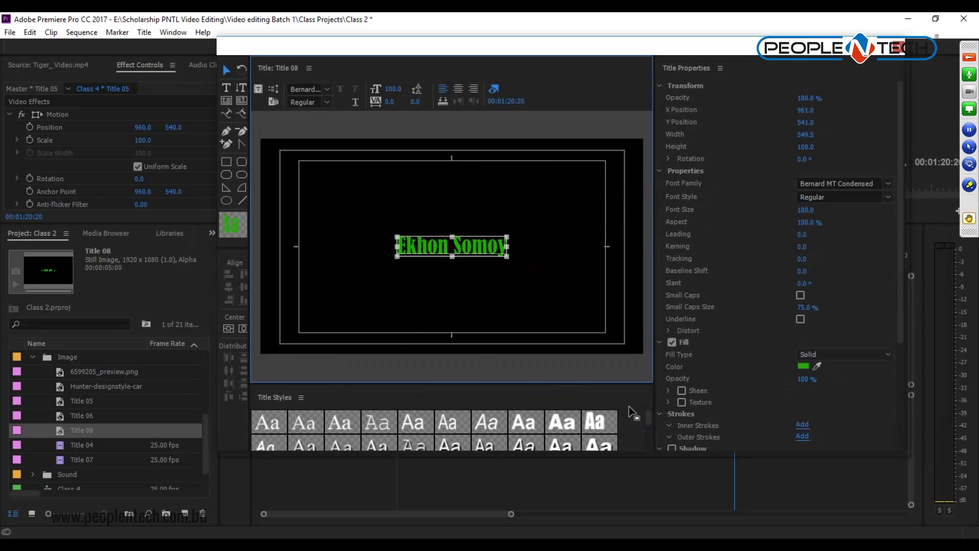
Step: Try the orange-to-yellow gradient title style on the "Ekhon Somoy" text, and apply the gold Arial Black style instead
left_click_drag(637, 387, 586, 213)
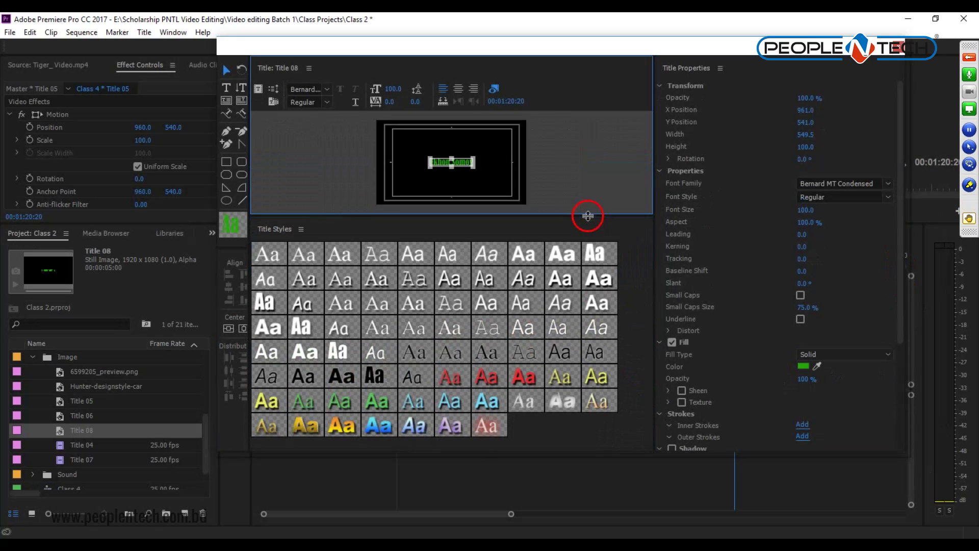
left_click(339, 428)
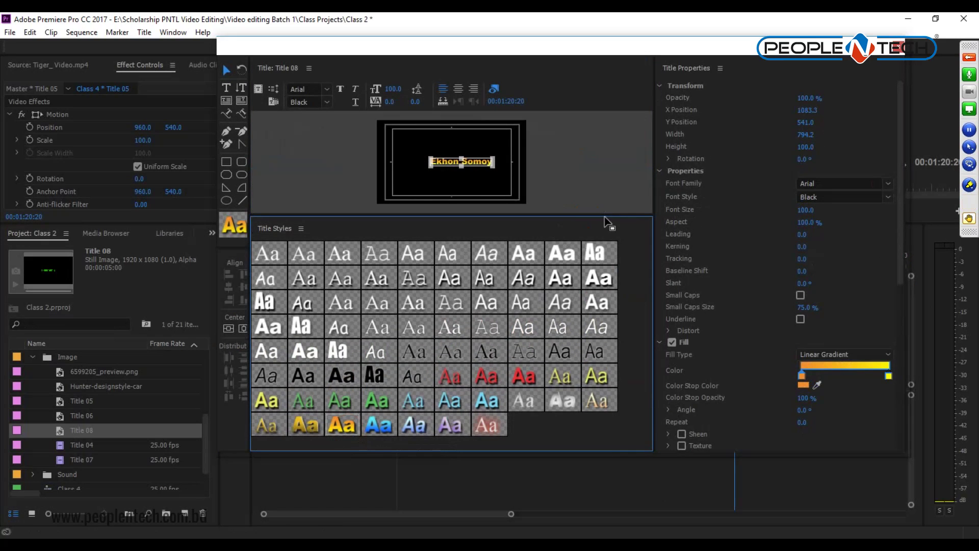
left_click_drag(604, 213, 620, 323)
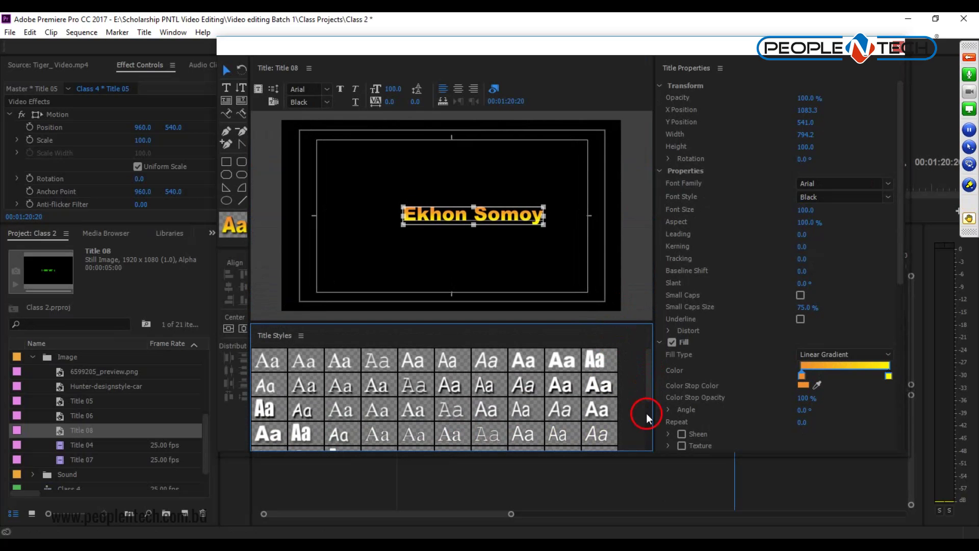
left_click_drag(650, 372, 650, 421)
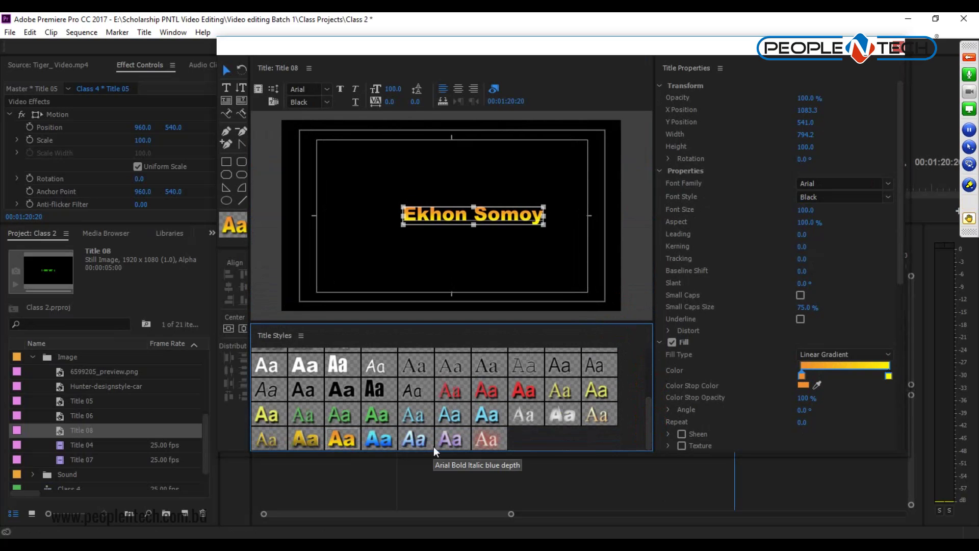
left_click(309, 440)
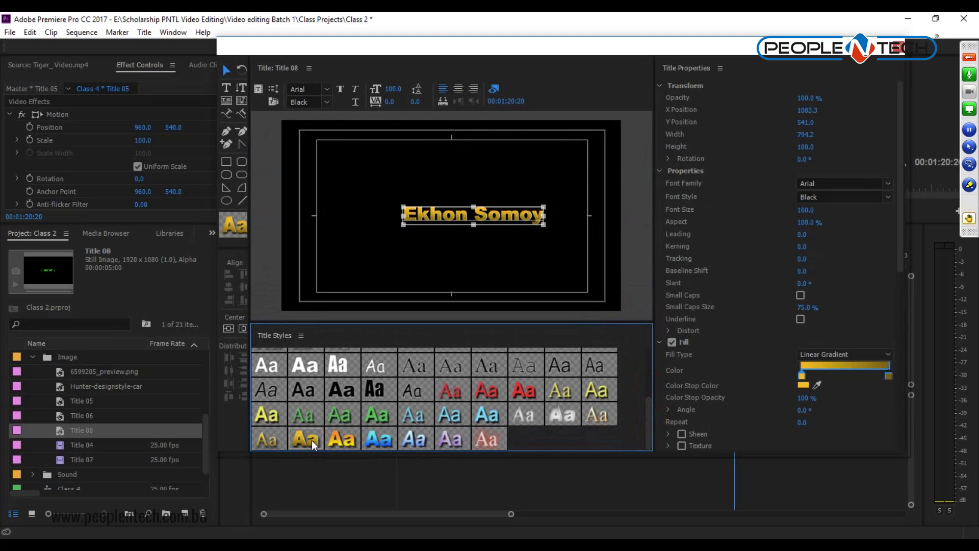
Step: Break the text into two lines, "Ekhon" above "Somoy", and place it just right of the frame's center
left_click_drag(493, 220, 546, 144)
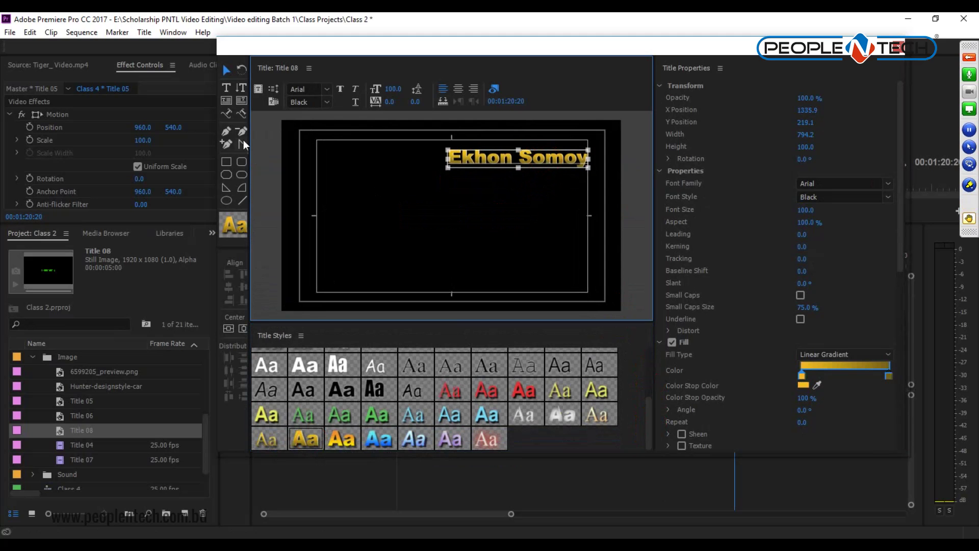
left_click(227, 88)
left_click(521, 156)
key("Return")
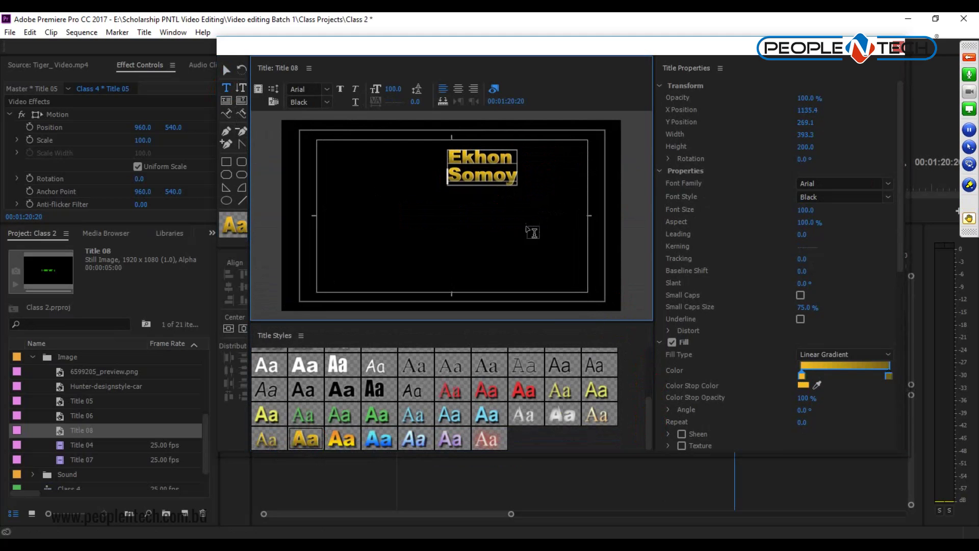
key("Escape")
left_click(227, 69)
left_click_drag(503, 185, 506, 225)
left_click(339, 226)
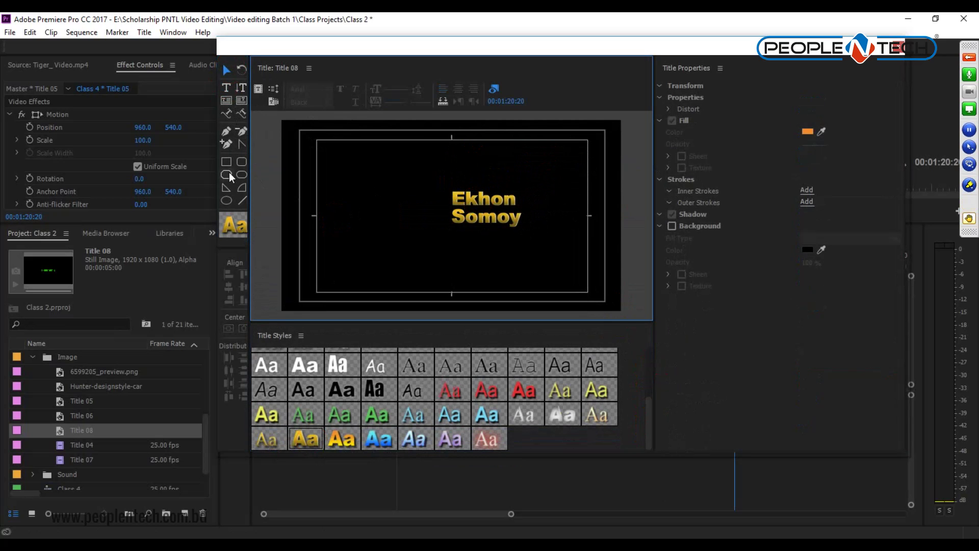
Step: Draw a gold circle about 247 px in diameter directly left of the "Ekhon Somoy" text
left_click(226, 200)
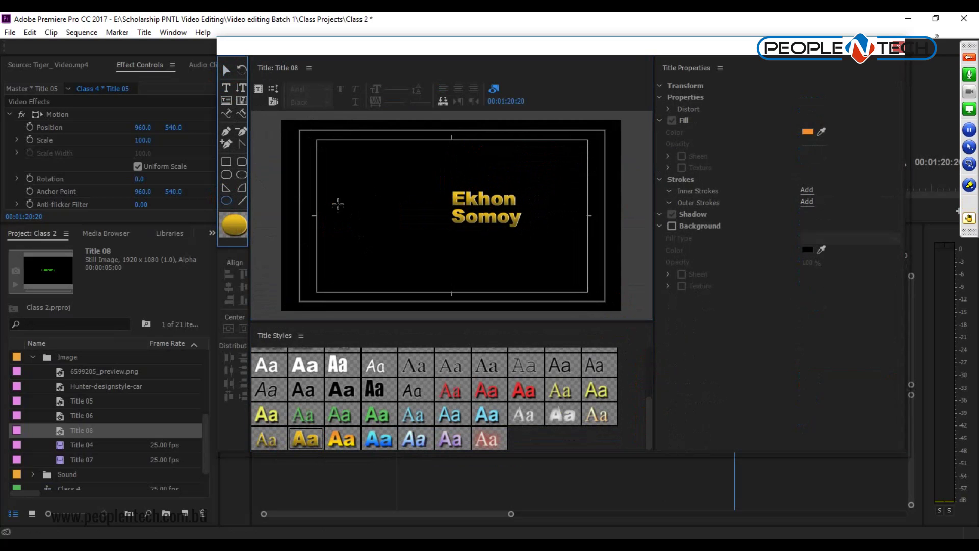
mouse_move(370, 181)
left_mouse_down()
mouse_move(427, 219)
mouse_move(420, 221)
mouse_move(436, 223)
mouse_move(409, 223)
mouse_move(400, 205)
mouse_move(429, 209)
left_mouse_up()
left_click(227, 69)
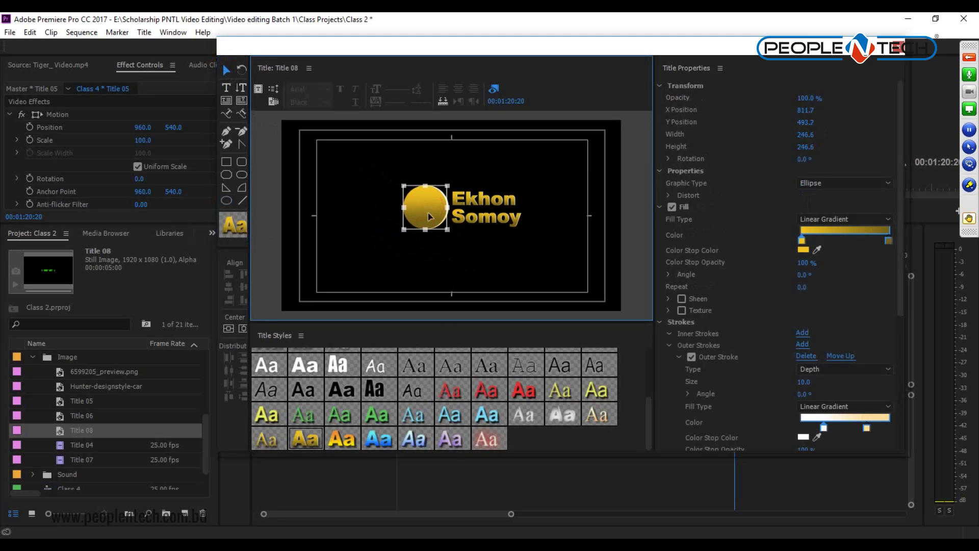
Step: Try the blue, cream and orange-to-yellow gradient styles on the circle, and reapply the gold Arial Black style to it
left_click(379, 437)
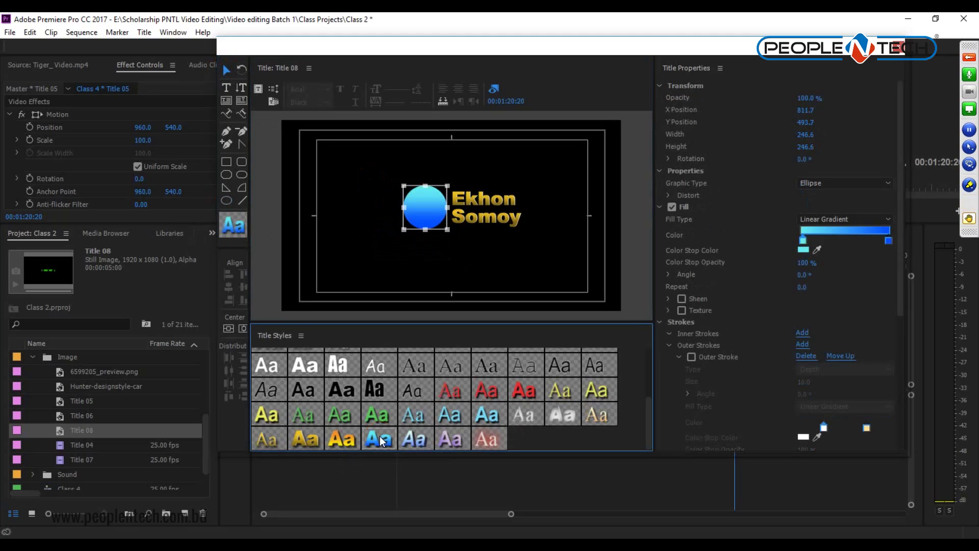
left_click(304, 439)
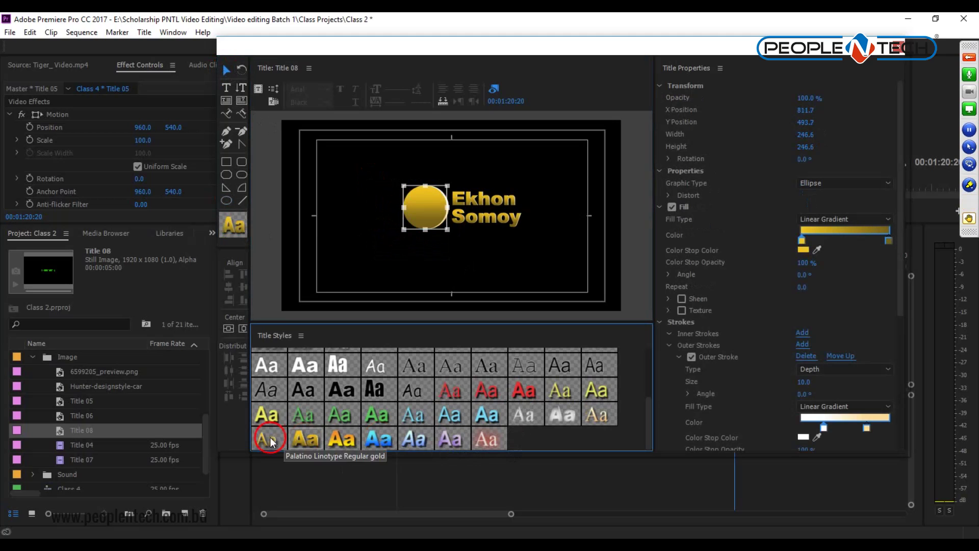
left_click(307, 439)
left_click(602, 421)
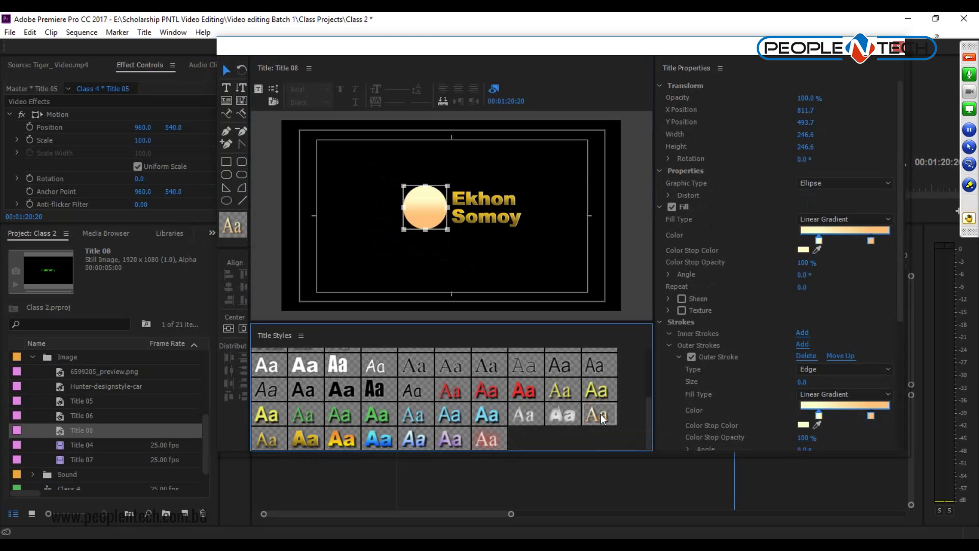
left_click(343, 440)
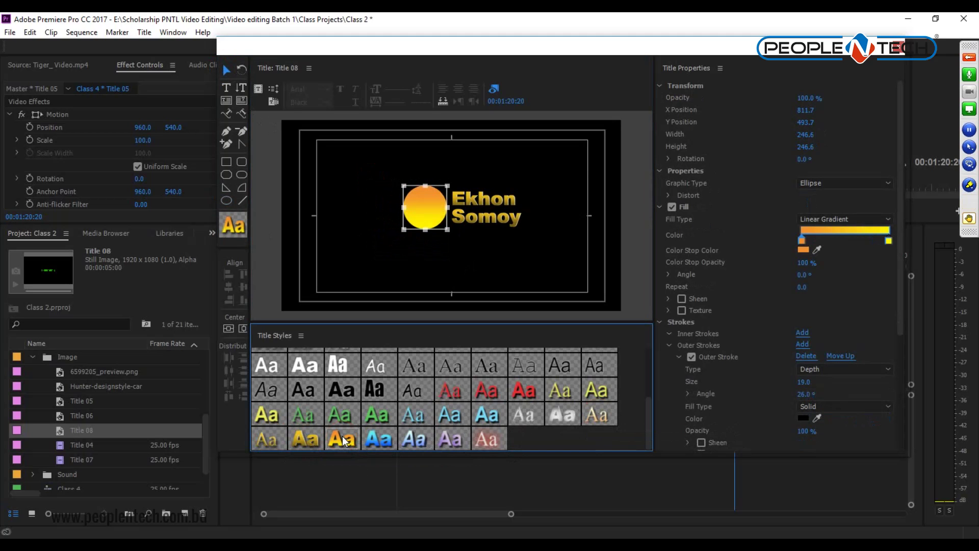
left_click(473, 275)
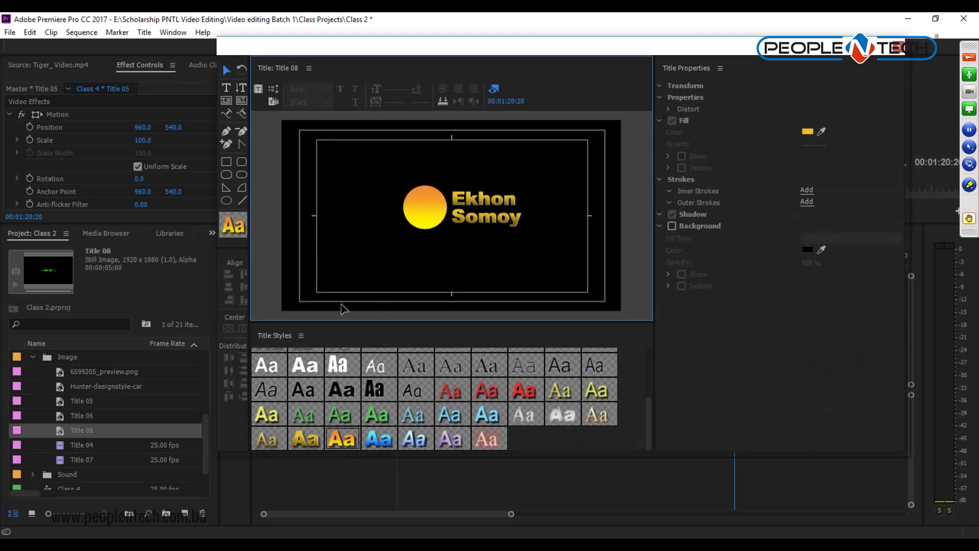
left_click(410, 209)
left_click(310, 441)
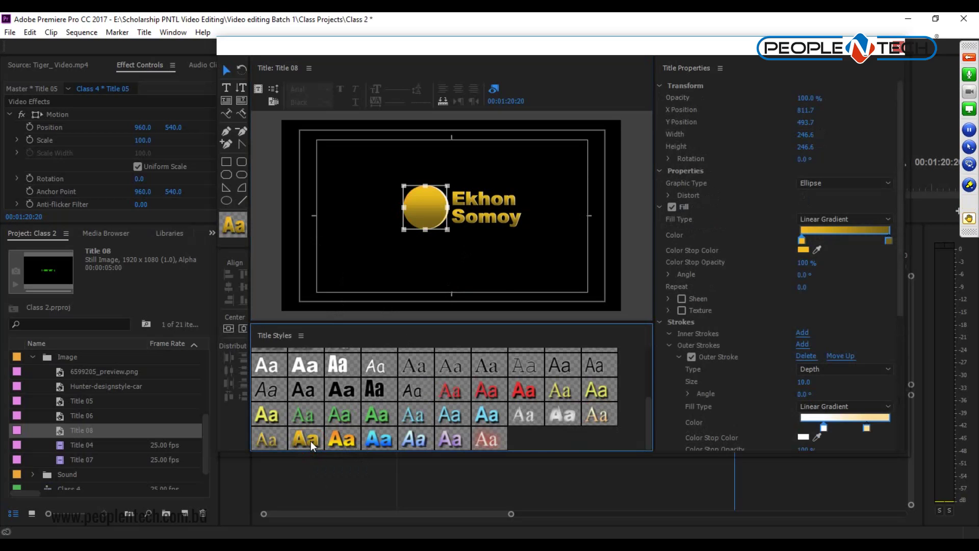
Step: Enlarge the title canvas and draw a short slanted line about 53 by 108 px from the circle's center toward its lower left
left_click(518, 262)
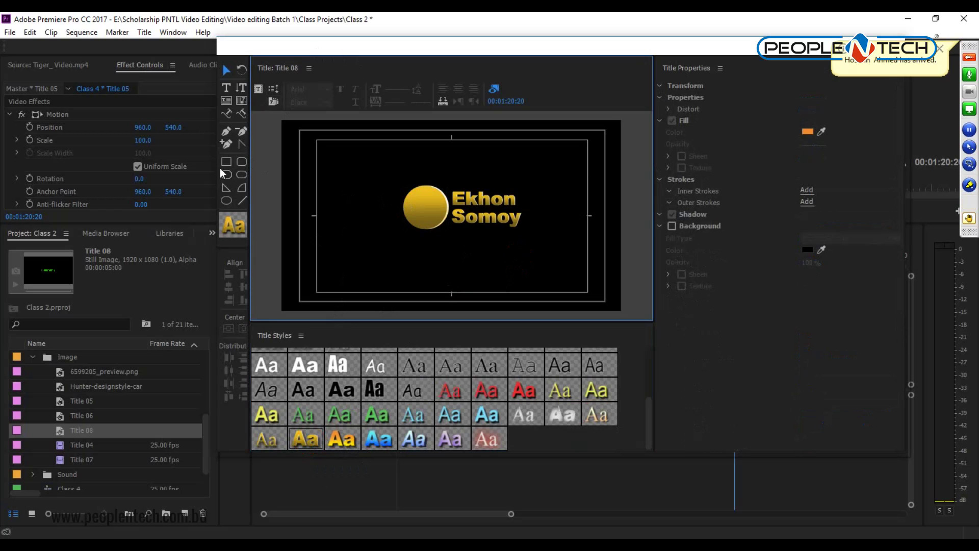
left_click(241, 201)
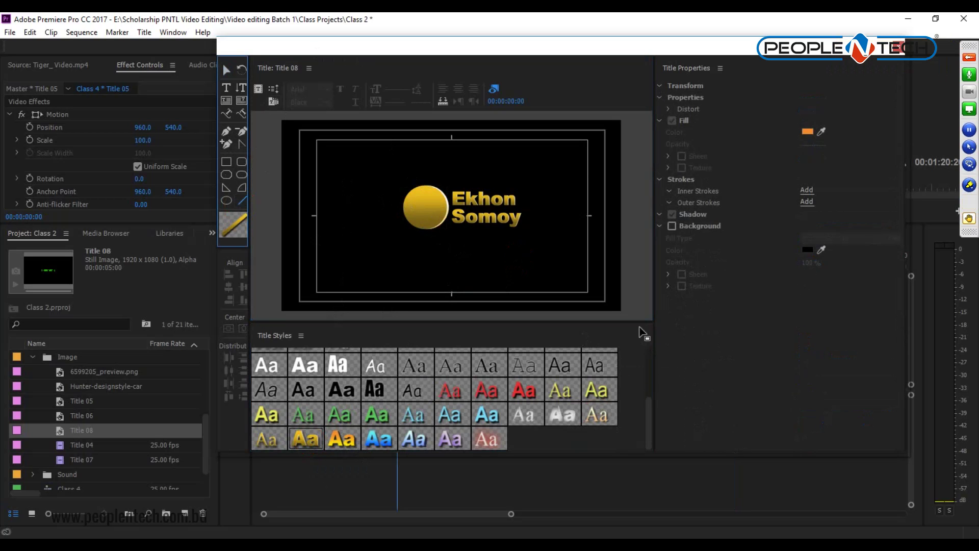
left_click(623, 322)
left_click_drag(622, 322, 620, 375)
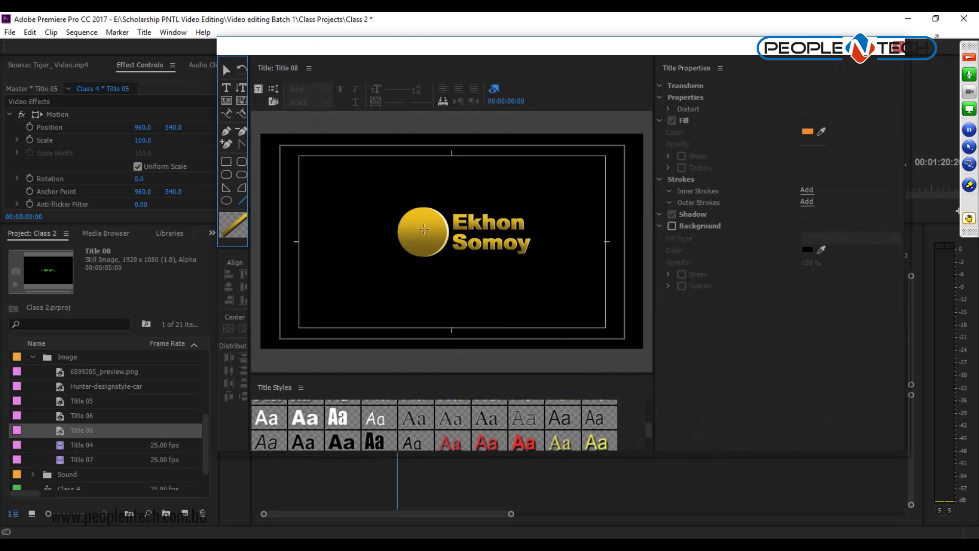
left_click_drag(422, 231, 414, 250)
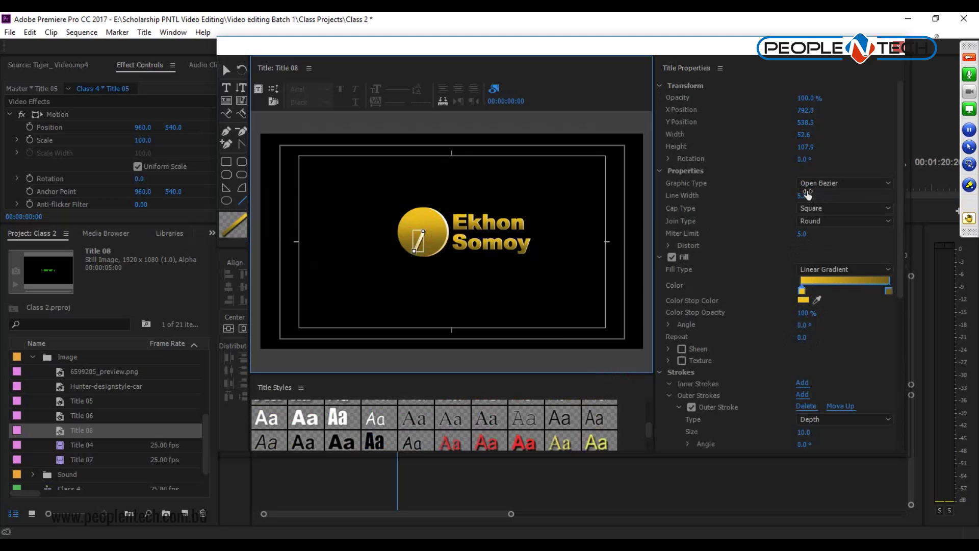
Step: Set the slanted line's width to 7
left_click_drag(804, 199, 791, 192)
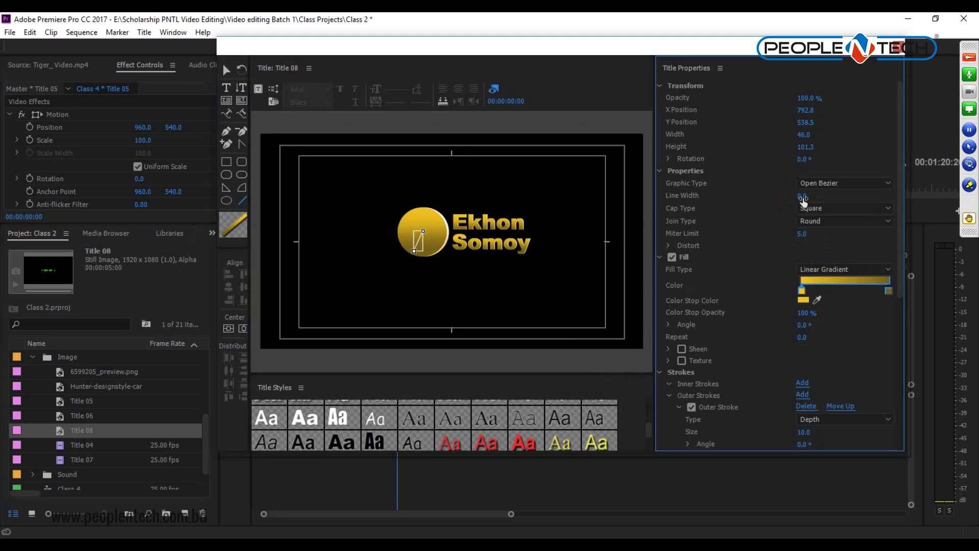
left_click(800, 198)
mouse_move(800, 198)
left_mouse_down()
mouse_move(843, 197)
mouse_move(807, 209)
left_mouse_up()
Step: Draw a vertical line about 91 px high in the circle's upper half and give it a solid near-white fill, FFFDF7
left_click(535, 300)
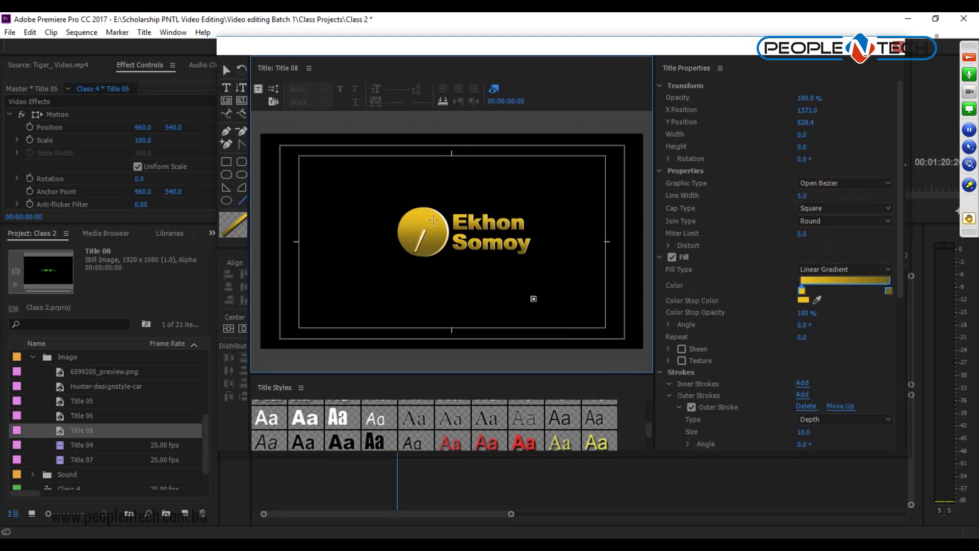
left_click_drag(423, 213, 423, 230)
left_click(824, 269)
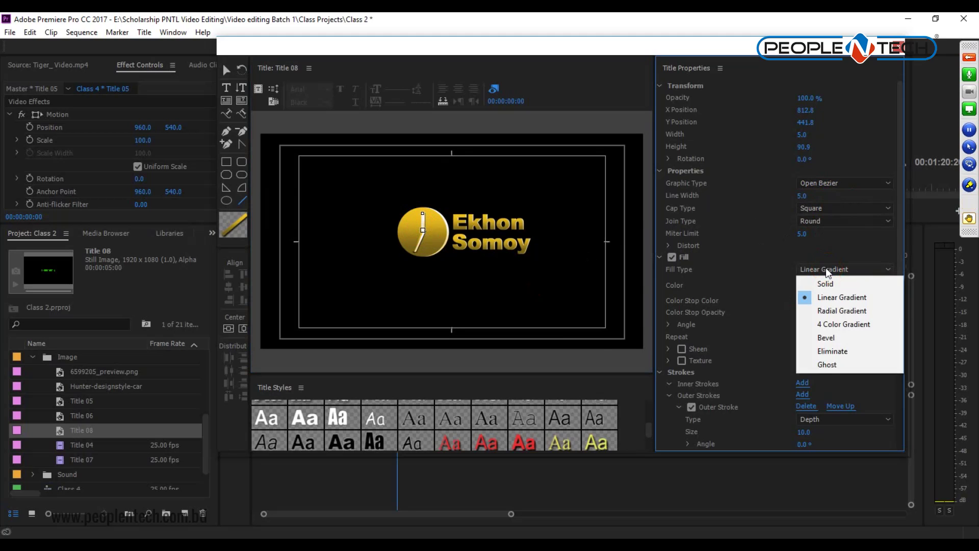
left_click(827, 281)
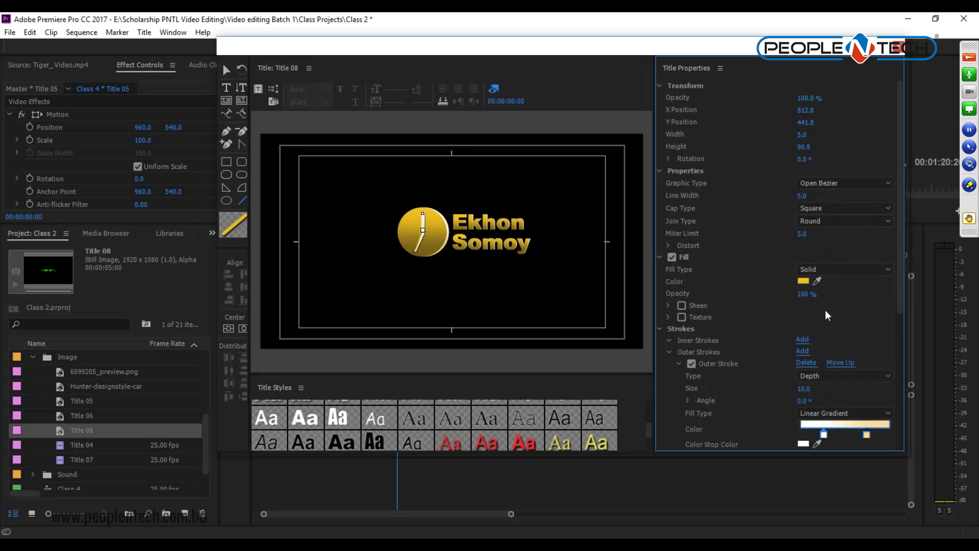
left_click(803, 280)
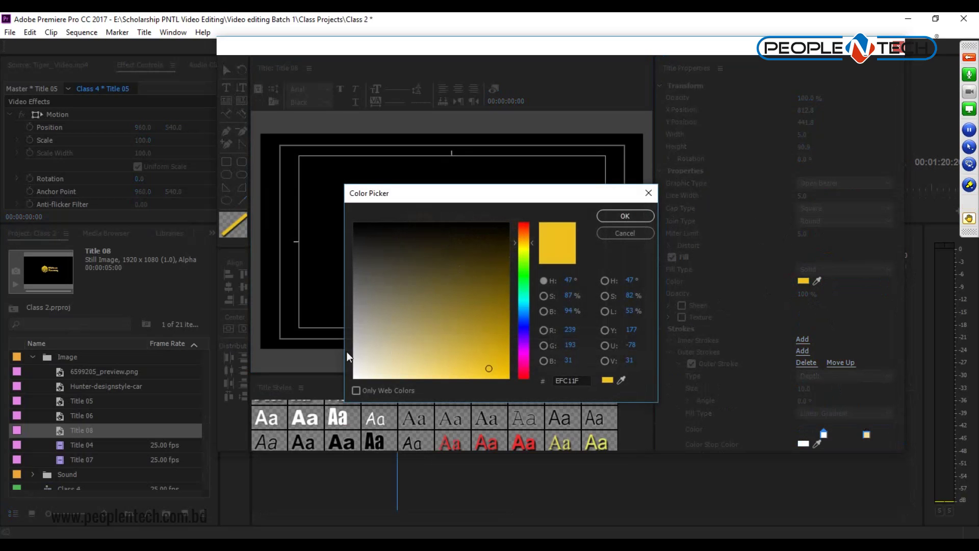
left_click(357, 378)
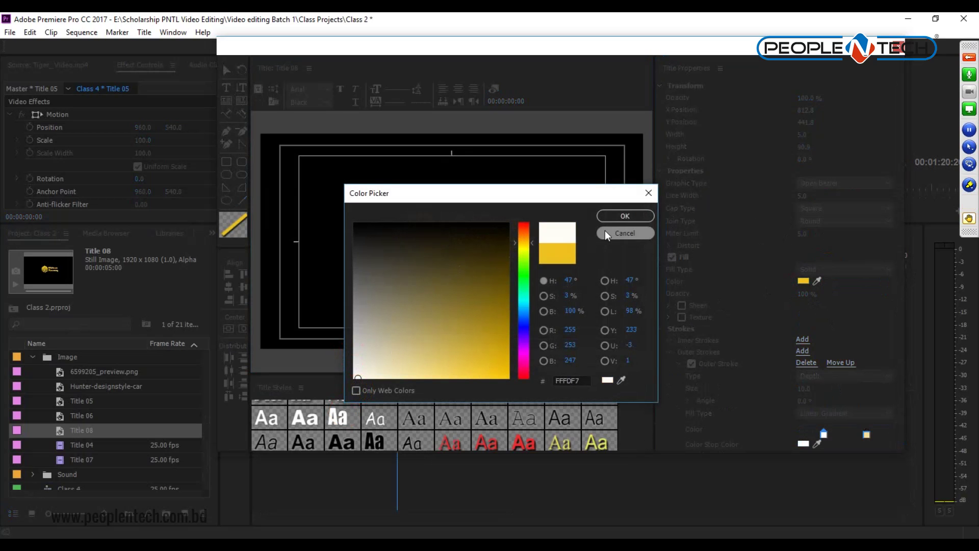
left_click(619, 217)
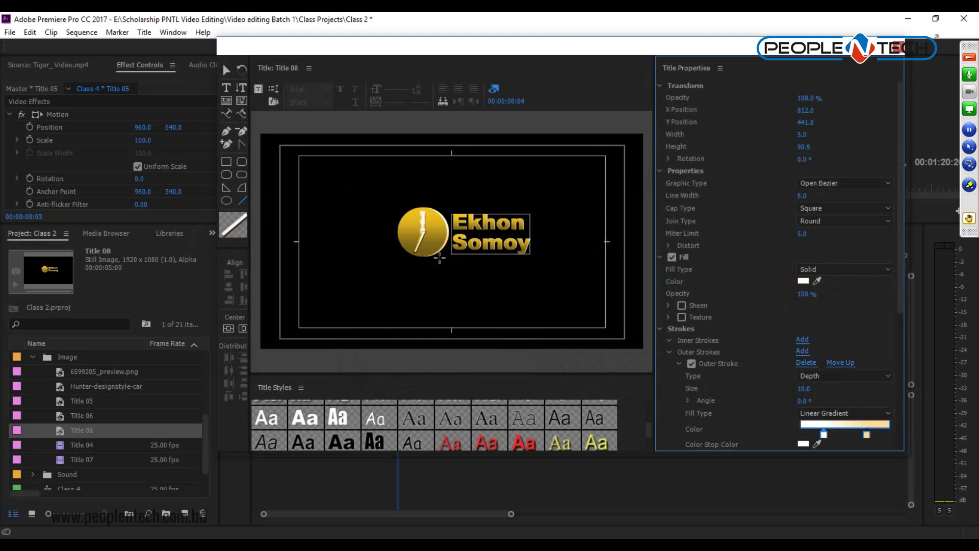
left_click(473, 282)
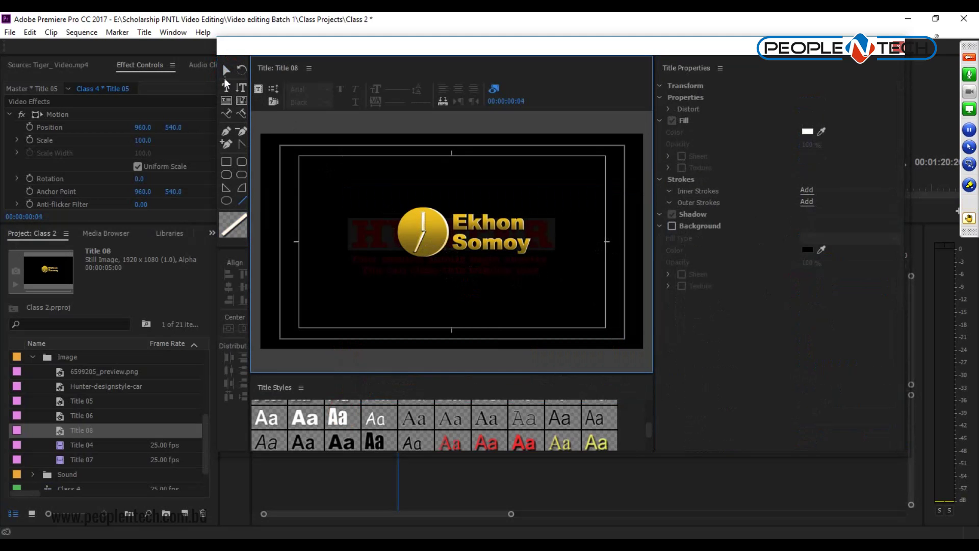
Step: Change the slanted clock hand's fill type to solid and color it black
left_click(227, 70)
left_click(419, 249)
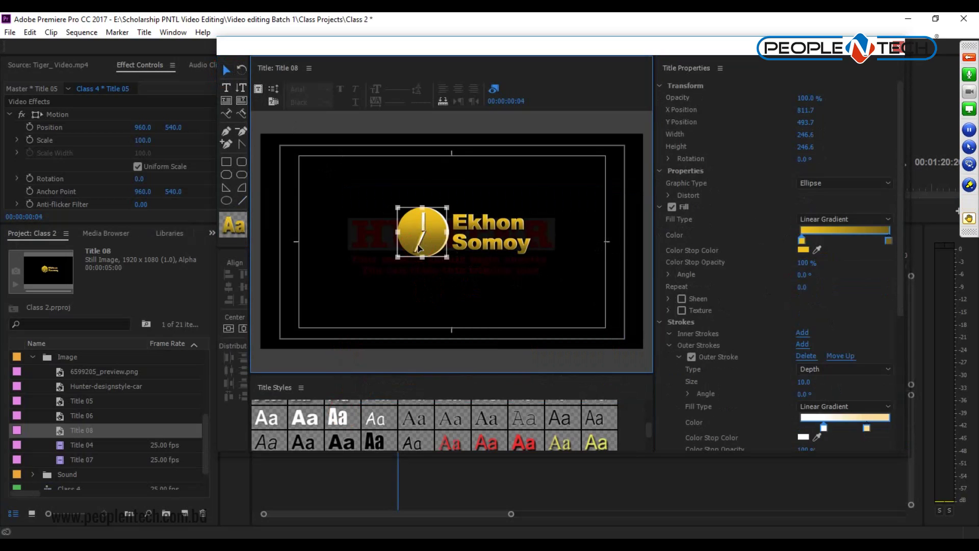
left_click(447, 284)
left_click(419, 244)
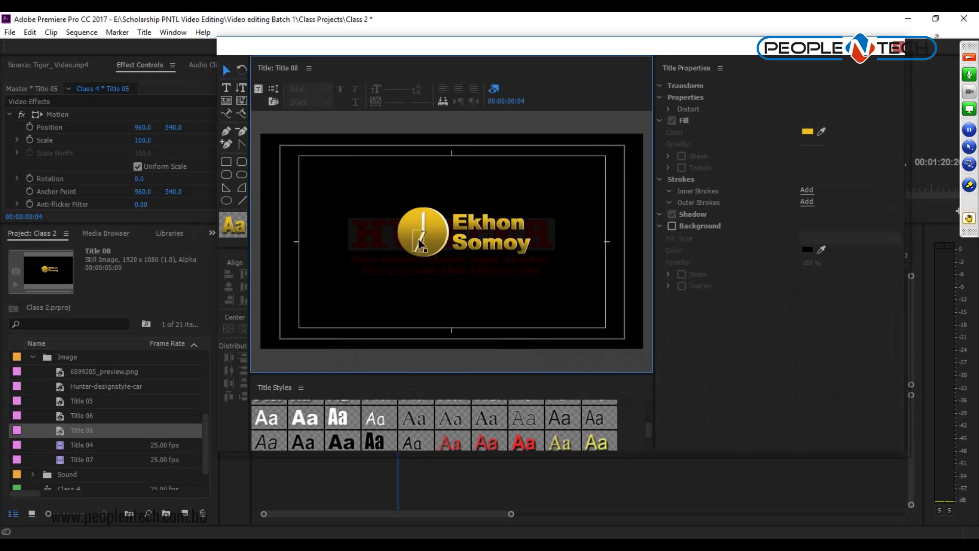
left_click(846, 271)
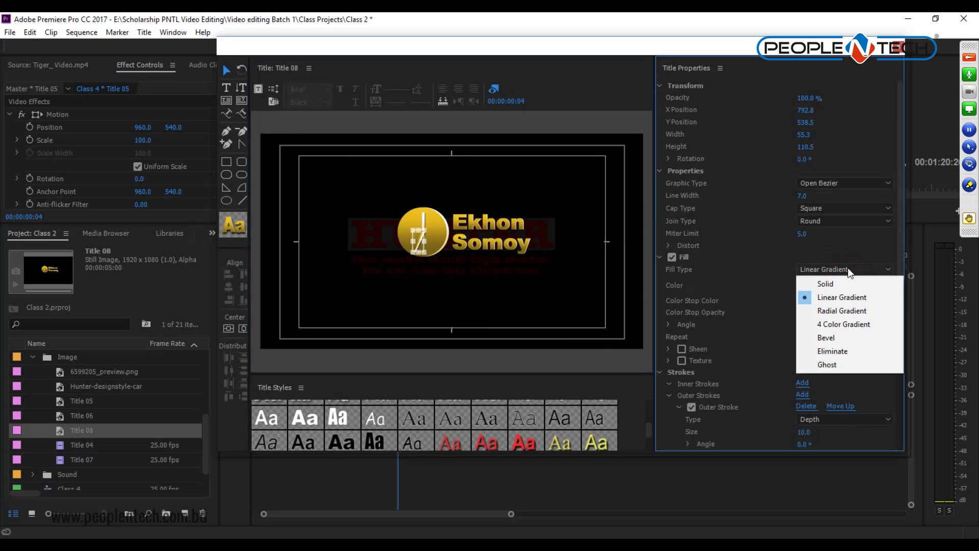
left_click(837, 282)
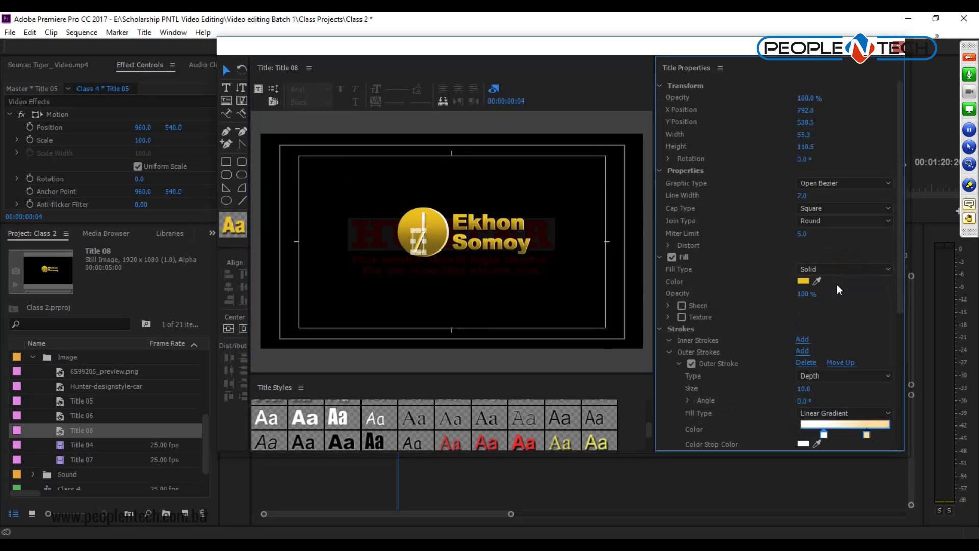
left_click(802, 281)
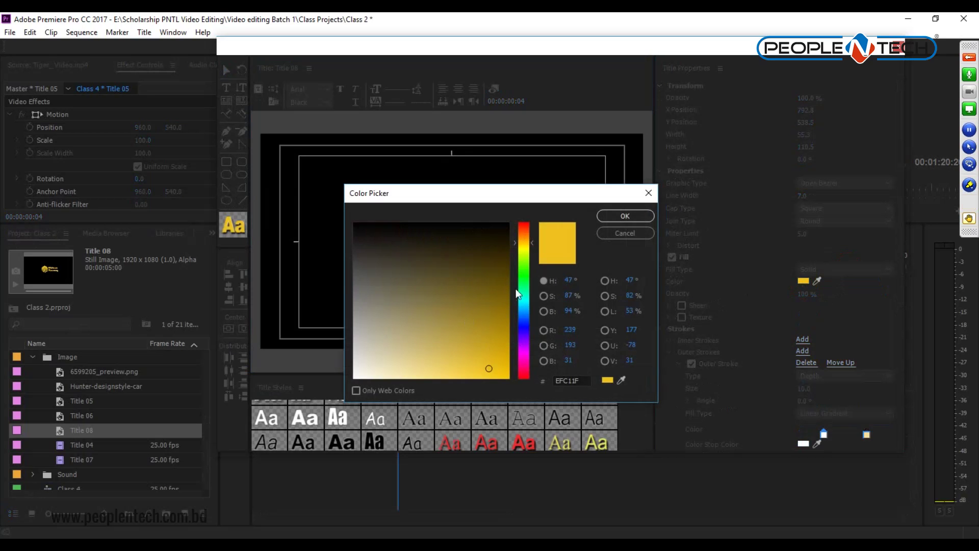
left_click_drag(525, 250, 515, 216)
left_click(633, 217)
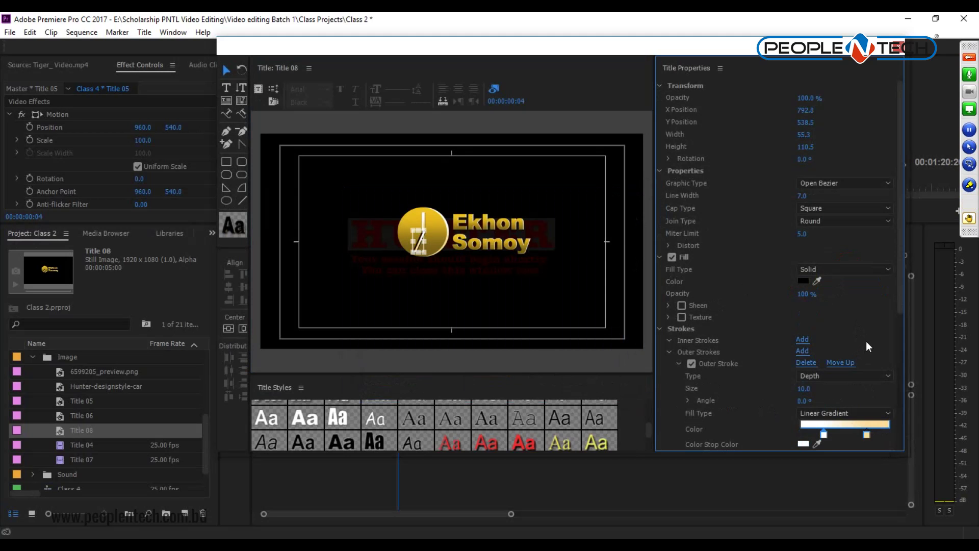
Step: Switch the slanted clock hand's outer stroke to a solid fill and color the stroke black
left_click(903, 299)
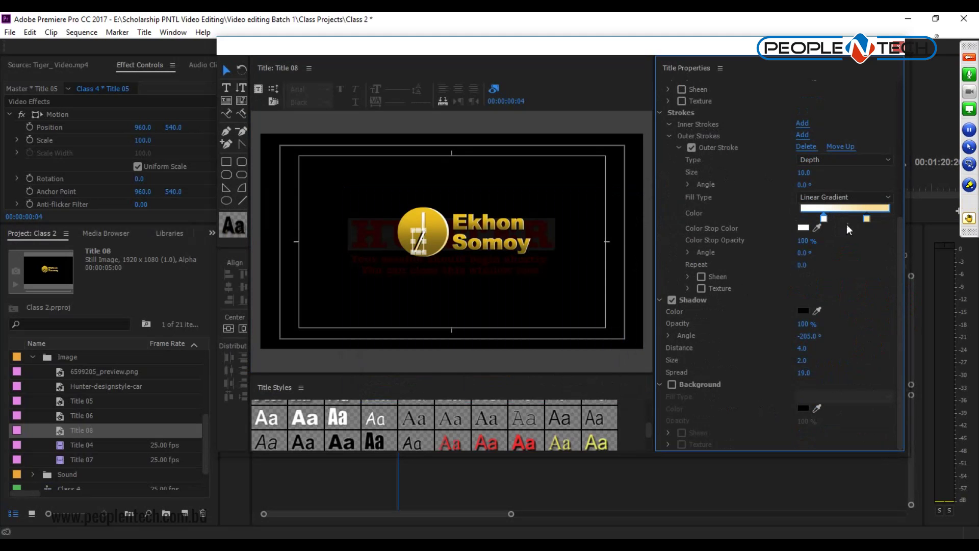
left_click(867, 197)
key("Escape")
key("Up")
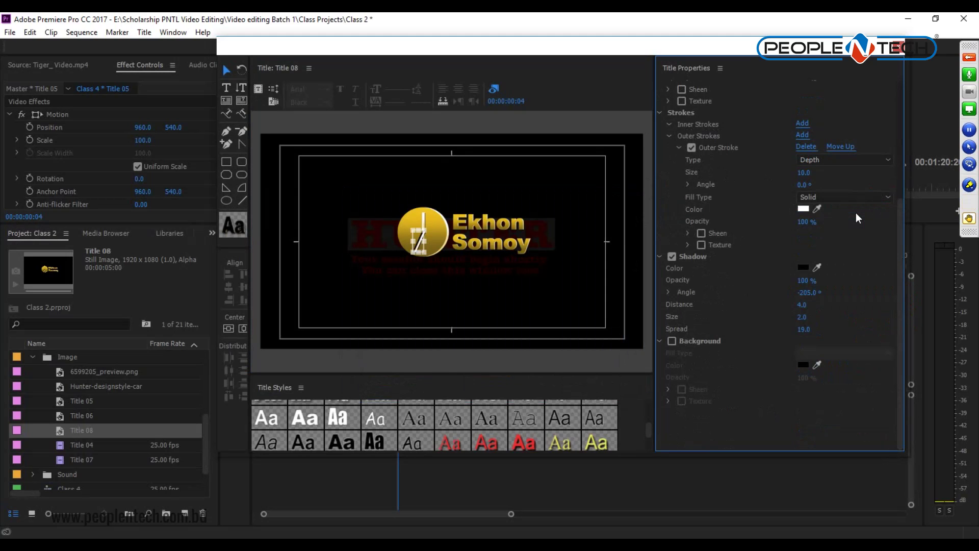
left_click(803, 209)
left_click(354, 223)
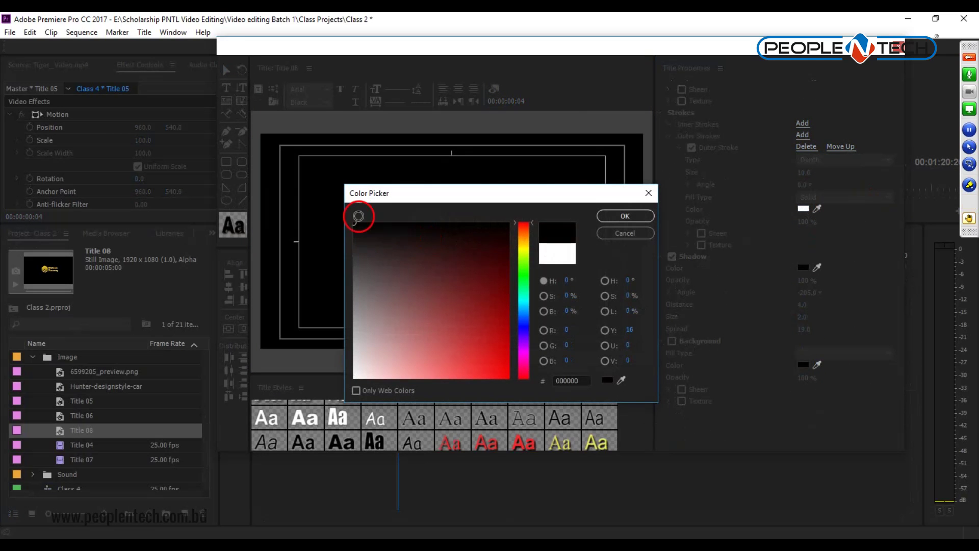
left_click(622, 221)
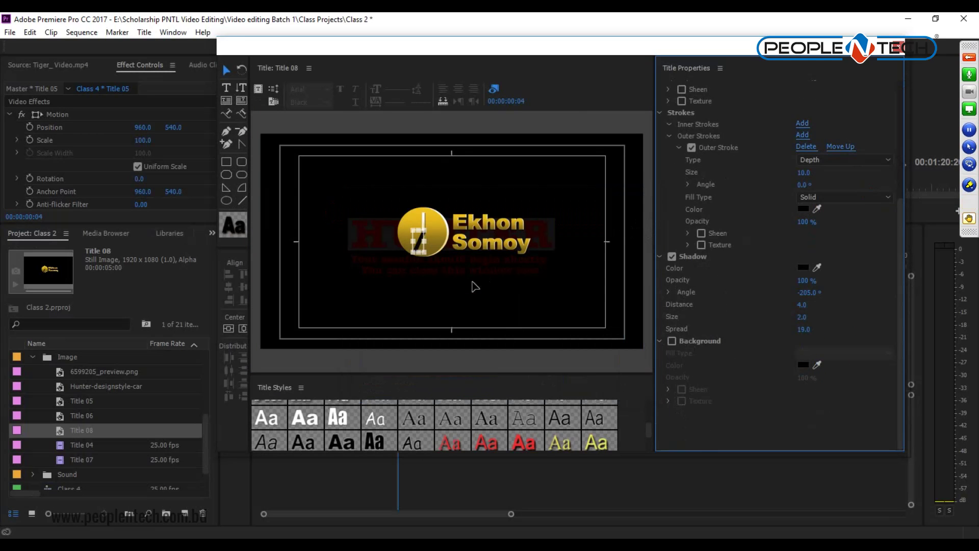
Step: Change the slanted clock hand's solid fill color to white
left_click(421, 246)
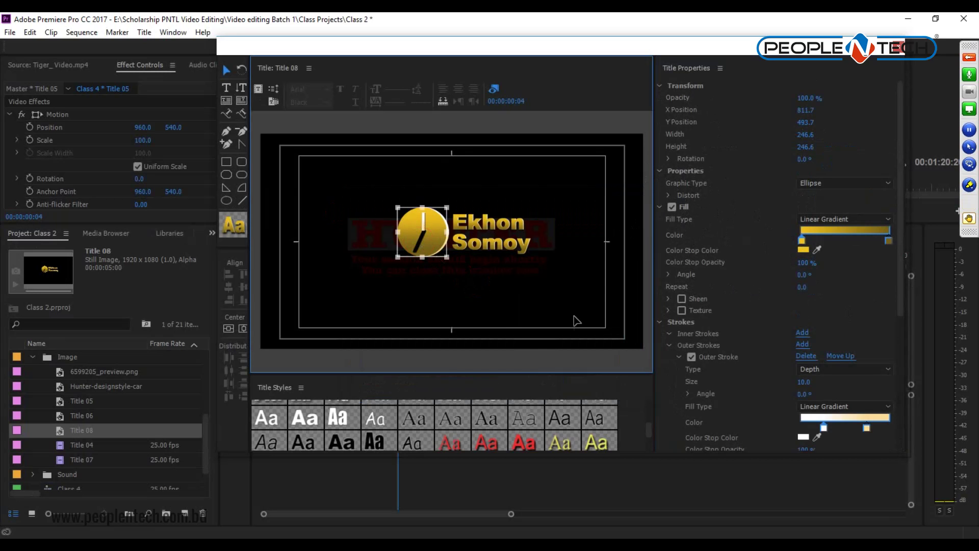
left_click(422, 245)
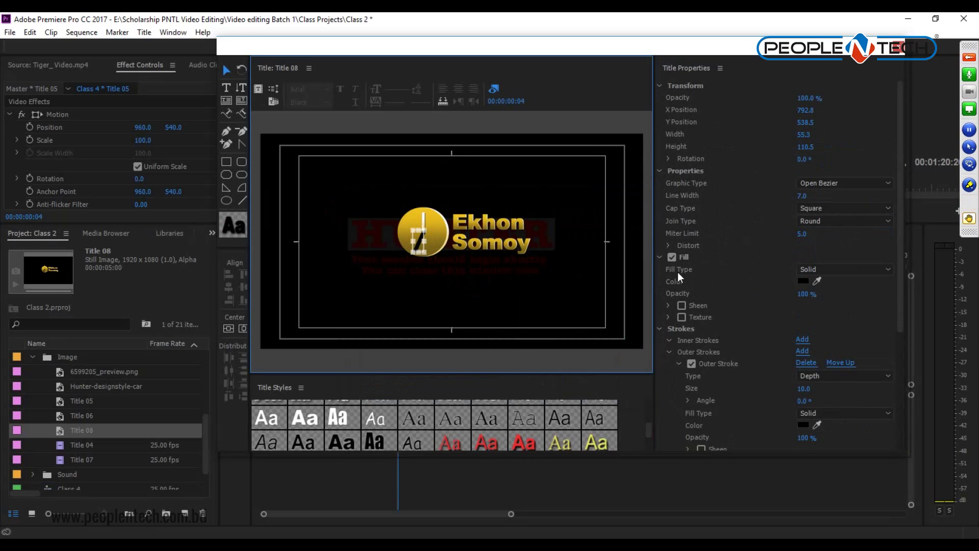
left_click_drag(901, 306, 901, 351)
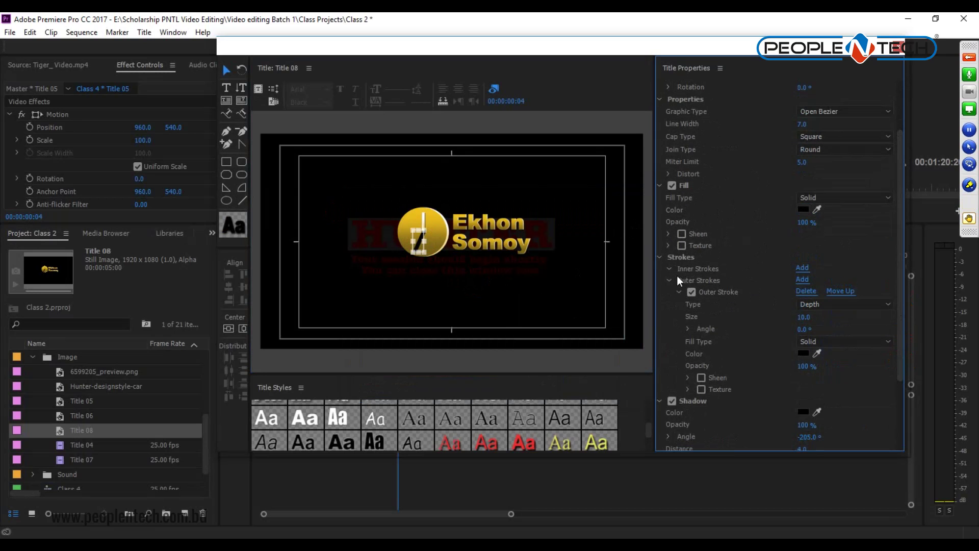
left_click(434, 224)
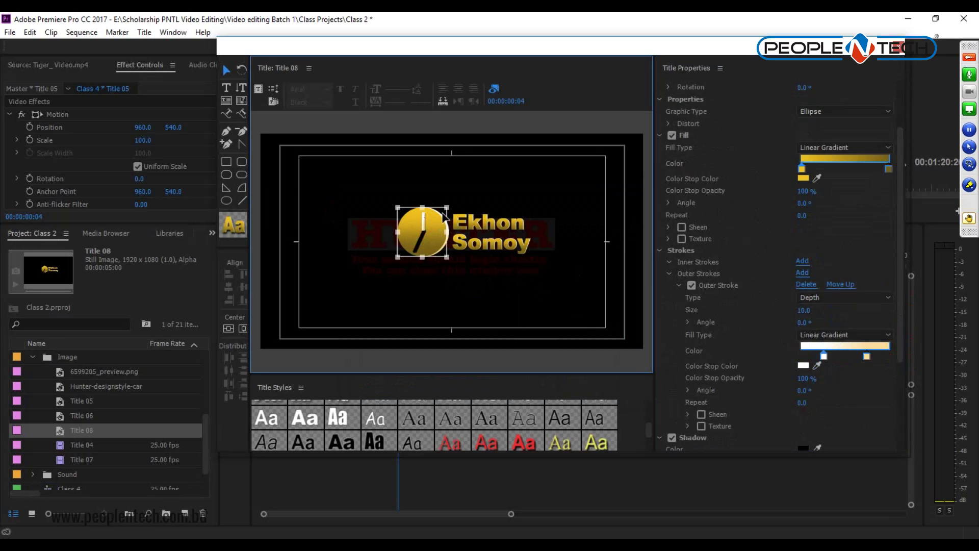
left_click(498, 192)
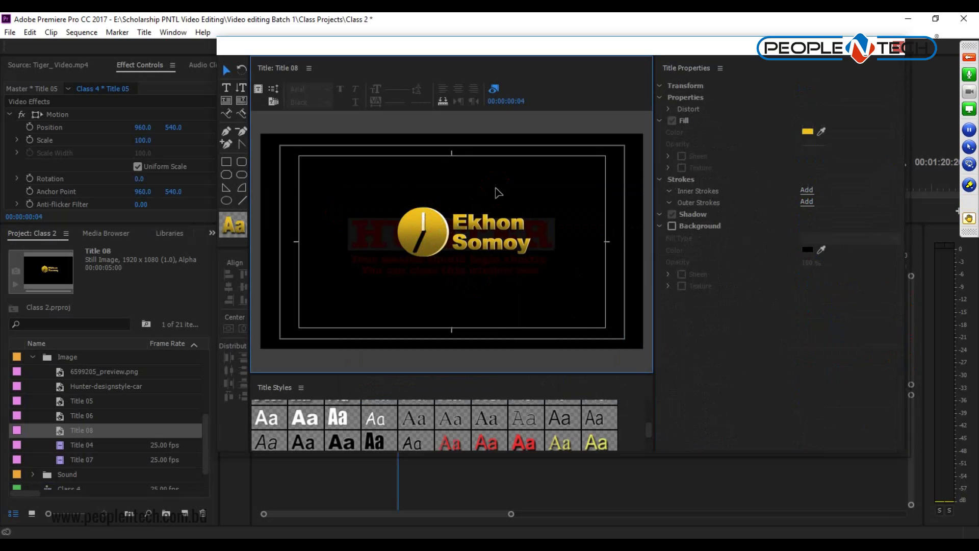
left_click(421, 238)
left_click(802, 278)
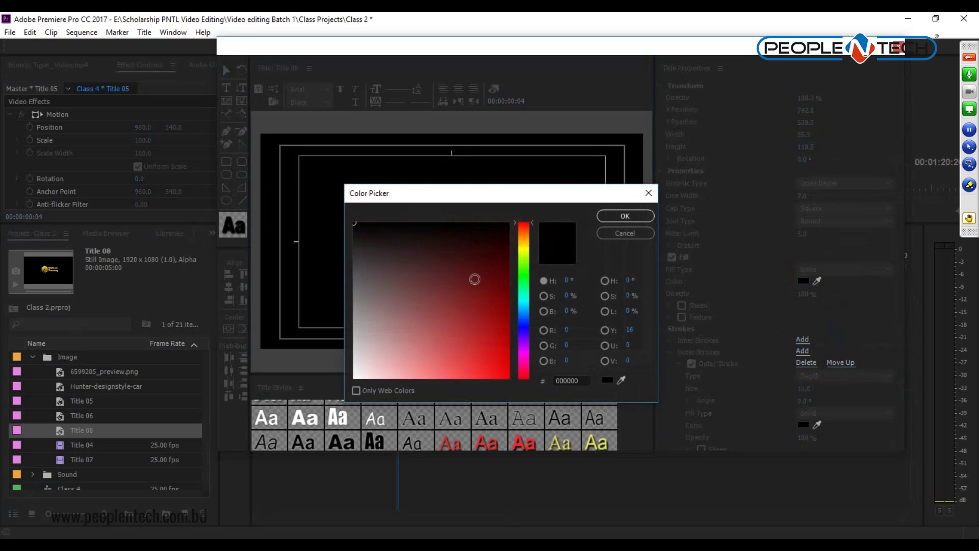
left_click(355, 377)
left_click(619, 217)
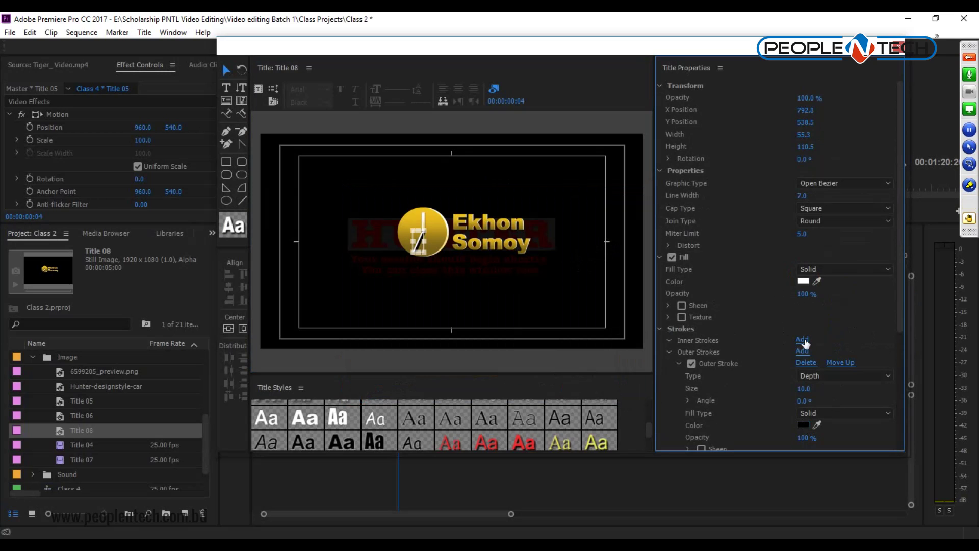
Step: Change the slanted clock hand's outer stroke color to white
left_click_drag(898, 323, 900, 364)
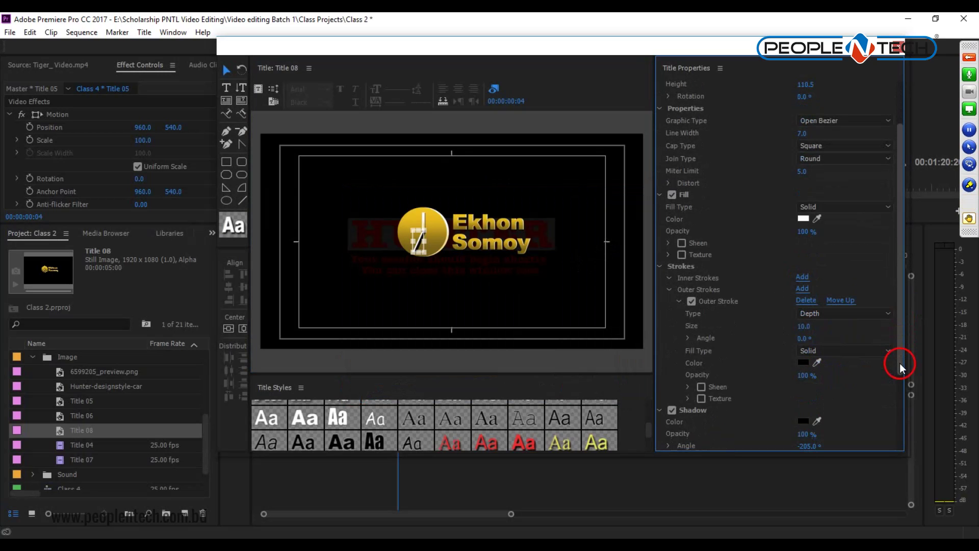
left_click(802, 362)
left_click_drag(380, 327, 353, 393)
left_click(625, 216)
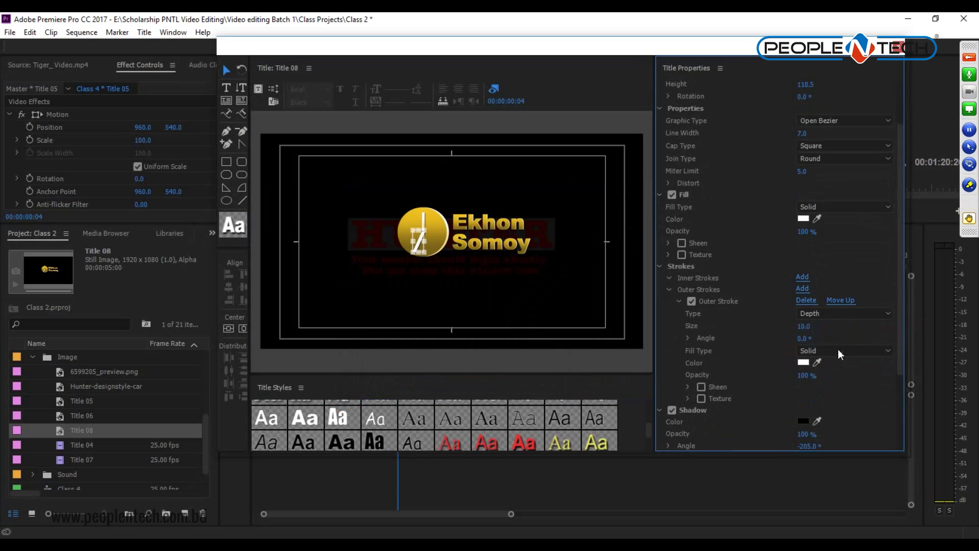
left_click(556, 290)
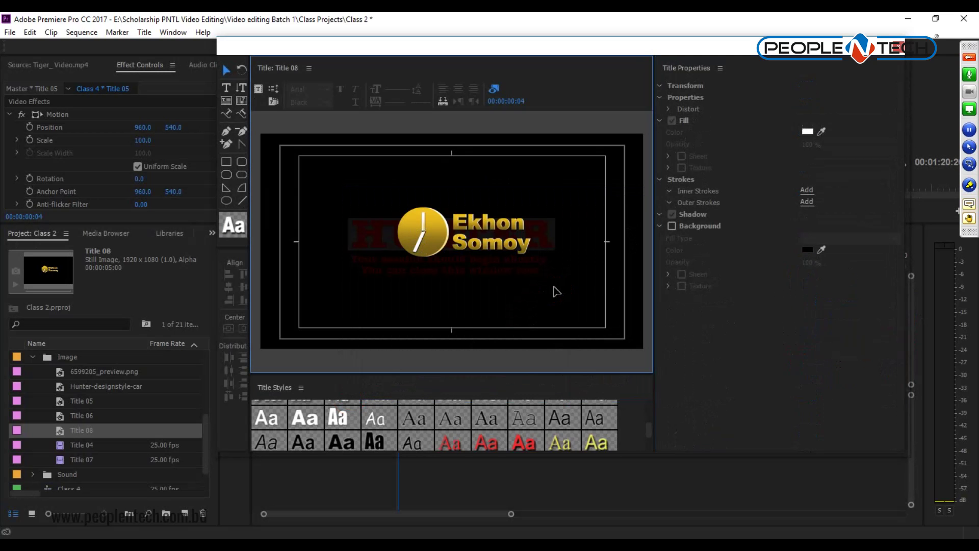
Step: Draw a white rectangle about 728 wide and 302 high over the logo and send it behind the clock and text
left_click(226, 162)
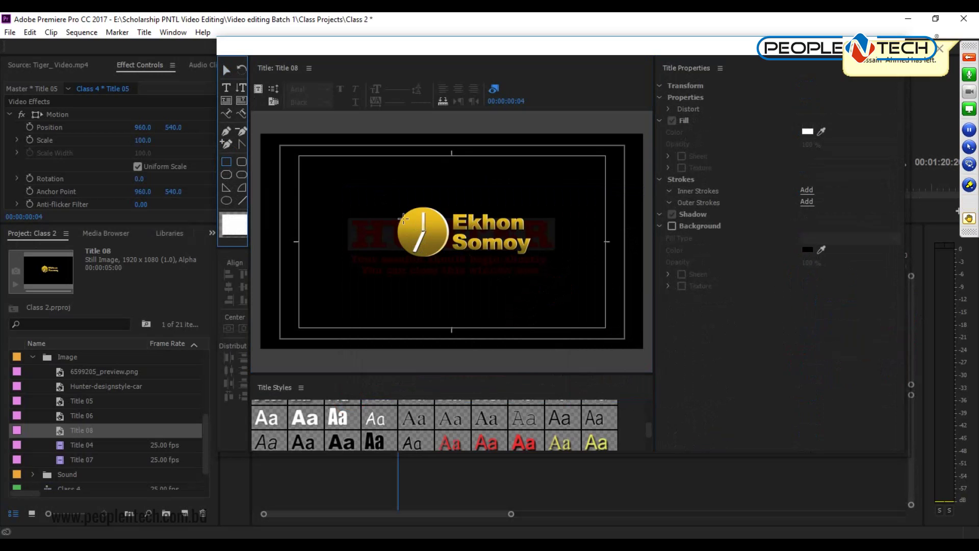
left_click_drag(390, 201, 538, 261)
left_click(227, 70)
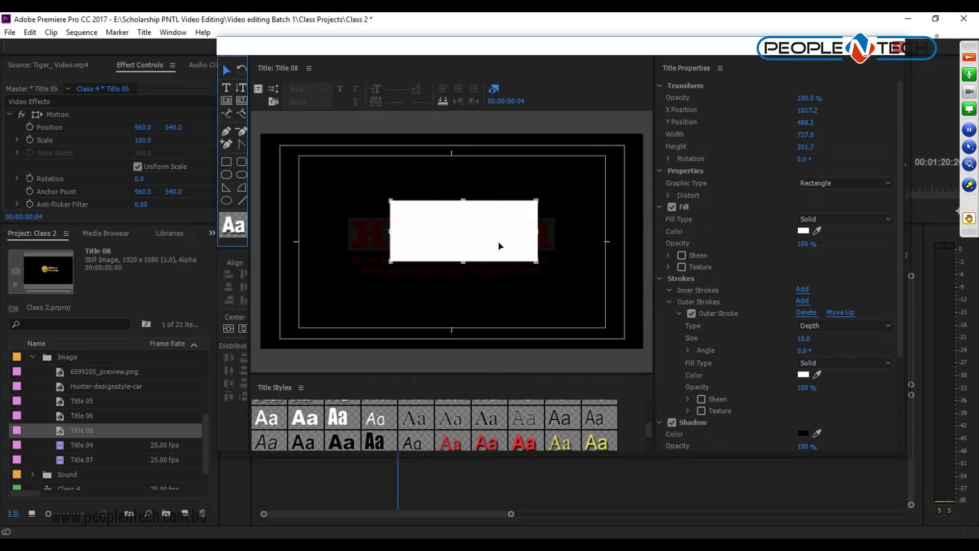
right_click(498, 237)
mouse_move(560, 387)
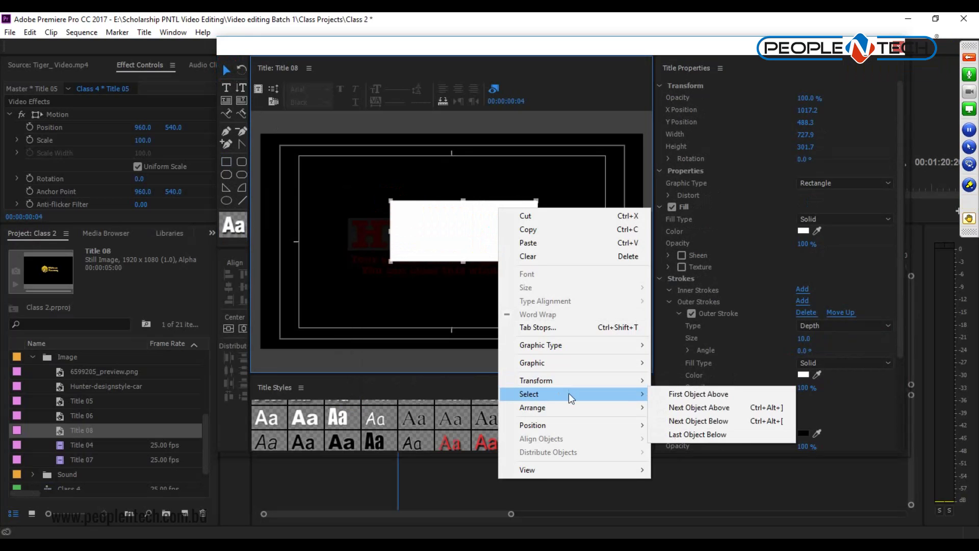
mouse_move(586, 408)
left_click(674, 434)
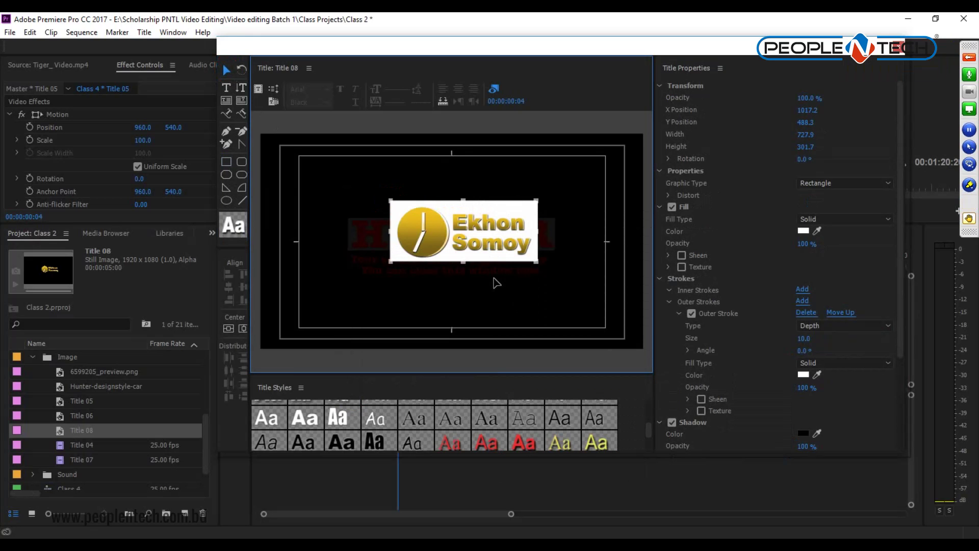
Step: Tighten the backing rectangle around the logo to about 679 wide and 277 high
left_click_drag(391, 201, 397, 203)
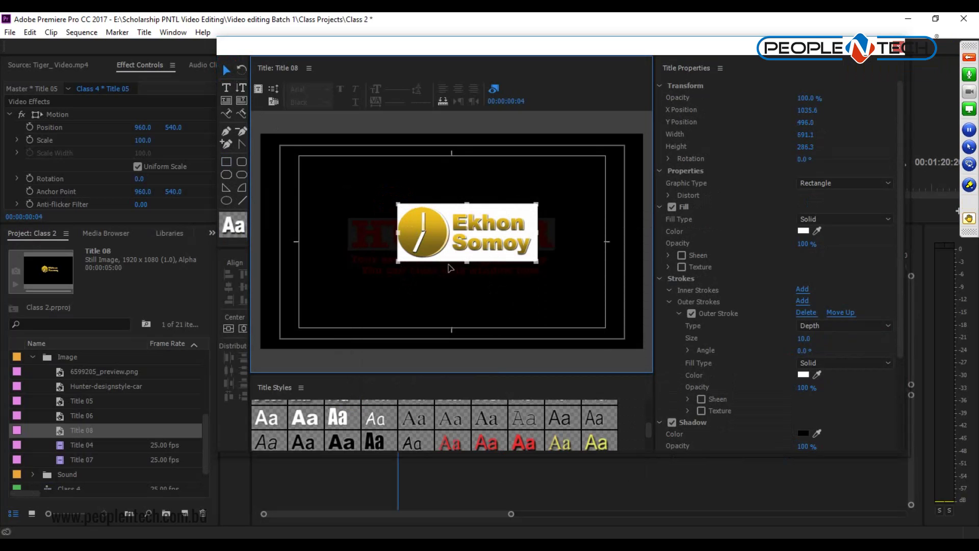
left_click_drag(466, 262, 465, 260)
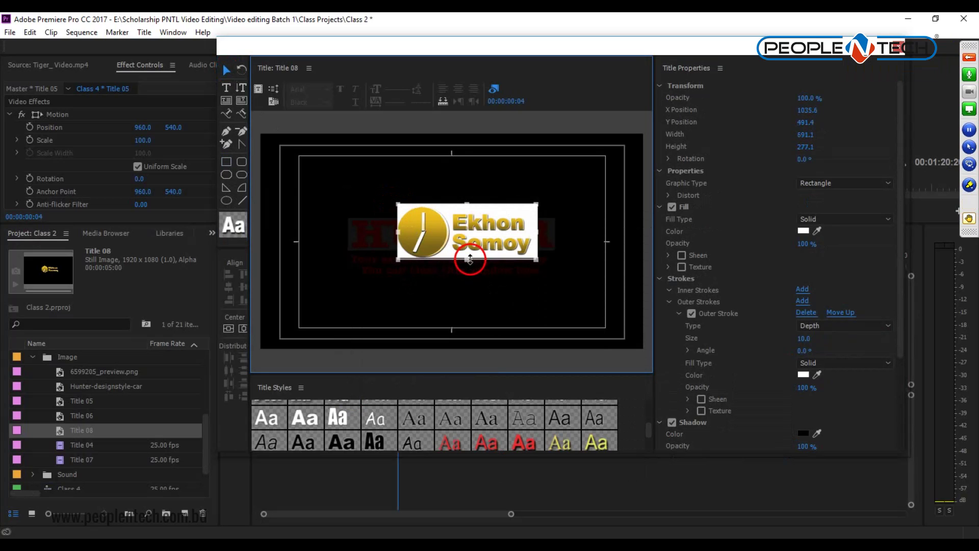
left_click_drag(536, 232, 534, 232)
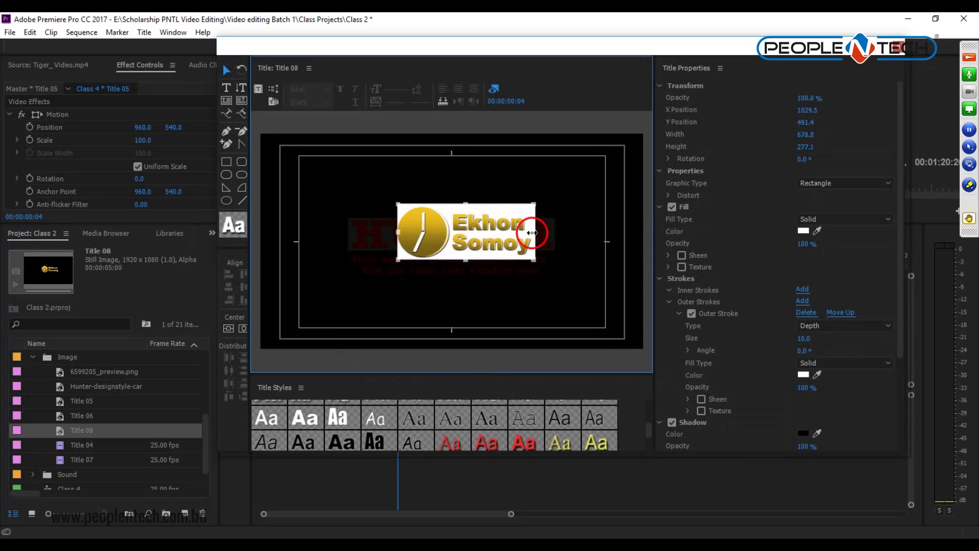
Step: Change the backing rectangle's fill type to Linear Gradient and color its second stop red
left_click(849, 221)
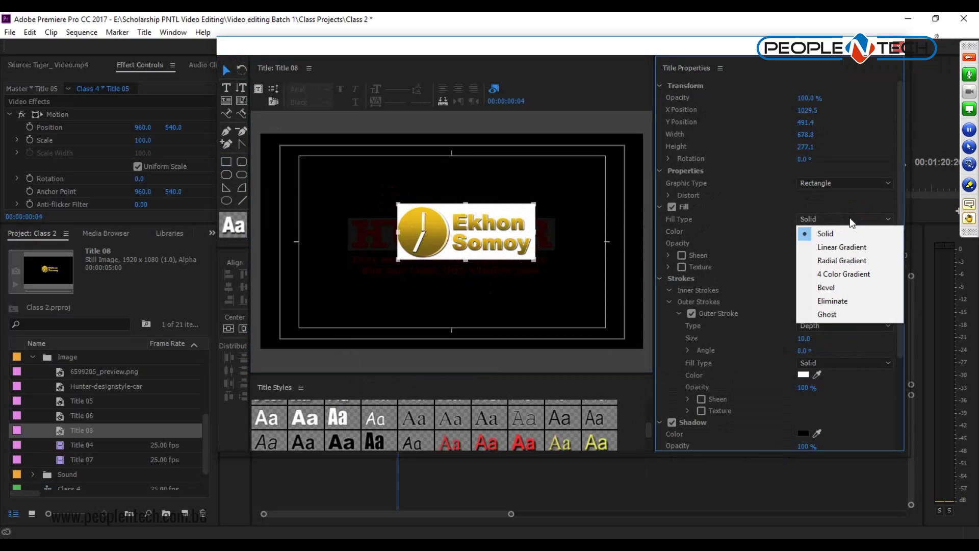
left_click(856, 249)
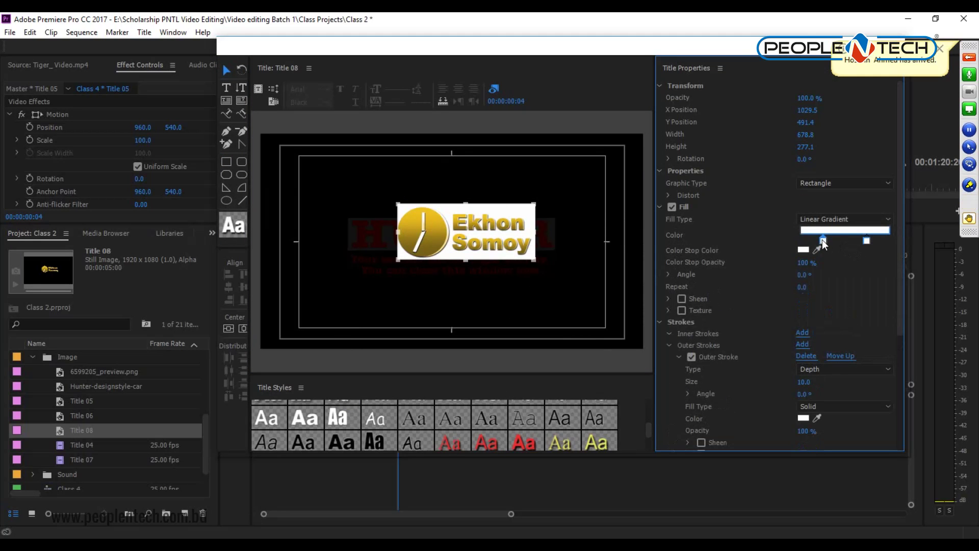
double_click(867, 240)
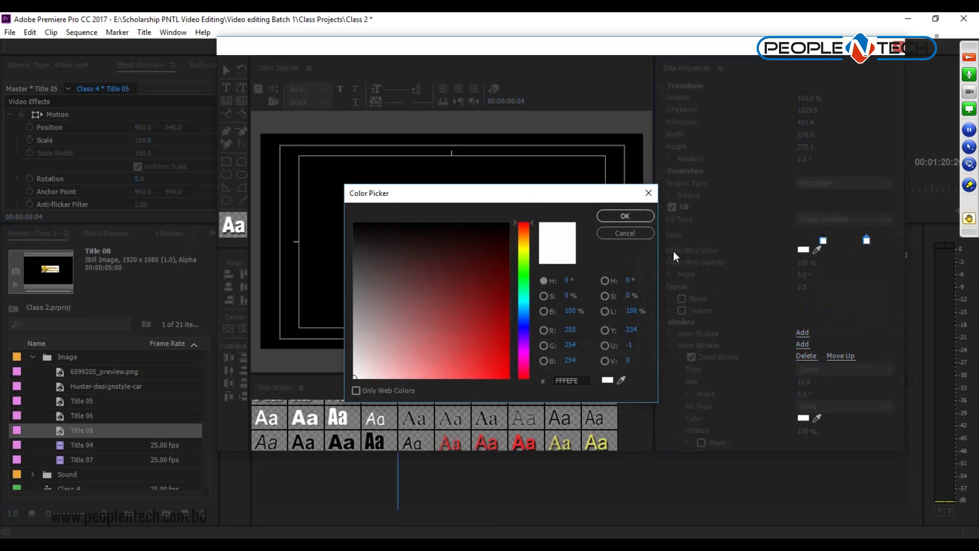
left_click(492, 330)
left_click_drag(492, 330, 520, 377)
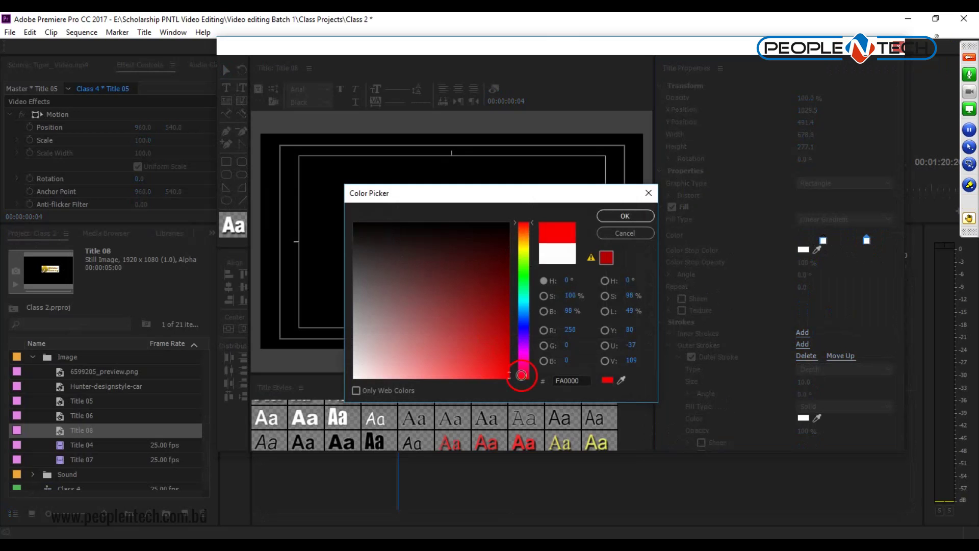
left_click(626, 216)
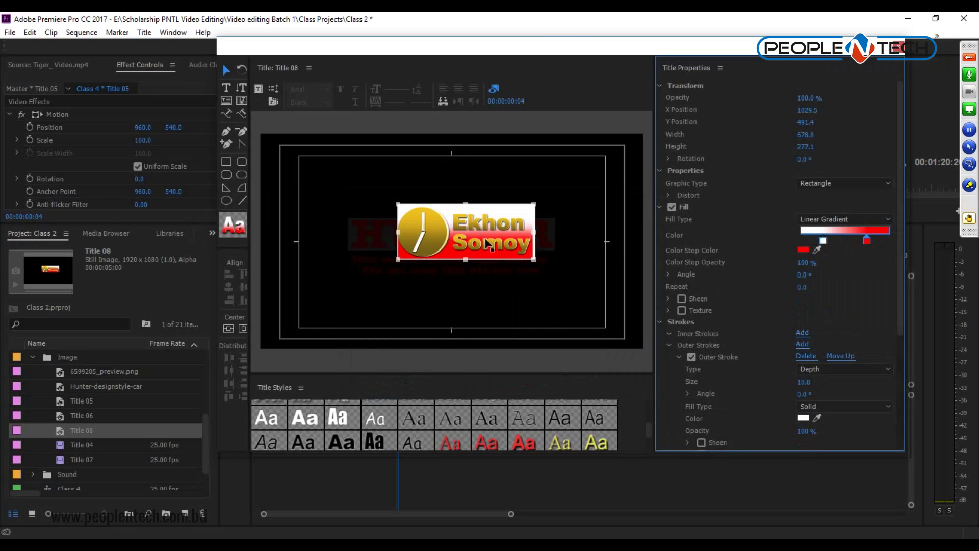
Step: Change the first color stop of the rectangle's gradient from white to a dark golden yellow
double_click(822, 240)
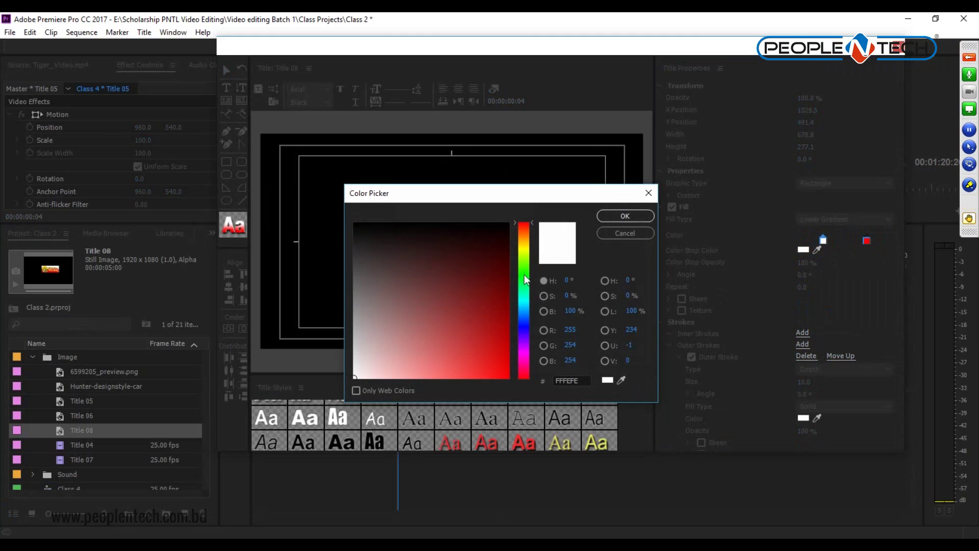
left_click(528, 275)
left_click(527, 246)
left_click(527, 241)
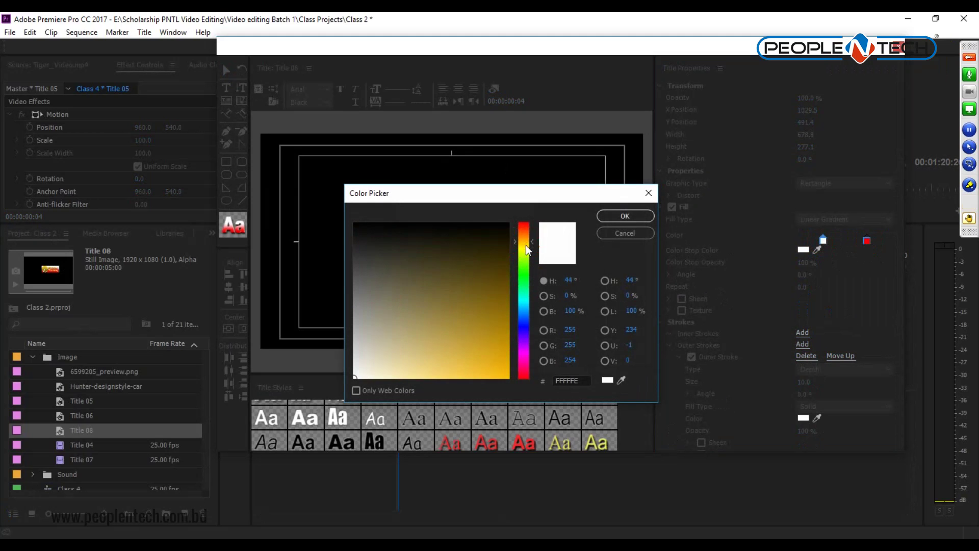
left_click(505, 345)
left_click(625, 216)
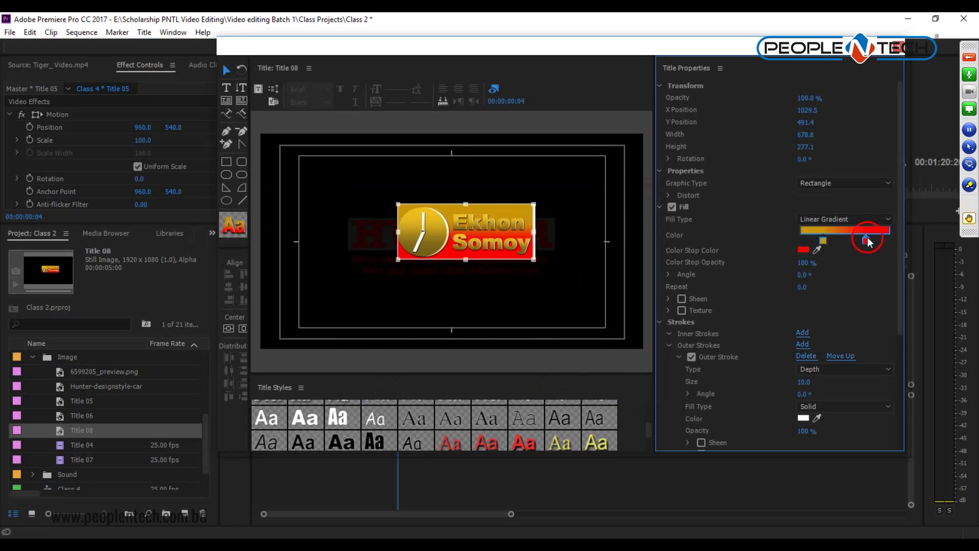
Step: Change the red color stop of the rectangle's gradient to near-white F7F7F7
double_click(867, 240)
left_click_drag(371, 340, 355, 373)
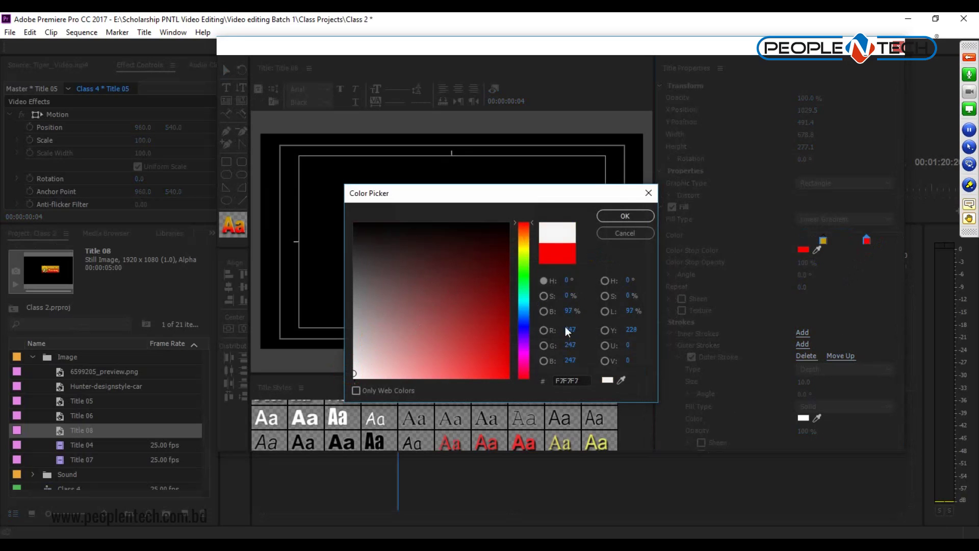
left_click(624, 215)
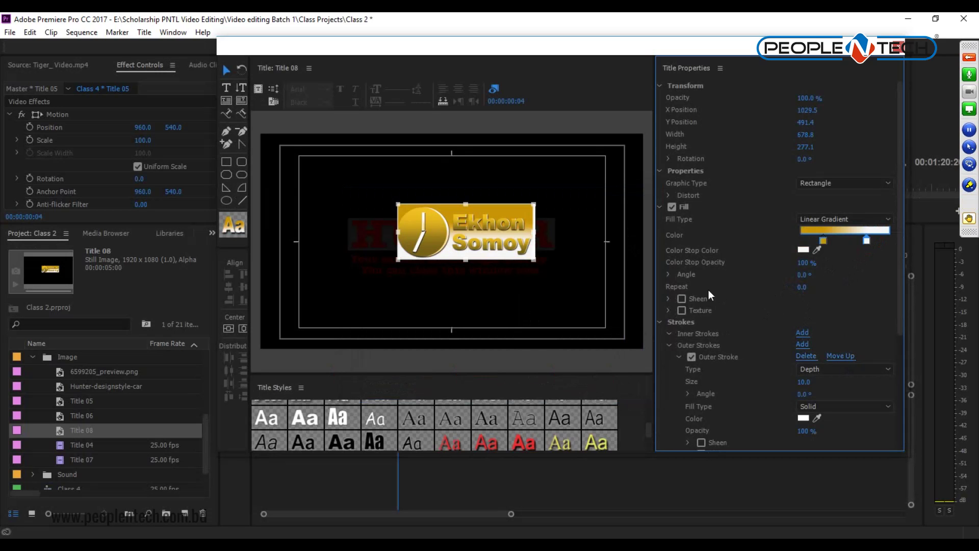
Step: Set the rectangle's gradient angle to 90° and move the white and gold stops to opposite ends of the gradient
left_click(802, 274)
type("90")
key("Return")
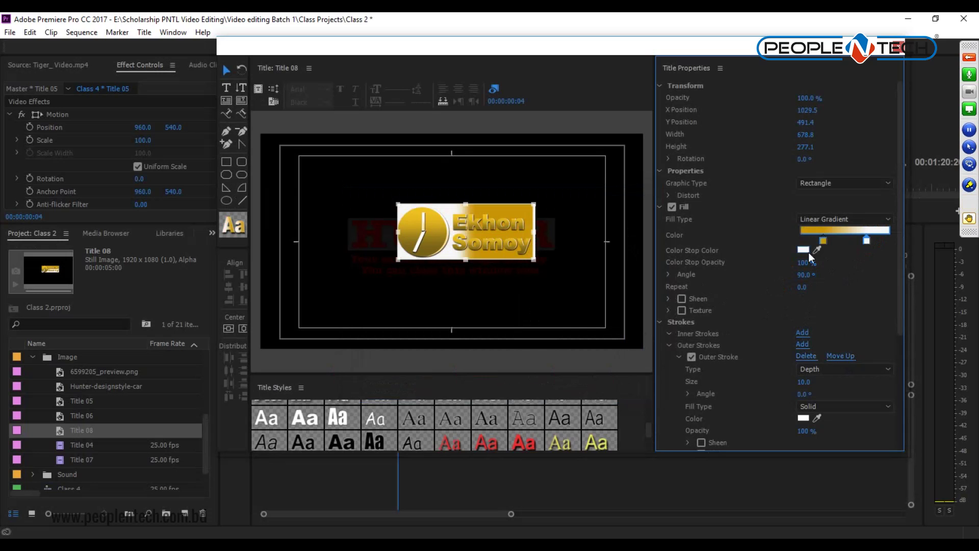
left_click_drag(867, 240, 888, 240)
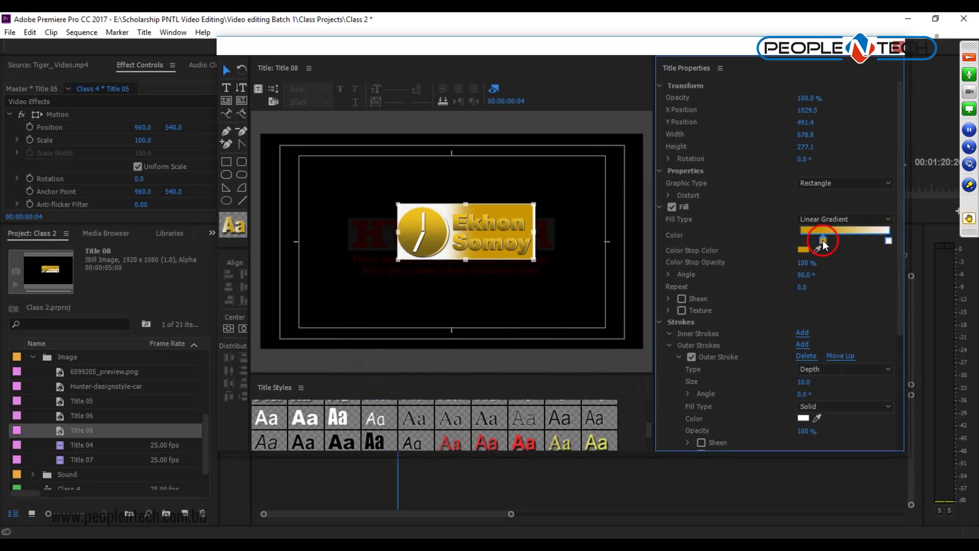
left_click_drag(822, 240, 799, 241)
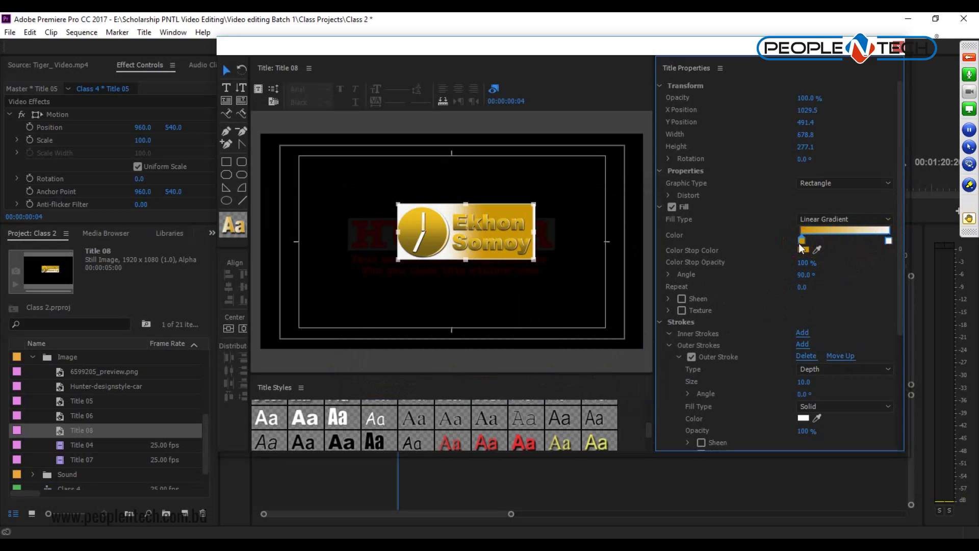
Step: Try a radial gradient with shifted color stops on the backing rectangle and return it to a linear gradient
left_click_drag(801, 241, 901, 239)
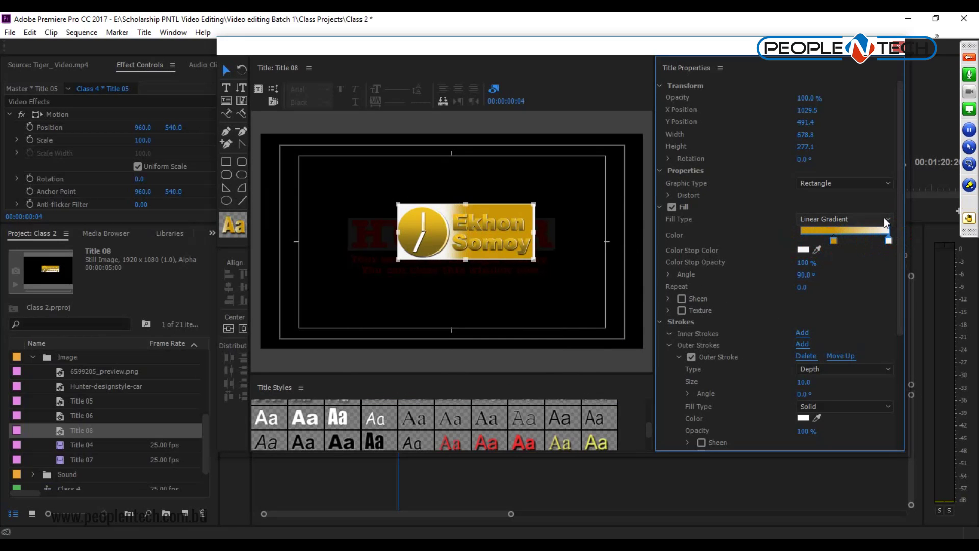
left_click(883, 218)
left_click(849, 258)
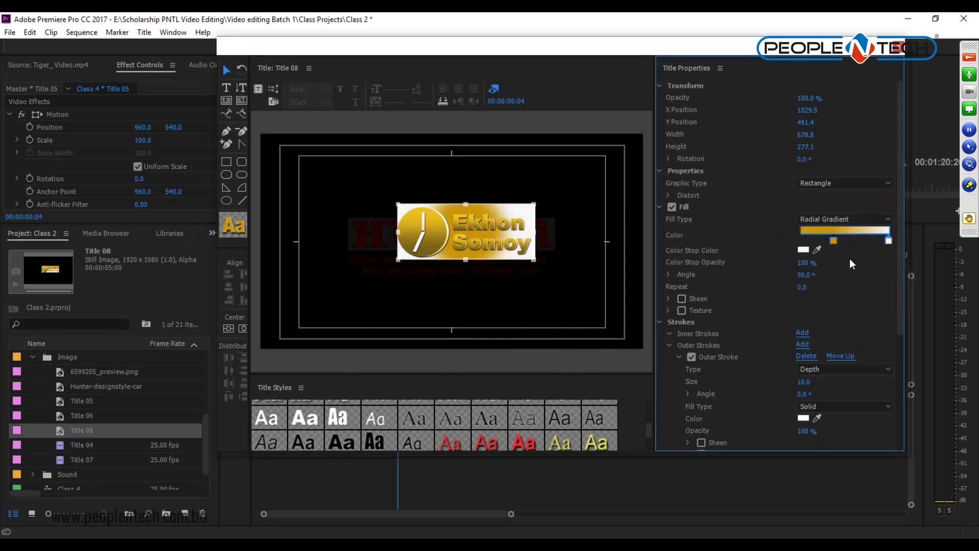
left_click_drag(888, 240, 821, 256)
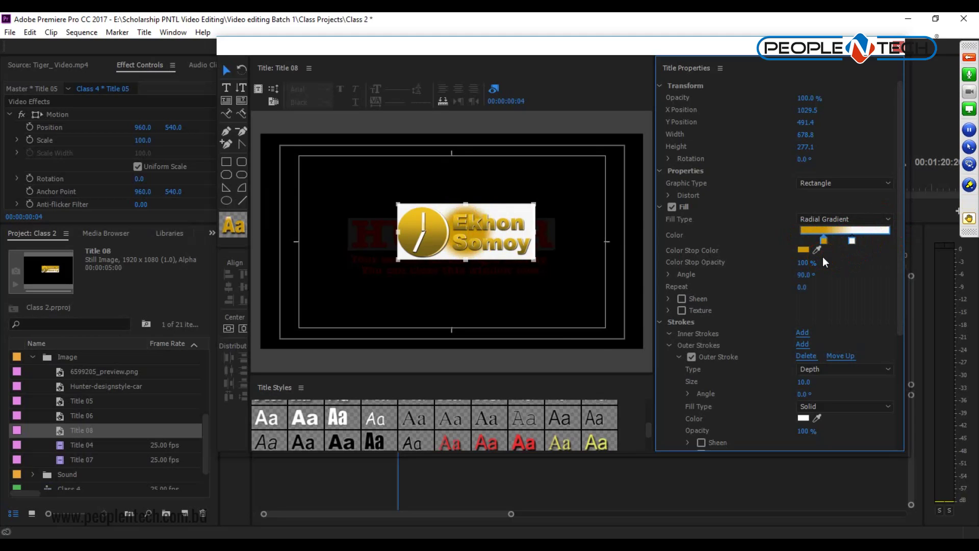
left_click(885, 239)
left_click_drag(885, 240, 892, 238)
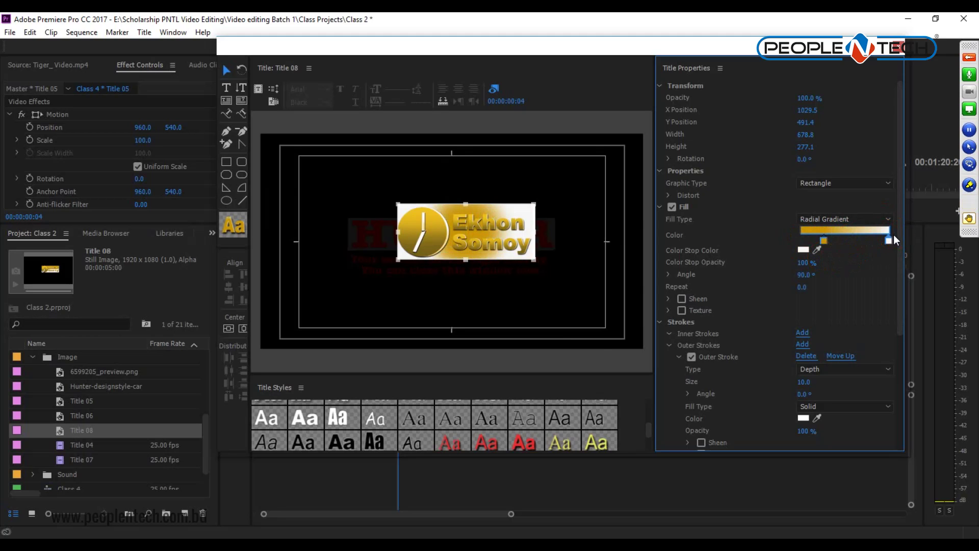
left_click(844, 221)
left_click(837, 246)
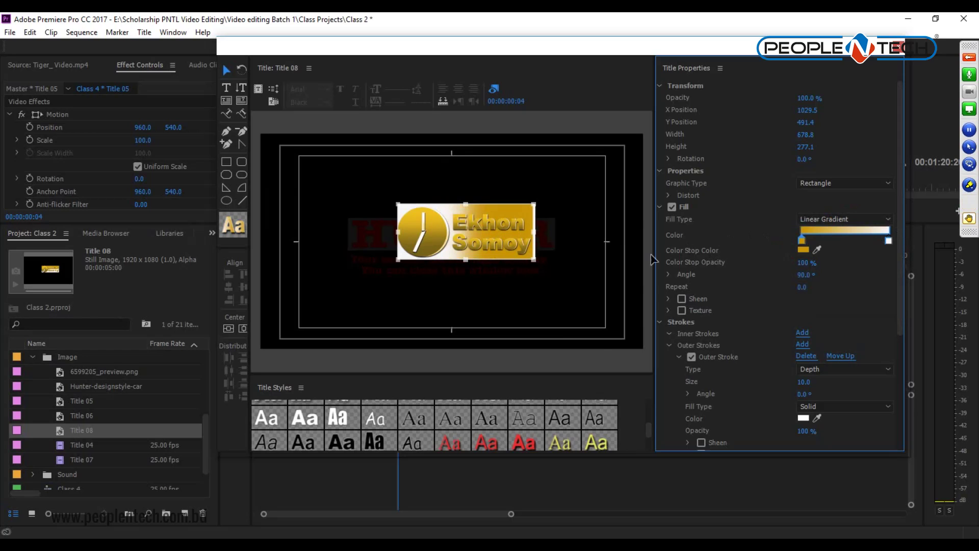
left_click(554, 267)
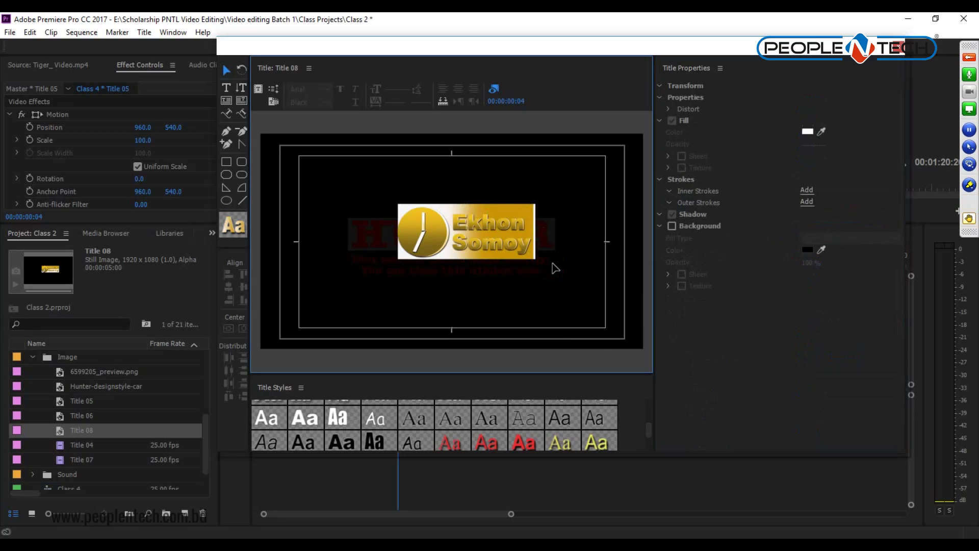
left_click(490, 219)
left_click(511, 208)
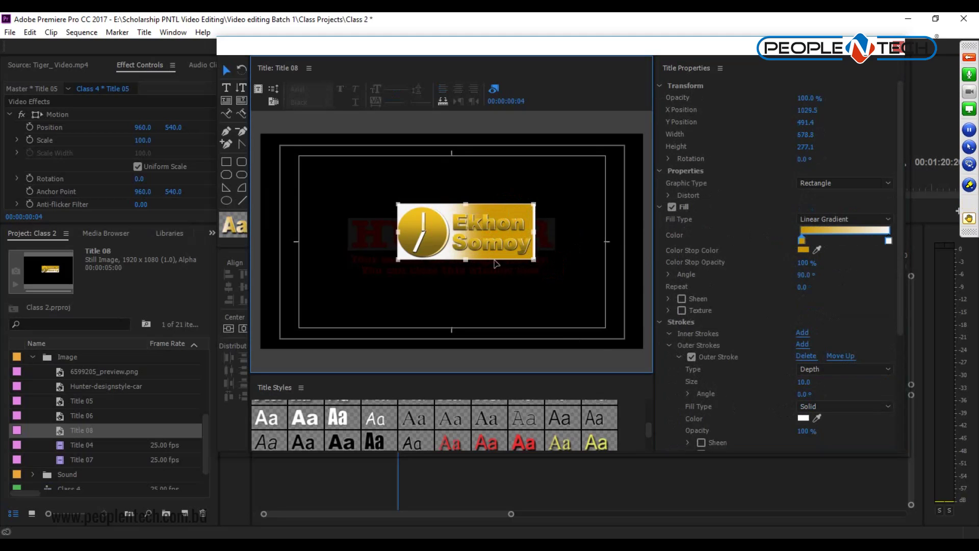
left_click(803, 418)
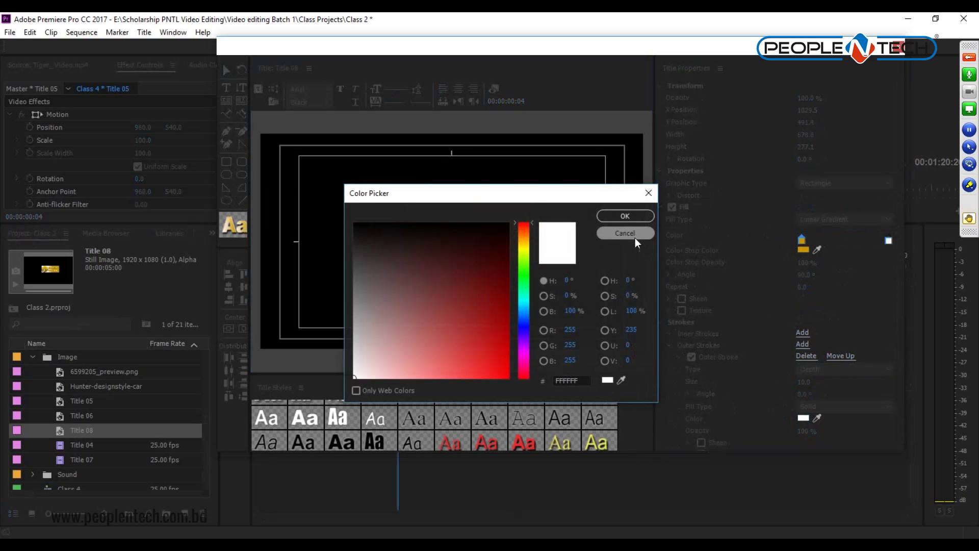
left_click(625, 233)
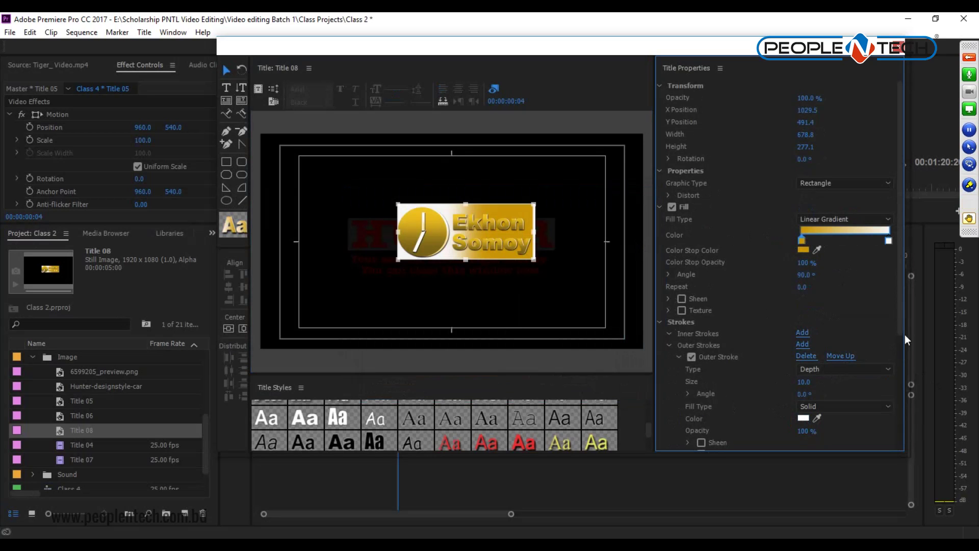
left_click_drag(898, 320, 905, 373)
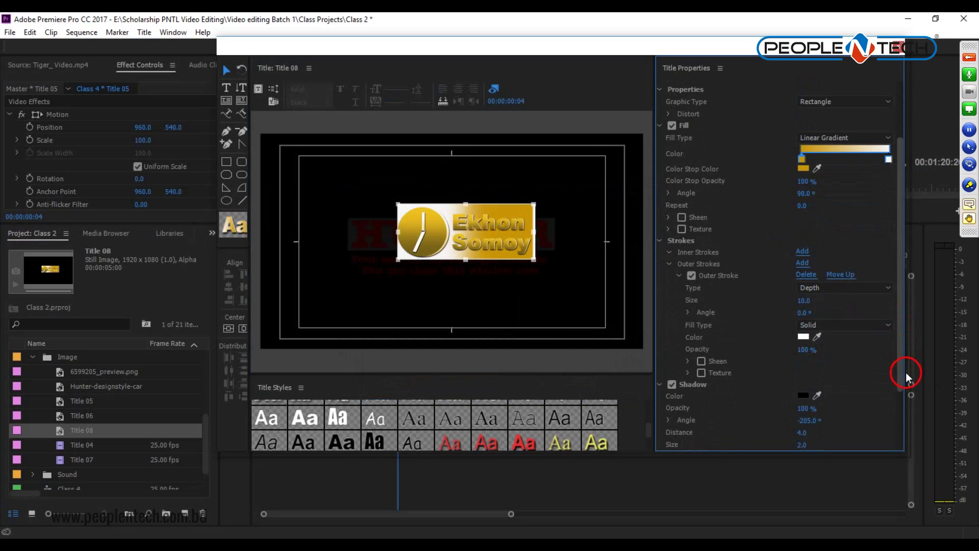
left_click(802, 337)
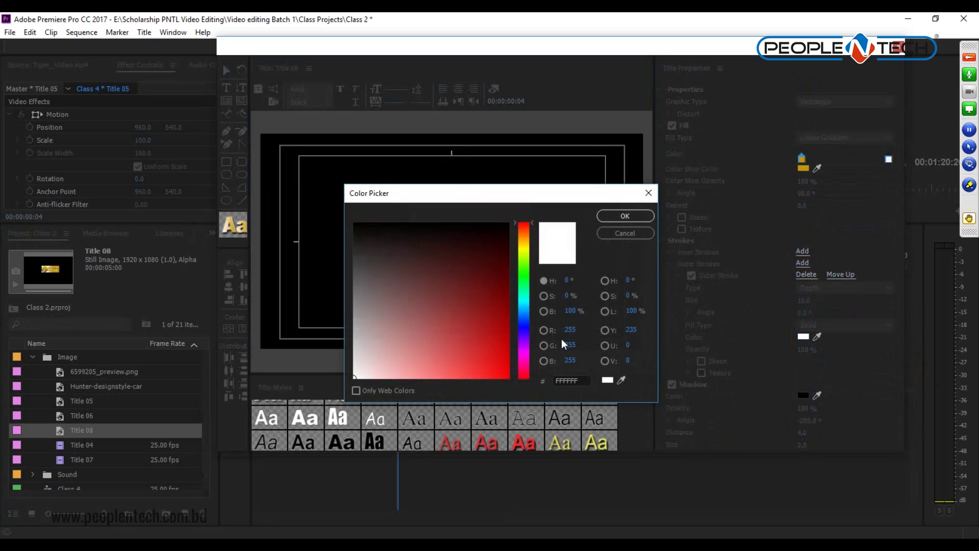
left_click(628, 234)
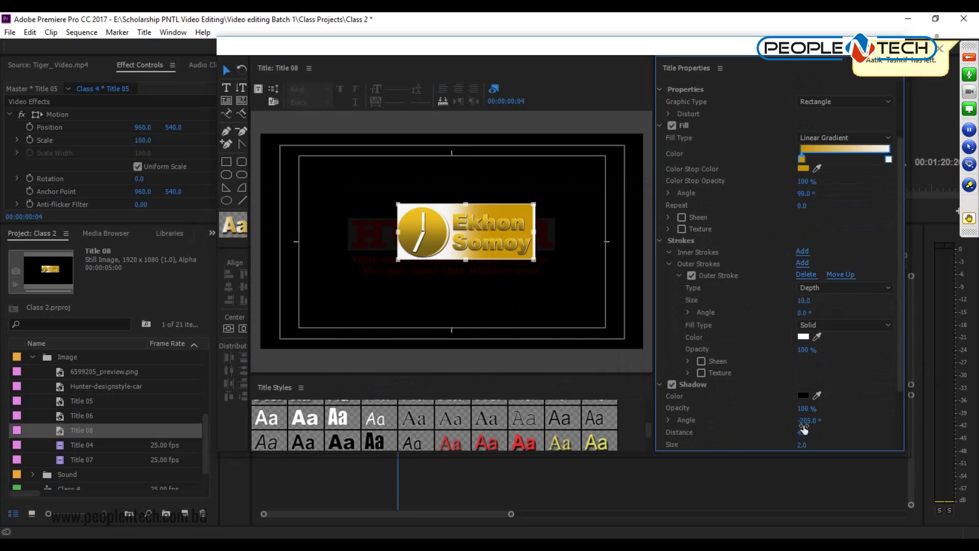
Step: Set the opacity of the backing rectangle's outer stroke to 0%
mouse_move(805, 349)
left_mouse_down()
mouse_move(566, 339)
mouse_move(284, 343)
left_mouse_up()
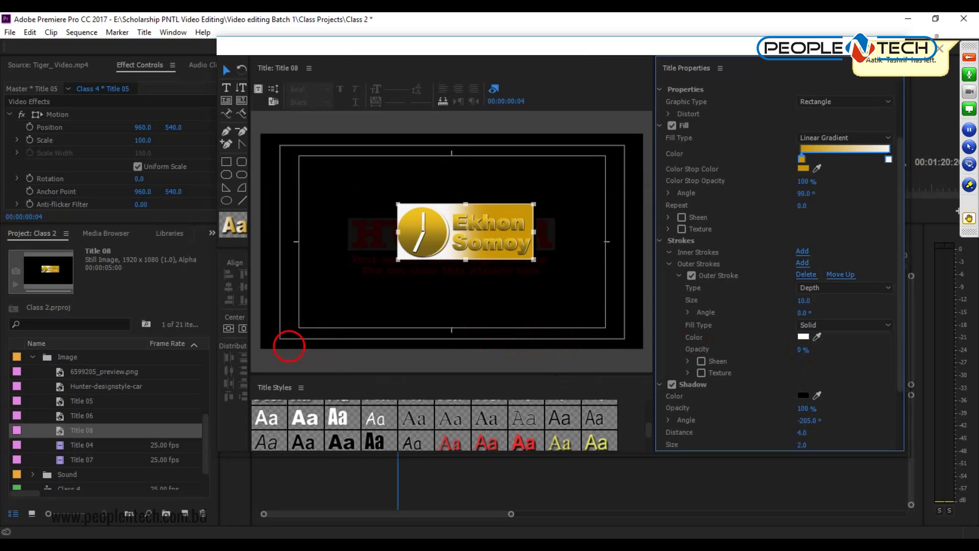
left_click(571, 291)
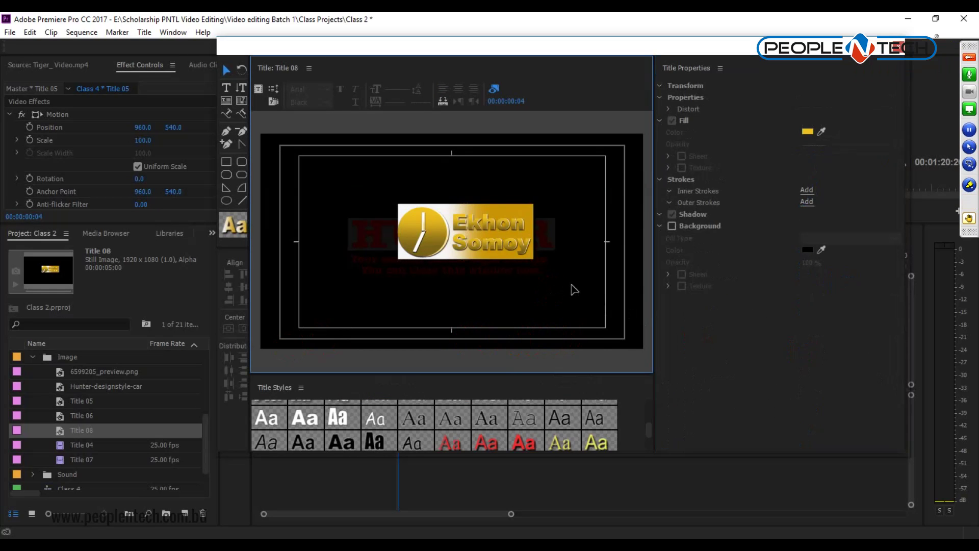
left_click(444, 257)
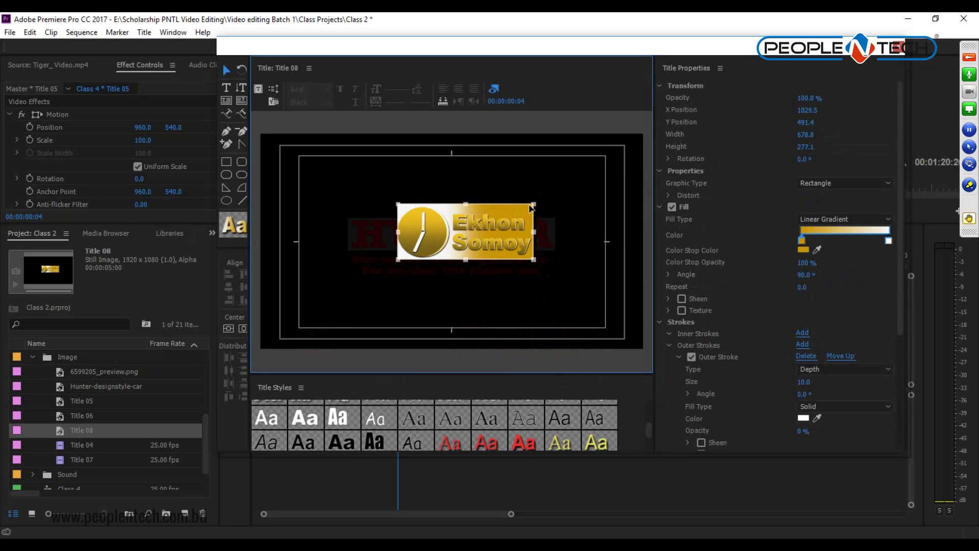
Step: Shrink the whole Ekhon Somoy logo to about 297 × 121, move it to the frame's upper-right corner, and close the title
left_click_drag(357, 188, 555, 301)
left_click(372, 192)
left_click(590, 317)
left_click(575, 281)
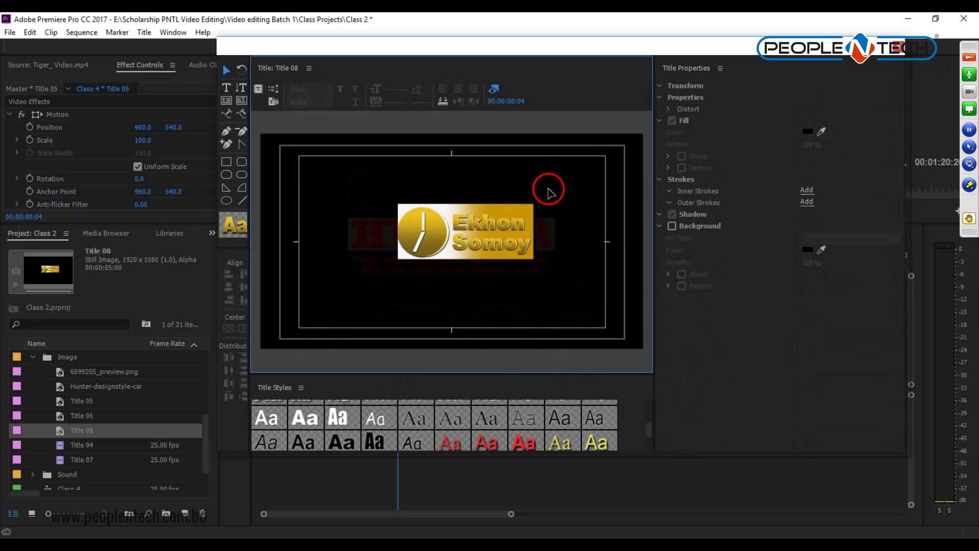
left_click_drag(546, 190, 383, 269)
left_click_drag(436, 230, 564, 169)
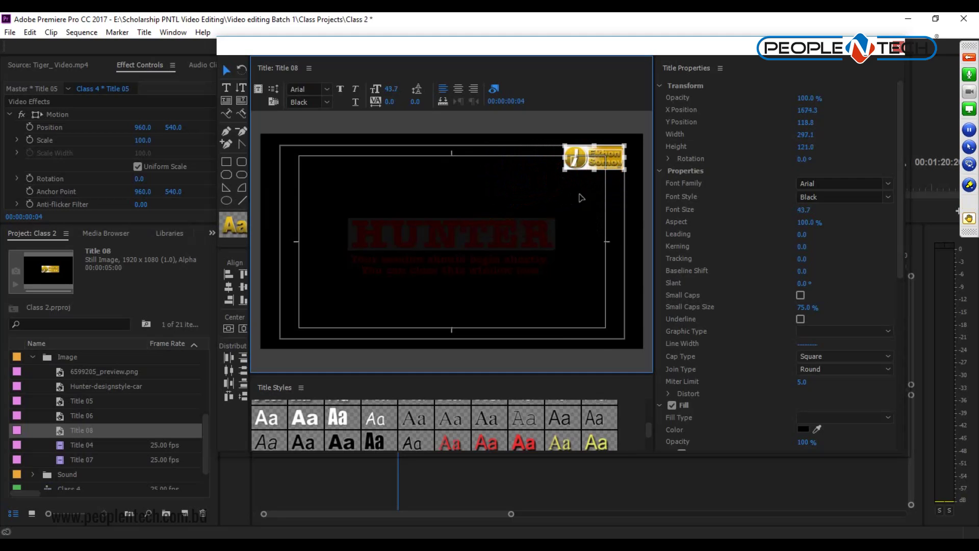
left_click(569, 273)
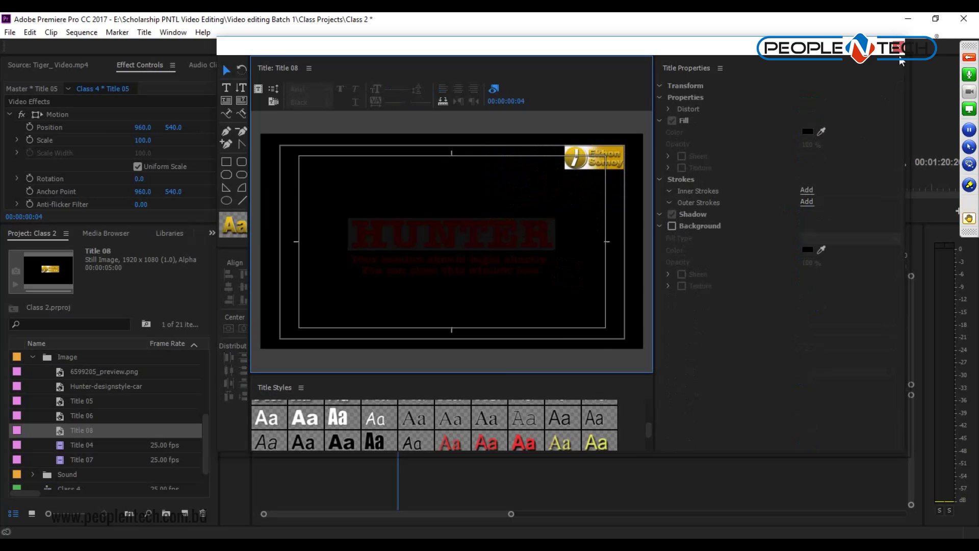
key("ctrl+w")
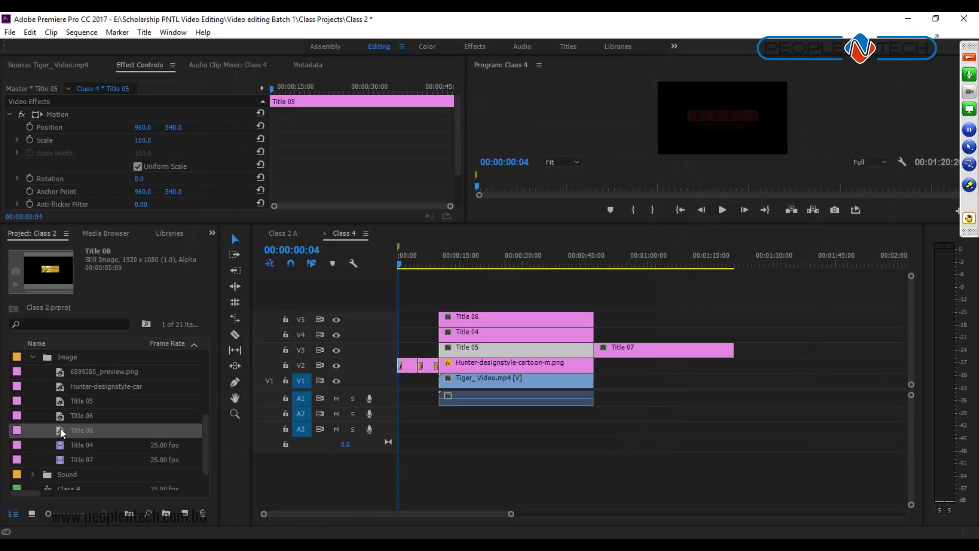
Step: Replace the Hunter-designstyle-cartoon-m.png clip on V2 with Title 08, spanning the full length of the Tiger_Video.mp4 clip
left_click(470, 348)
left_click(497, 262)
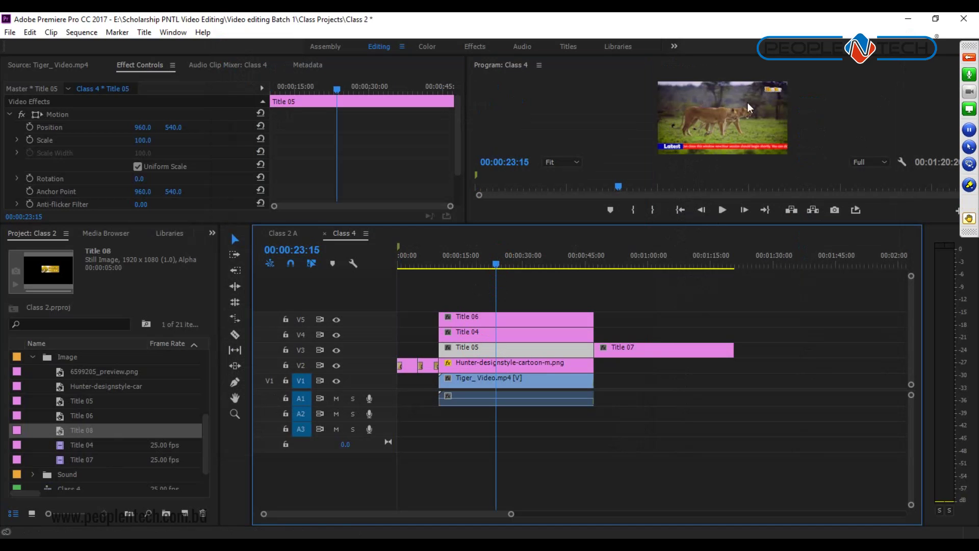
left_click(336, 351)
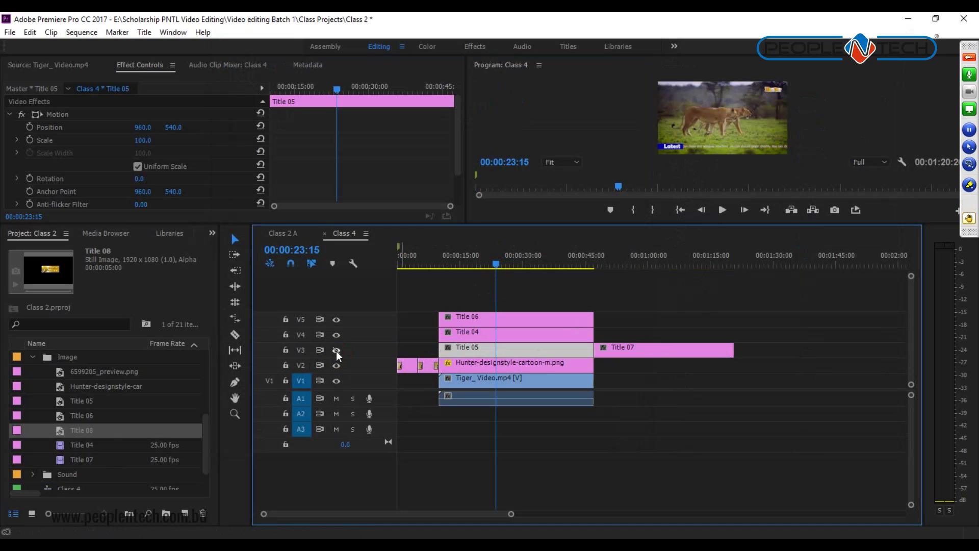
left_click(336, 350)
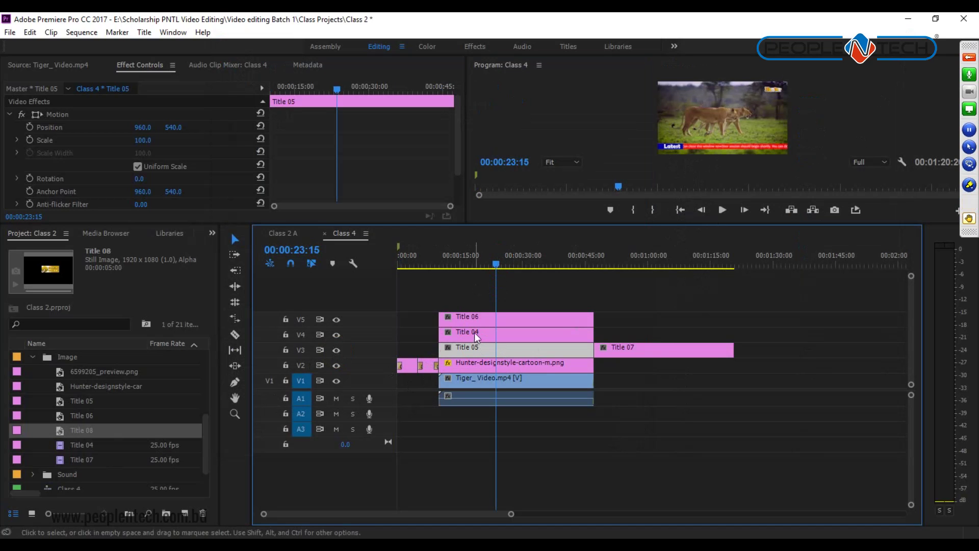
left_click(476, 364)
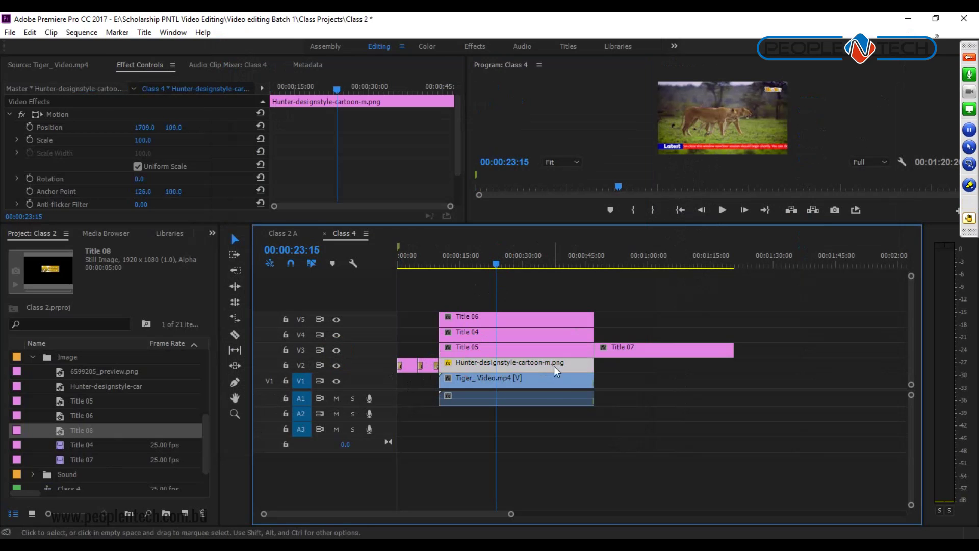
key("Delete")
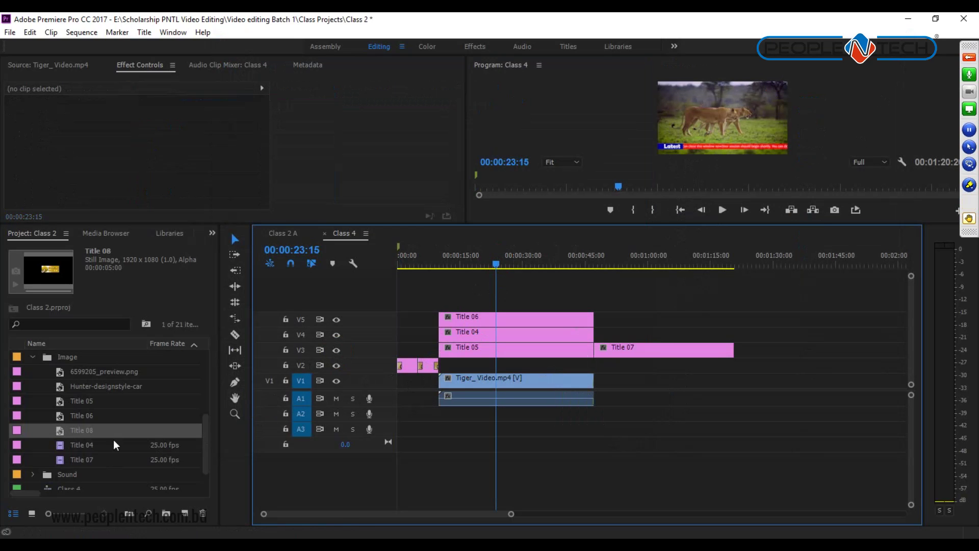
left_click_drag(61, 435, 594, 362)
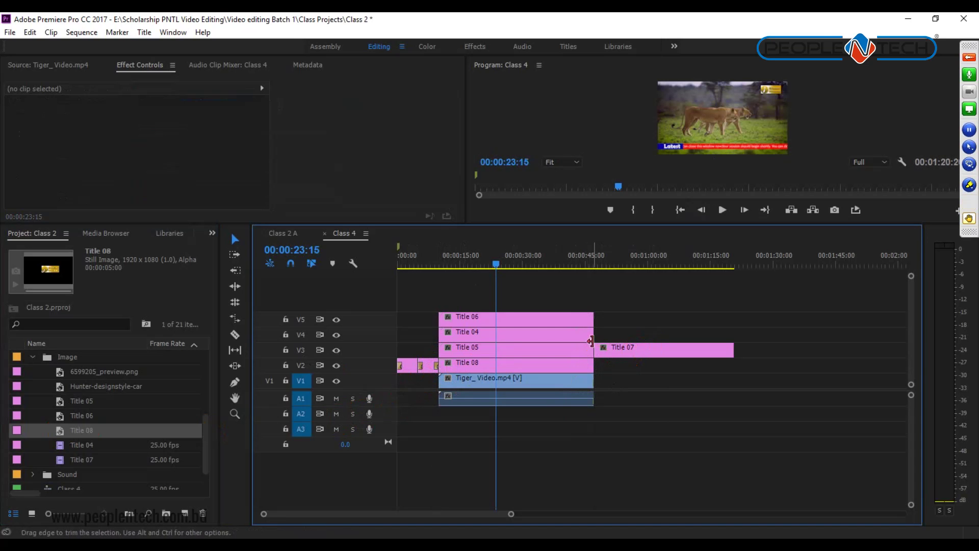
Step: Enlarge the program monitor and examine the logo and ticker over the tiger footage at full size
left_click(686, 275)
left_click_drag(681, 365, 680, 366)
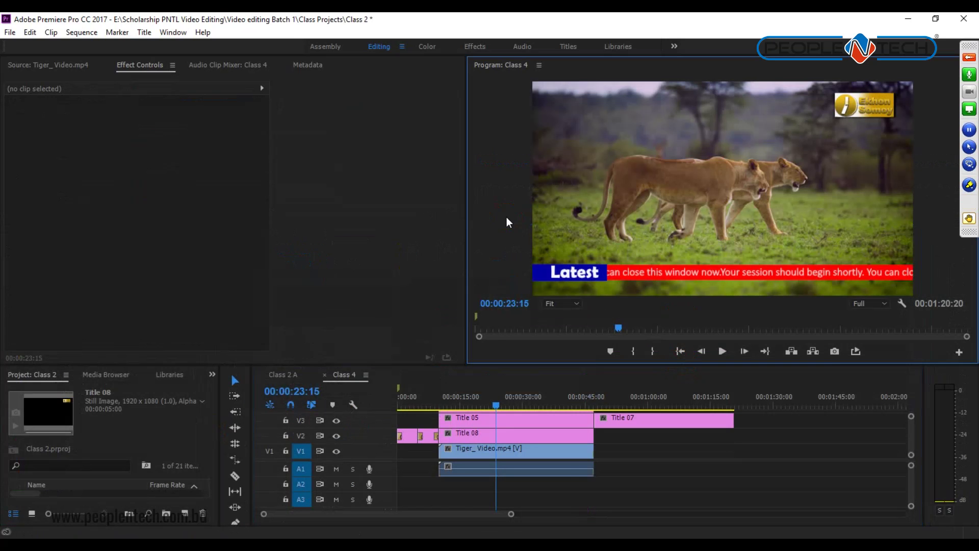
key("grave")
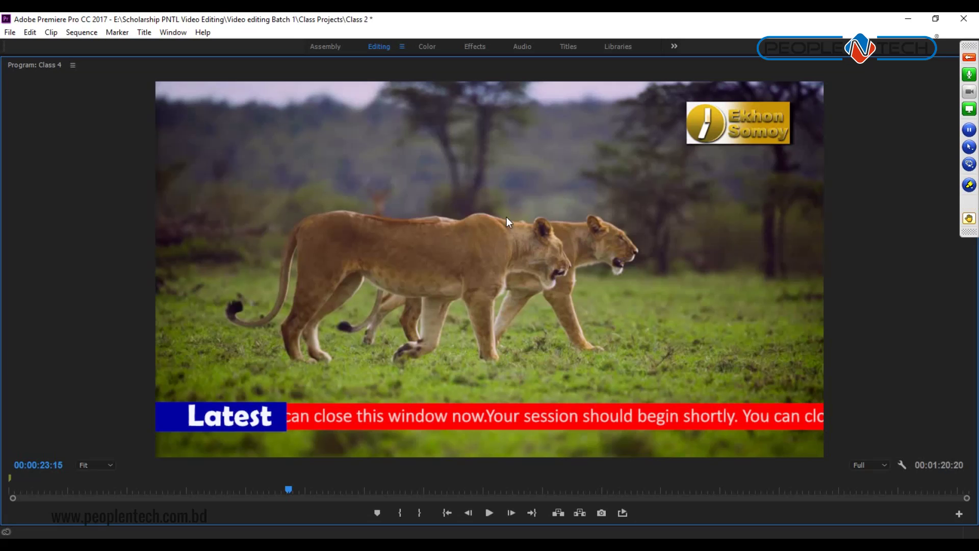
key("grave")
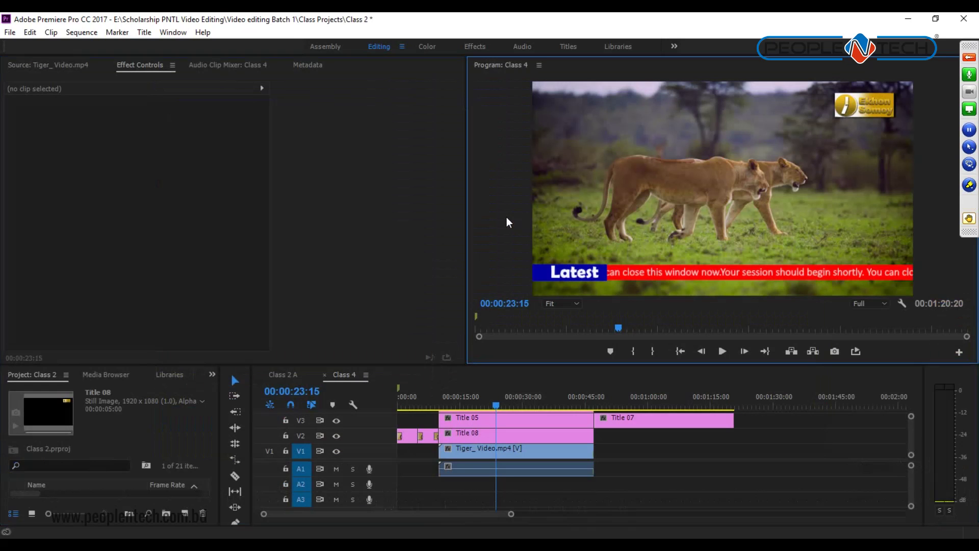
key("grave")
key("grave")
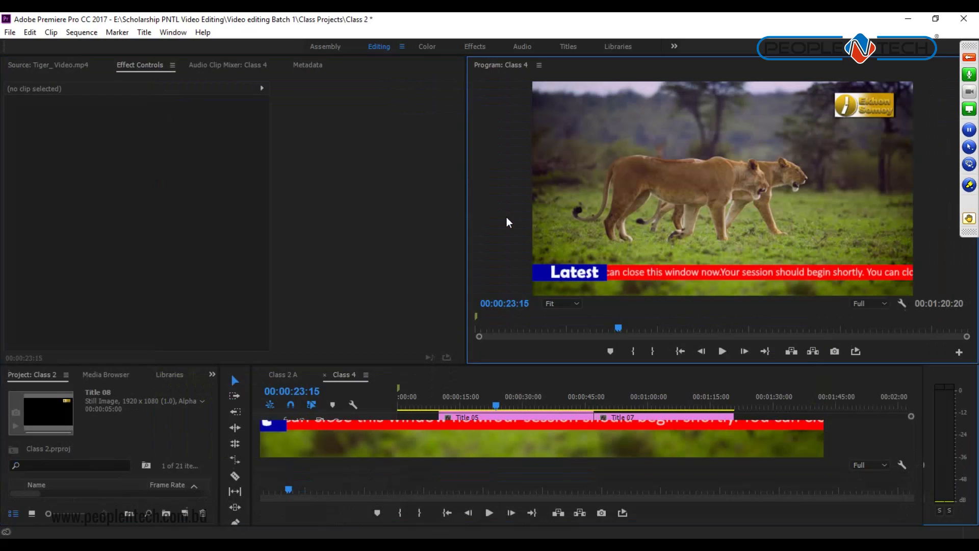
key("grave")
key("grave")
key("grave")
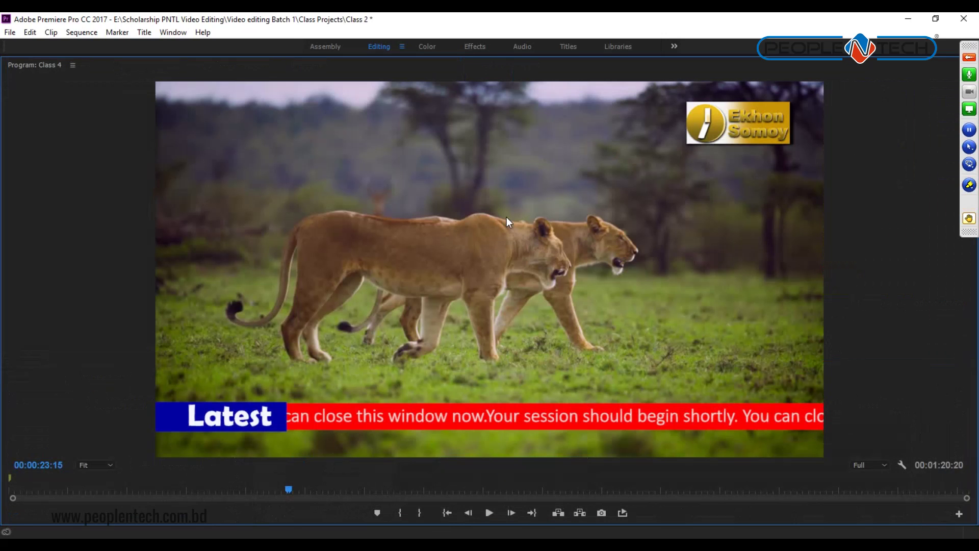
key("grave")
key("grave")
key("grave")
key("grave")
Step: Play the opening titles from the start of the sequence and stop just before the tiger footage
left_click(448, 513)
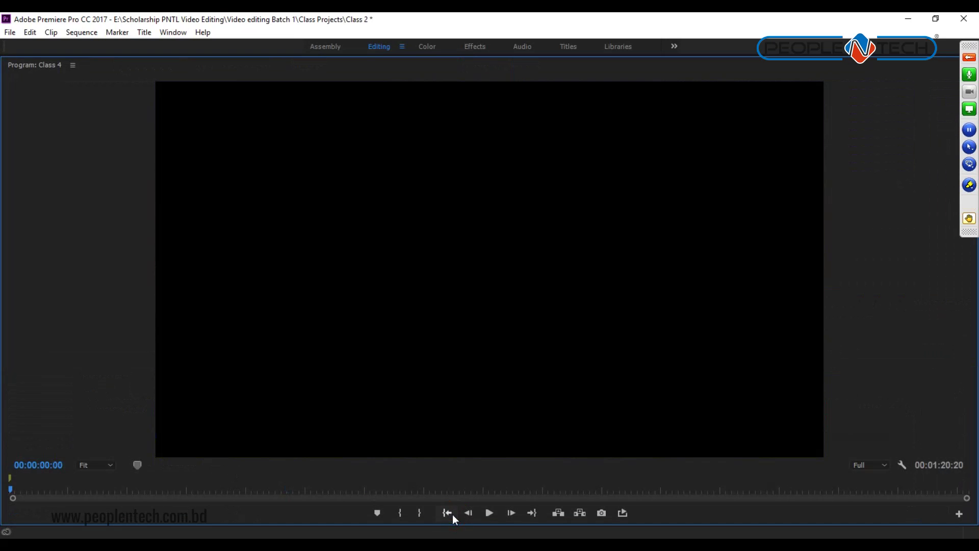
left_click(489, 514)
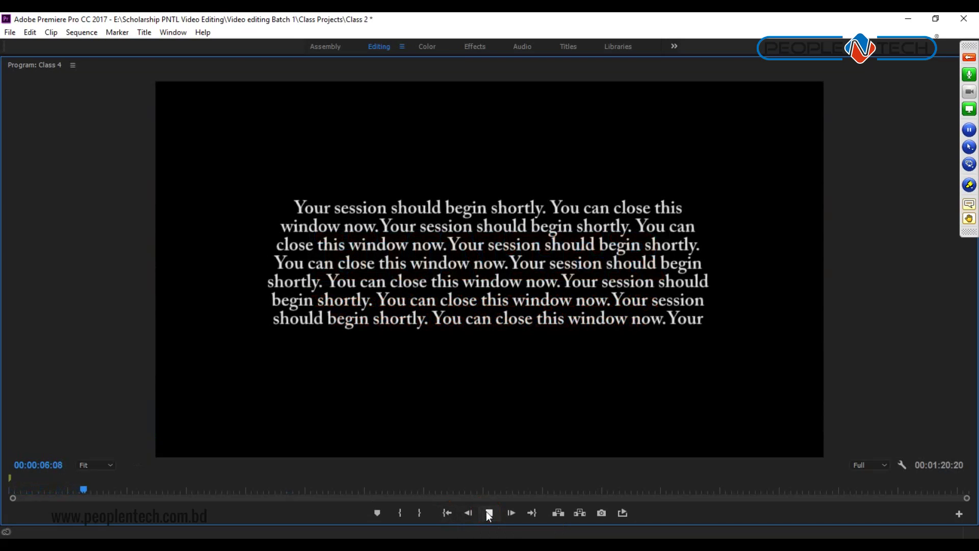
key("grave")
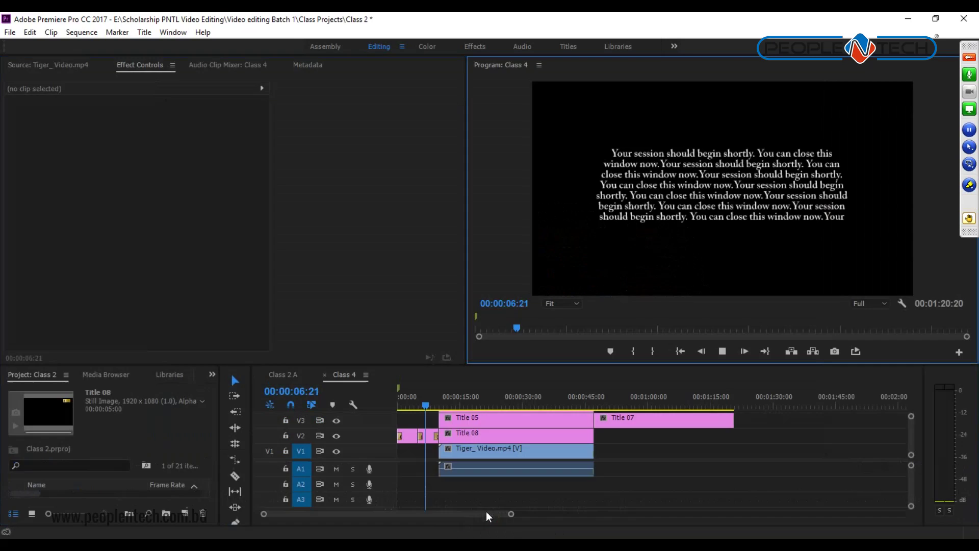
key("space")
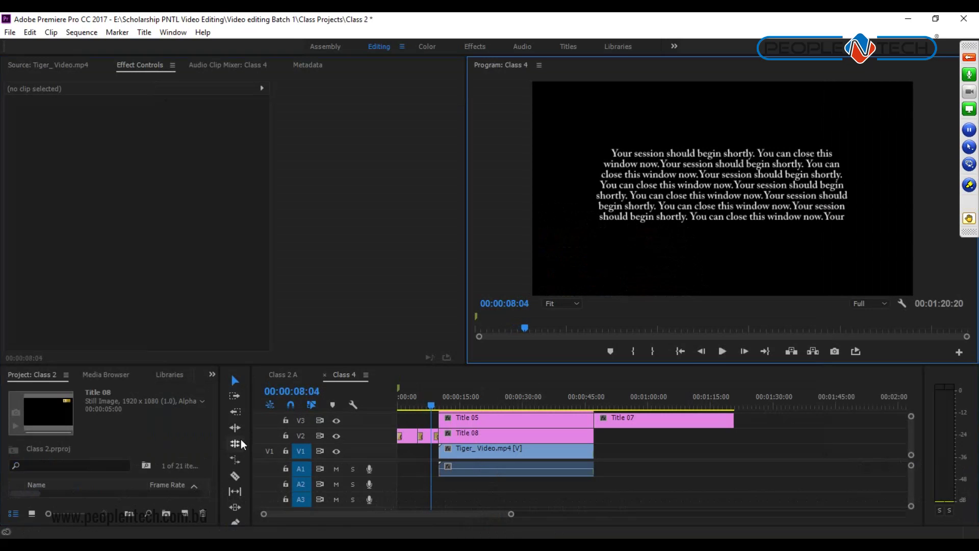
Step: Add Mysterious_Suspense.mp3 from the Sound bin to track A2, starting together with the Tiger_Video.mp4 clip
left_click_drag(324, 363, 323, 214)
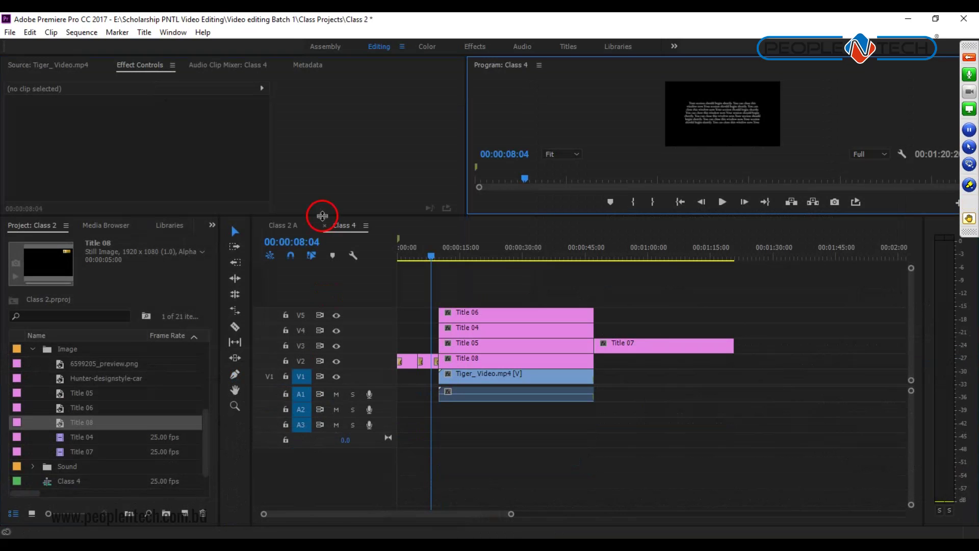
left_click(33, 450)
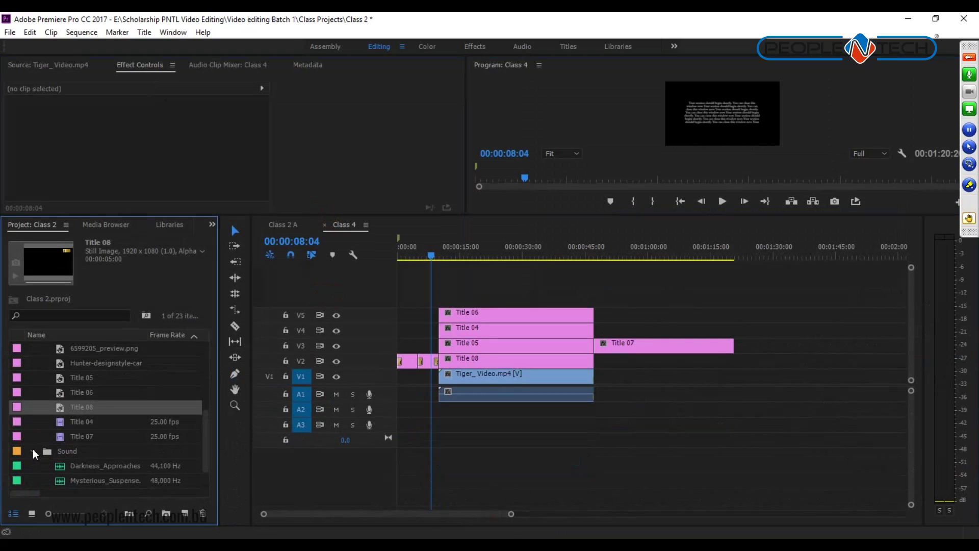
left_click(78, 480)
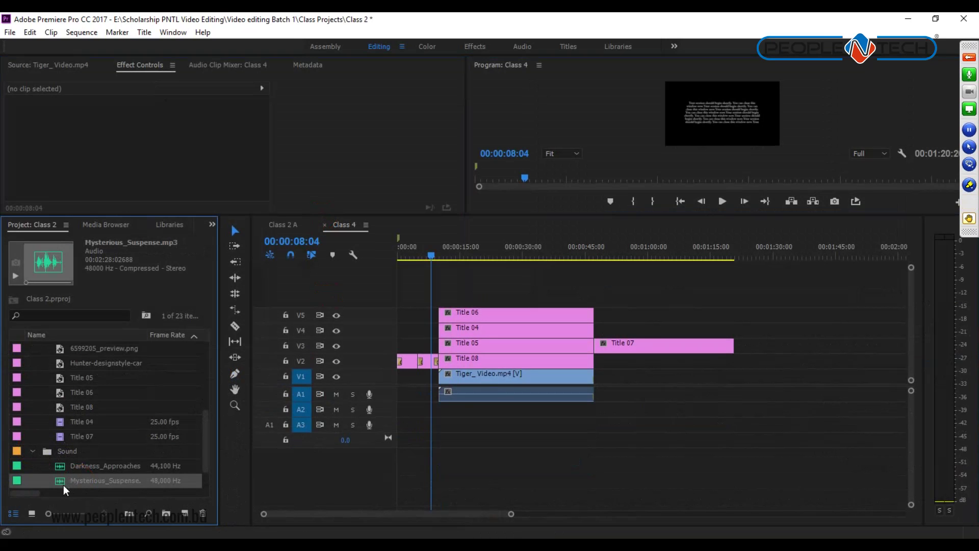
left_click_drag(60, 485, 442, 410)
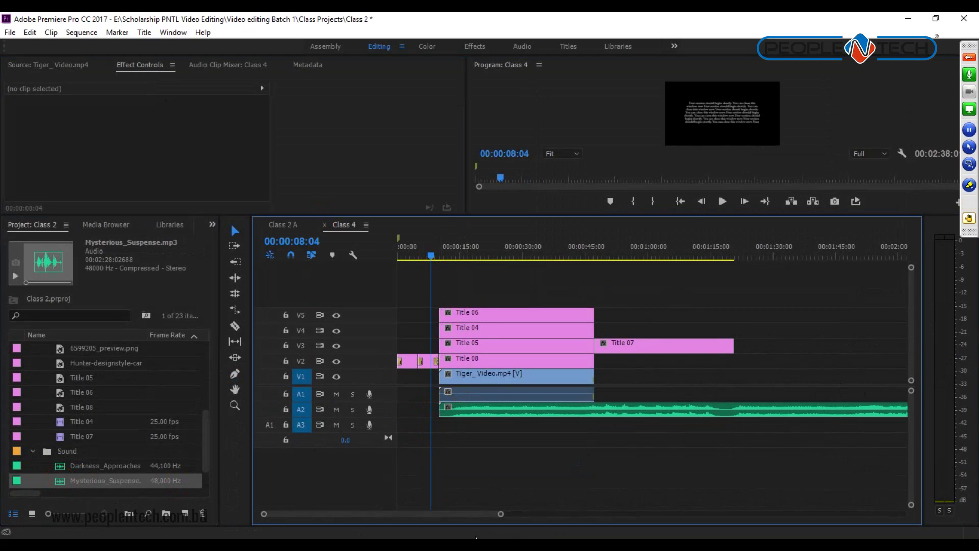
left_click_drag(501, 515, 566, 519)
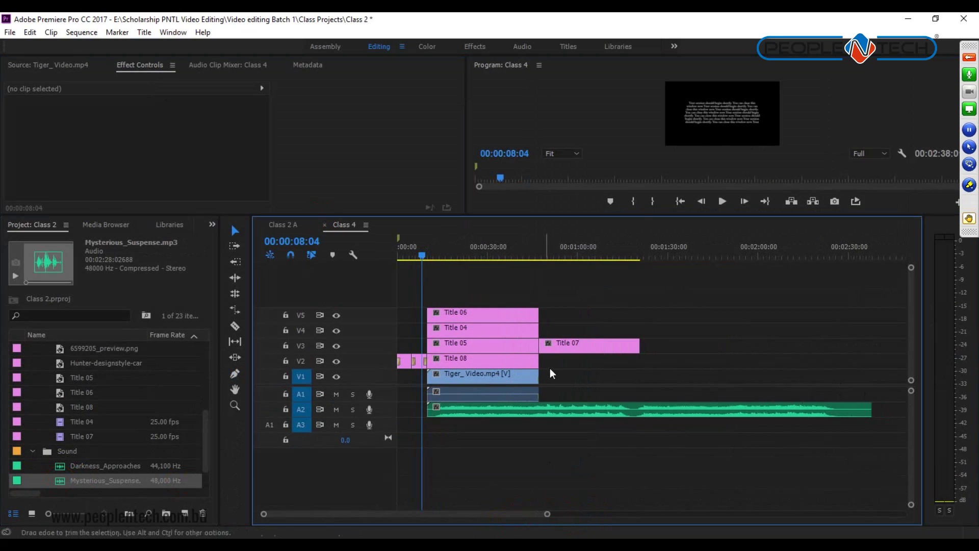
Step: Return the playhead to the sequence start and view the Project panel and the timeline maximized in turn
left_click_drag(431, 253, 360, 259)
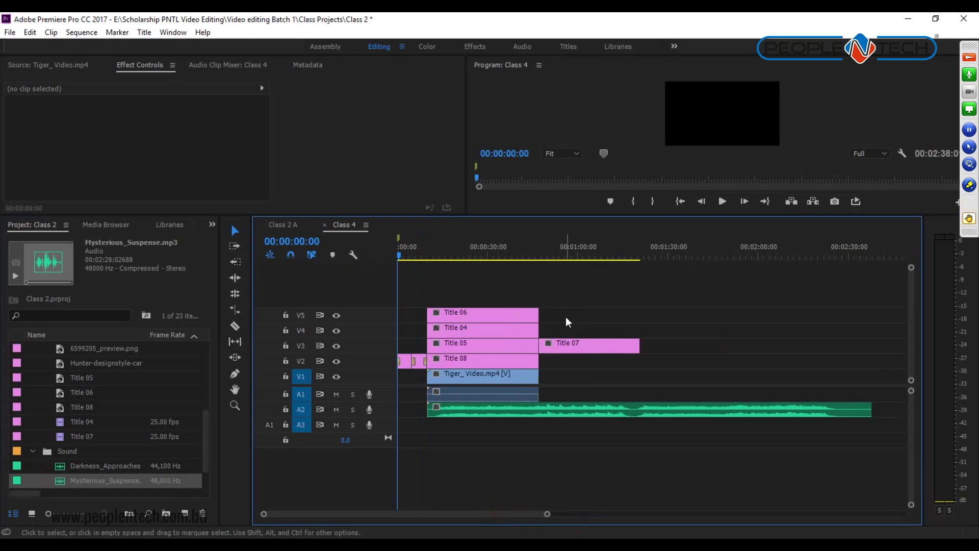
key("grave")
key("grave")
left_click(189, 303)
key("grave")
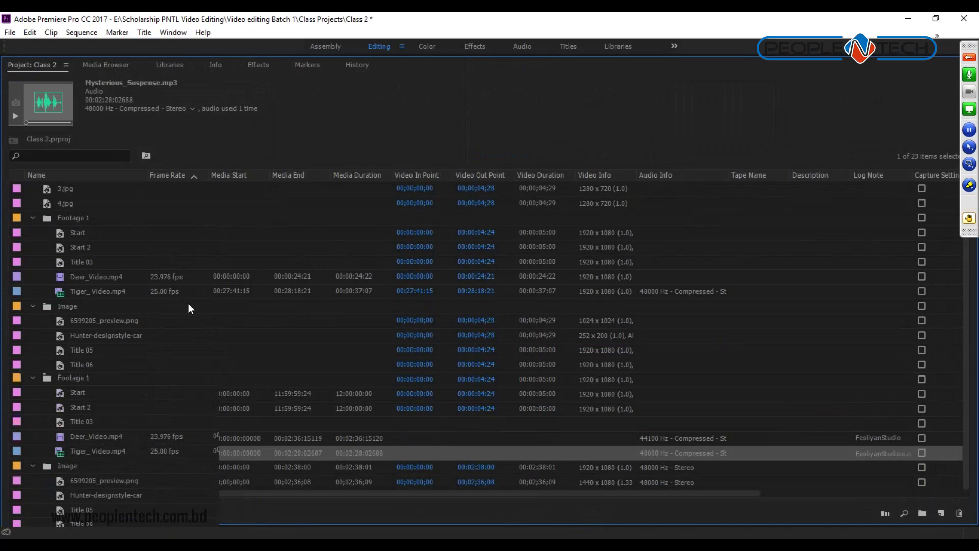
key("grave")
left_click(307, 282)
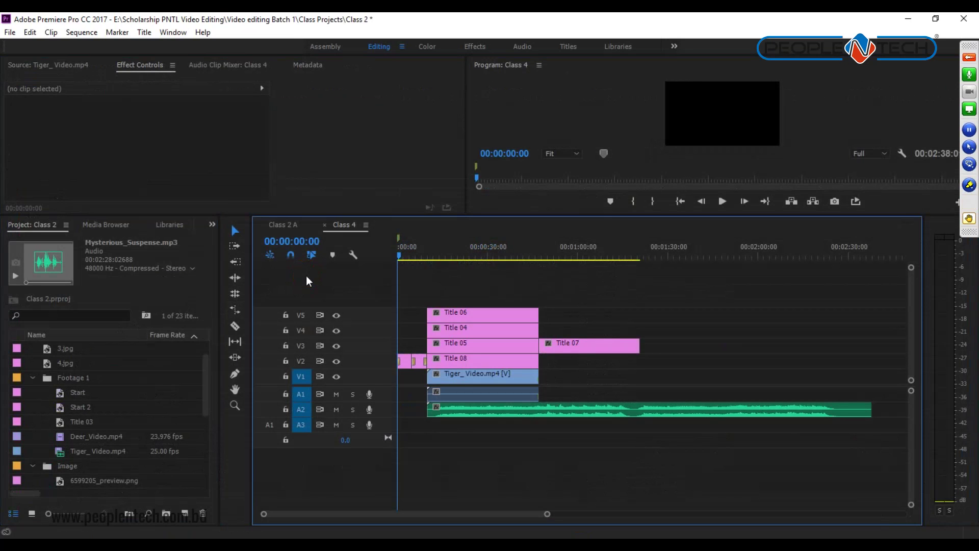
key("grave")
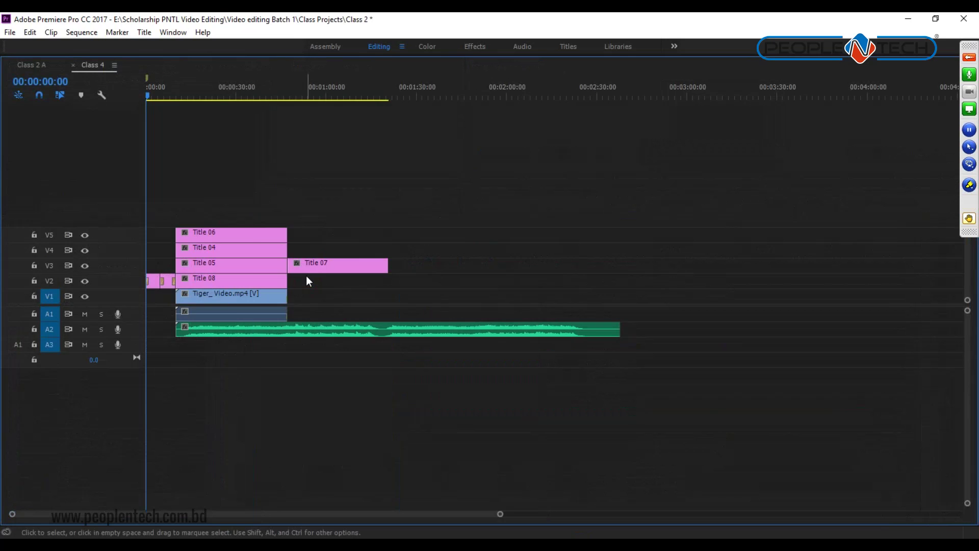
key("grave")
Step: Play the Class 4 sequence in the maximized program monitor through to the rolling credits, and return the playhead to the start
left_click(567, 96)
key("grave")
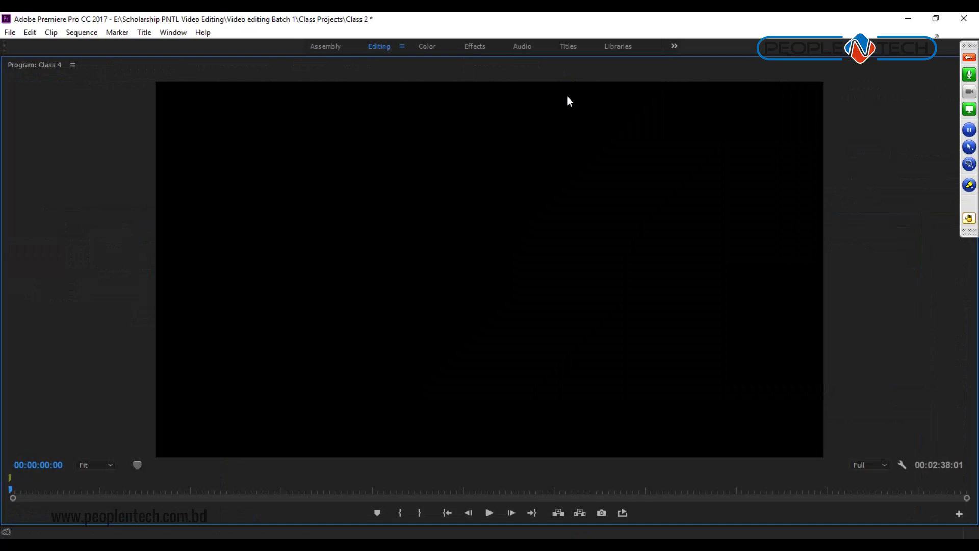
key("grave")
key("grave")
left_click(489, 513)
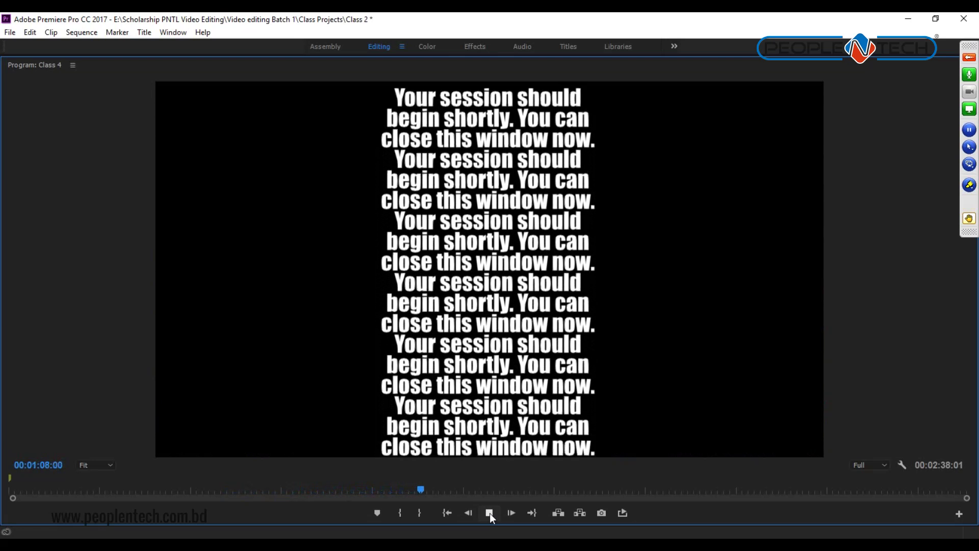
left_click(489, 512)
key("grave")
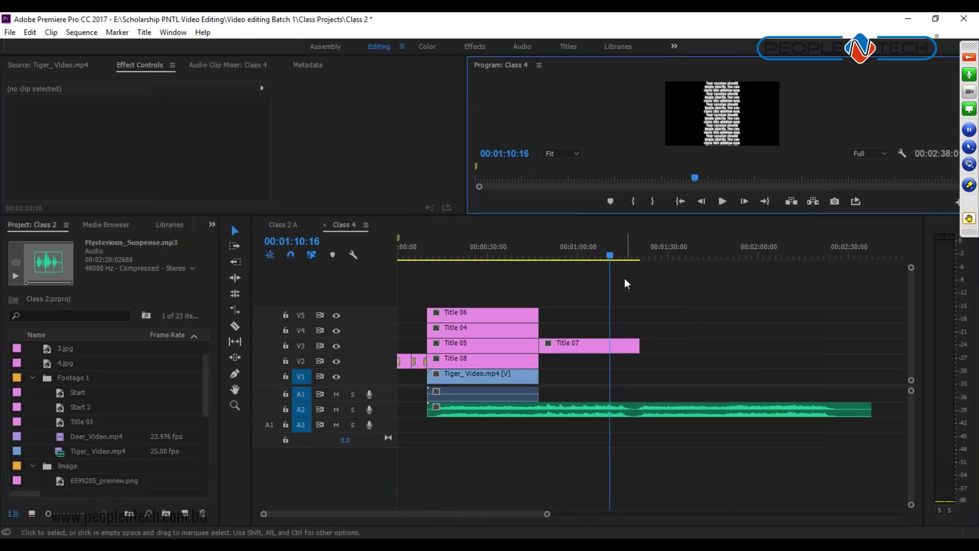
left_click_drag(607, 258, 323, 247)
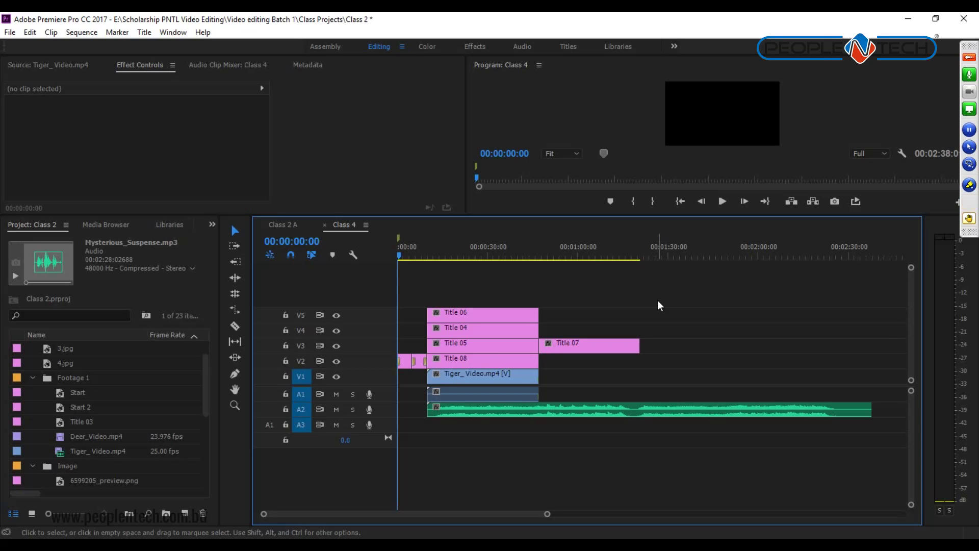
key("ctrl+s")
Step: Switch to GoToTraining and end the training session for everyone
left_click(968, 57)
left_click(971, 36)
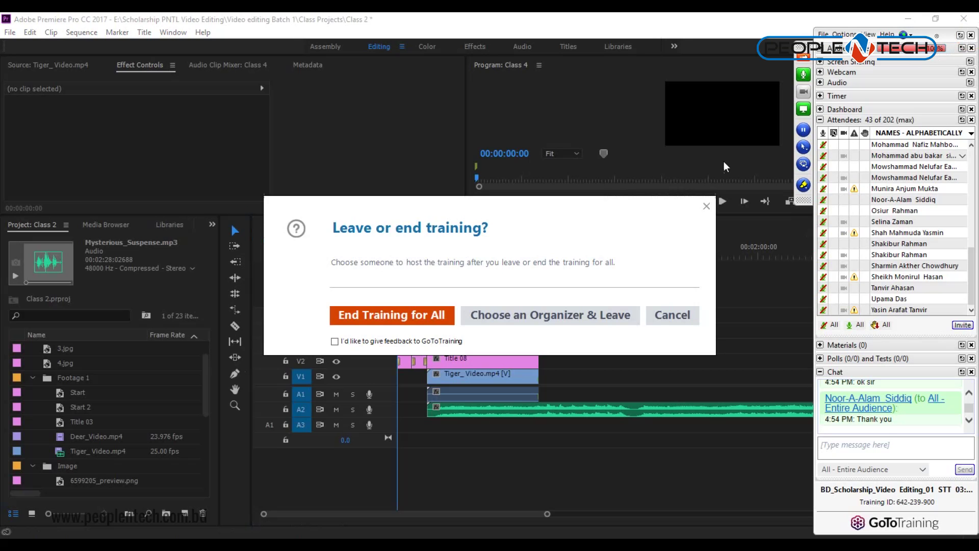
left_click(403, 314)
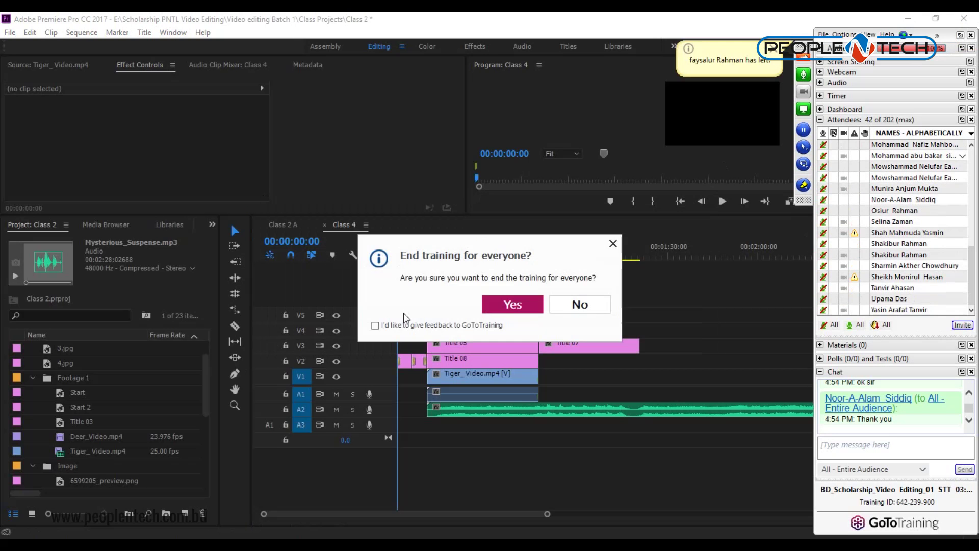
left_click(518, 303)
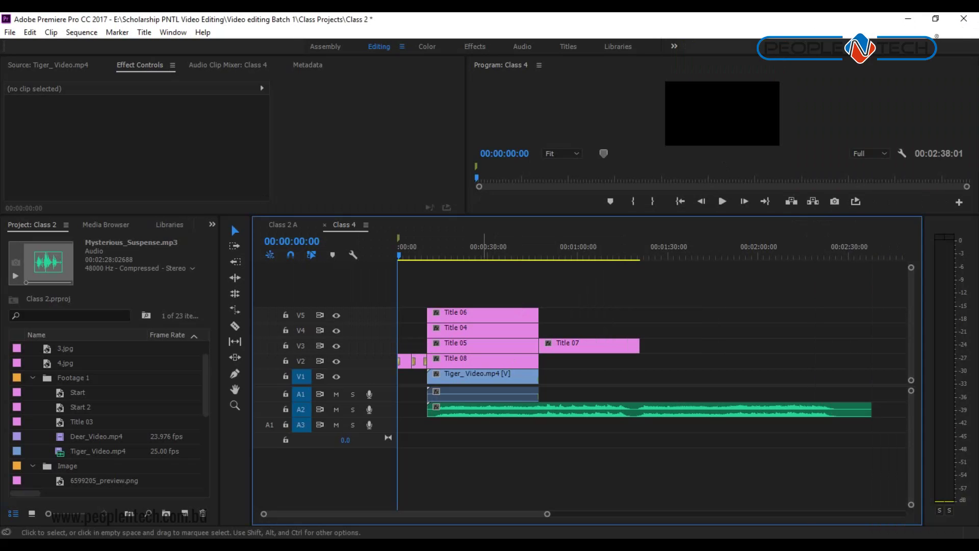